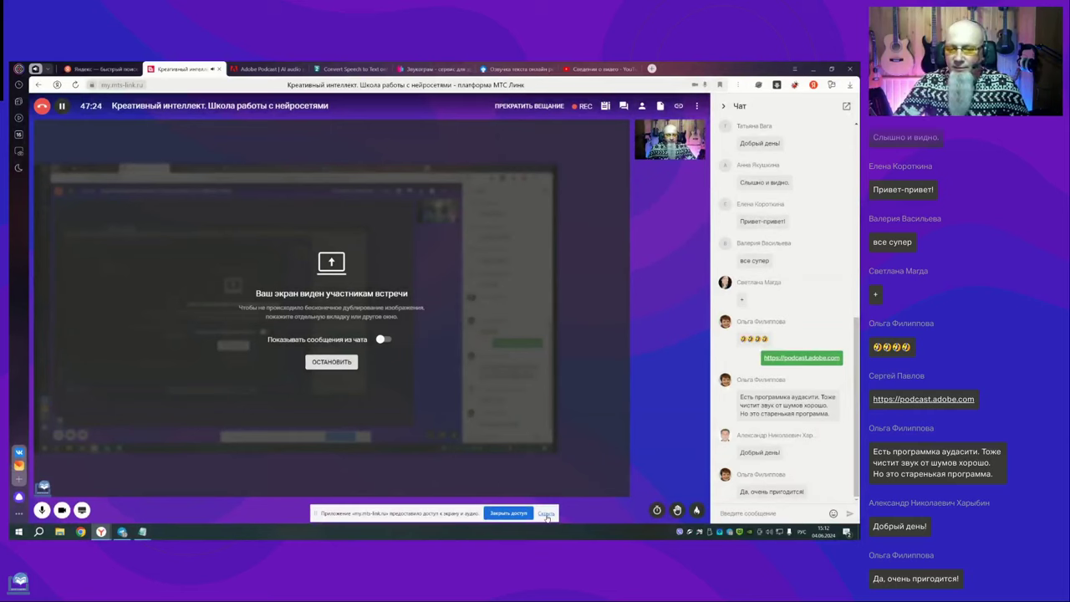
Step: Hide the screen-sharing notice, switch to Adobe Podcast and open its speech enhancement tool (Улучшение речи)
click(546, 514)
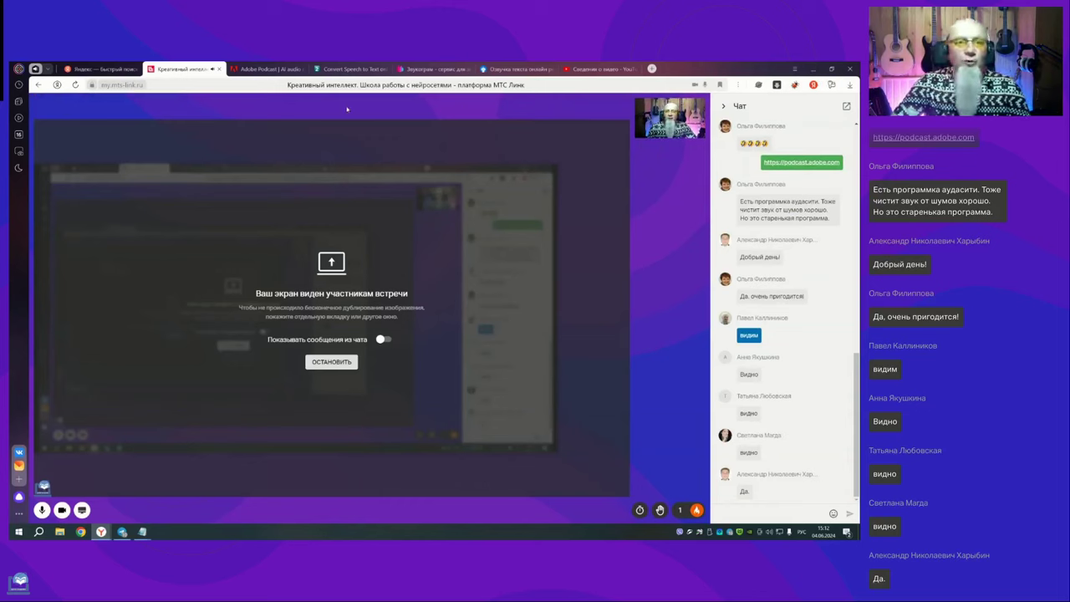
click(276, 70)
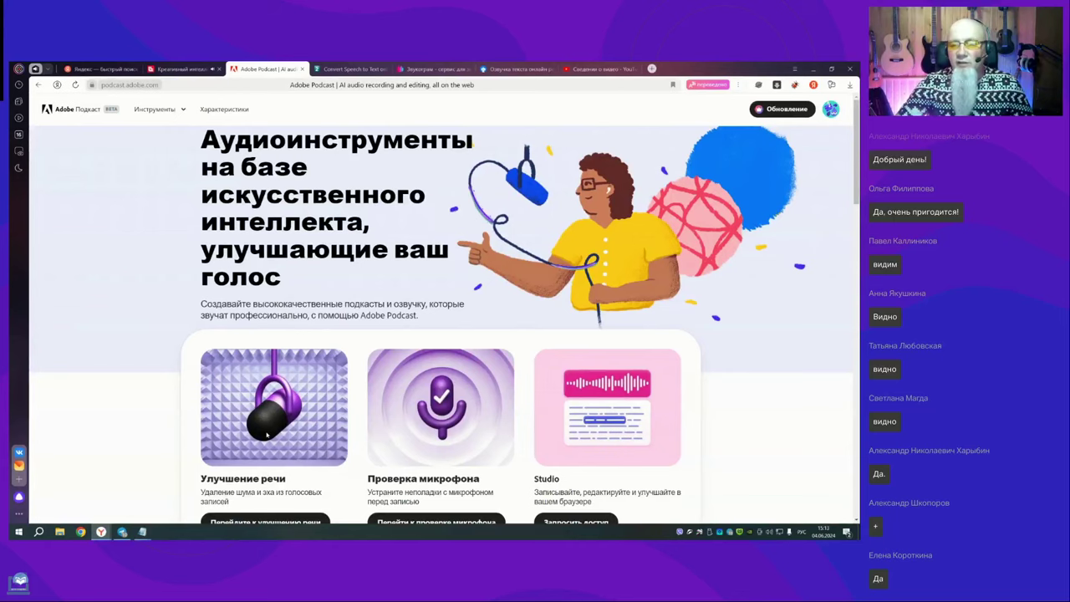
click(267, 433)
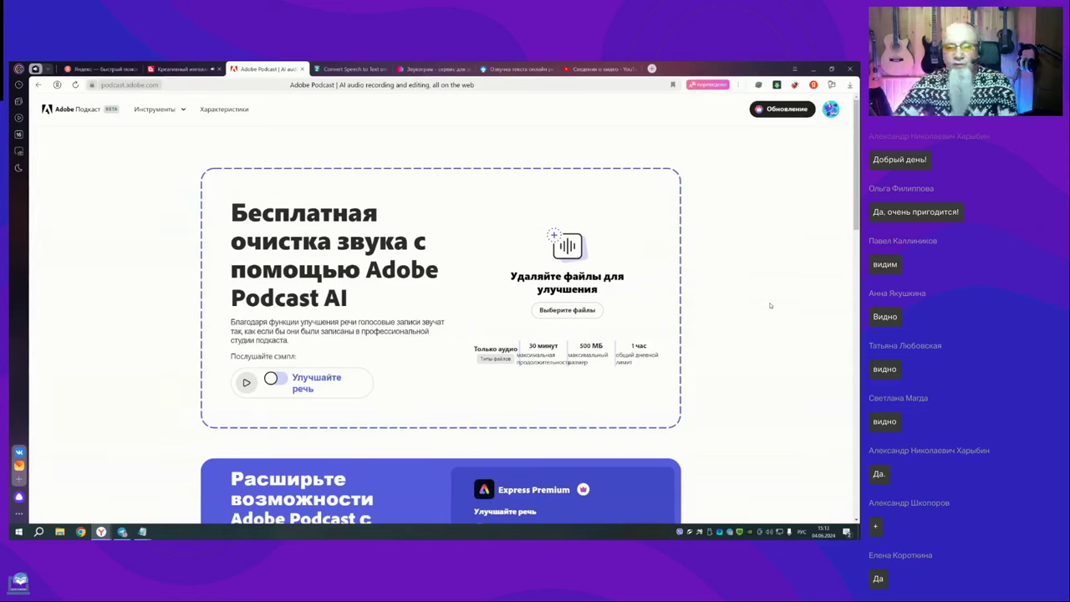
Step: Upload the MP3 interview recording from the Desktop folder for speech enhancement
mouse_move(544, 359)
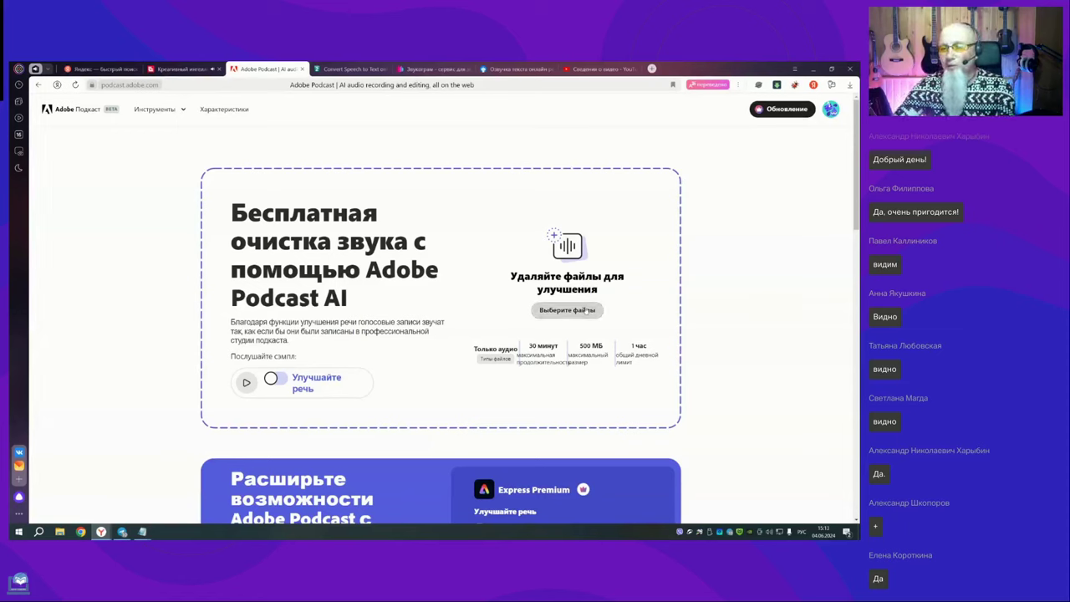
mouse_move(587, 312)
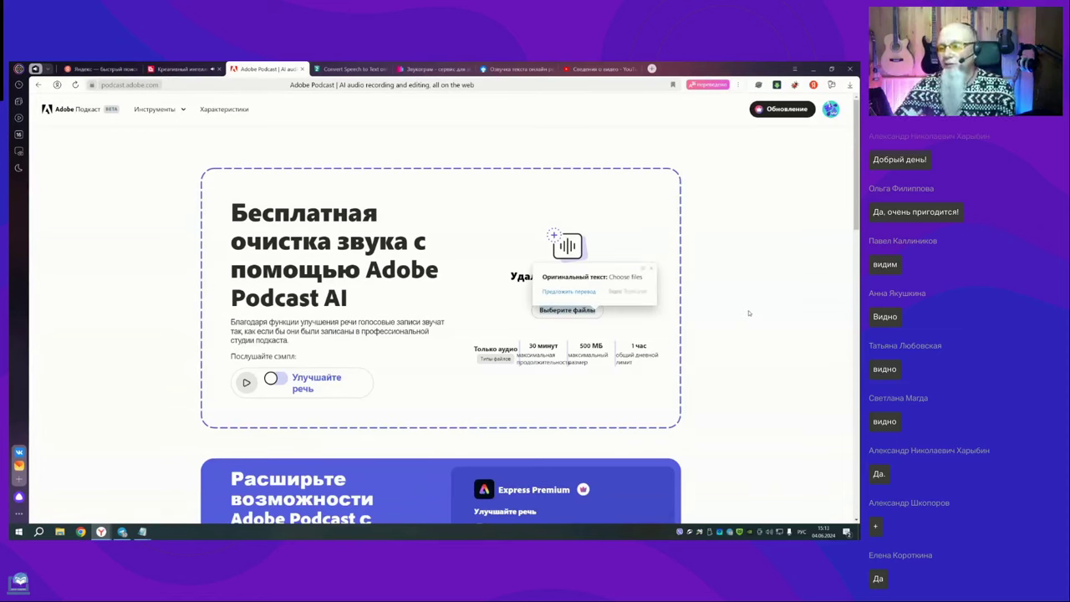
click(584, 311)
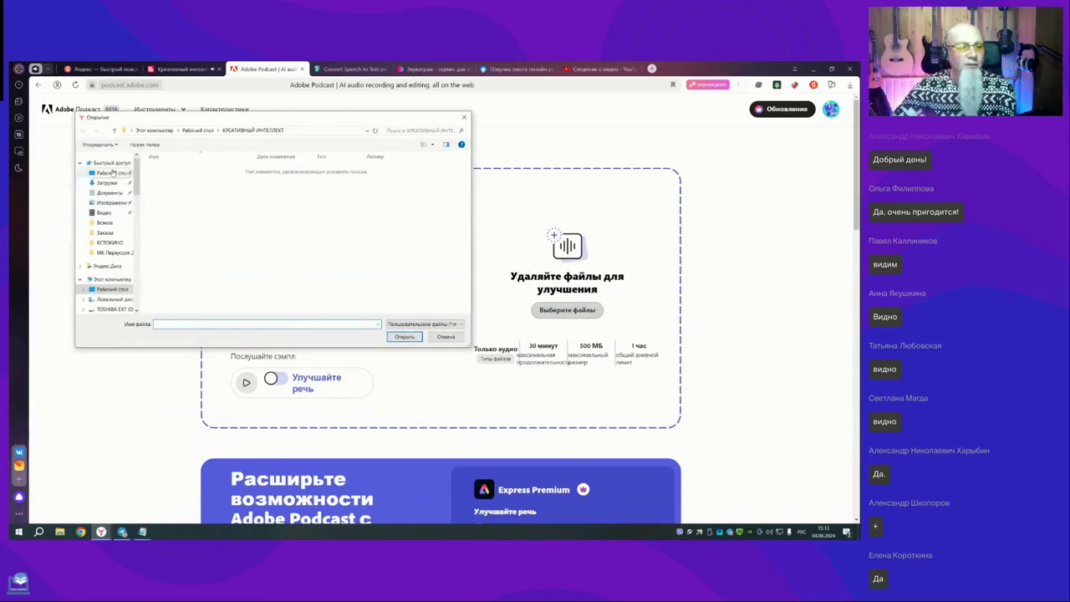
click(112, 172)
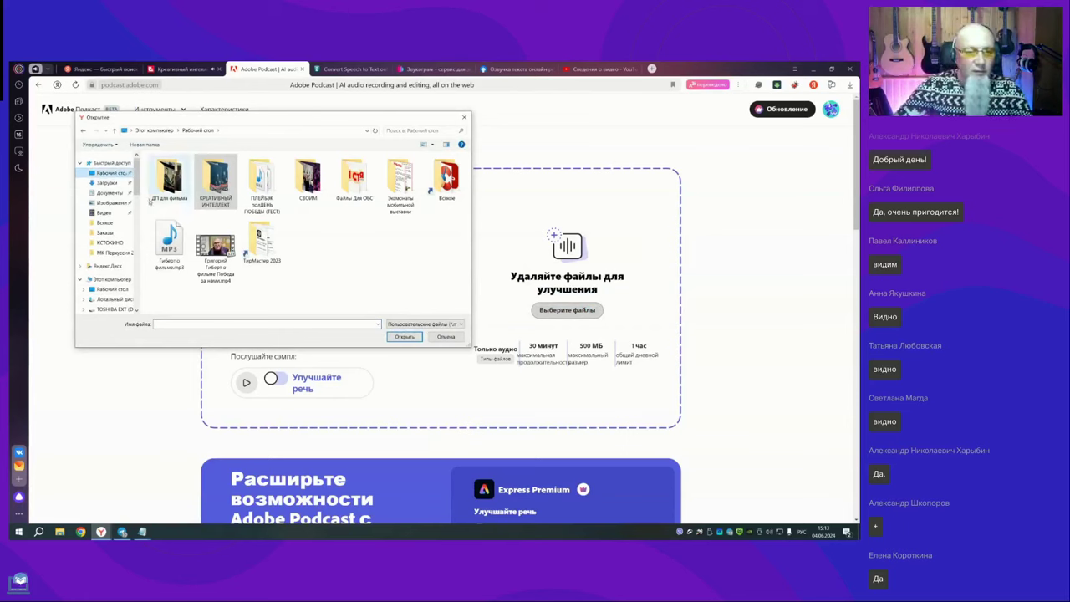
click(169, 242)
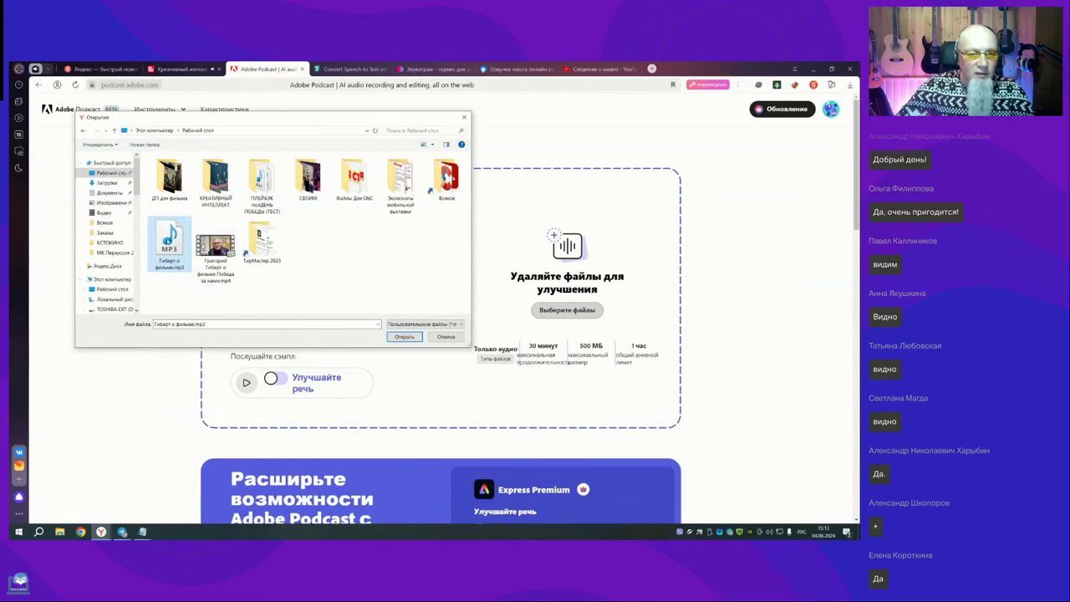
click(404, 336)
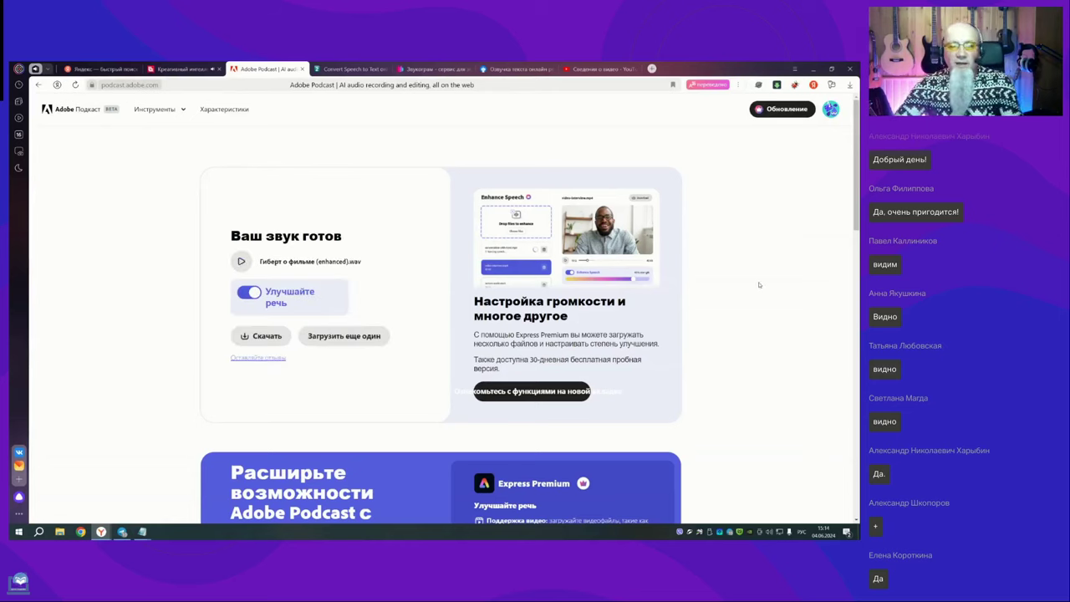
Step: Play the recording with speech enhancement switched off and on to compare the original with the enhanced sound
click(253, 293)
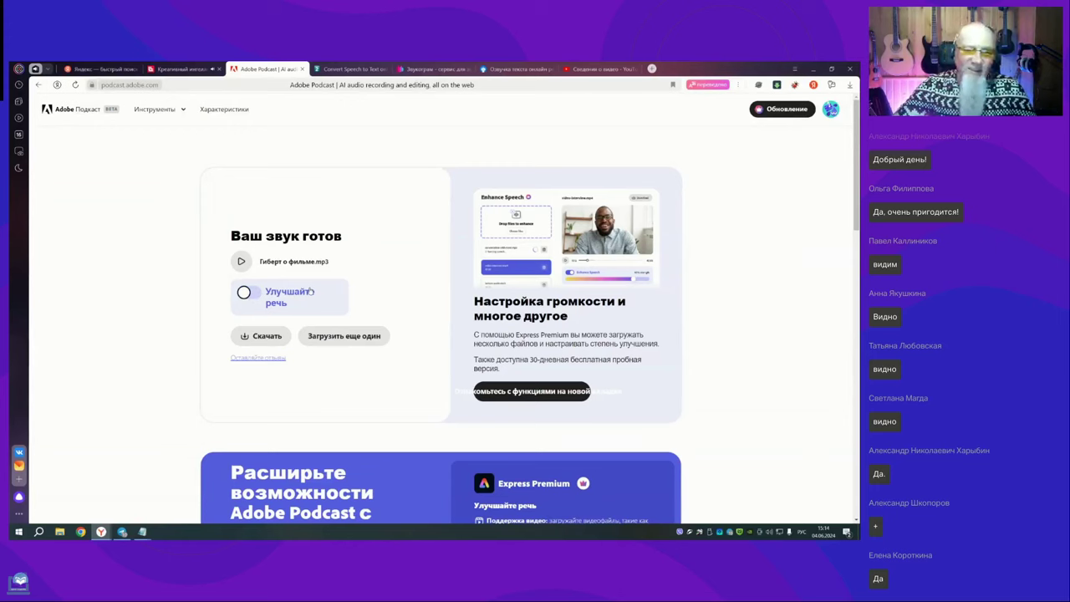
click(242, 262)
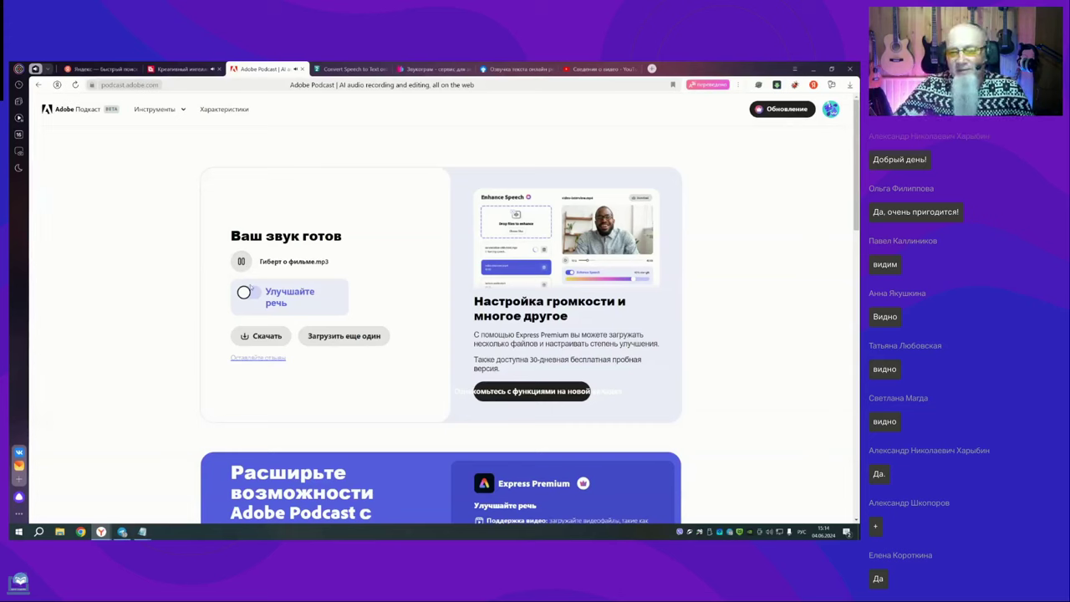
click(244, 292)
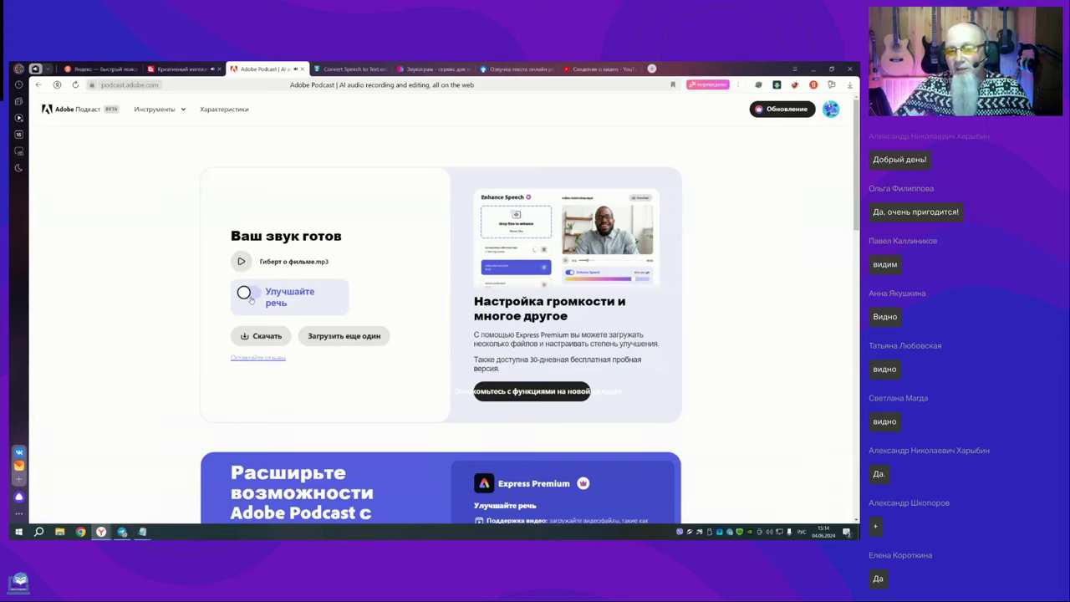
click(241, 262)
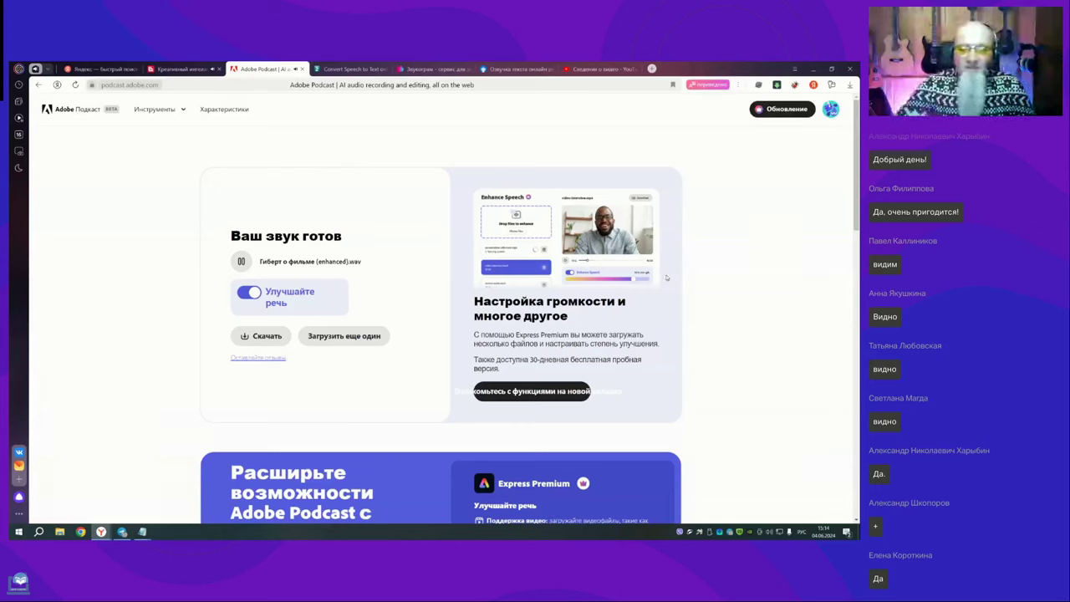
click(244, 292)
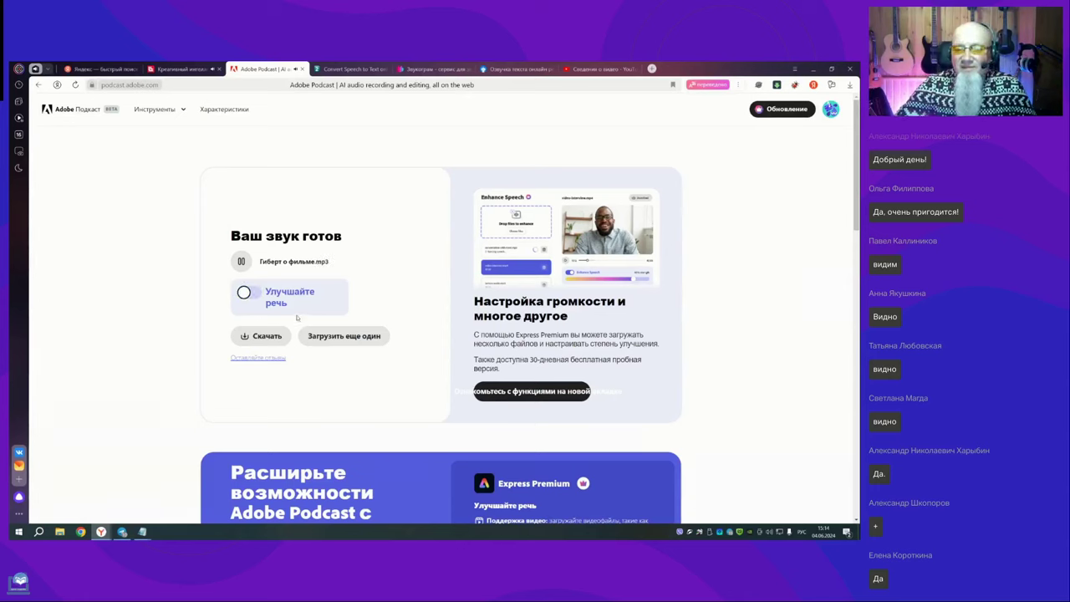
click(249, 293)
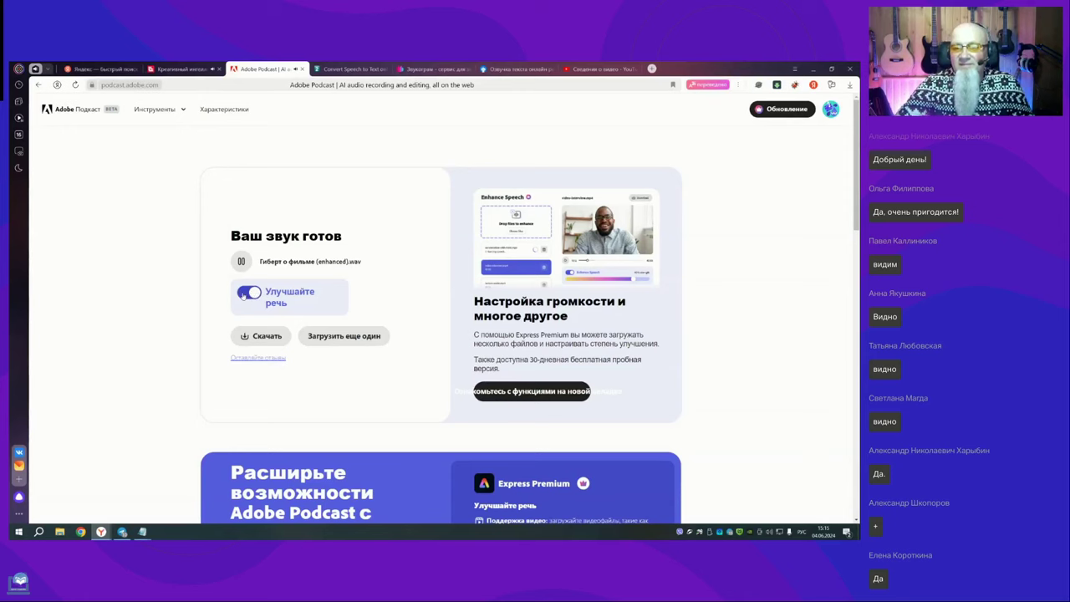
click(243, 293)
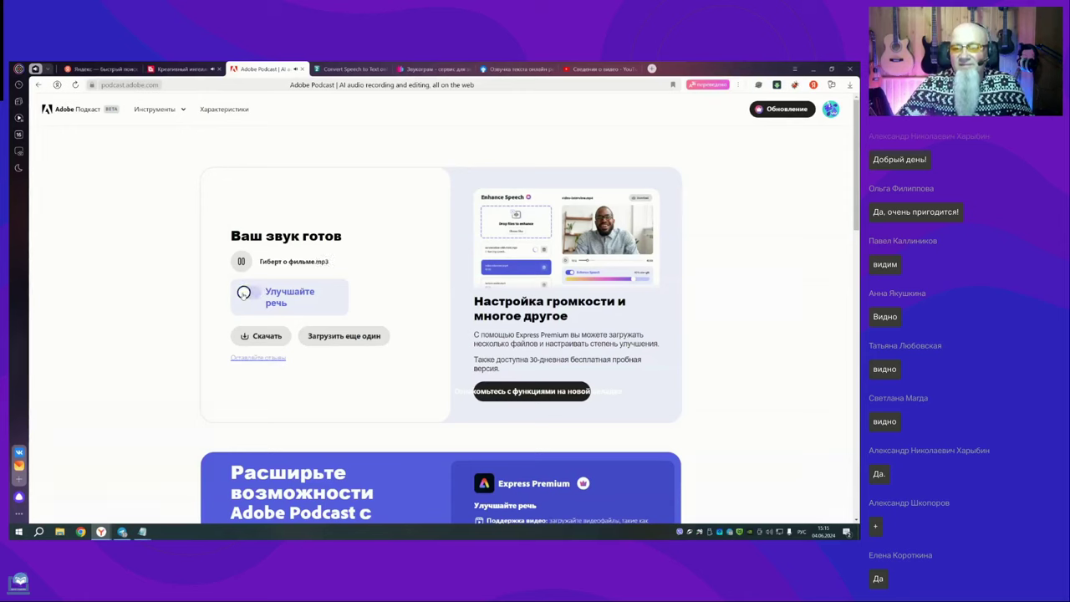
click(250, 293)
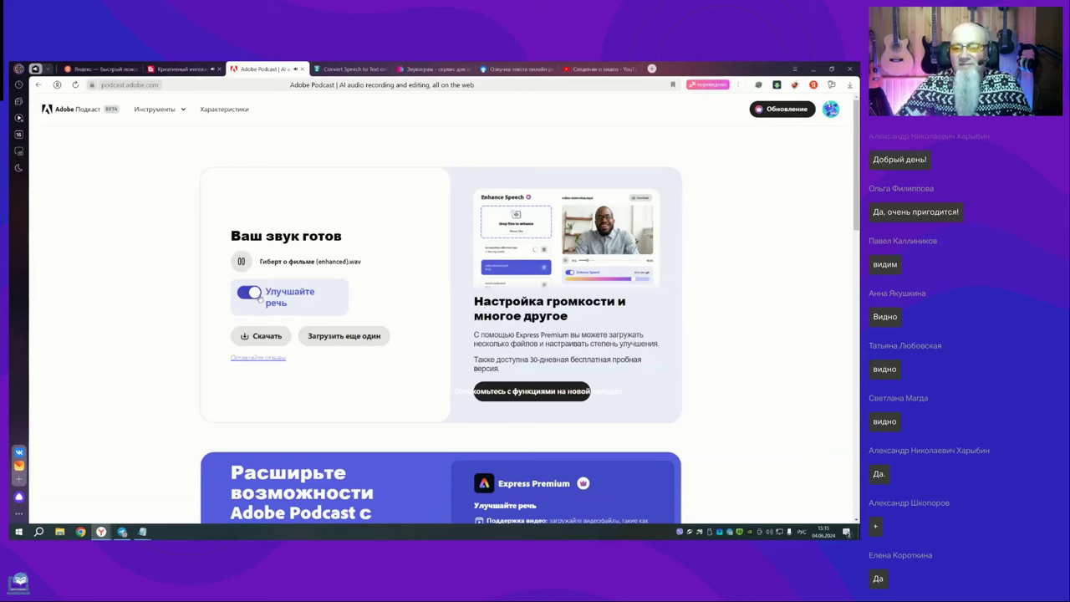
click(241, 261)
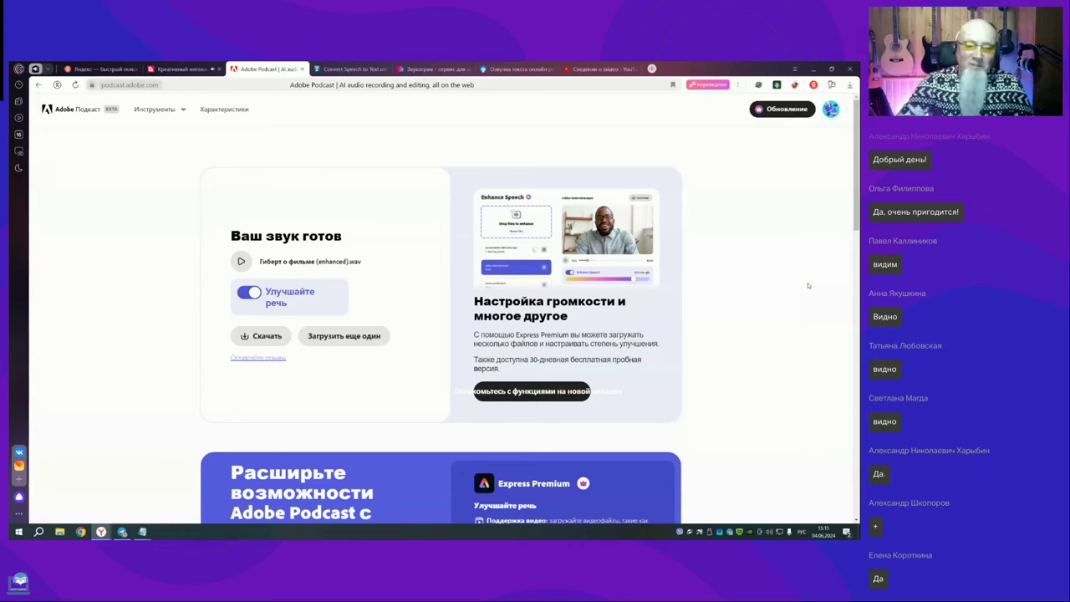
Step: Download the enhanced recording and return to the MTS Link webinar chat
click(270, 341)
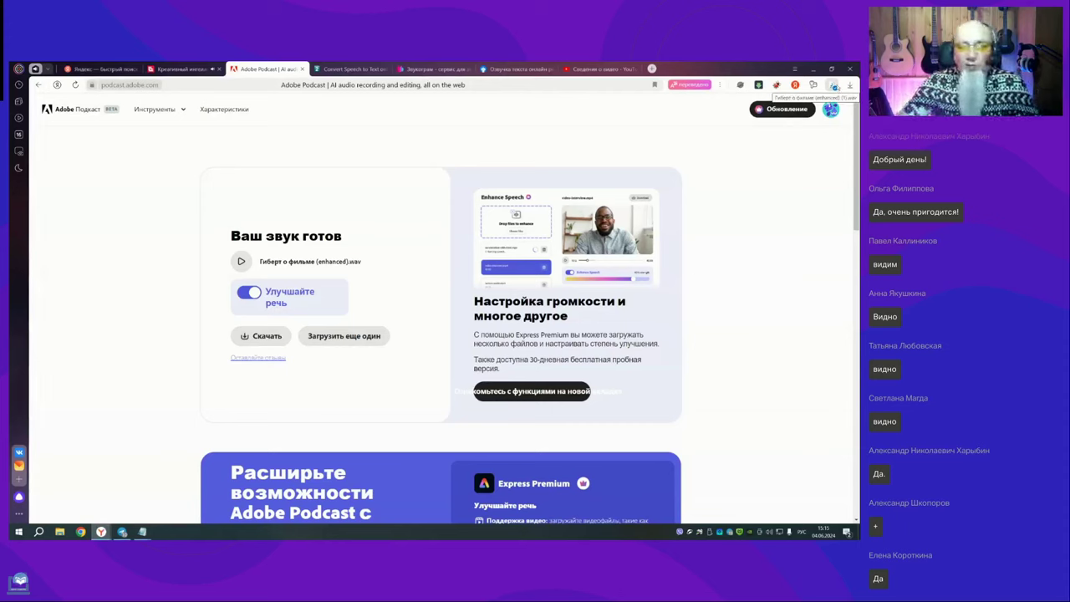
click(190, 69)
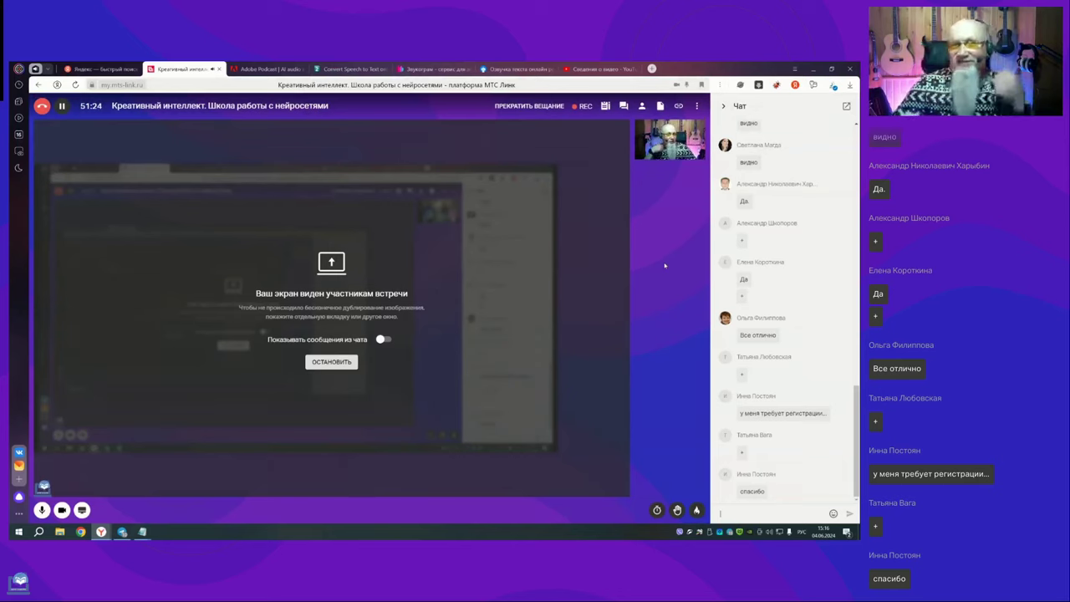
Step: Switch to the Audio2Edit speech-to-text converter and upload the enhanced WAV recording from the Downloads folder
mouse_move(333, 71)
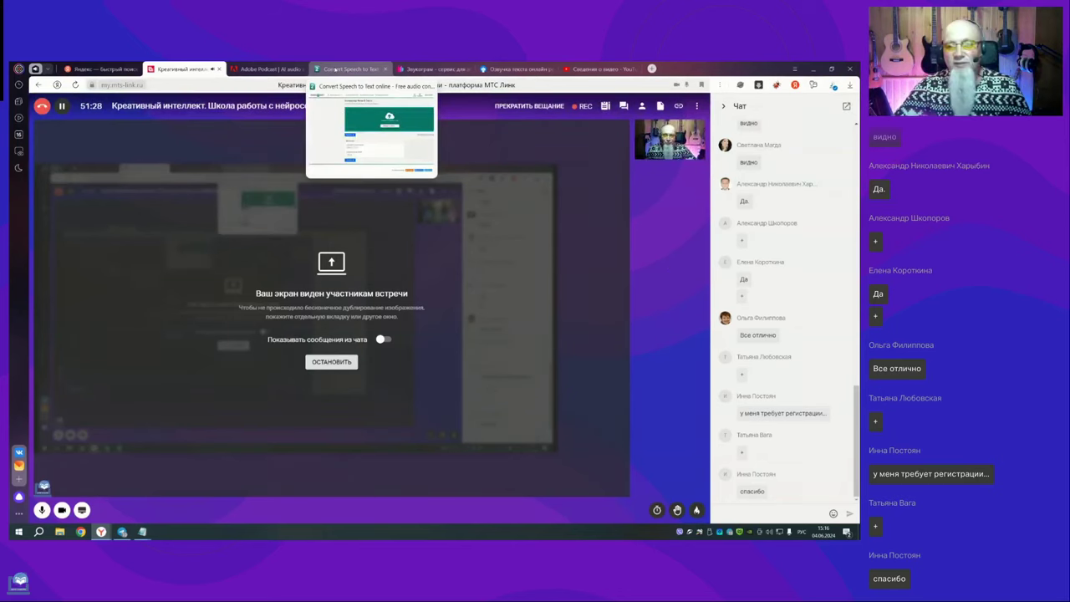
click(334, 70)
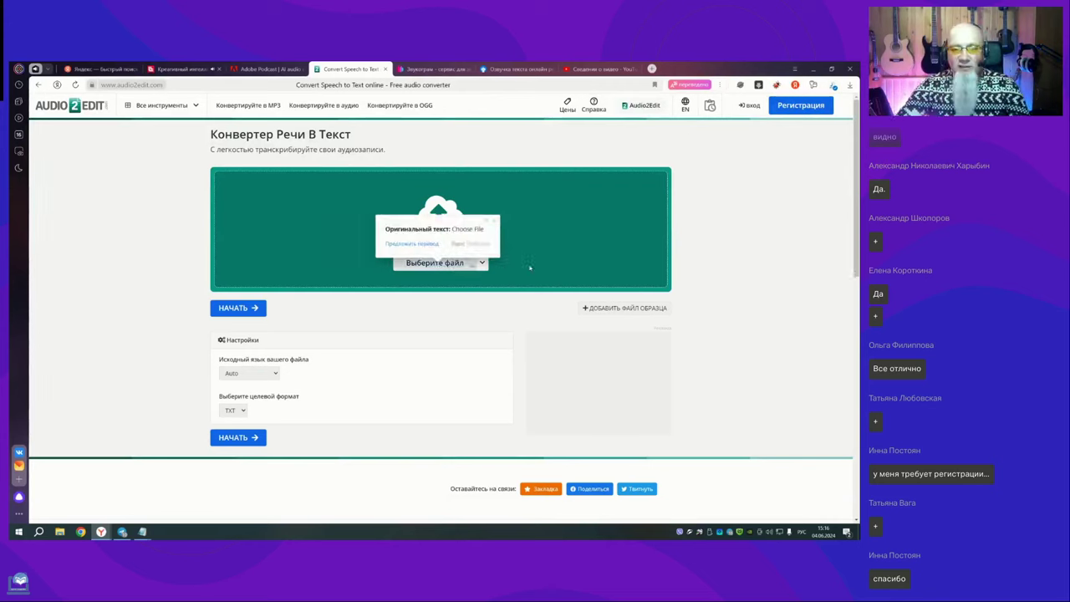
click(424, 266)
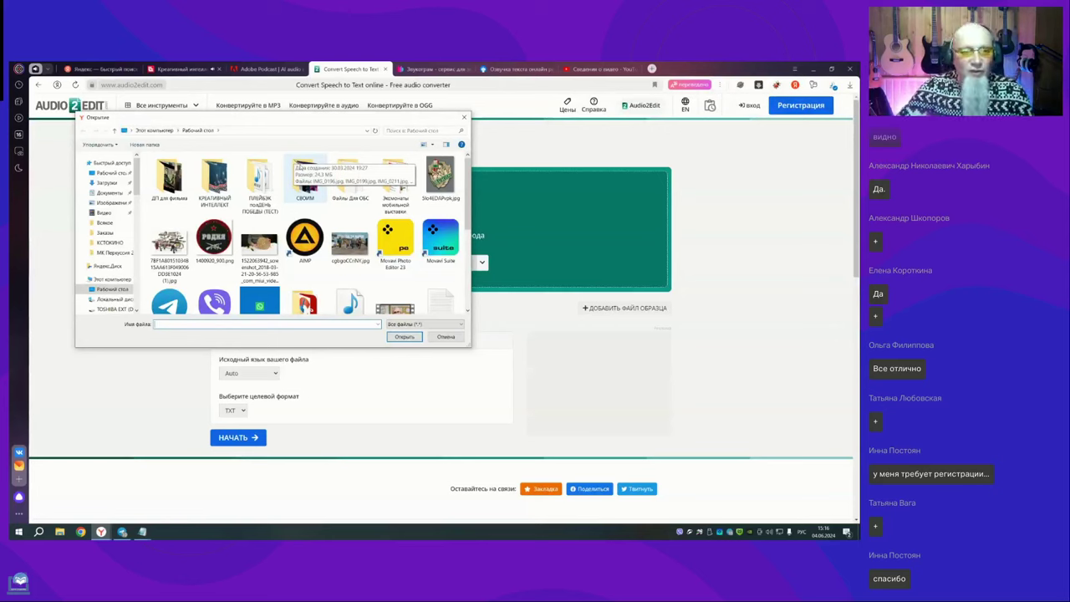
click(106, 183)
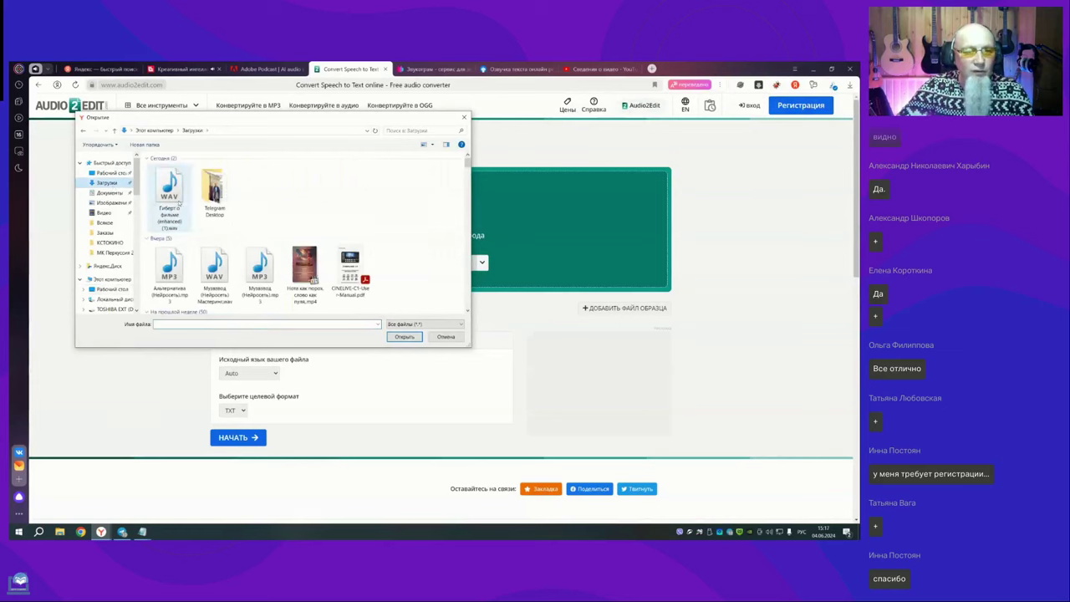
click(169, 197)
click(405, 336)
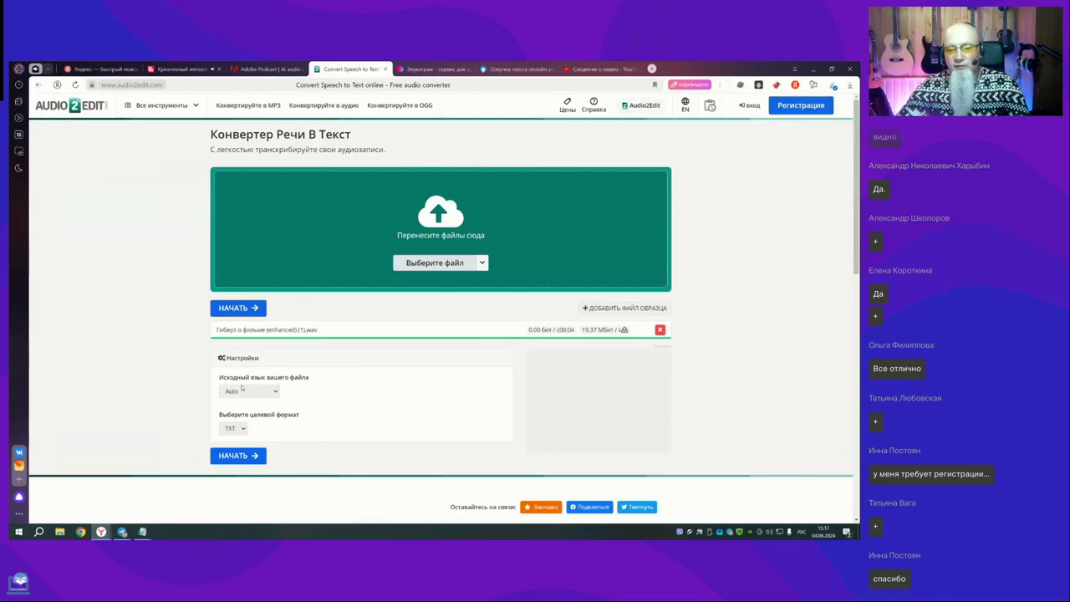
Step: Set the source language of the file to Russian, with TXT as the target format
click(276, 393)
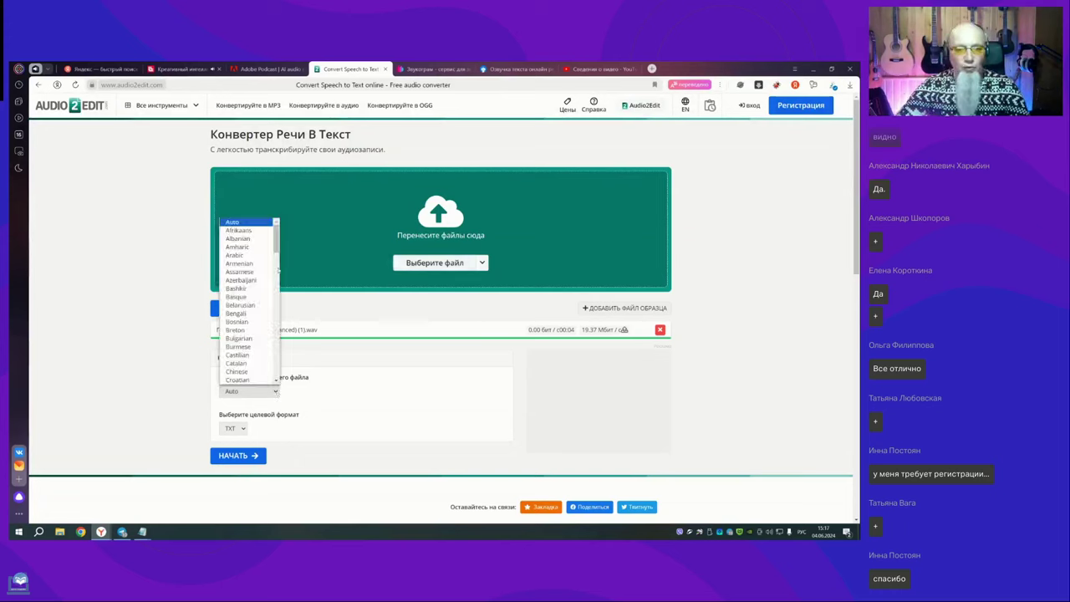
drag(276, 234, 287, 335)
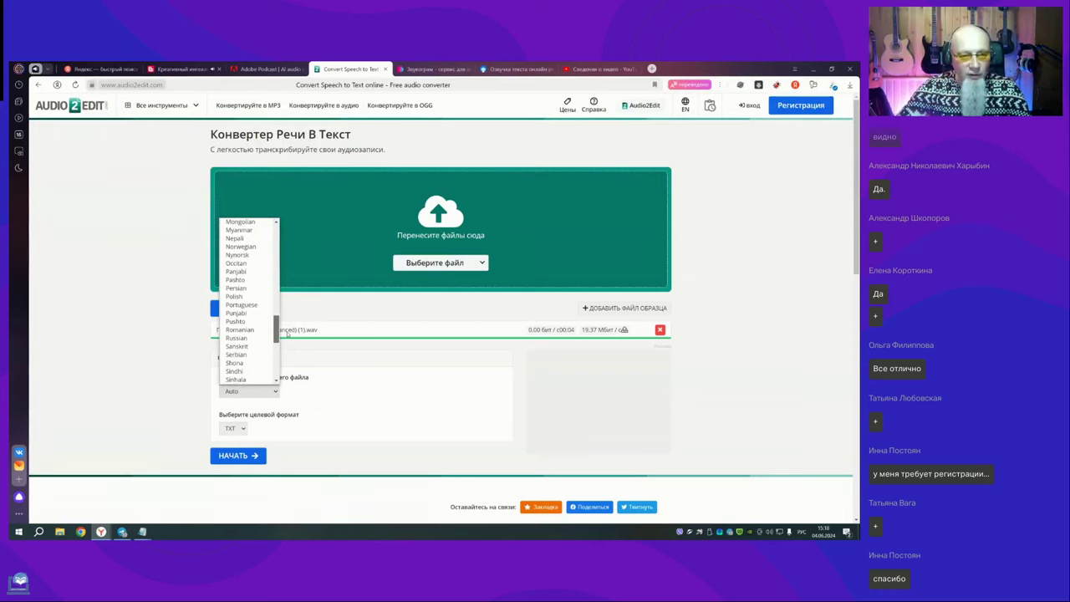
scroll(251, 330, up, 10)
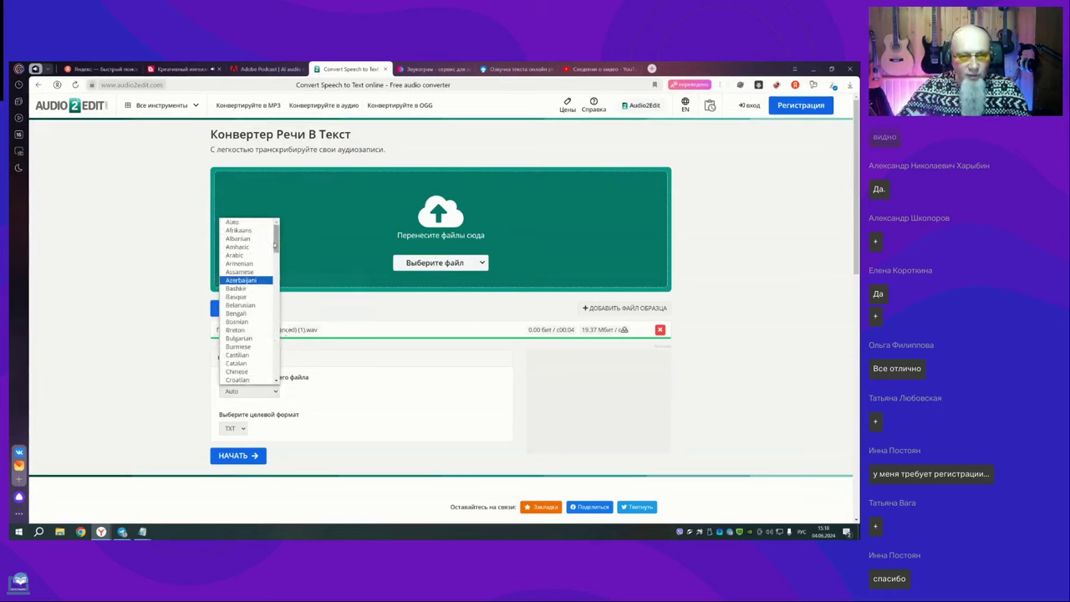
drag(277, 247, 284, 344)
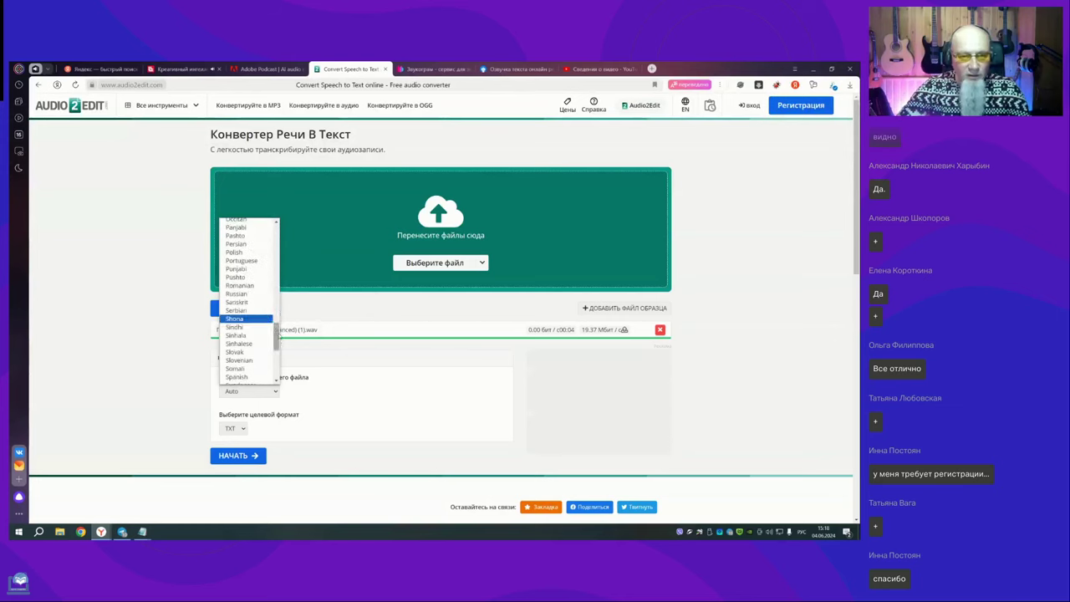
click(249, 294)
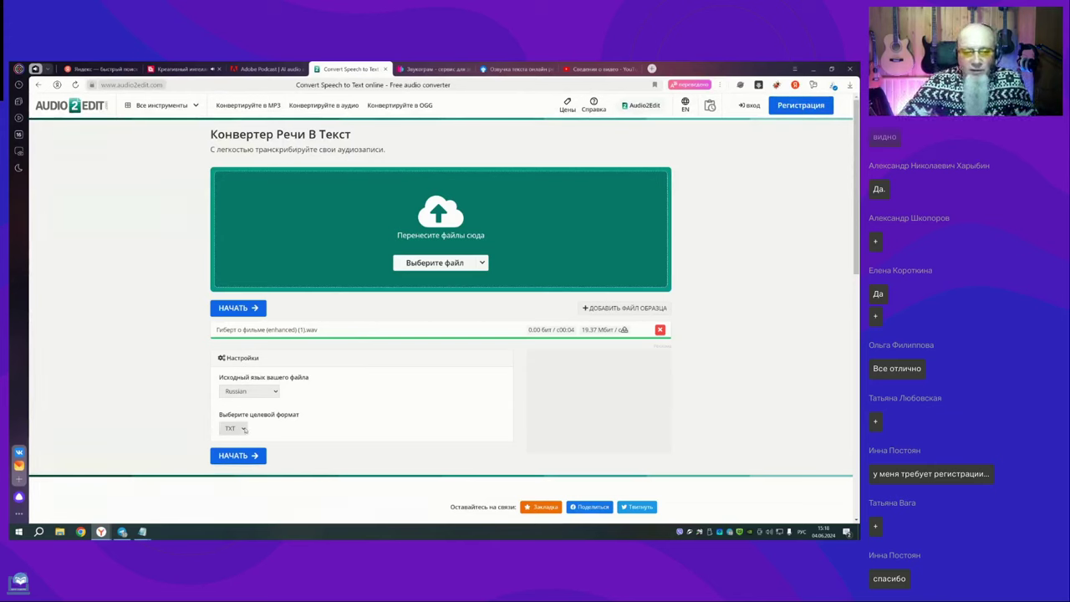
click(244, 430)
click(245, 429)
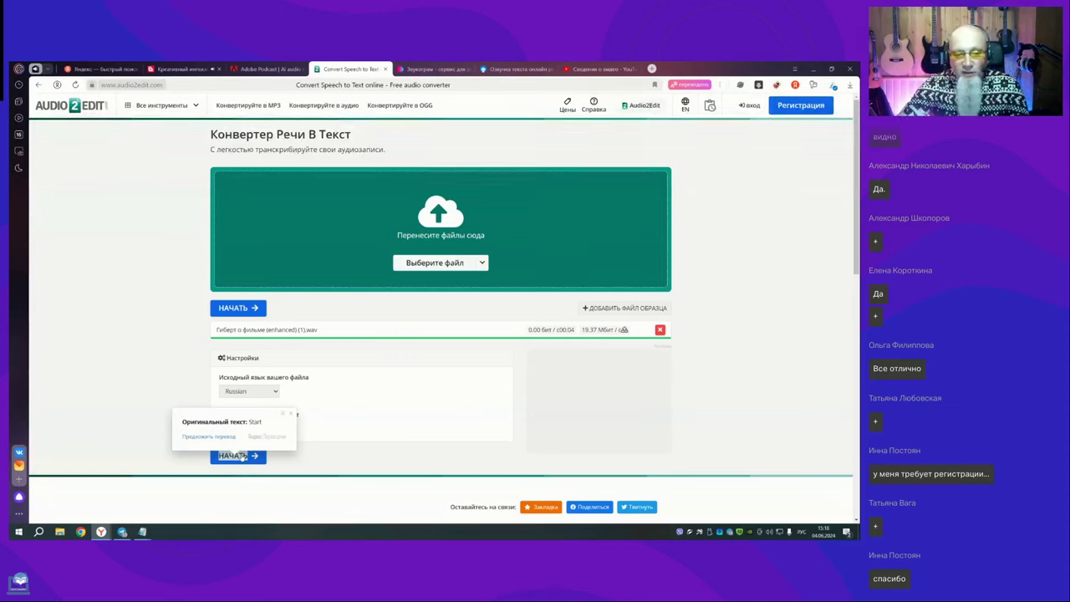
Step: Start the speech-to-text conversion and complete the human verification check
click(242, 456)
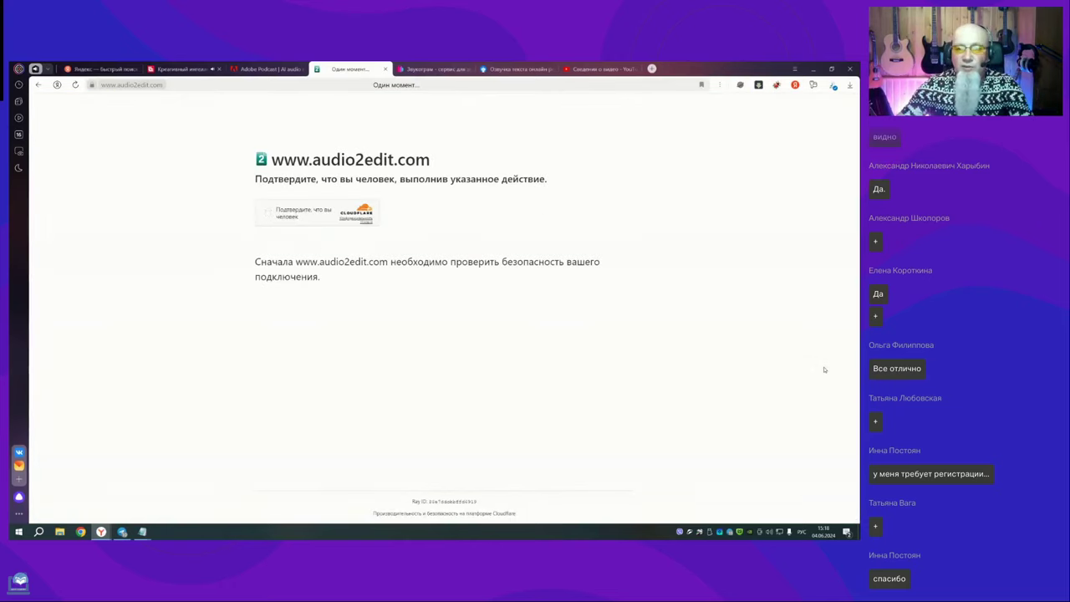
click(267, 214)
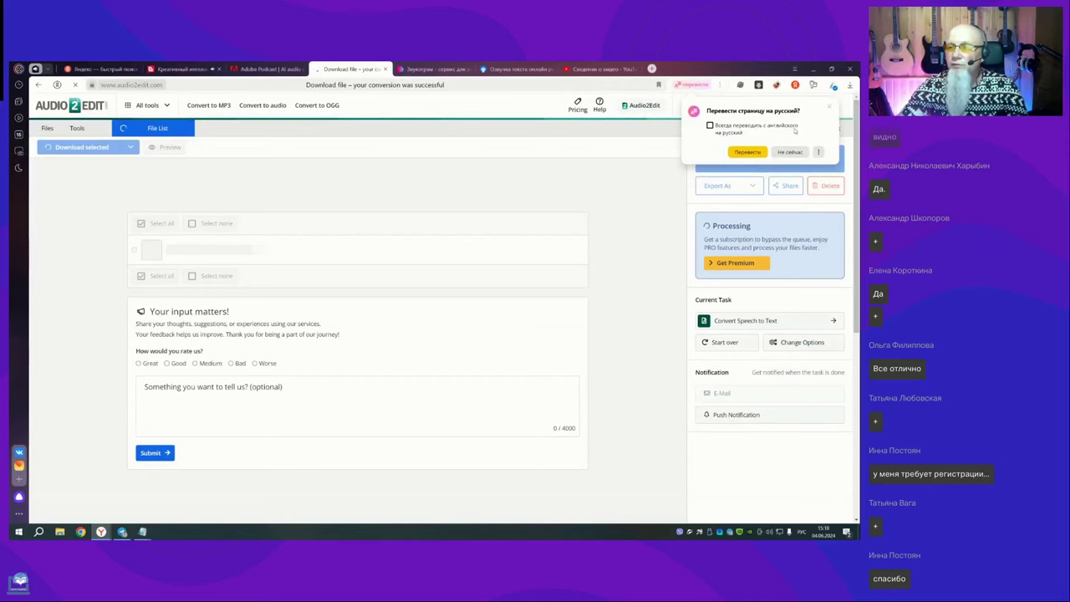
Step: Translate the conversion results page into Russian and dismiss the translation notice
click(747, 152)
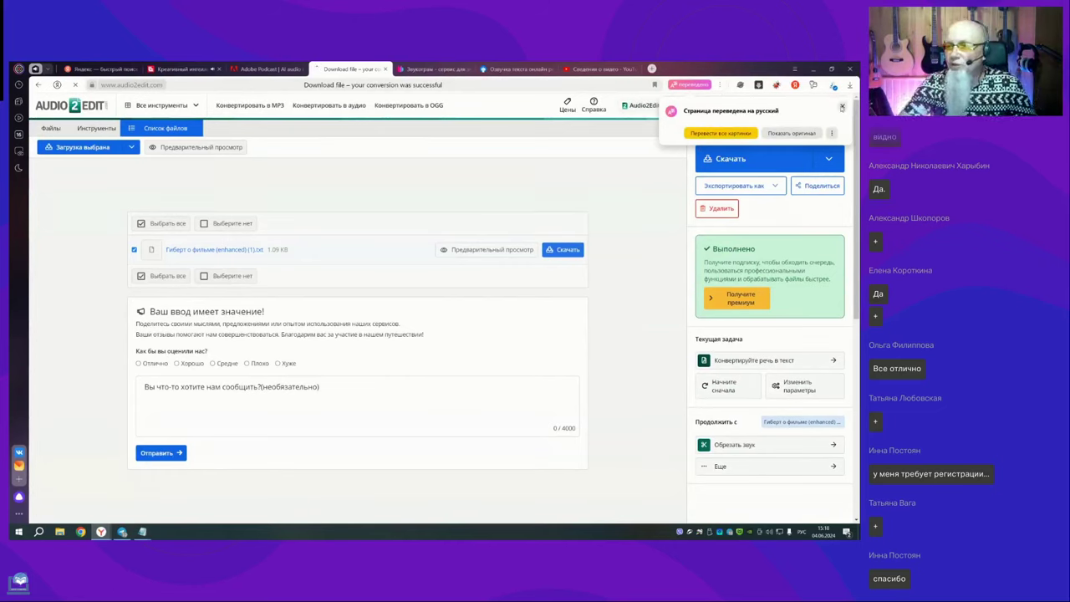
click(843, 107)
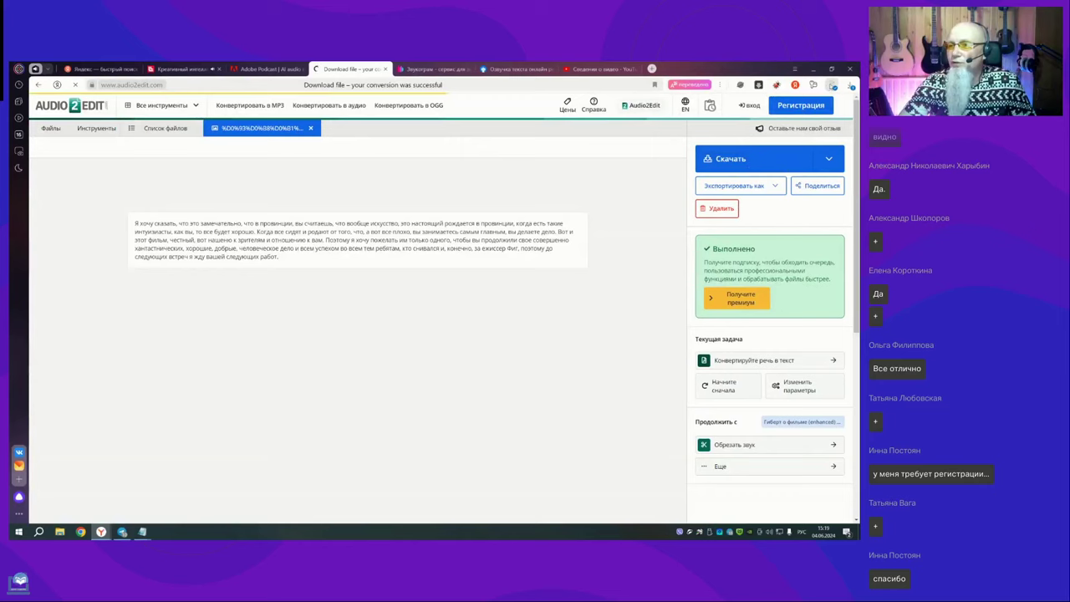
Step: Open the downloaded transcript text file to check it, close it, and look at the webinar chat
click(831, 86)
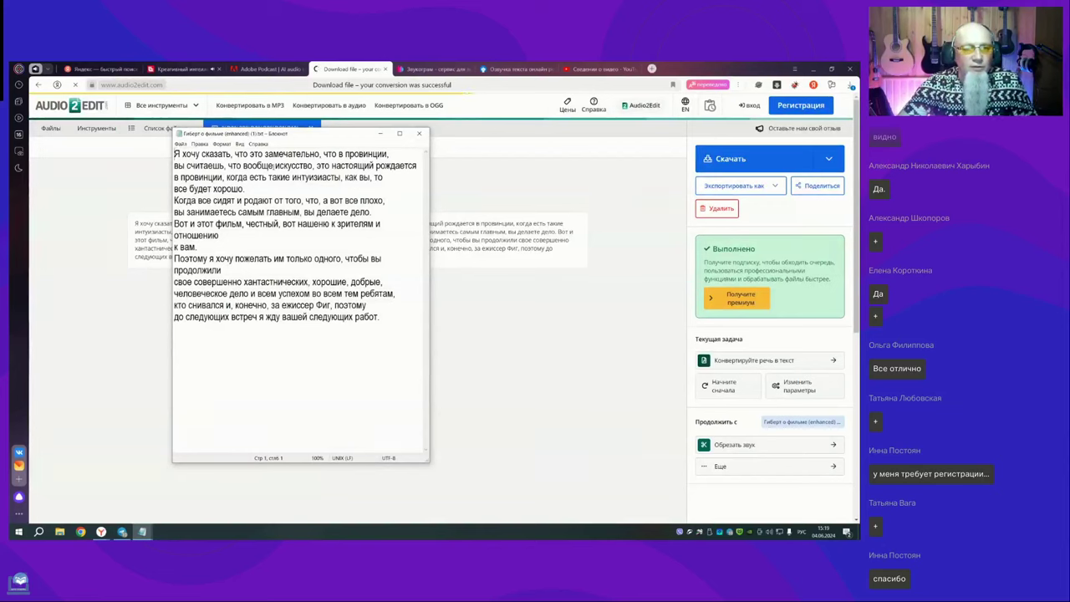
click(426, 134)
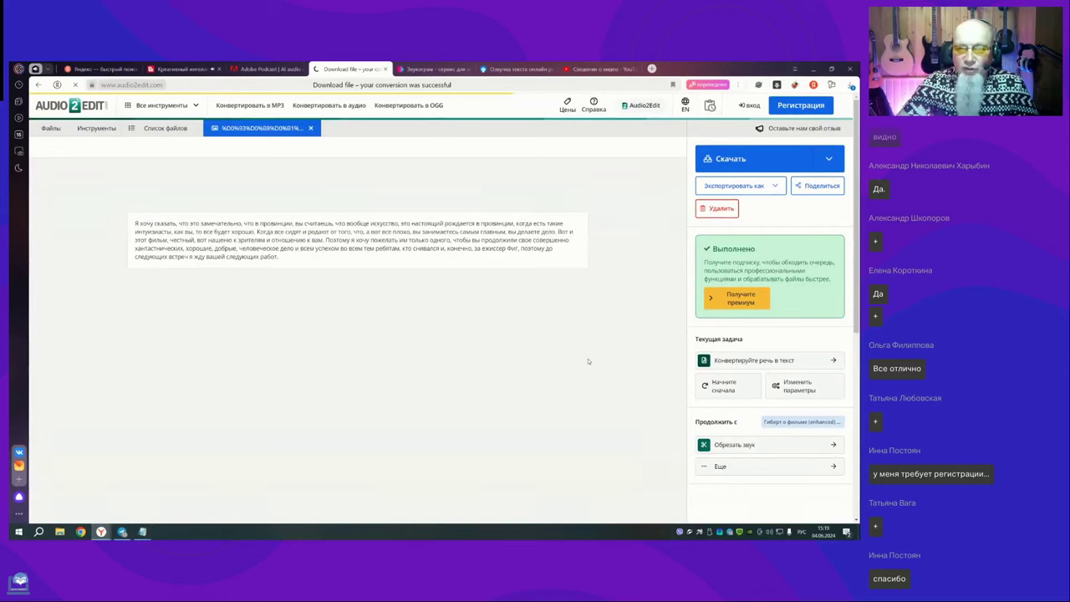
click(179, 69)
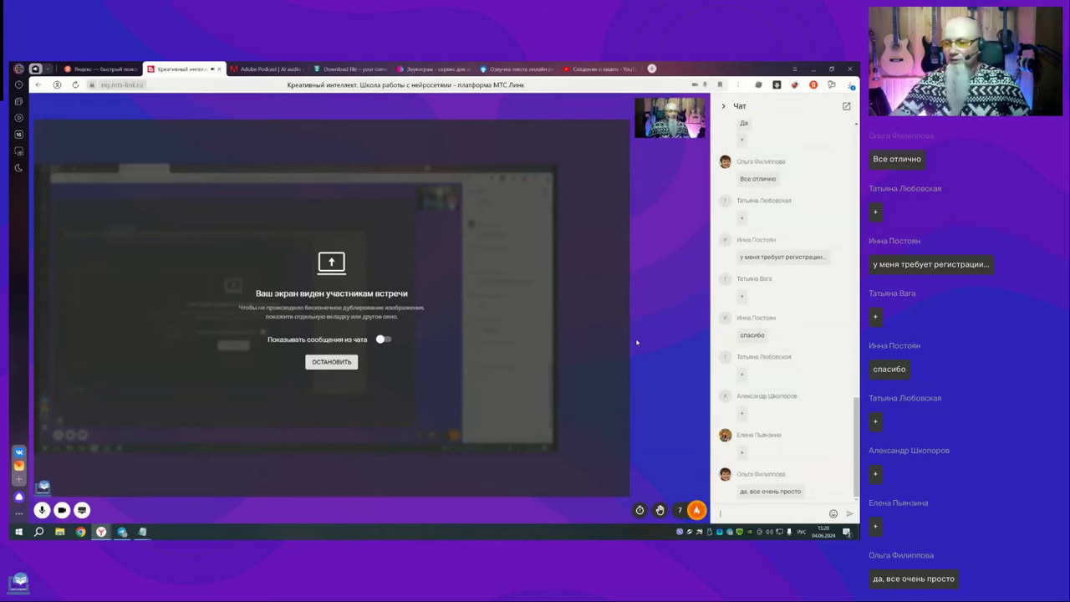
mouse_move(539, 95)
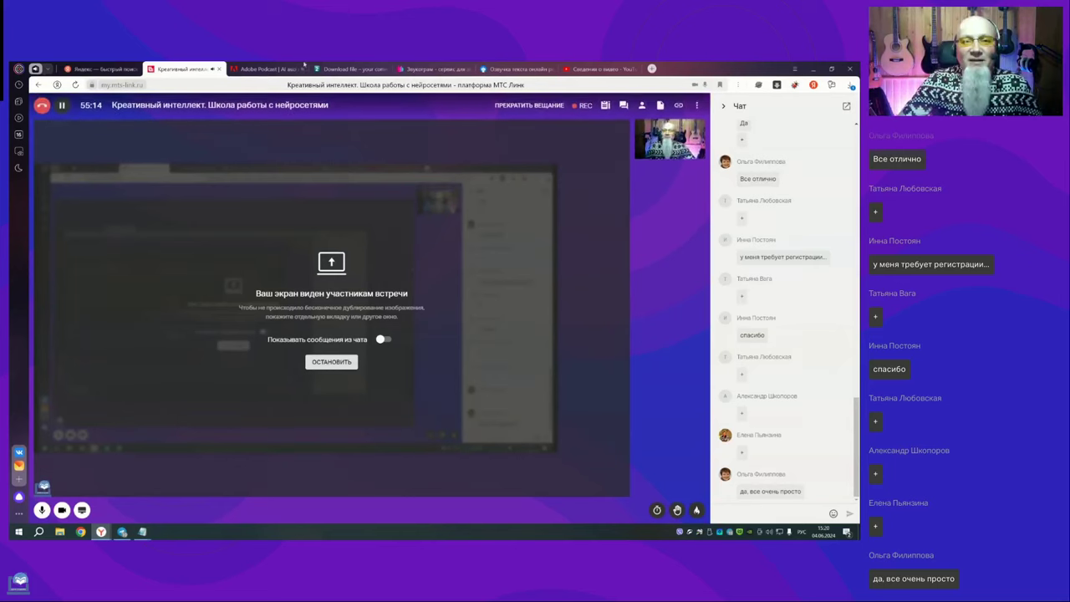
mouse_move(337, 64)
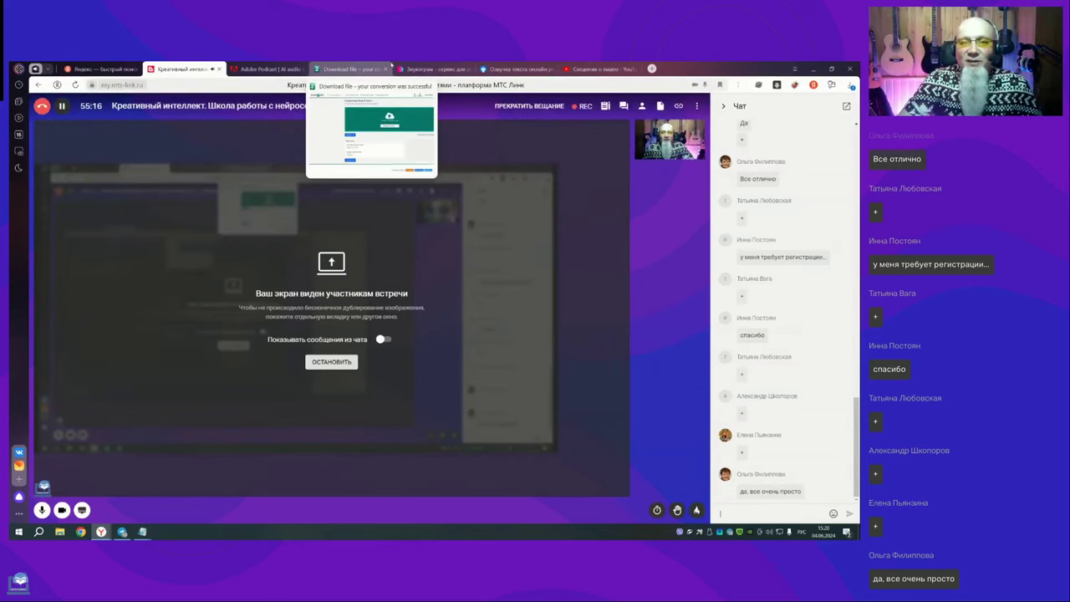
Step: View the home pages of the Zvukogram and Robivox text-to-speech services
click(430, 68)
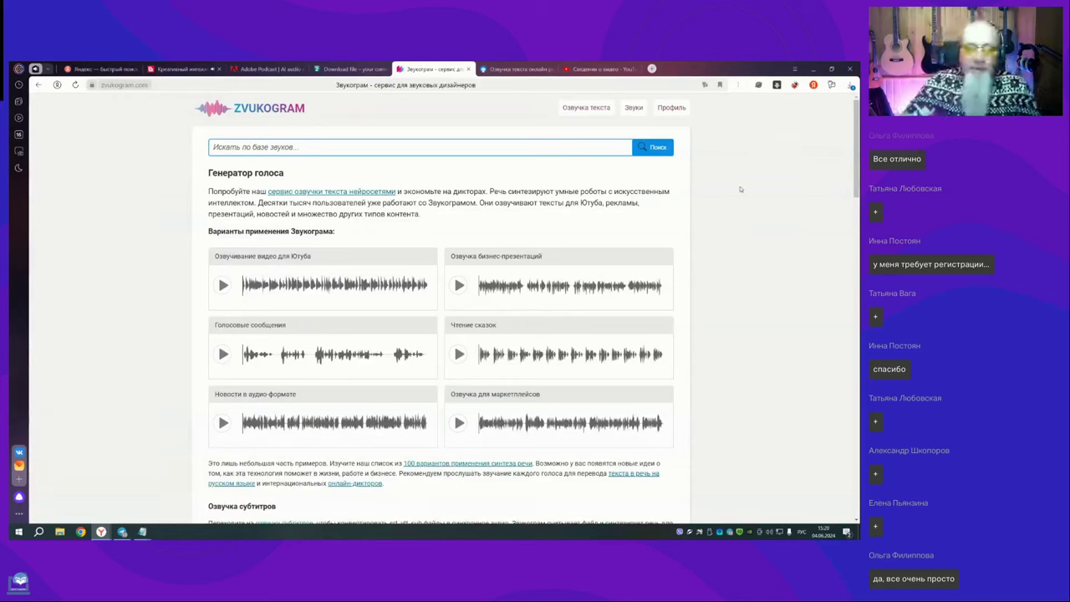
click(516, 67)
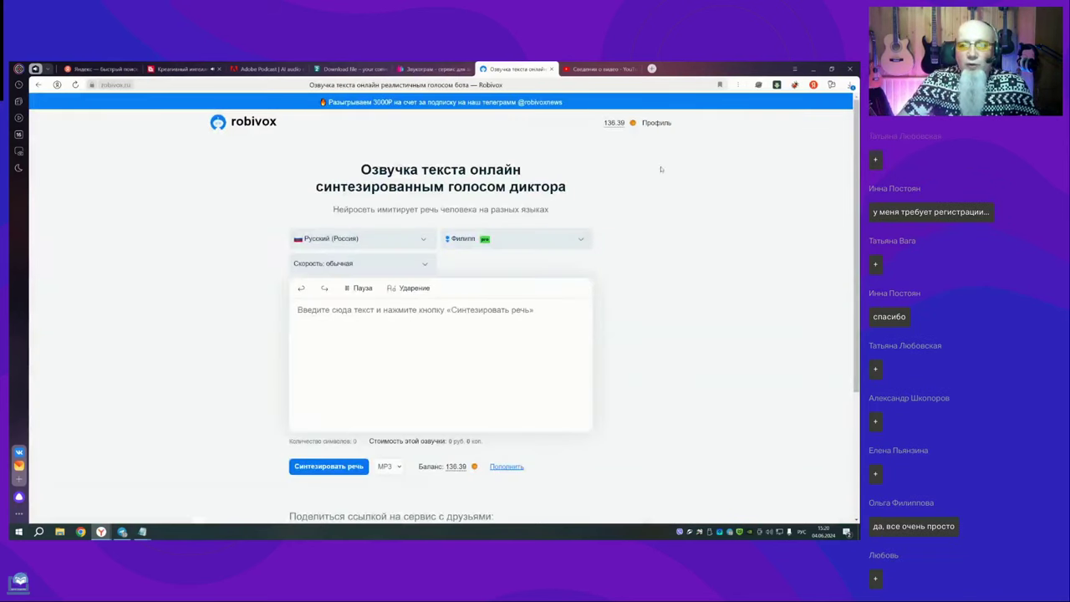
click(420, 69)
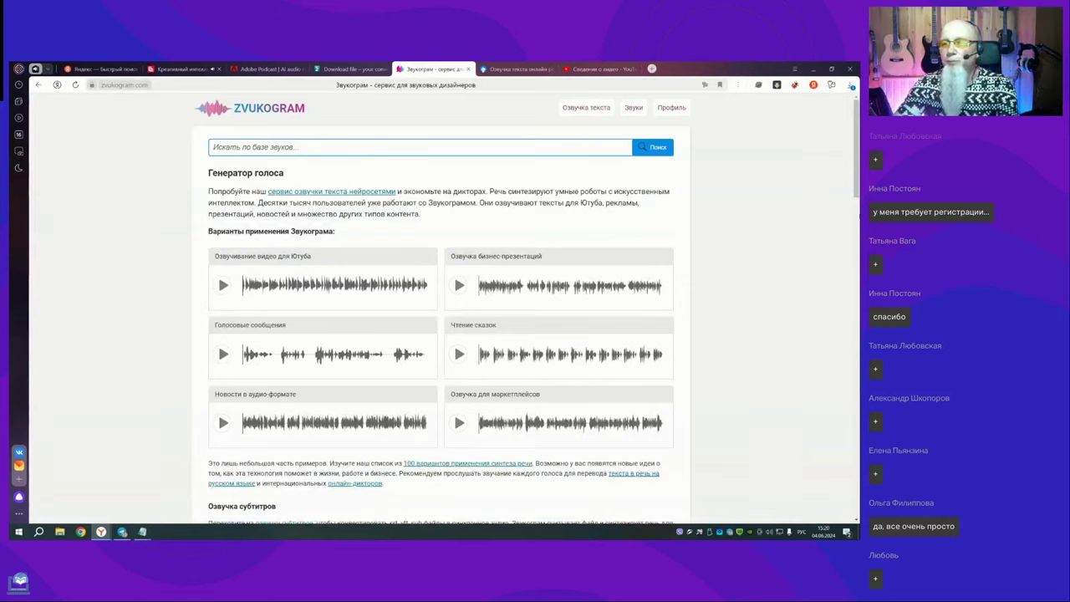
drag(856, 197, 855, 163)
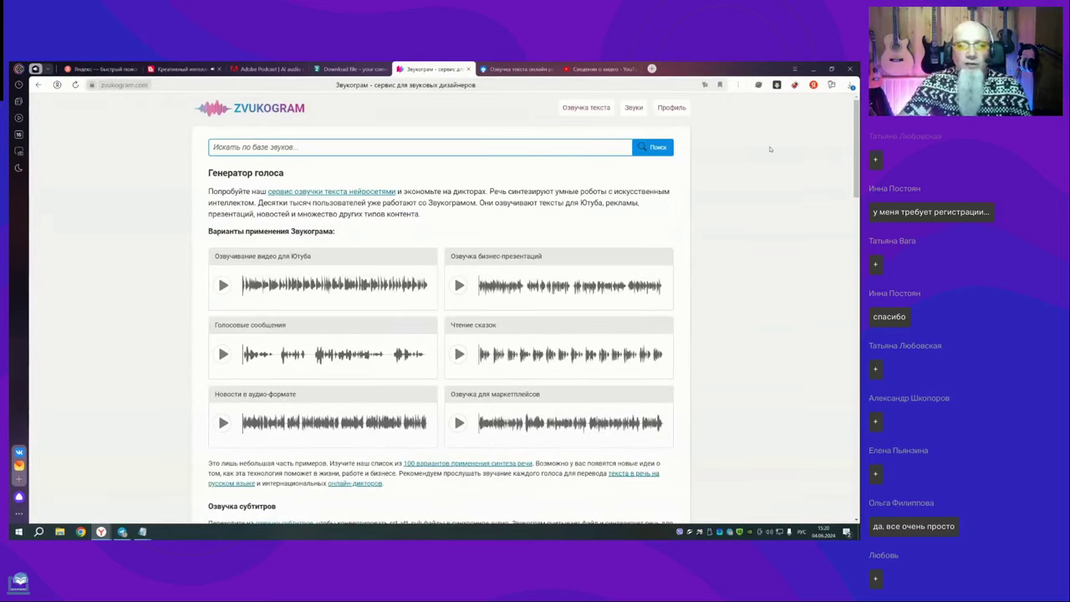
Step: Switch to Robivox, reload the page, and sign in with a Google account
click(506, 70)
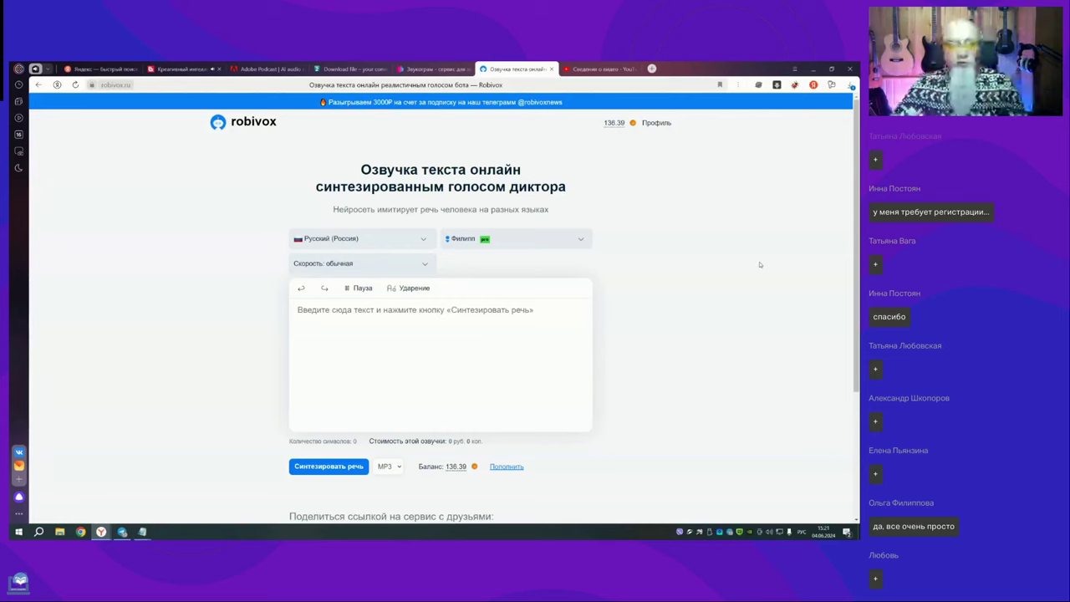
key(F5)
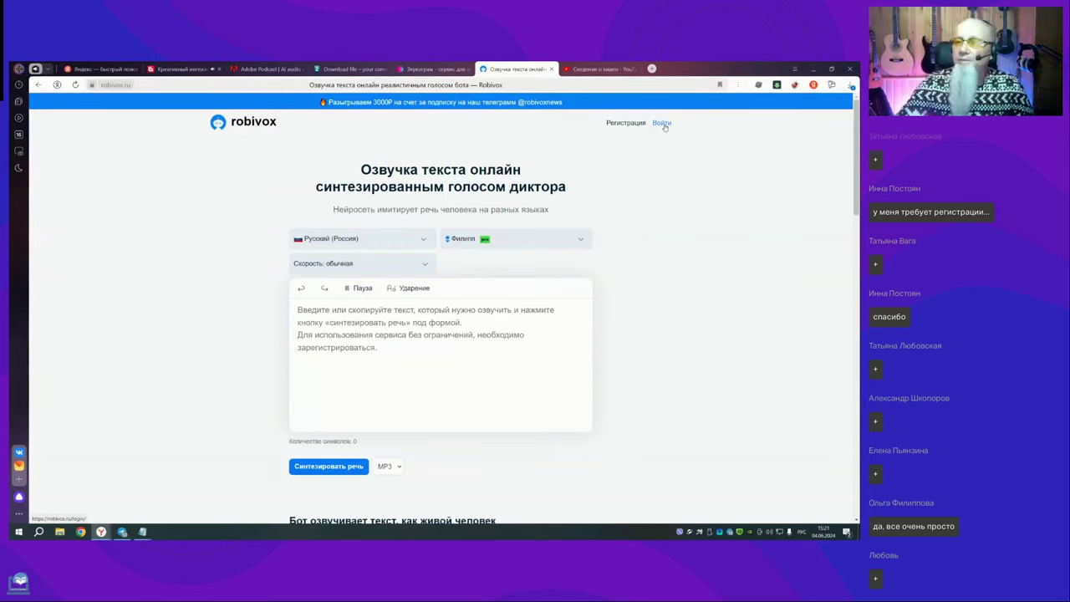
click(662, 124)
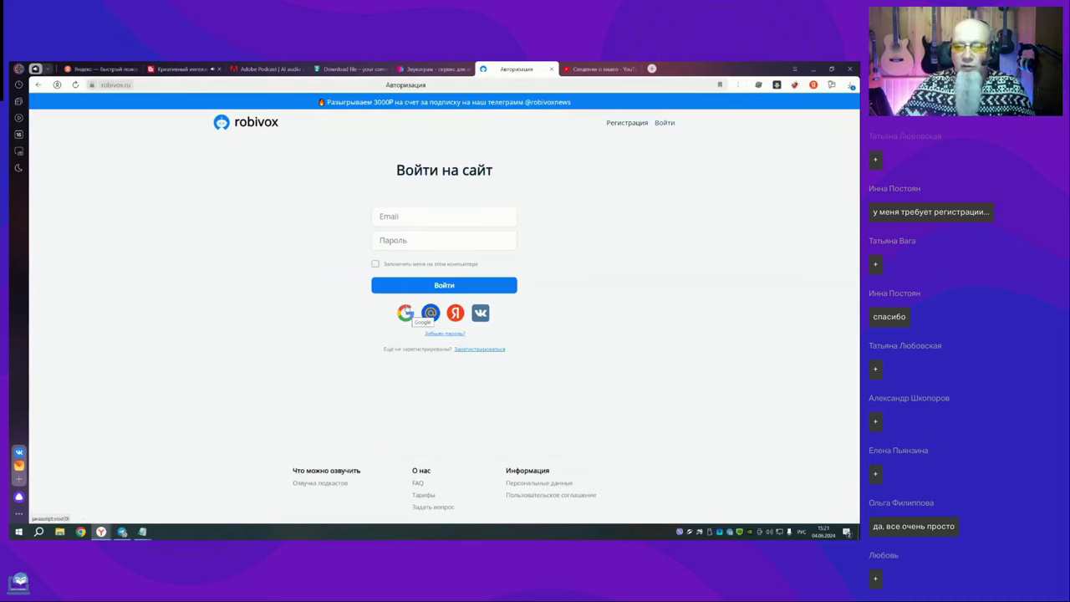
click(410, 316)
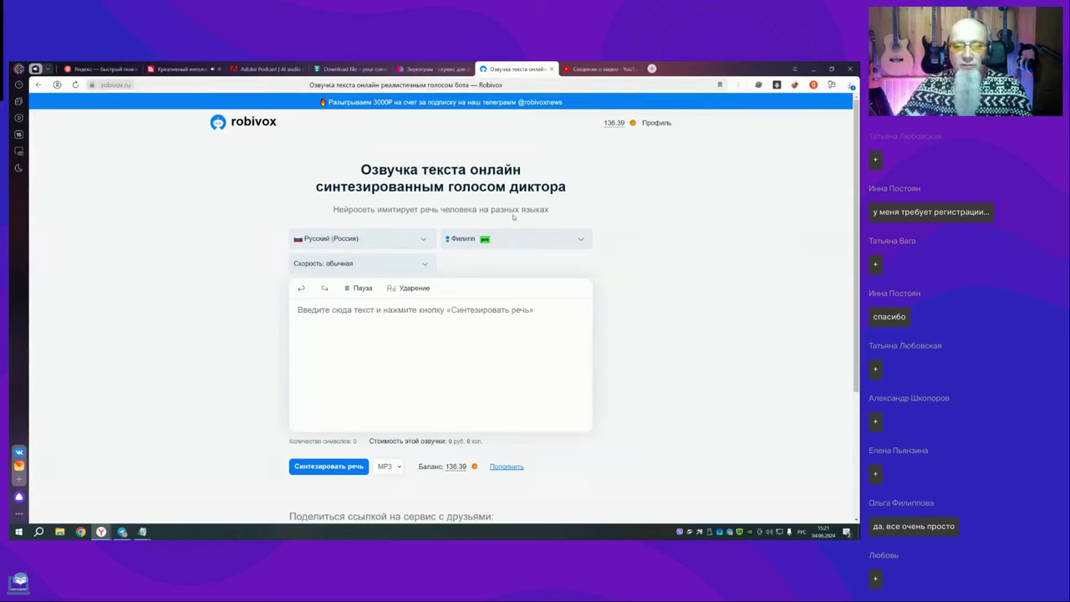
Step: Examine the speech speed options and play the samples of the narrator voices Филипп, Коля and Dmitry
click(428, 264)
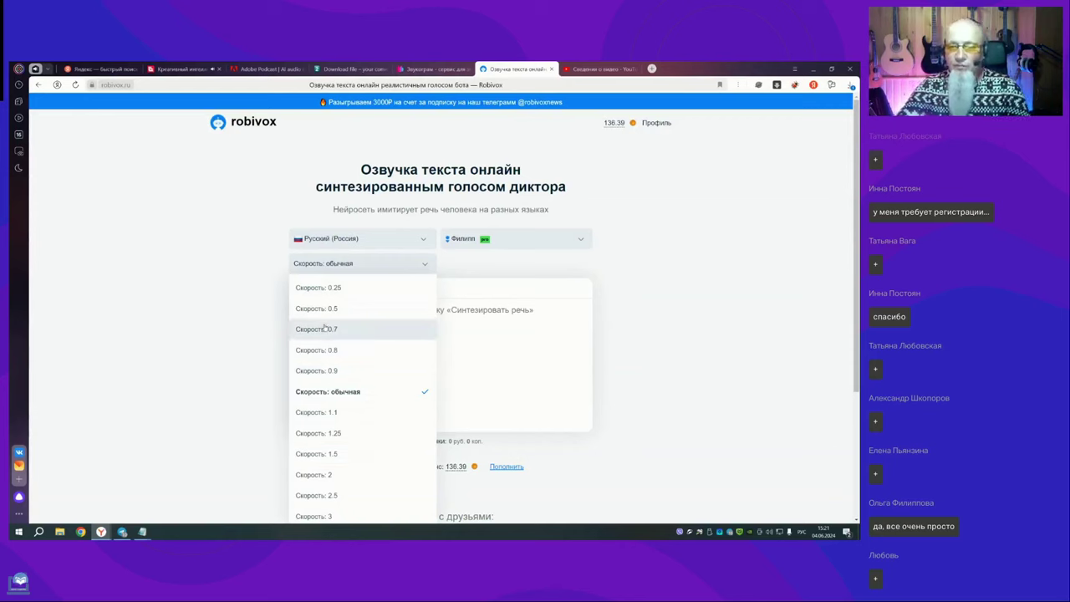
click(428, 264)
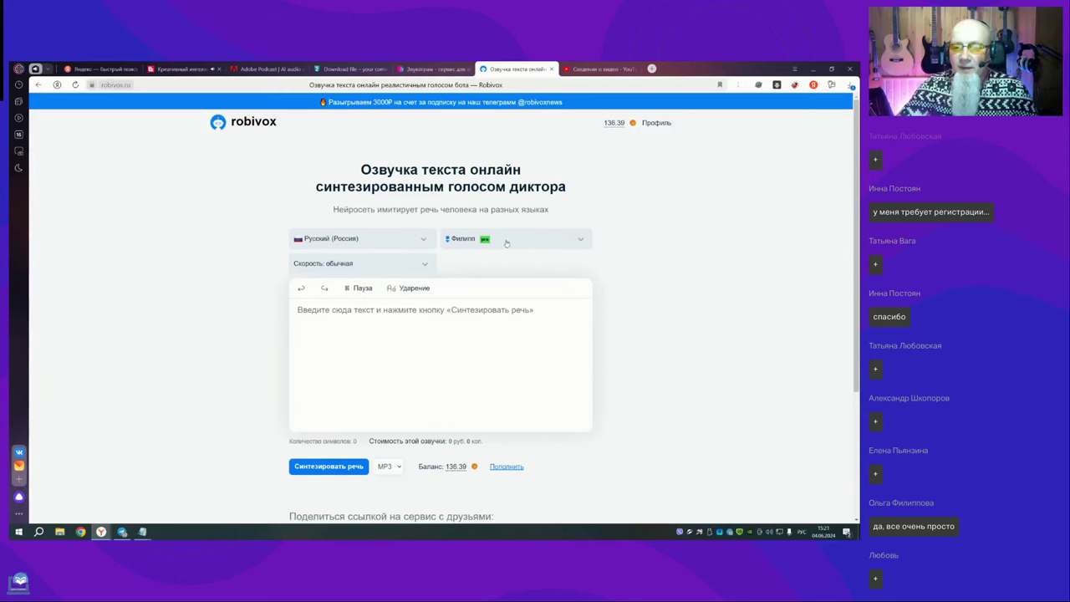
click(584, 240)
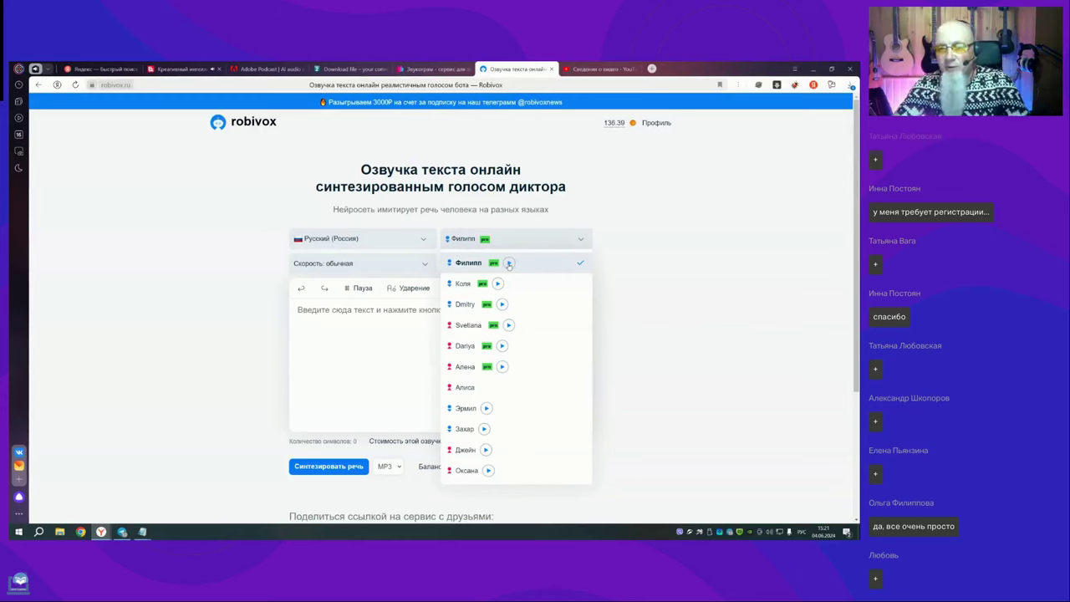
click(509, 263)
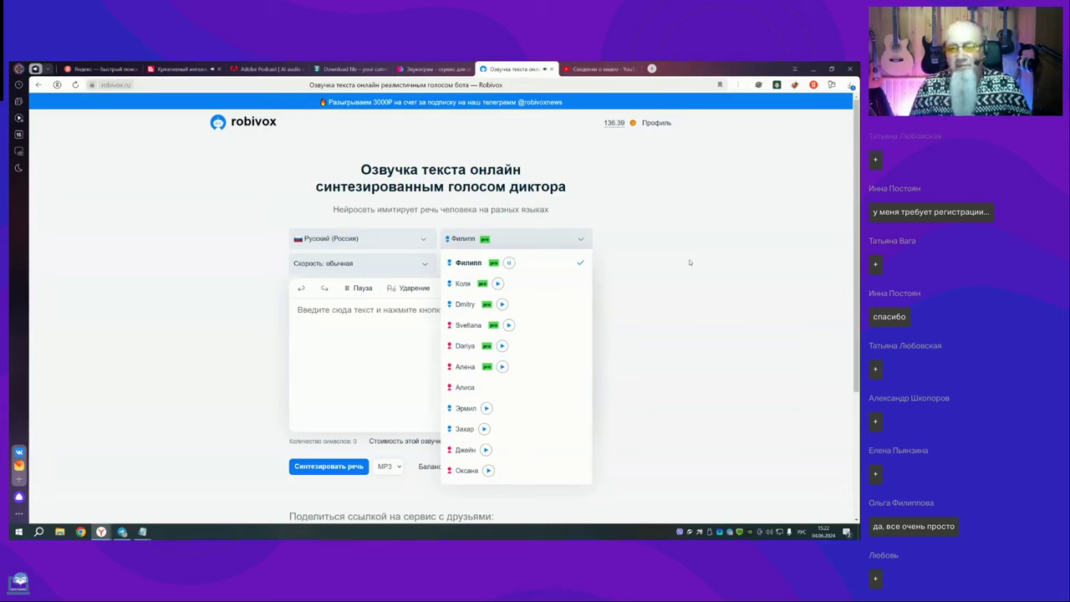
click(497, 284)
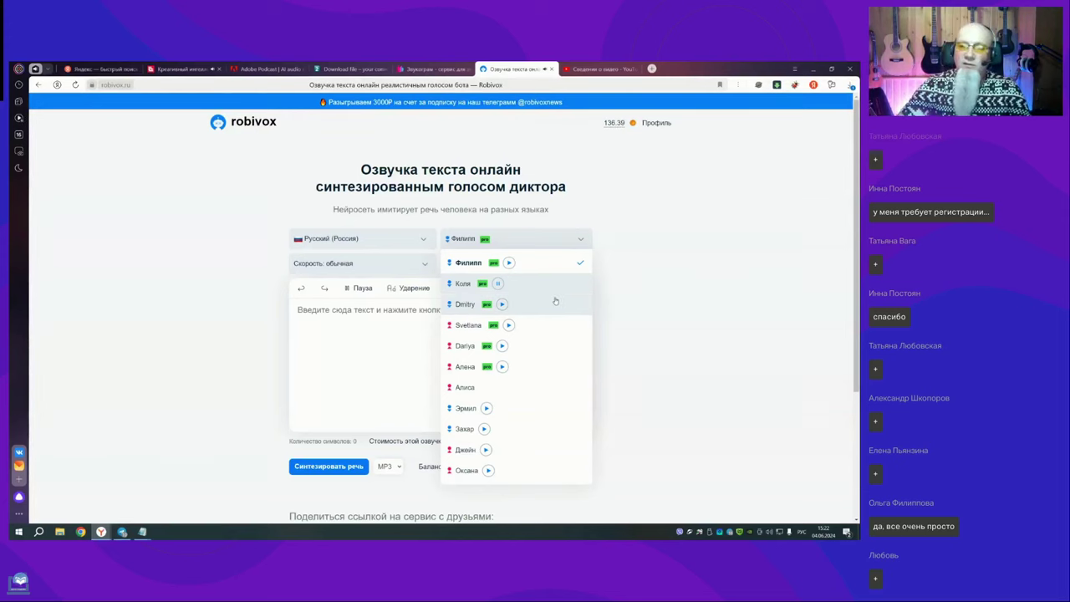
click(503, 305)
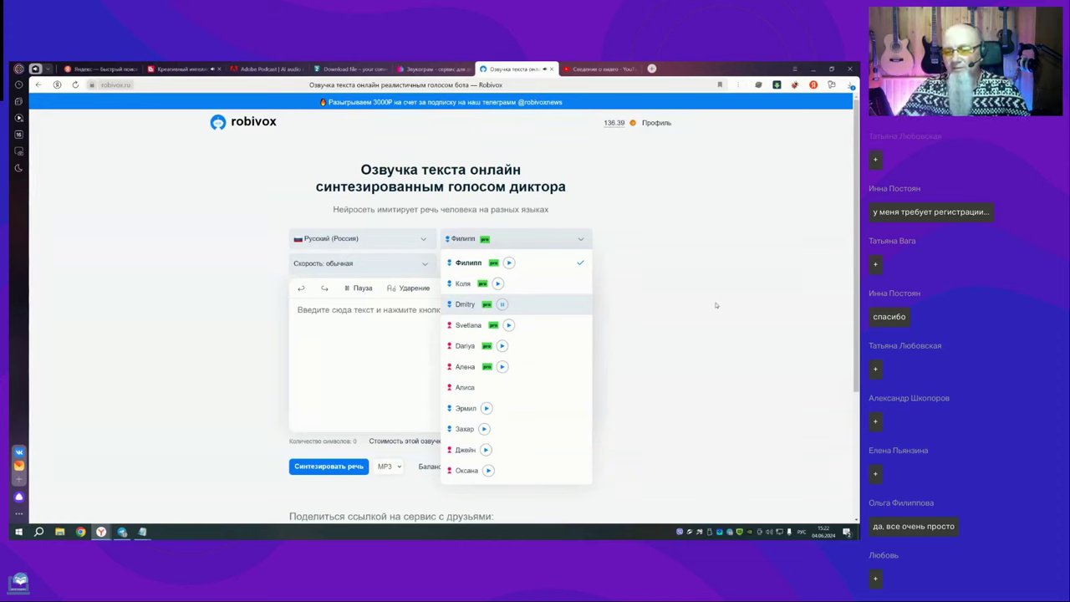
Step: Play the samples of the voices Svetlana, Dariya, Алена, Захар, Джейн and Оксана, and stop playback
click(507, 325)
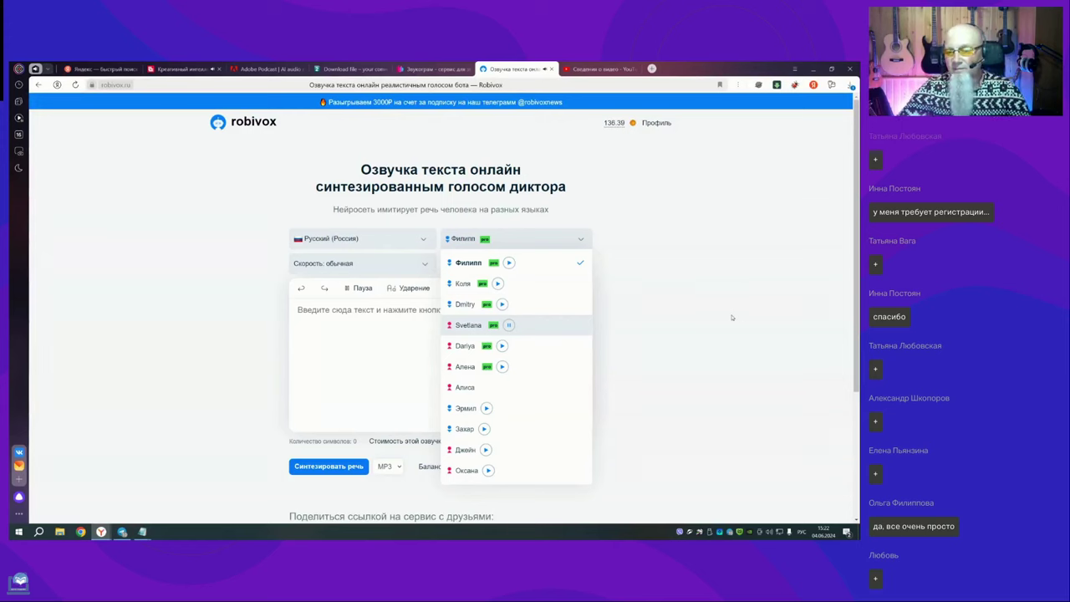
click(502, 346)
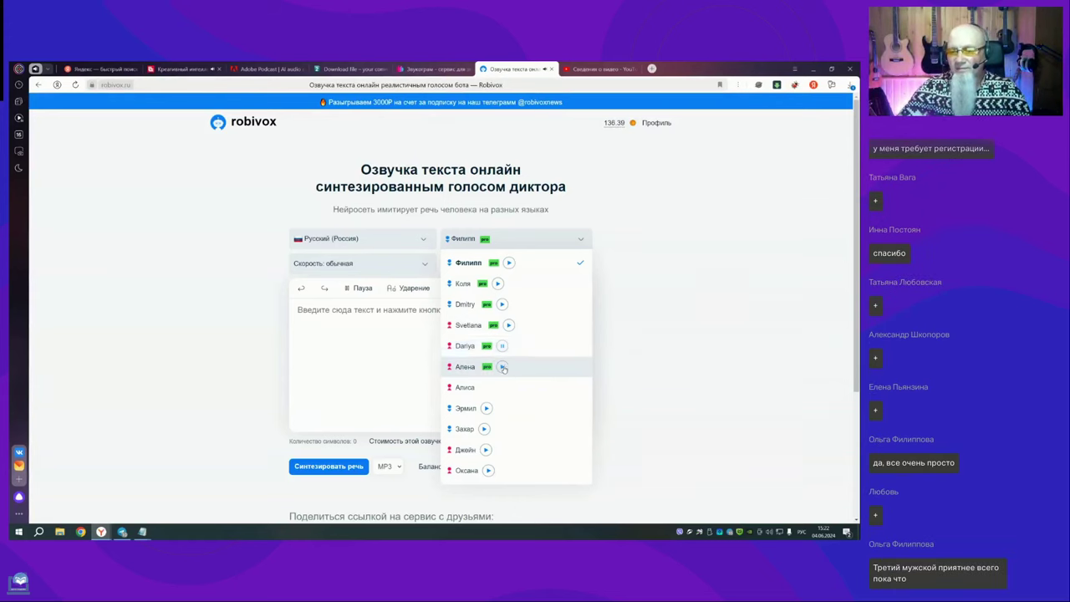
click(503, 368)
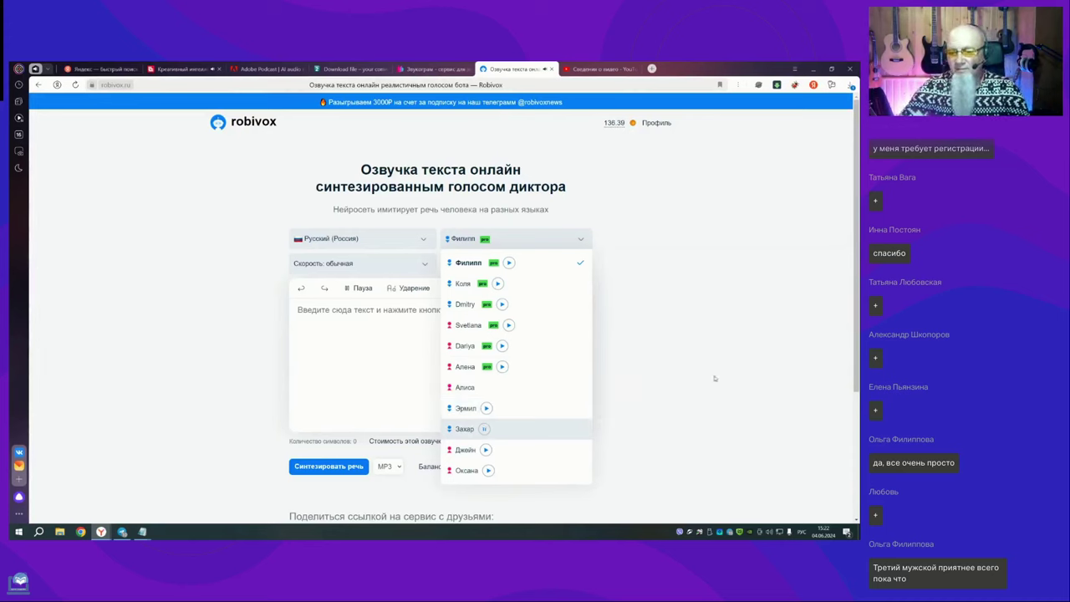
click(486, 450)
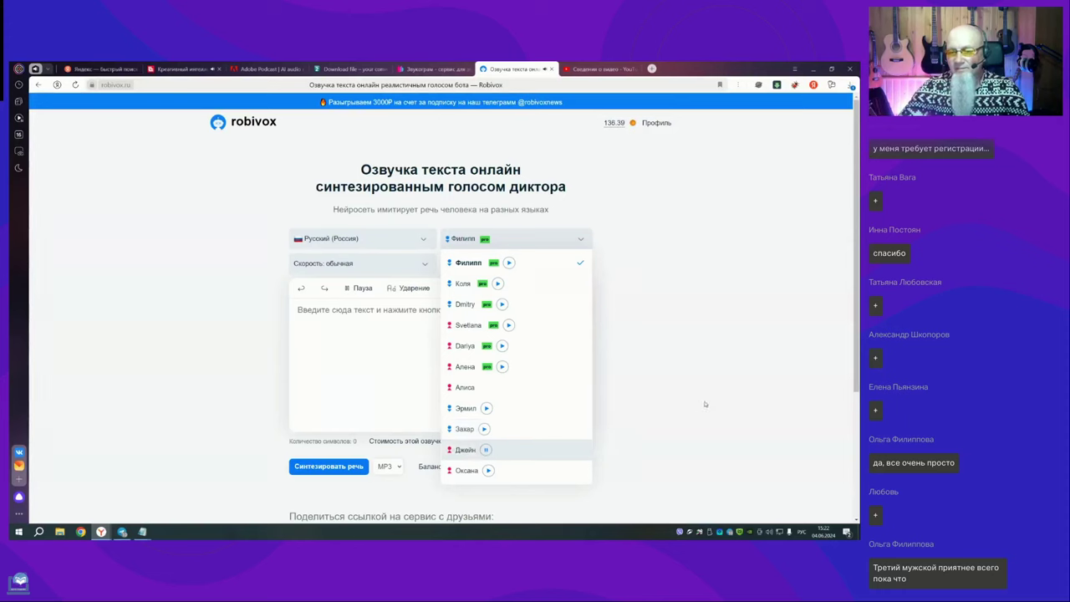
click(489, 470)
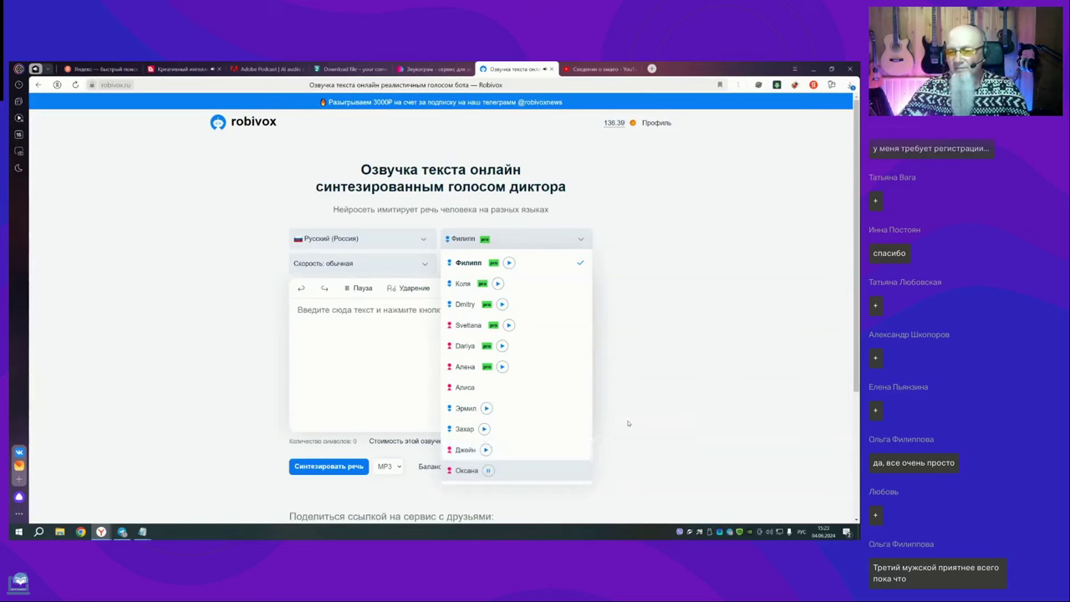
click(489, 472)
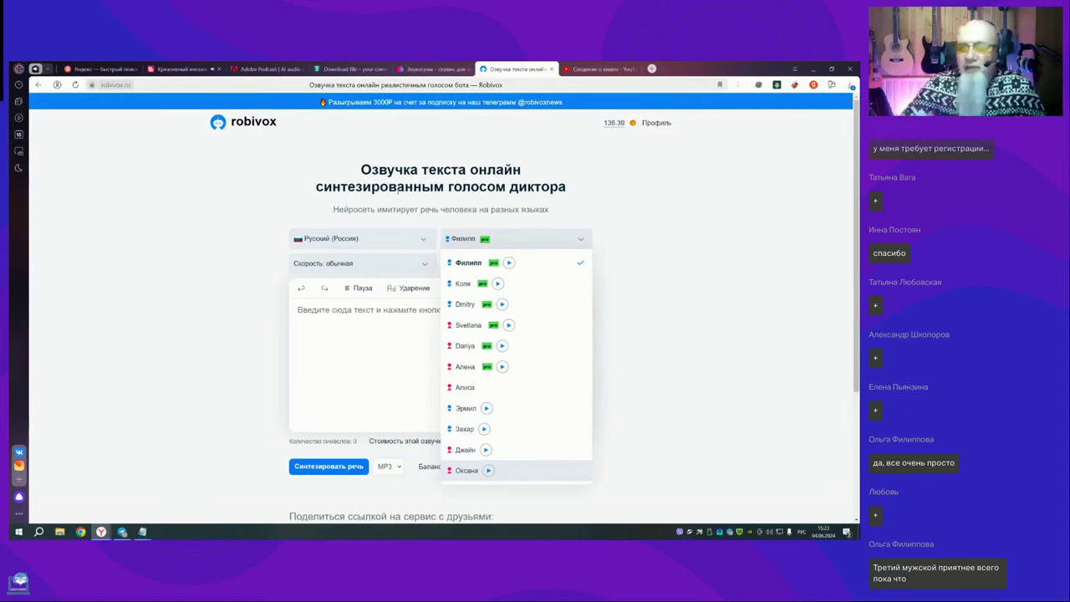
Step: Switch to Zvukogram and examine its supported languages and sound effects library categories
click(437, 69)
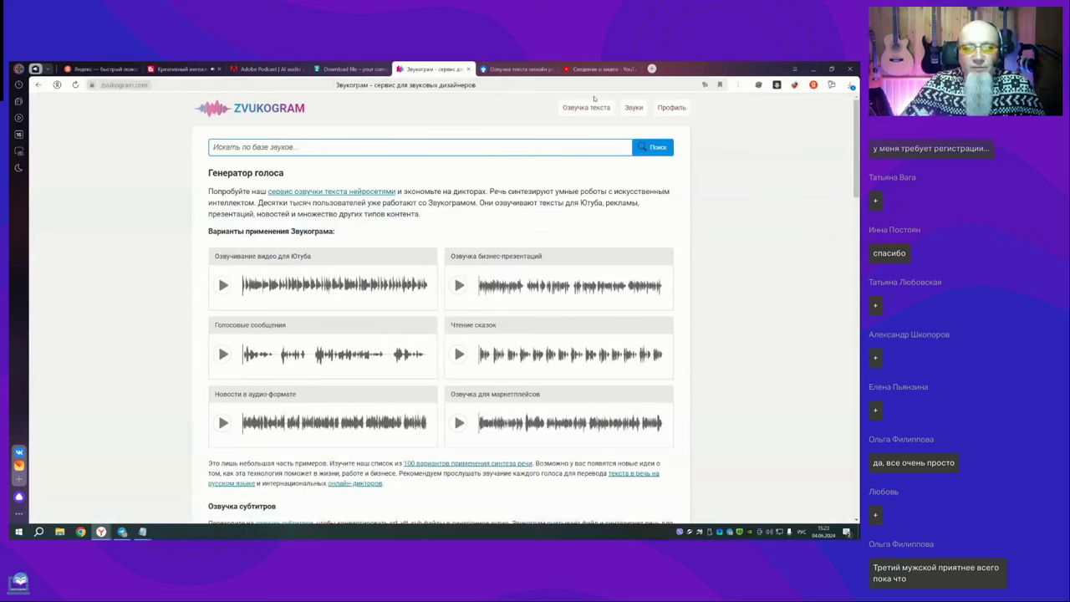
scroll(721, 188, down, 4)
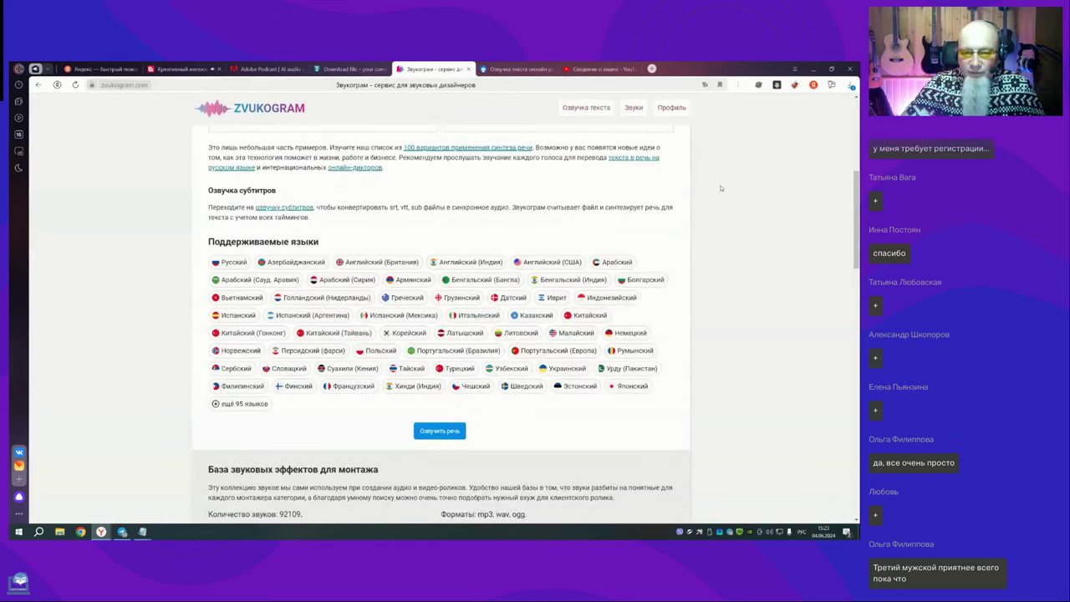
scroll(721, 188, down, 4)
scroll(723, 187, up, 2)
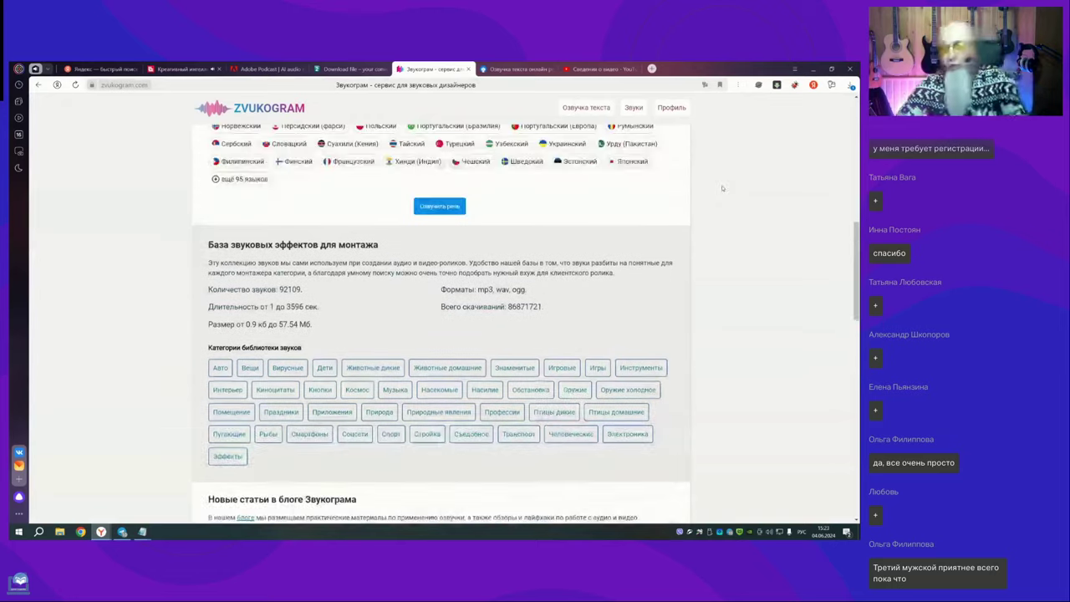
scroll(724, 188, up, 3)
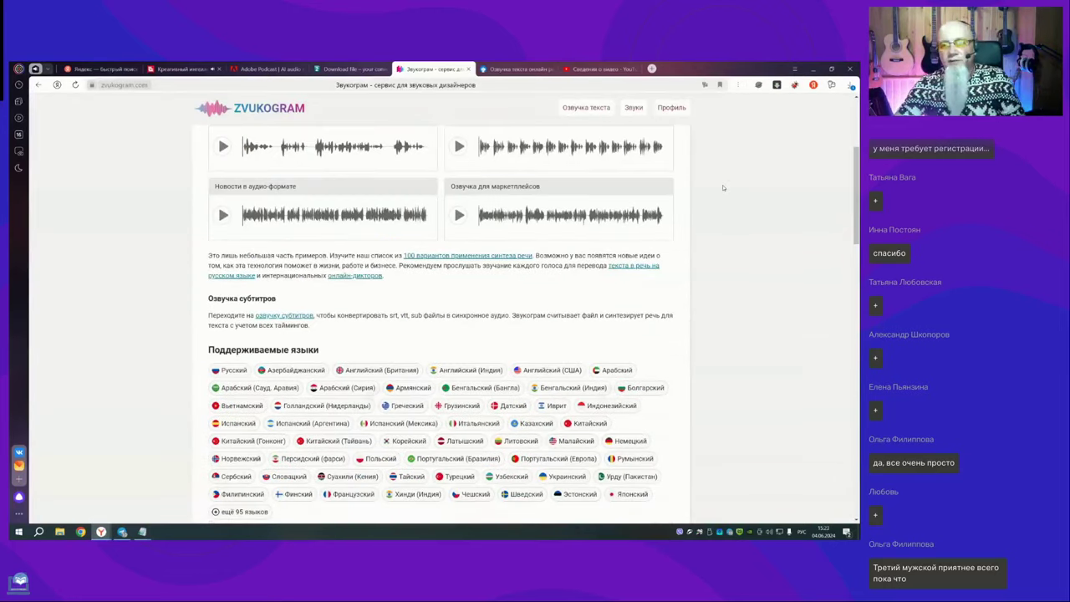
scroll(721, 188, up, 3)
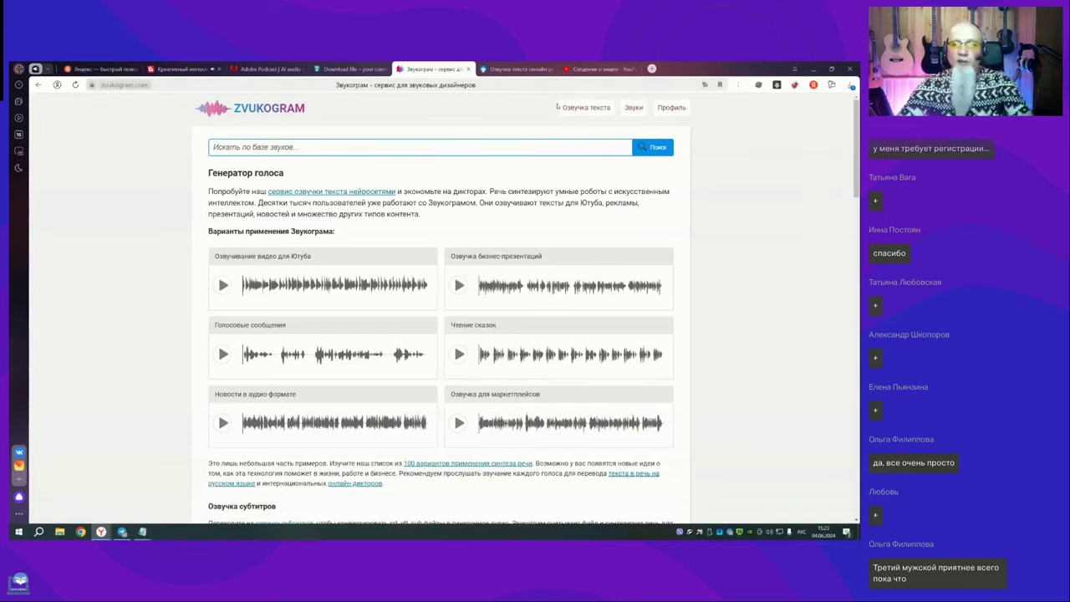
Step: Switch to Robivox and choose the narrator Филипп for the text in the empty speech field
click(513, 69)
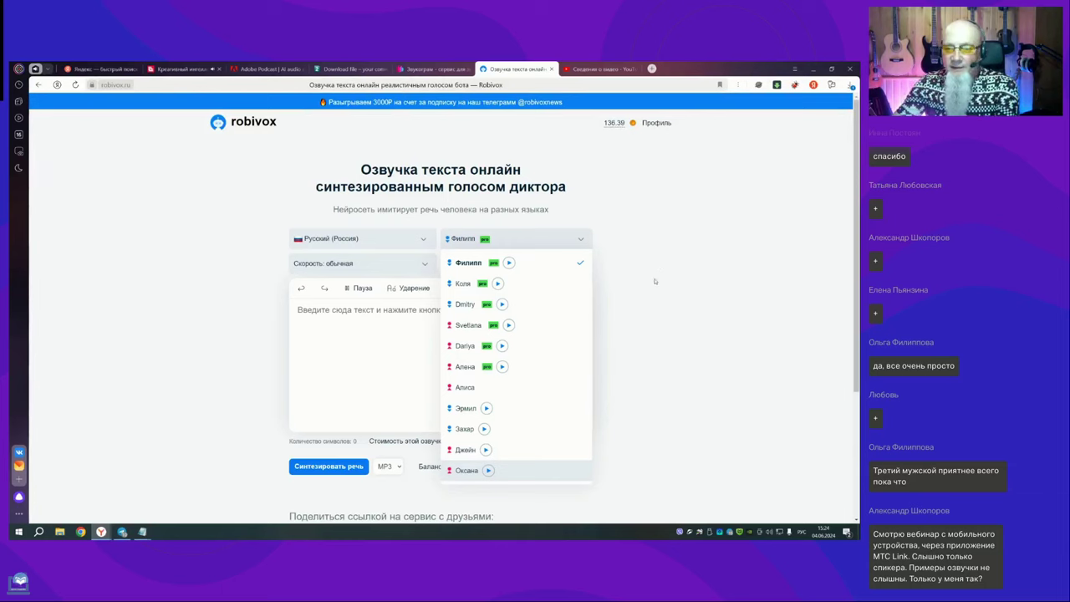
click(483, 257)
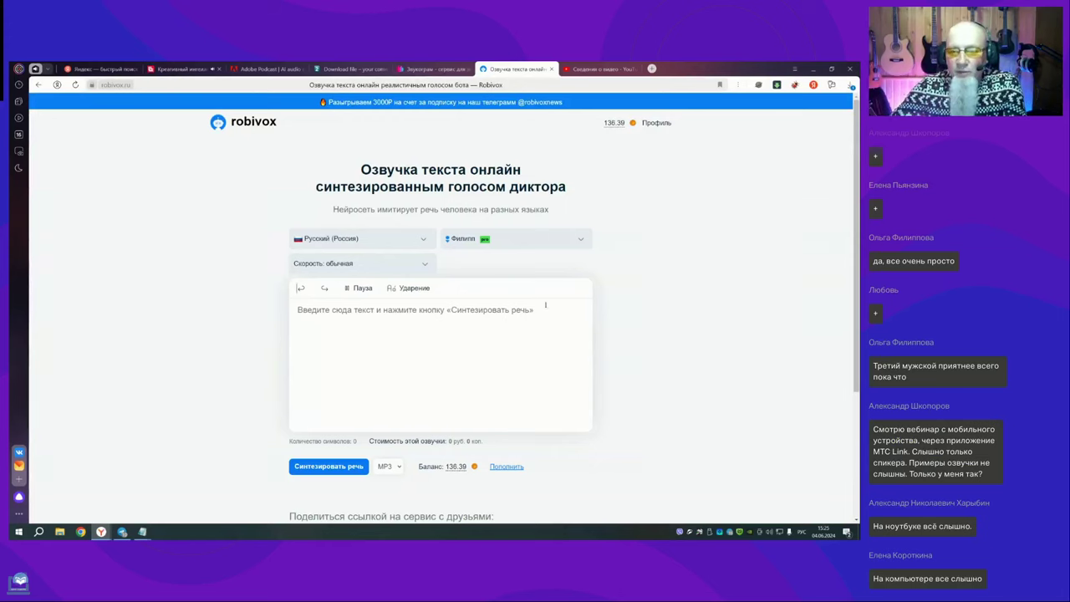
click(454, 309)
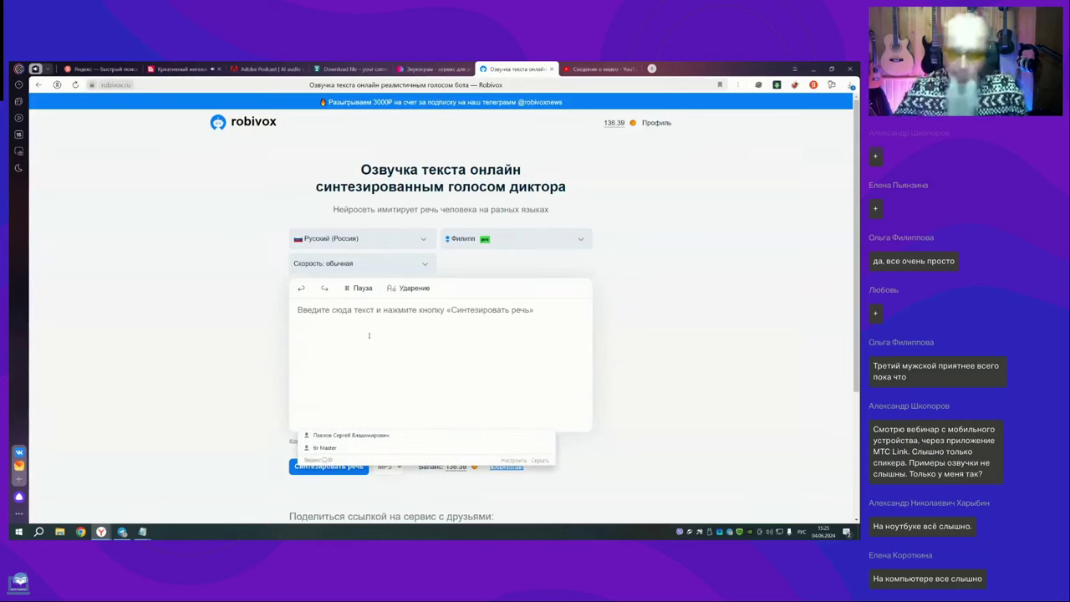
text(З)
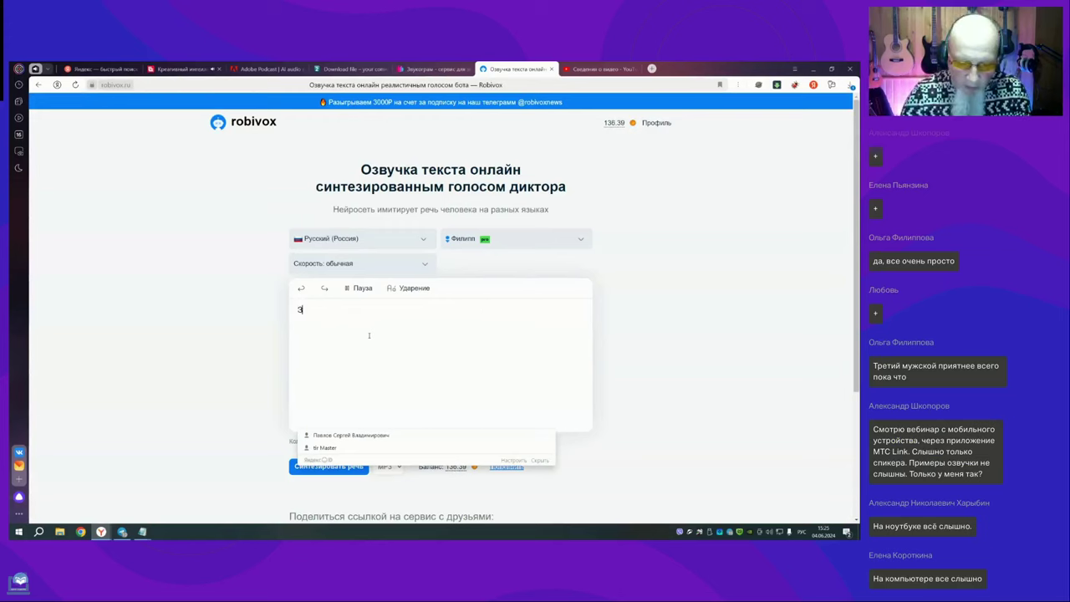
text(амок)
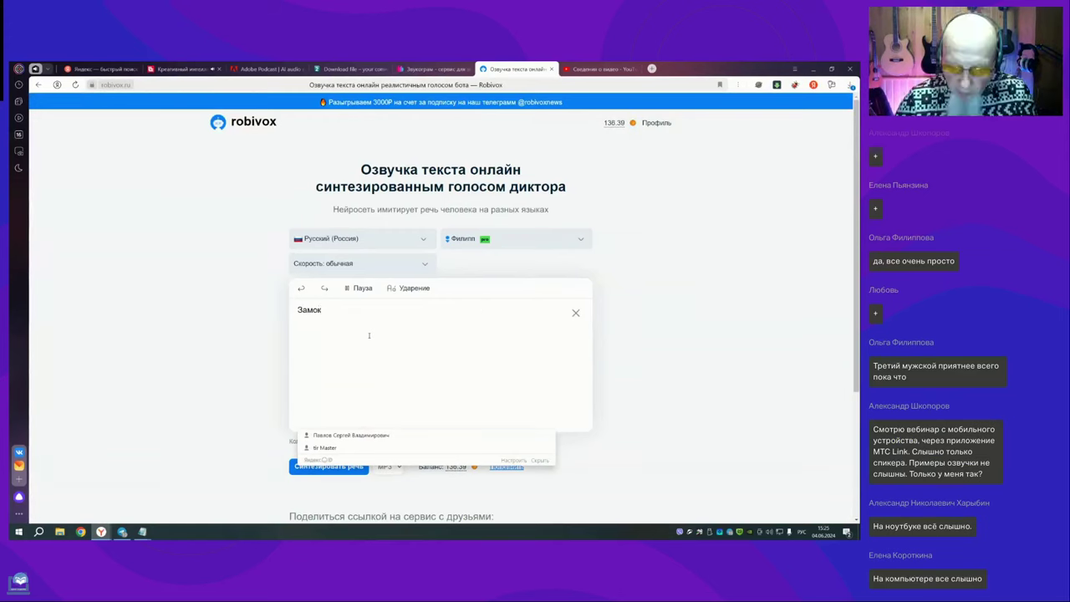
text(,)
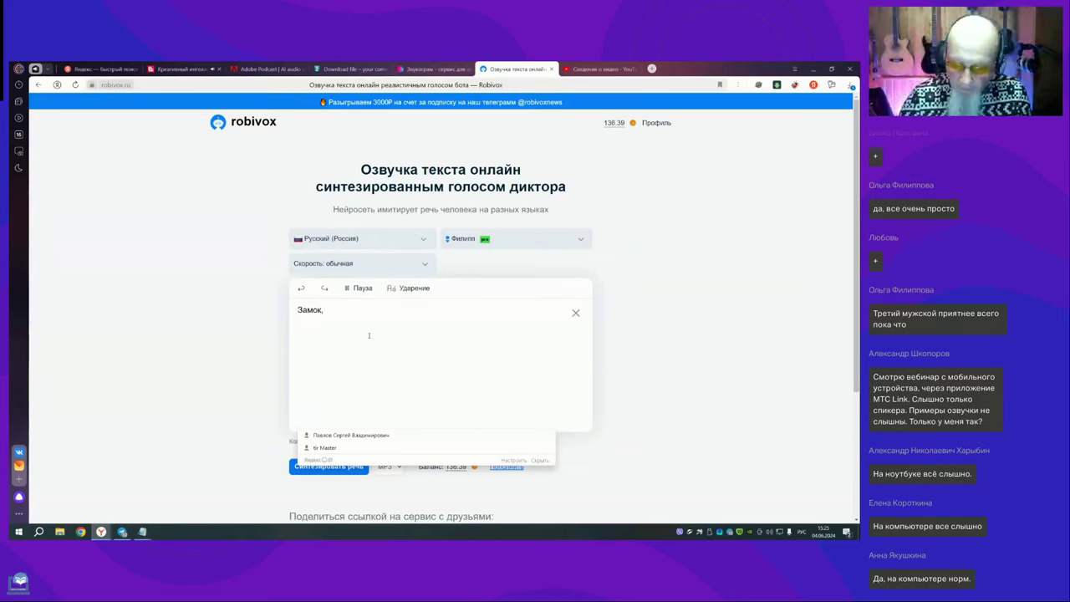
key(BackSpace)
key(BackSpace)
key(BackSpace)
key(BackSpace)
key(BackSpace)
key(BackSpace)
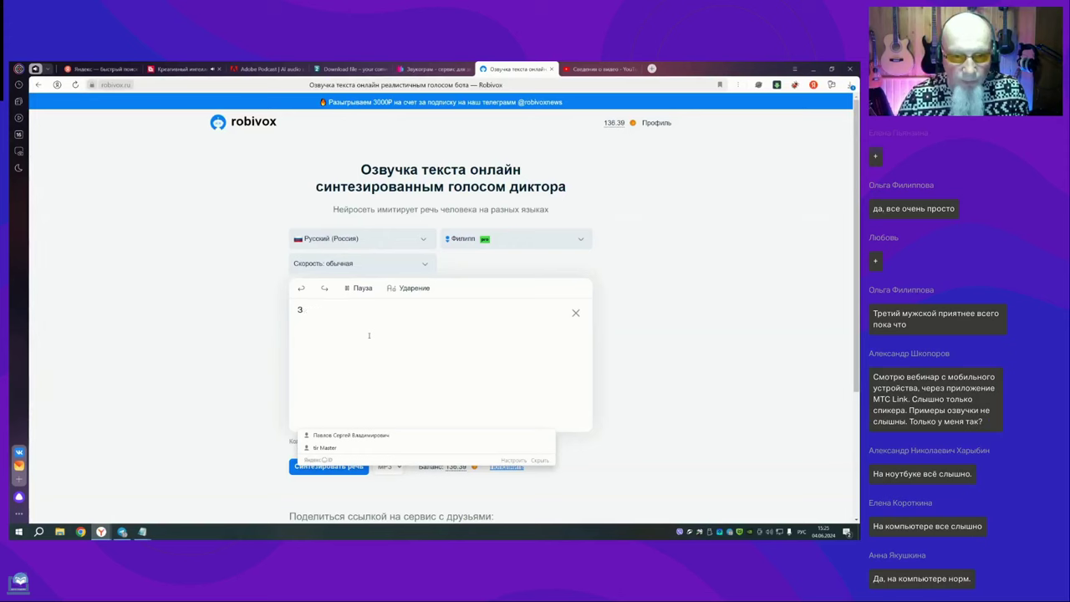
Step: Enter the text "замок, замок, замОк" for speech synthesis, with a capital О in the last word
text(замок)
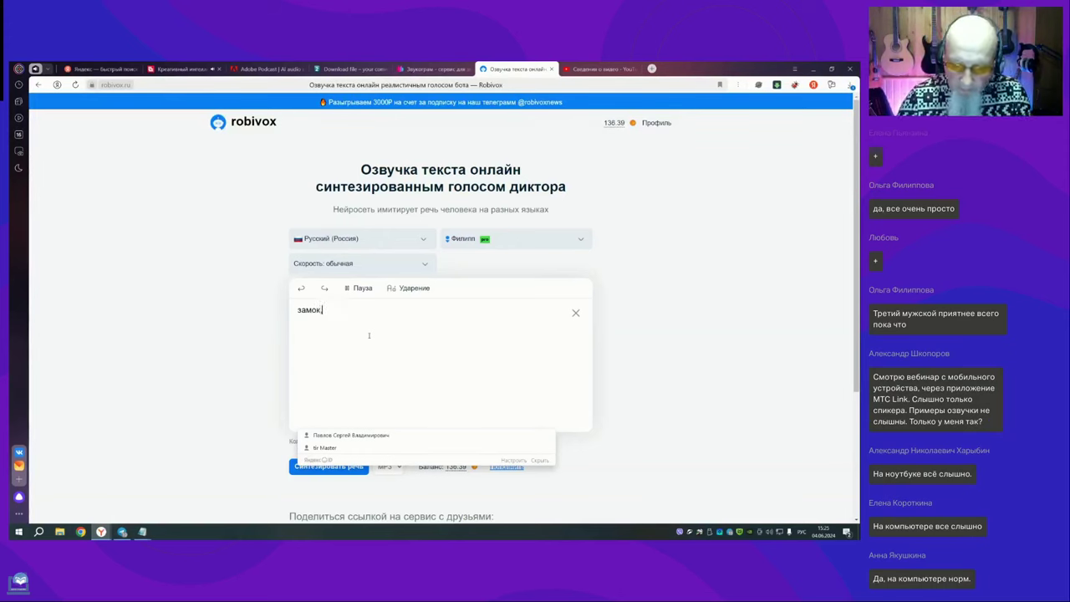
text(, замок)
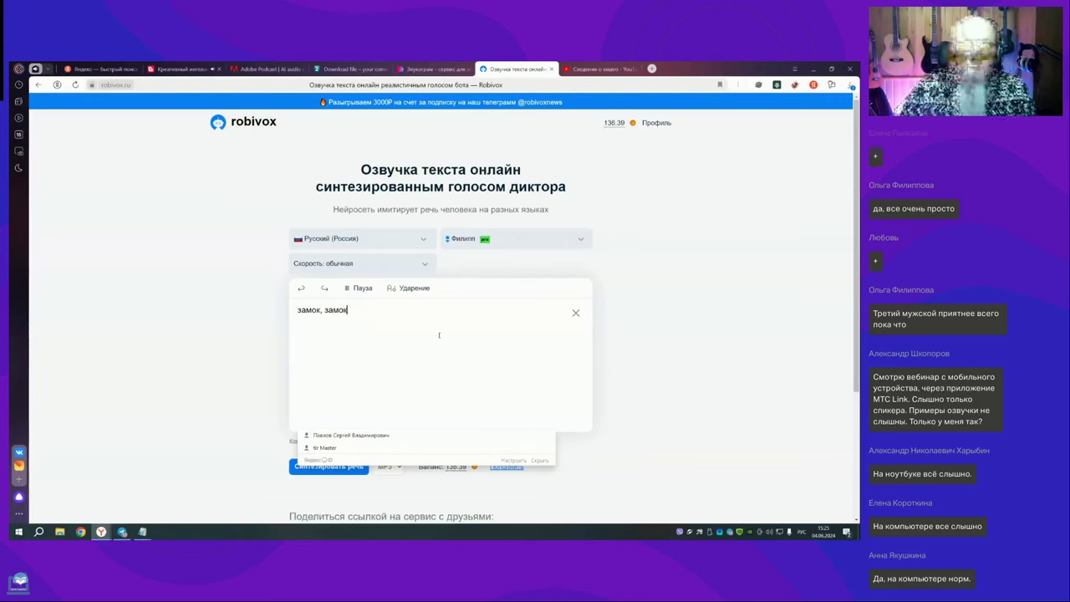
text(, )
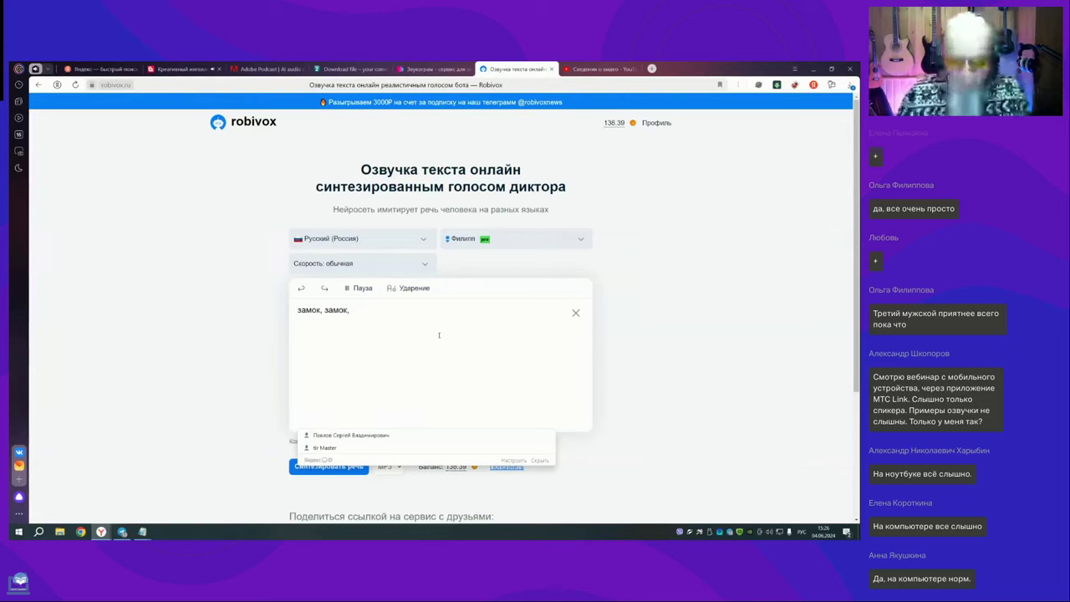
text(з)
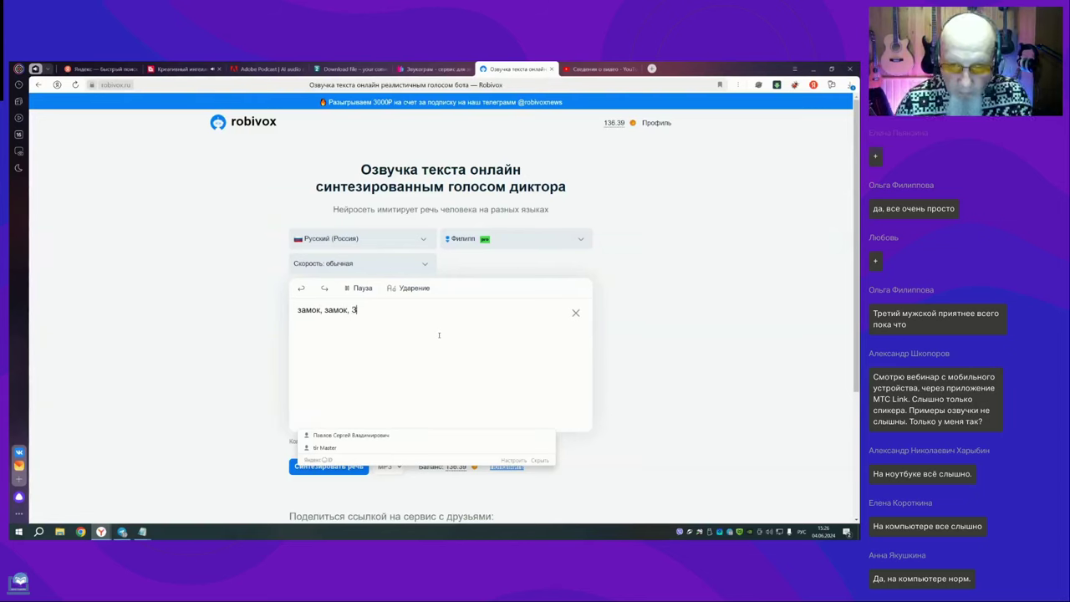
text(амо)
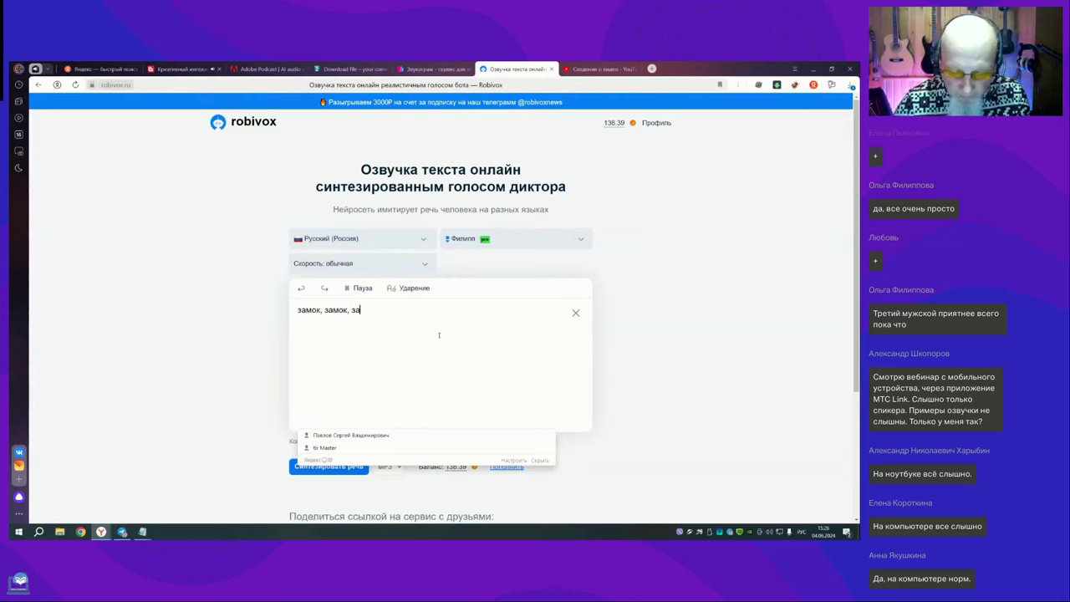
text(к)
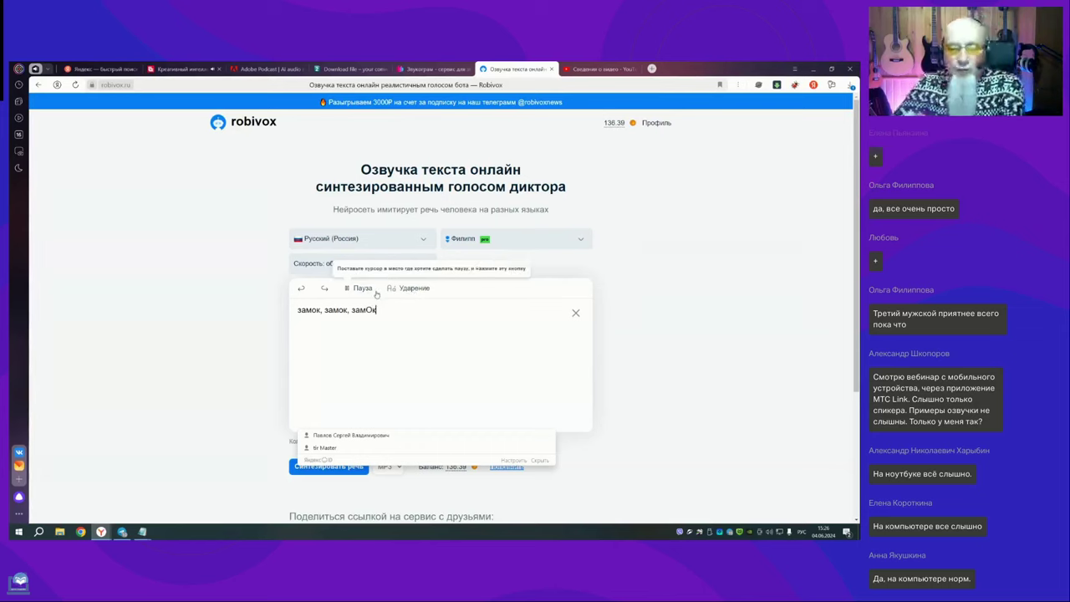
Step: Mark the stress with a plus sign before the "а" in the first word and before the "о" in the second
click(306, 309)
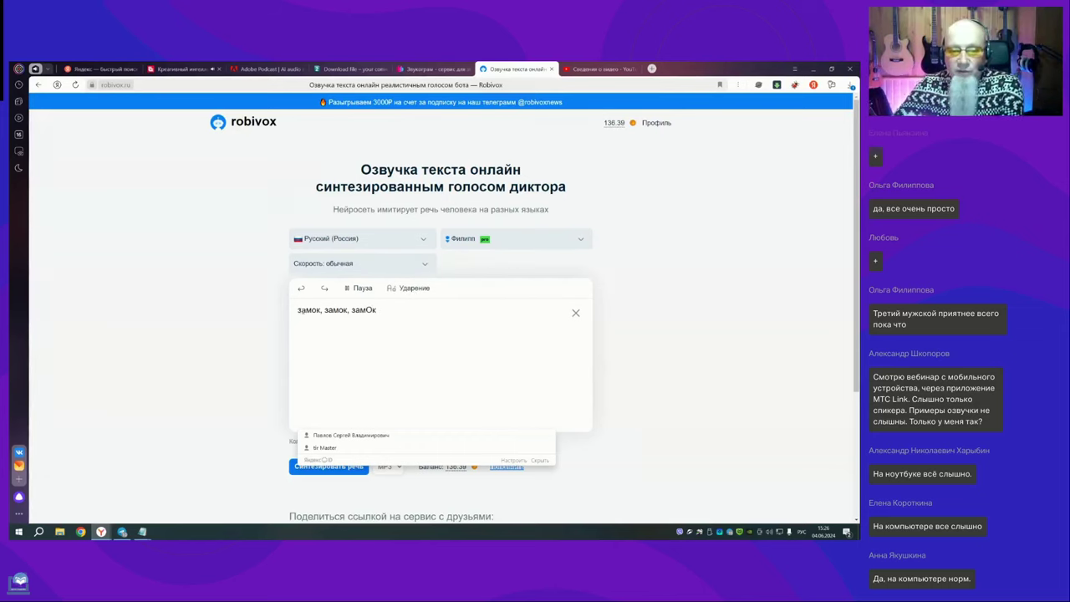
click(330, 323)
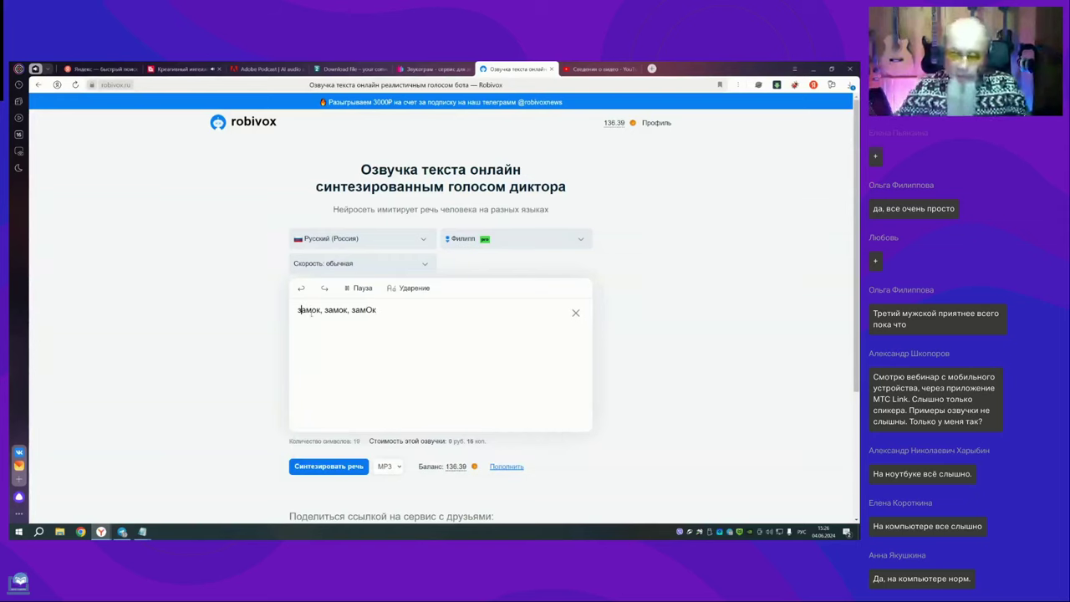
text(+)
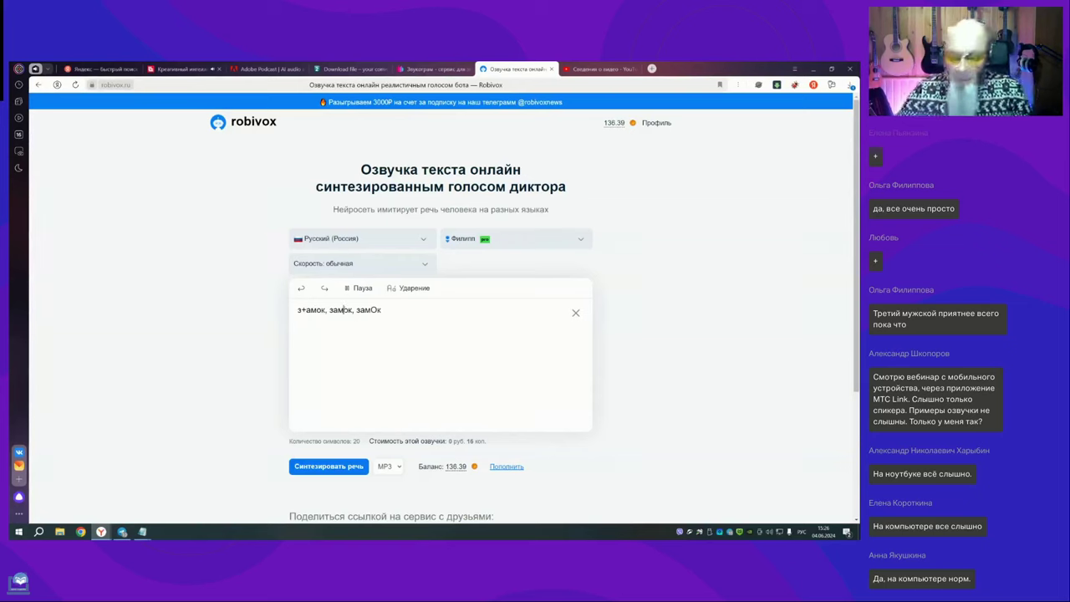
text(+)
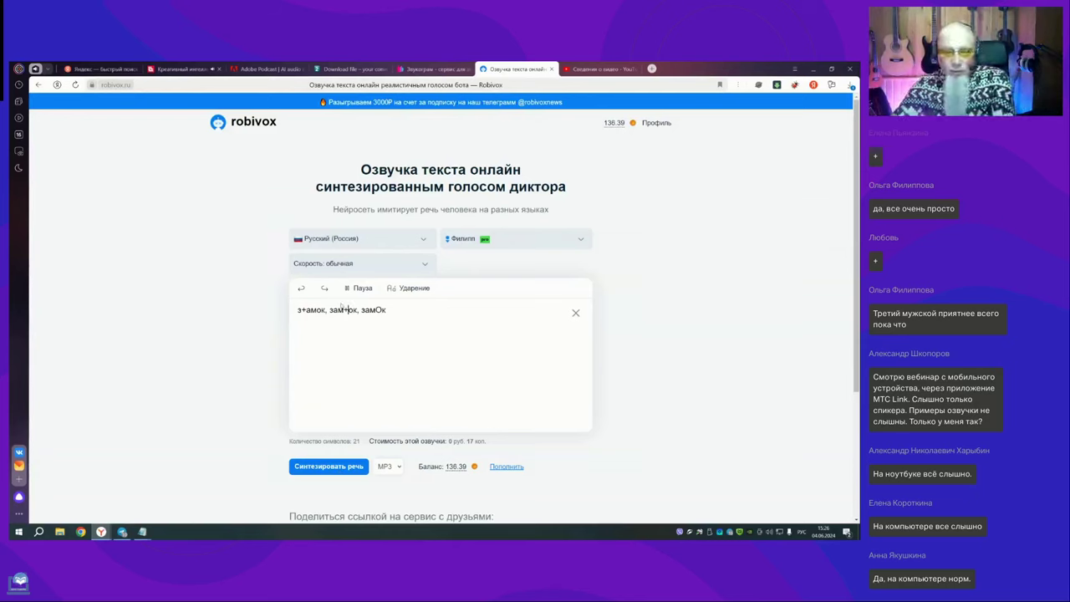
Step: Synthesize the stressed words as MP3 speech and play the resulting recording
click(333, 466)
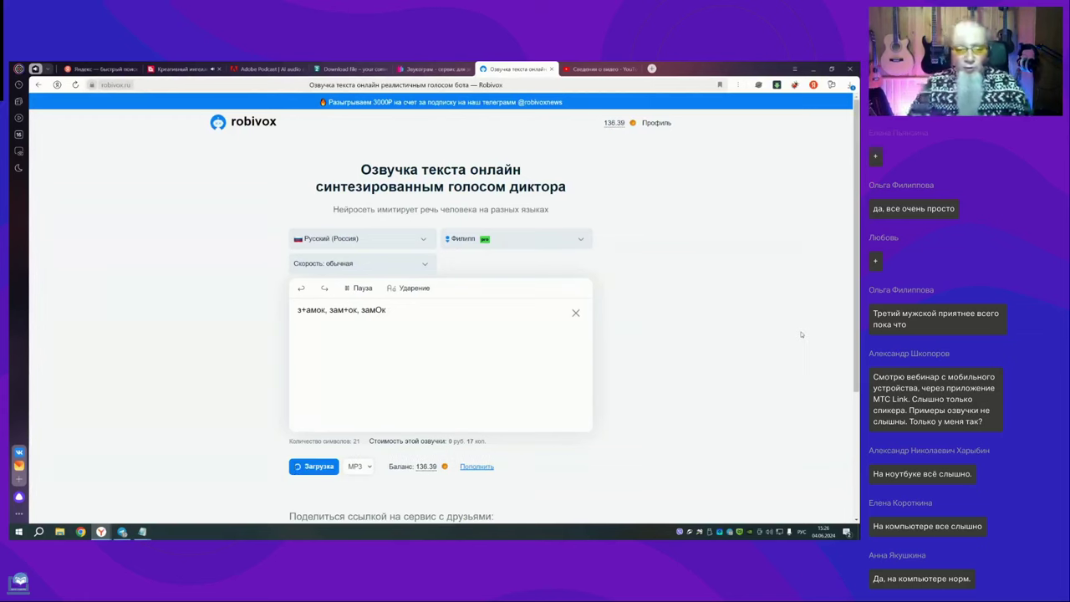
scroll(801, 335, down, 3)
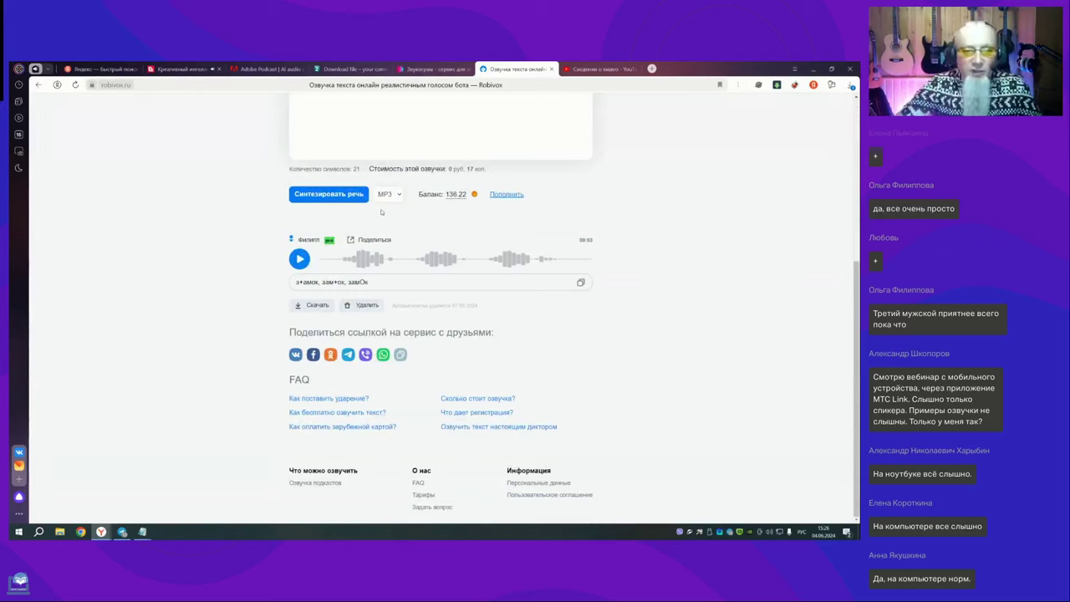
click(300, 260)
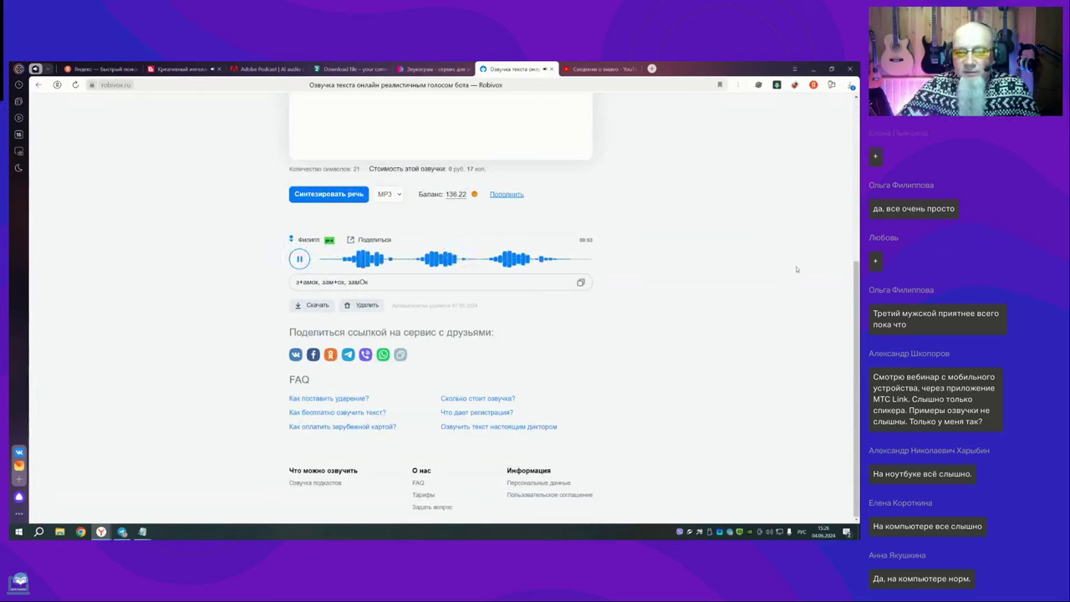
Step: Delete the word "замОк" and clear the remaining text from the speech synthesis field
scroll(381, 255, up, 4)
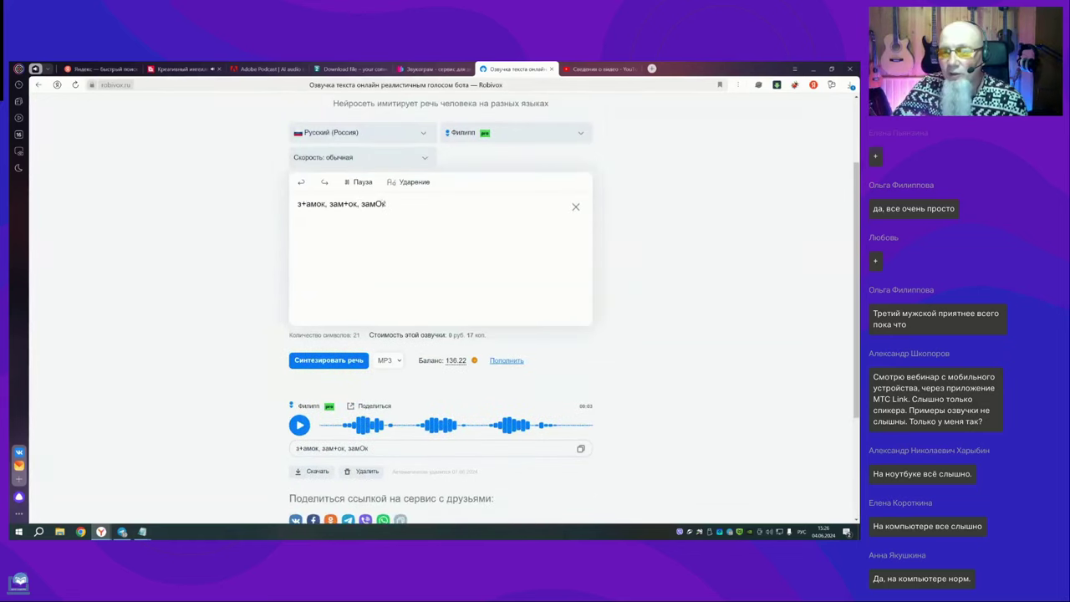
drag(386, 204, 362, 204)
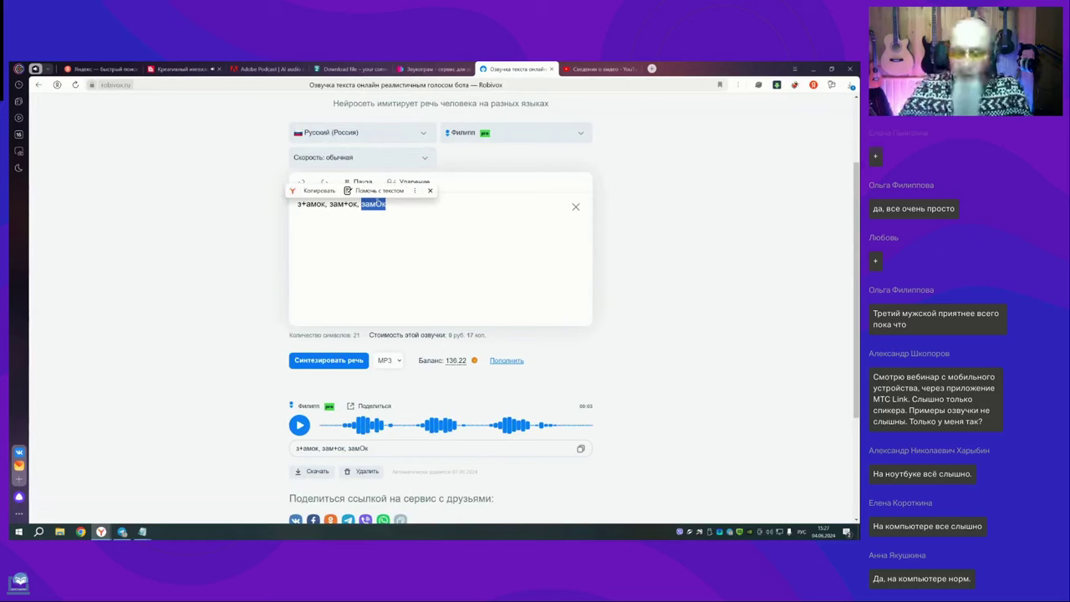
key(BackSpace)
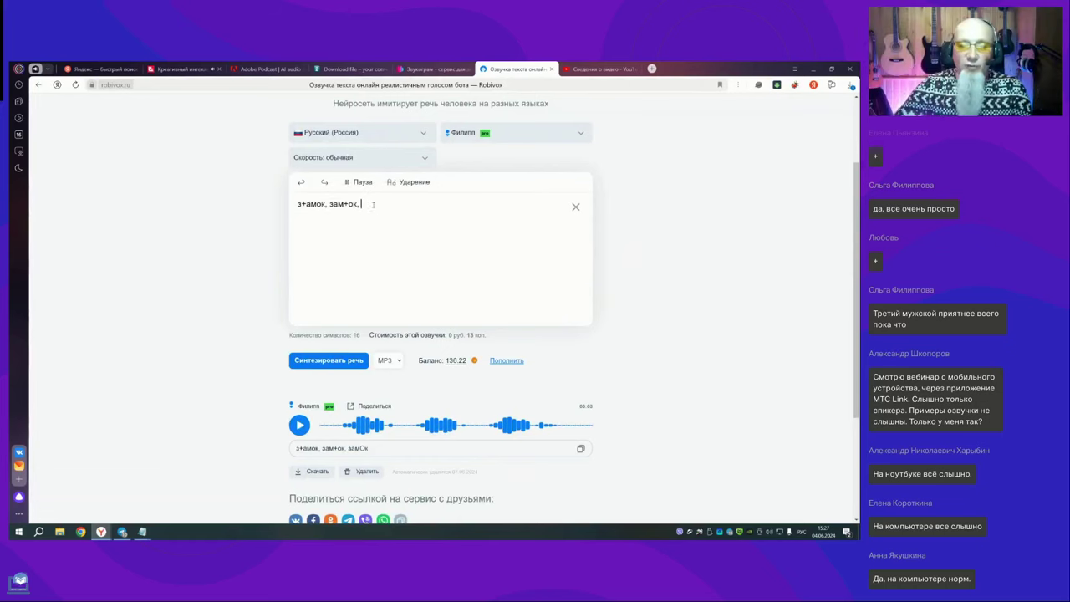
drag(373, 204, 297, 204)
key(BackSpace)
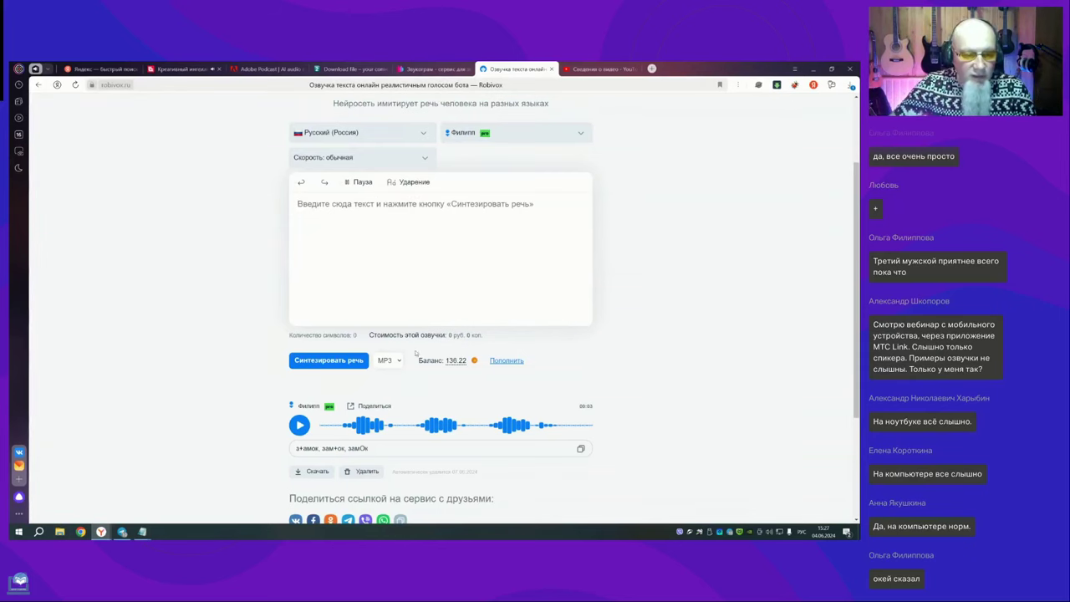
Step: Switch to the Notepad link list and copy the four service lines from audio2edit.com through robivox.ru with their descriptions
click(814, 69)
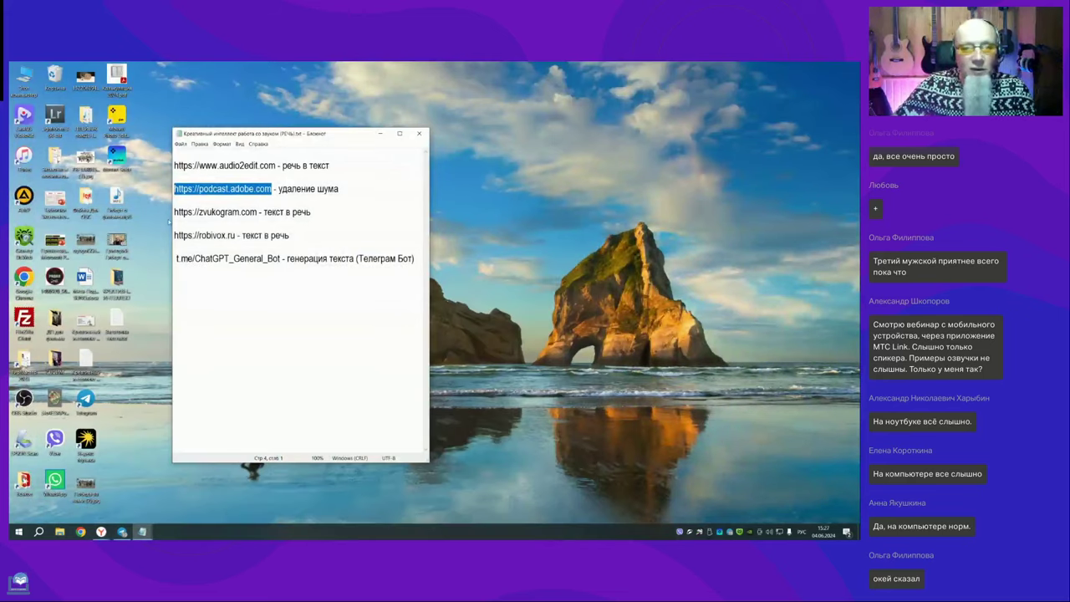
click(302, 197)
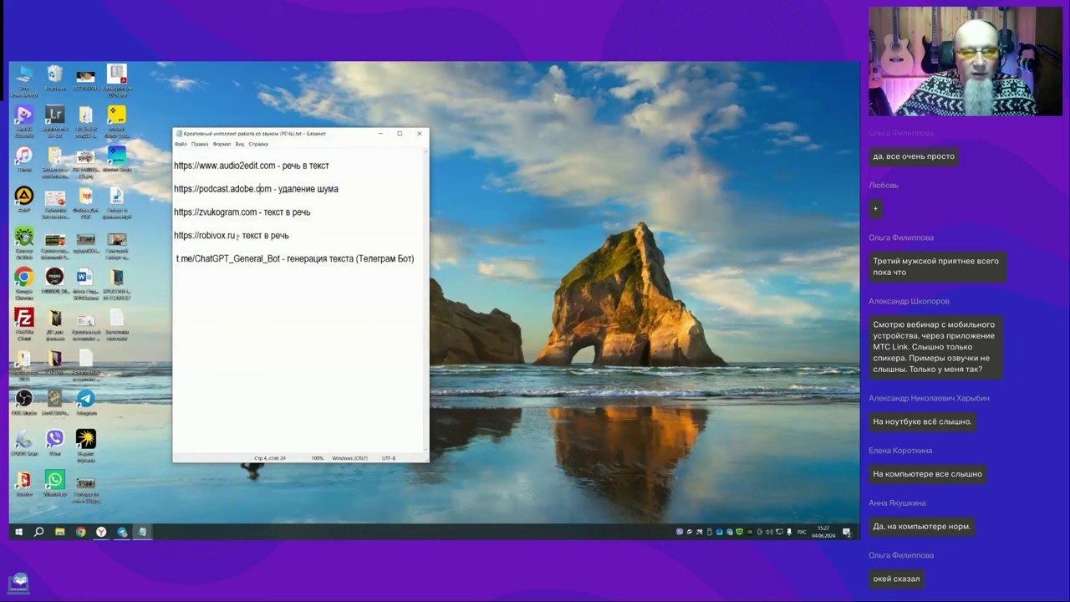
drag(276, 235, 173, 165)
key(ctrl+c)
right_click(194, 167)
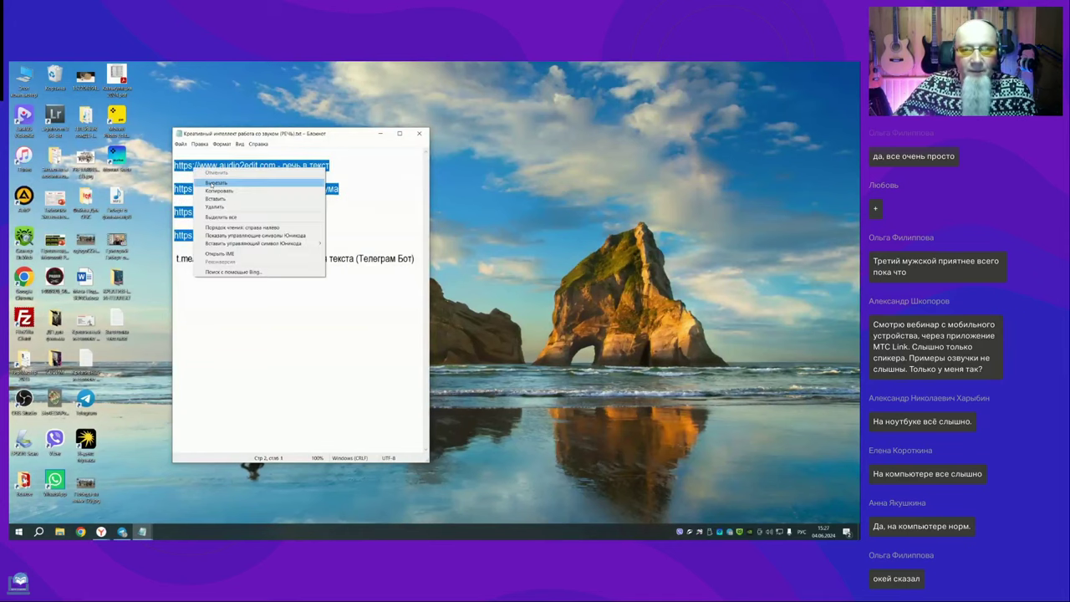
click(219, 191)
click(381, 134)
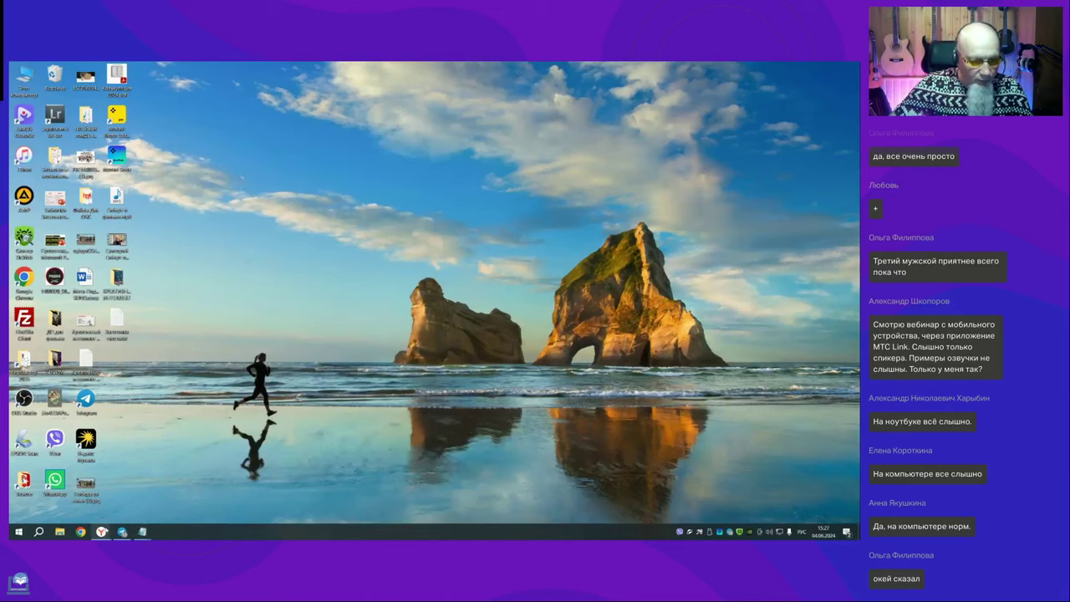
Step: Switch to the MTS Link webinar and send the copied list of service links in the chat
mouse_move(101, 532)
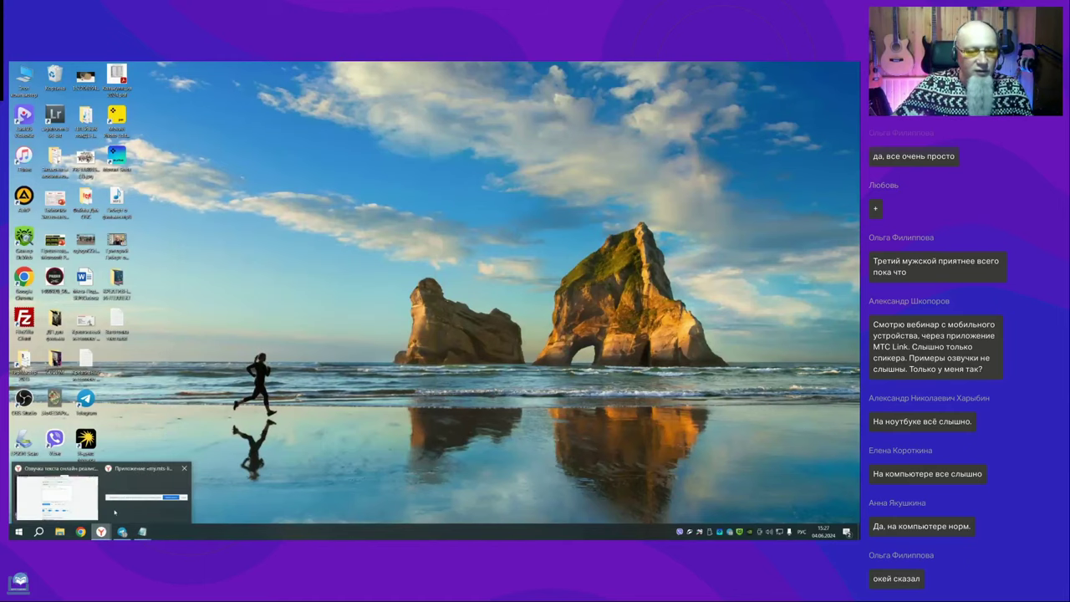
click(57, 498)
click(182, 68)
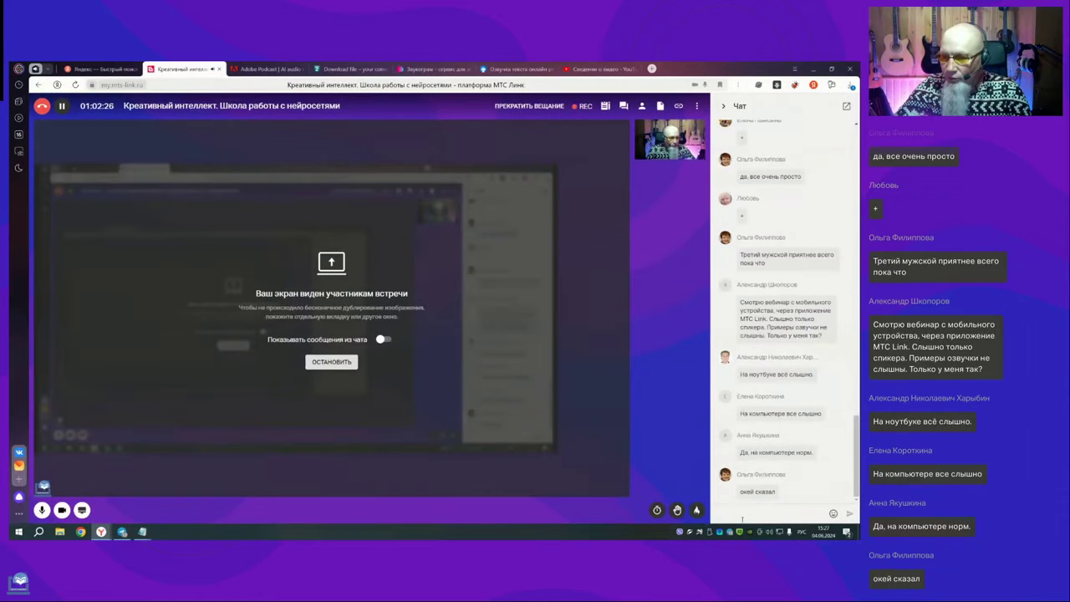
right_click(727, 515)
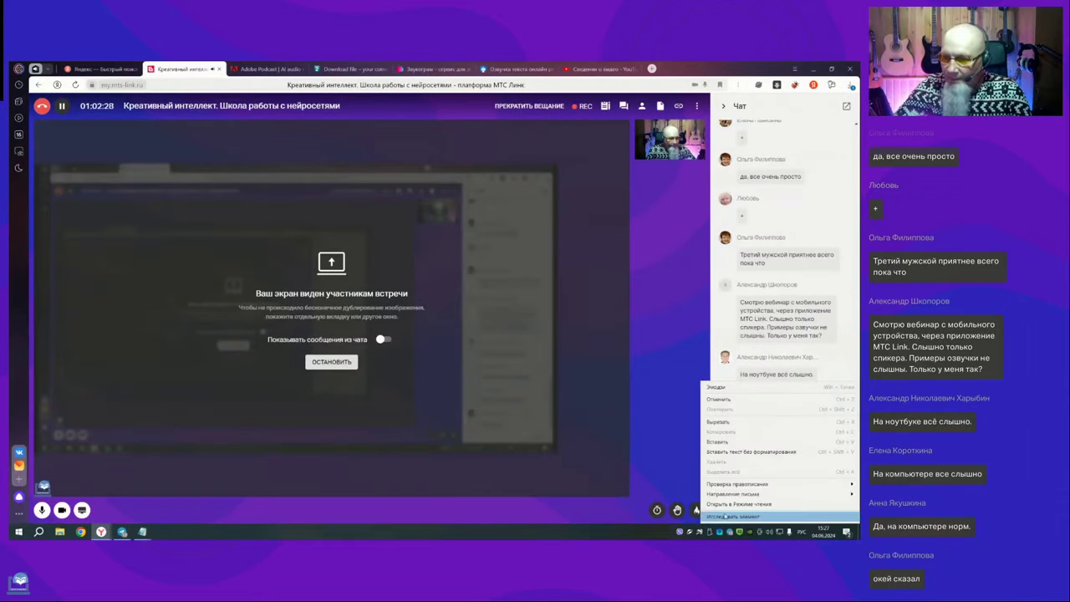
click(732, 442)
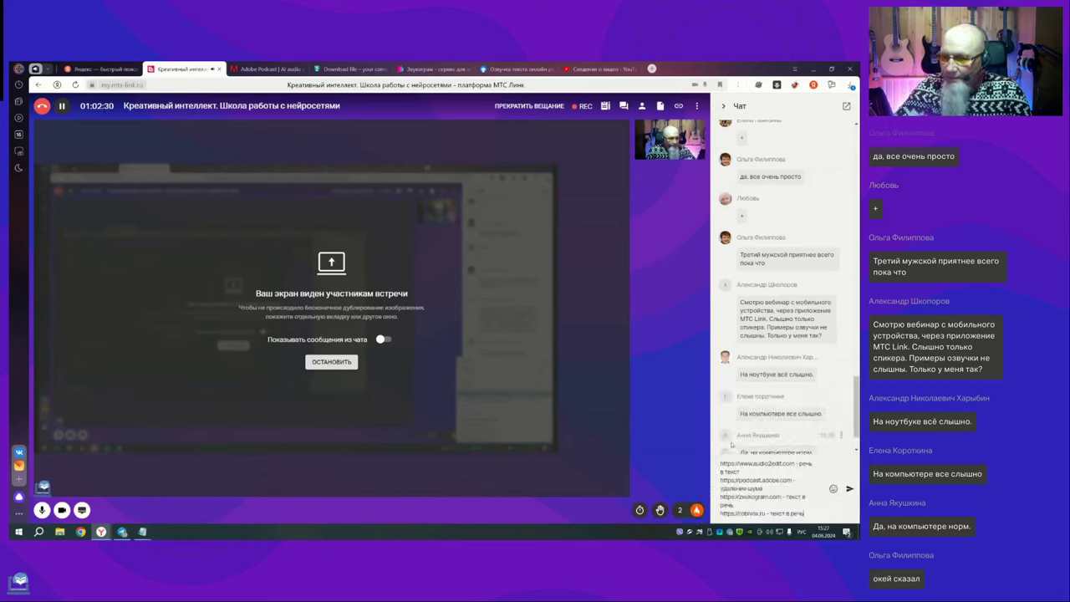
click(849, 490)
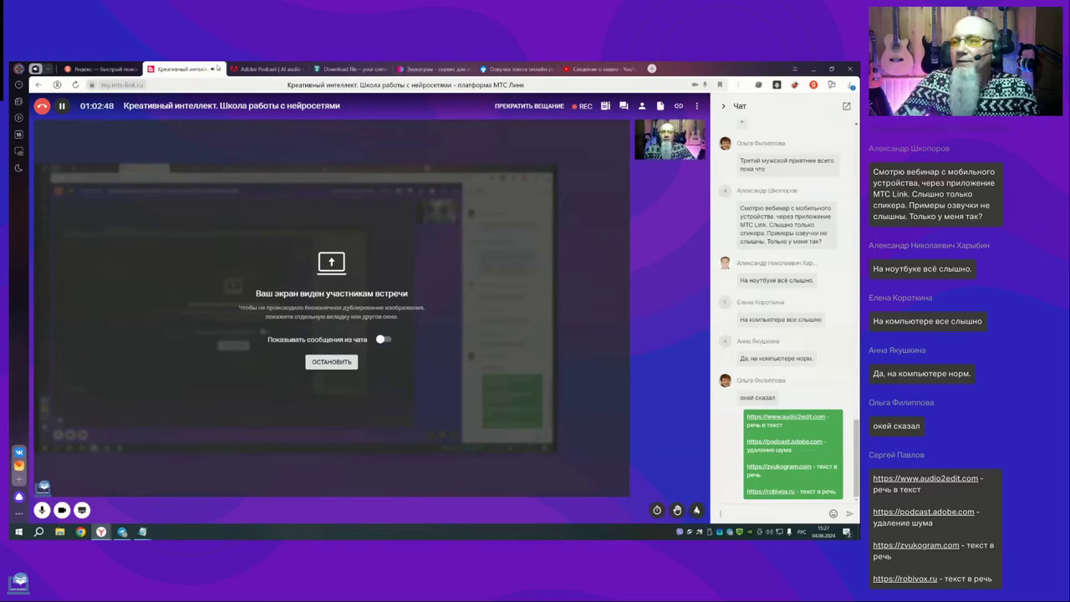
Step: Return to the Robivox speech synthesis page
click(515, 69)
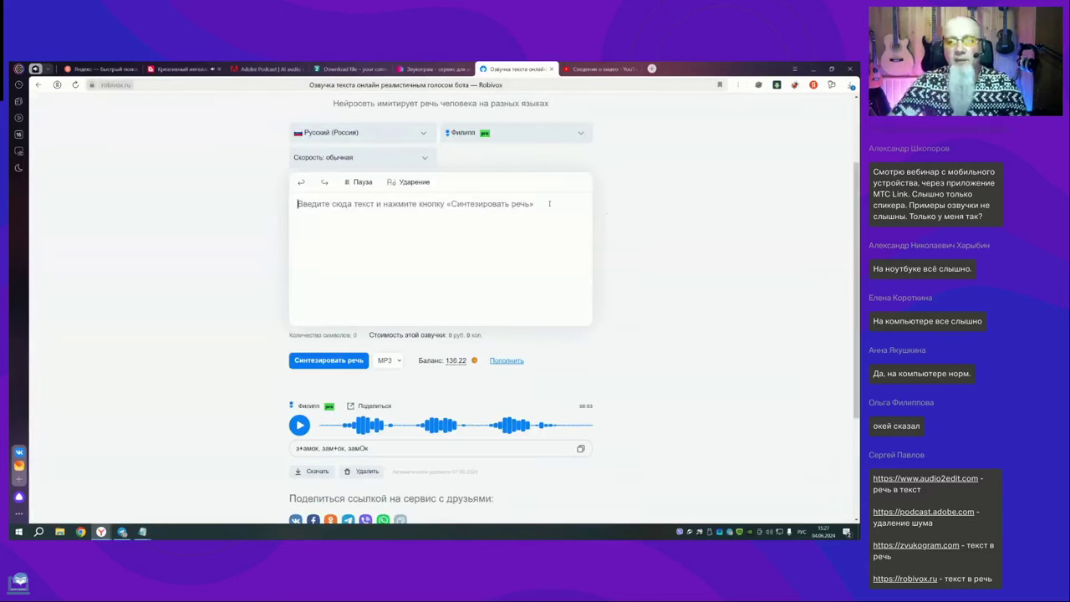
scroll(610, 227, up, 1)
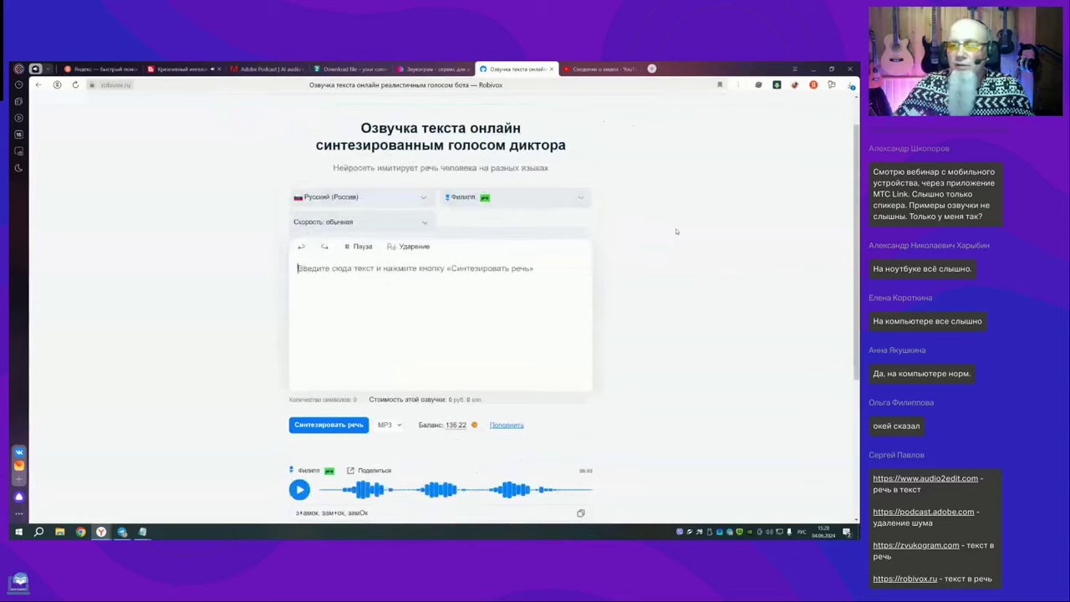
Step: Open the desktop file "Заготовка текста.txt" in Notepad and copy the three paragraphs from "Применение нейросетей" through "социальных сетях"
click(813, 69)
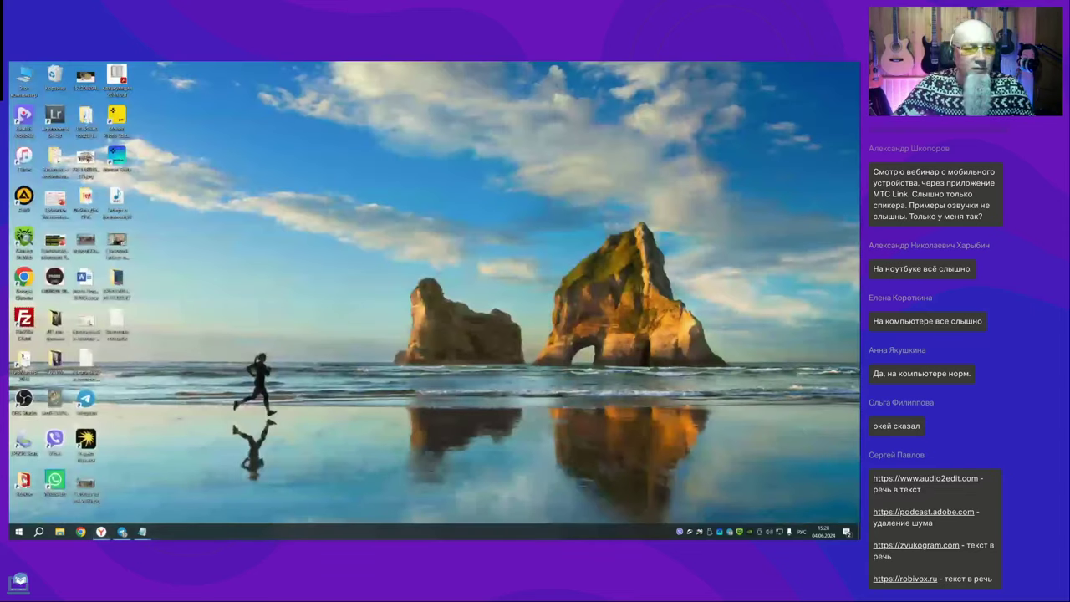
double_click(121, 313)
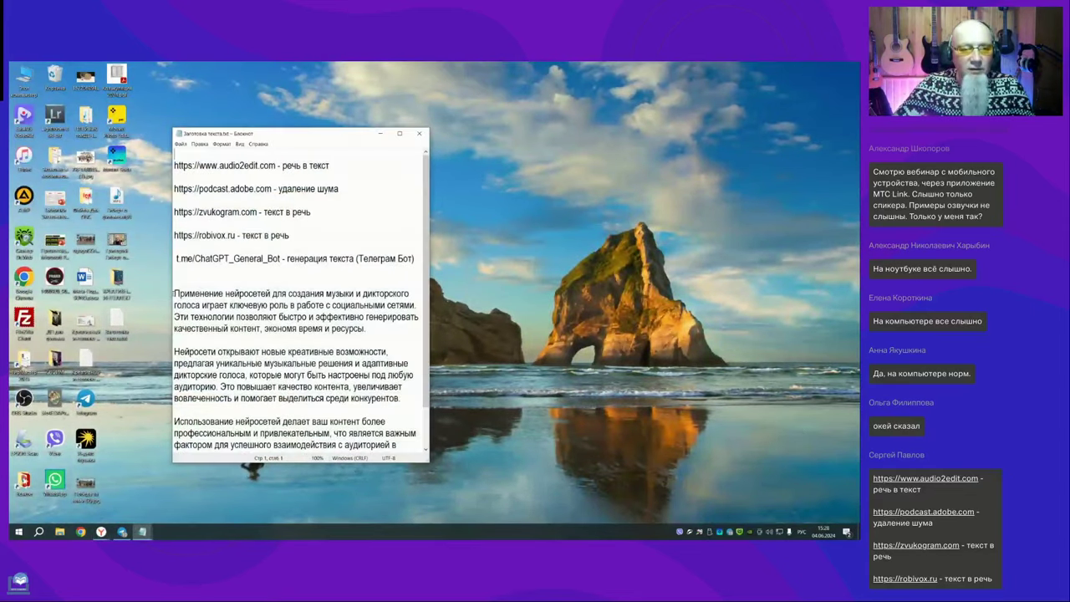
drag(174, 293, 251, 459)
key(ctrl+c)
right_click(259, 256)
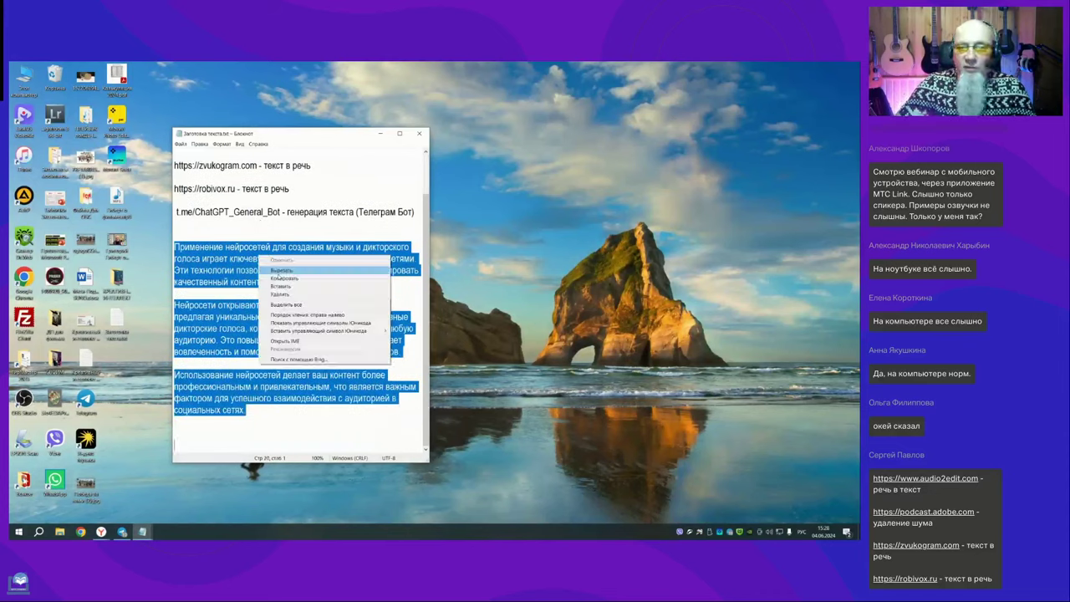
click(282, 278)
click(382, 134)
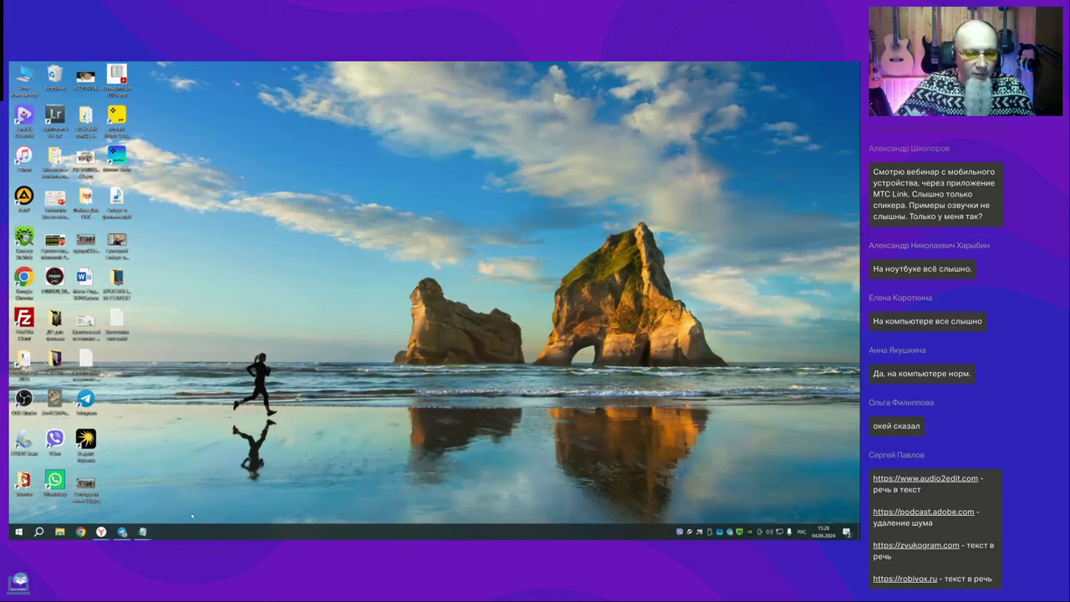
mouse_move(147, 534)
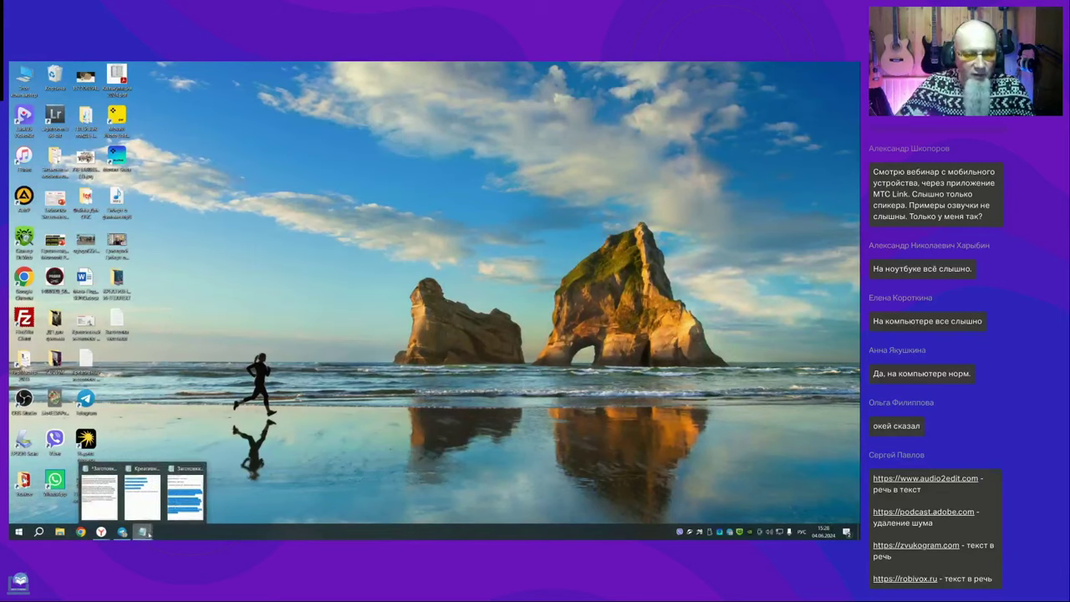
click(173, 505)
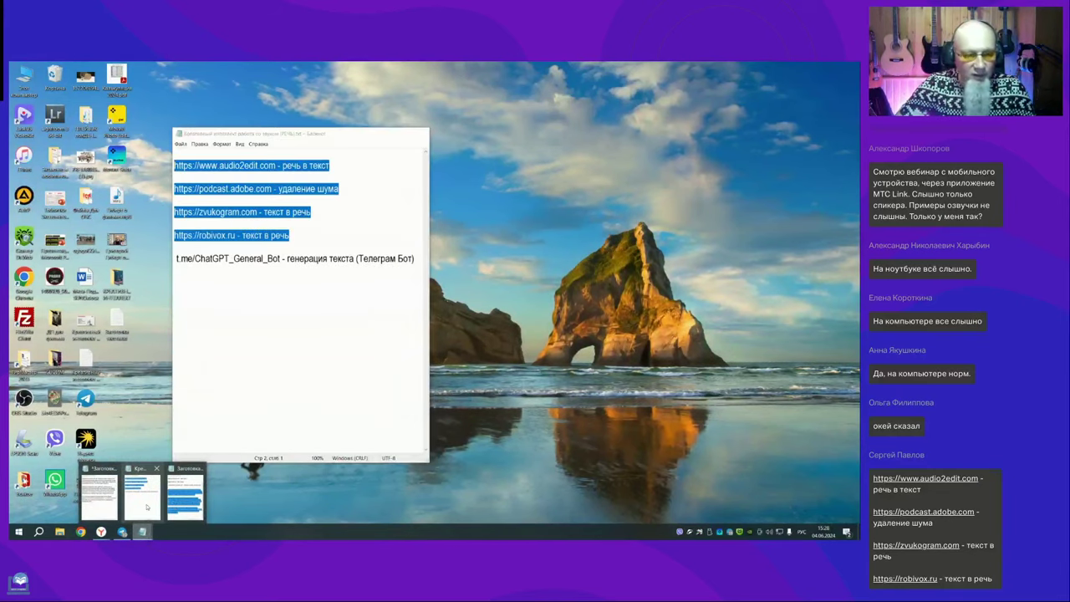
click(146, 507)
click(101, 532)
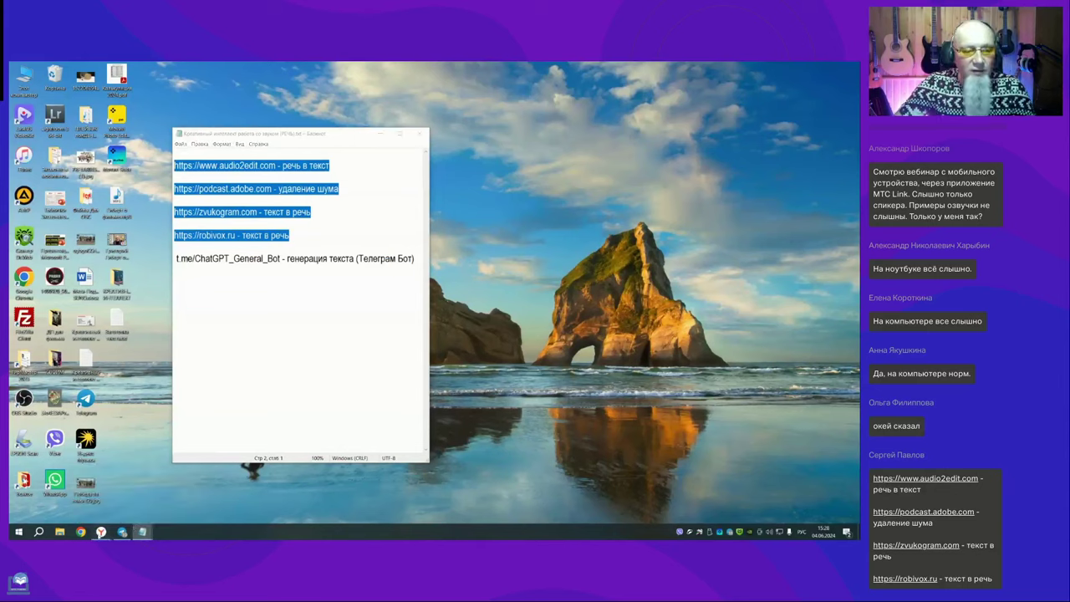
click(381, 135)
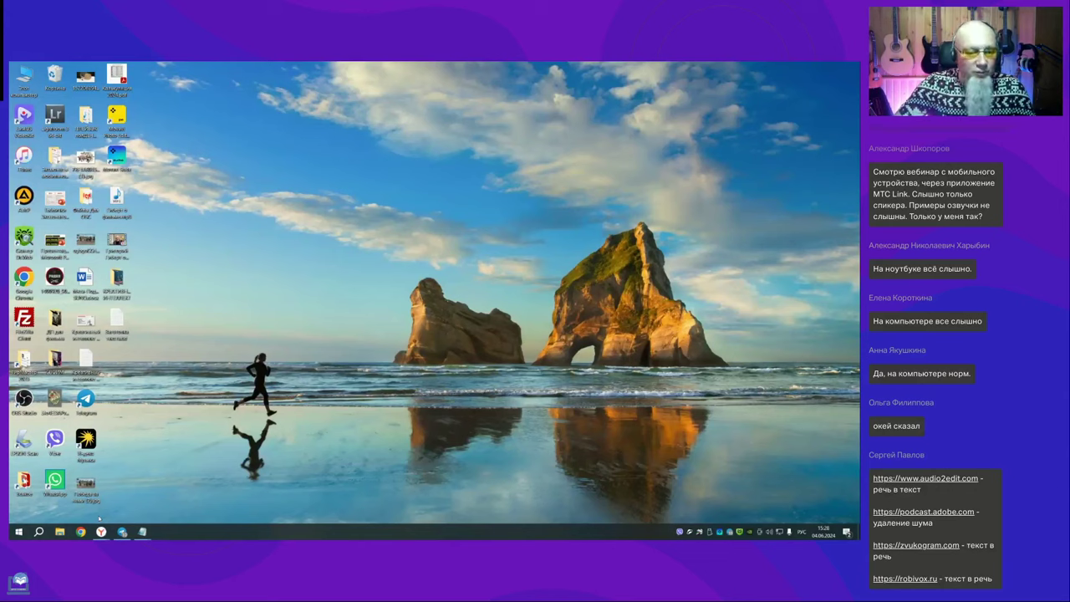
Step: Switch back to the Robivox page and paste the three copied paragraphs into the speech synthesis field
click(100, 531)
click(59, 495)
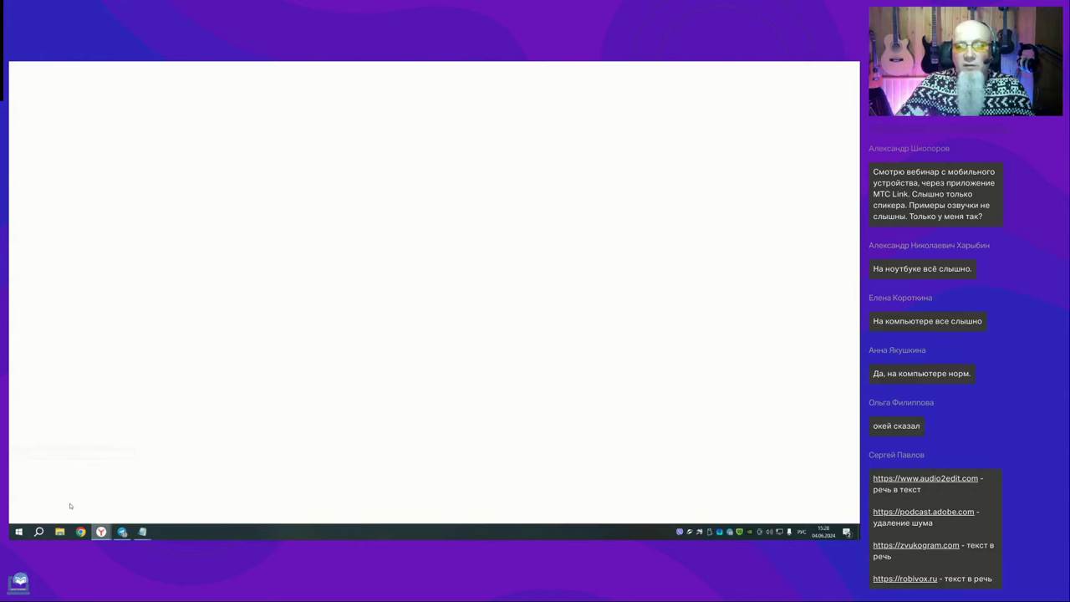
click(474, 270)
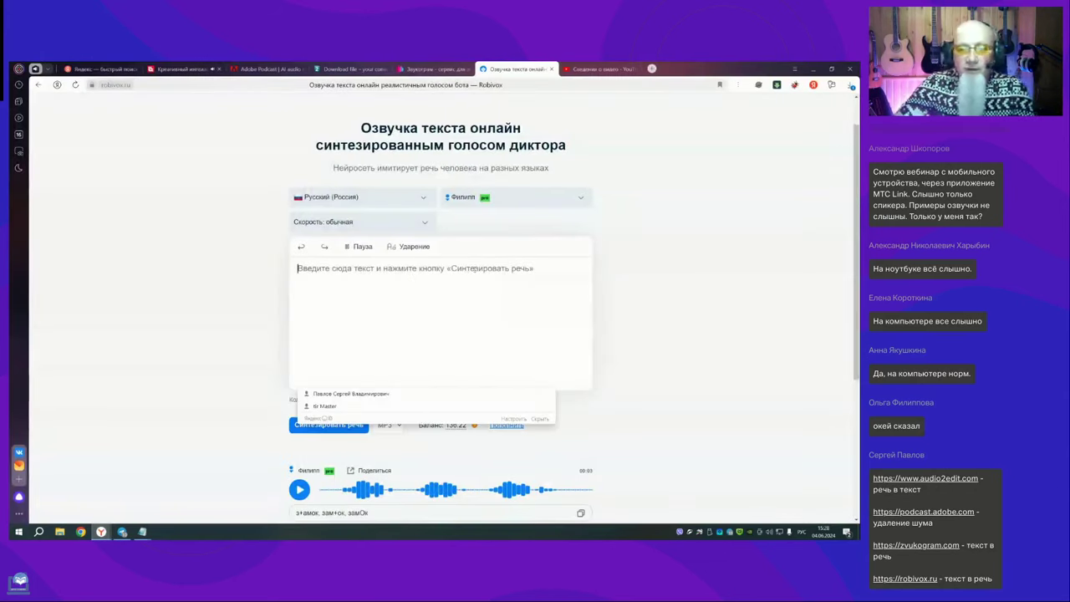
right_click(299, 271)
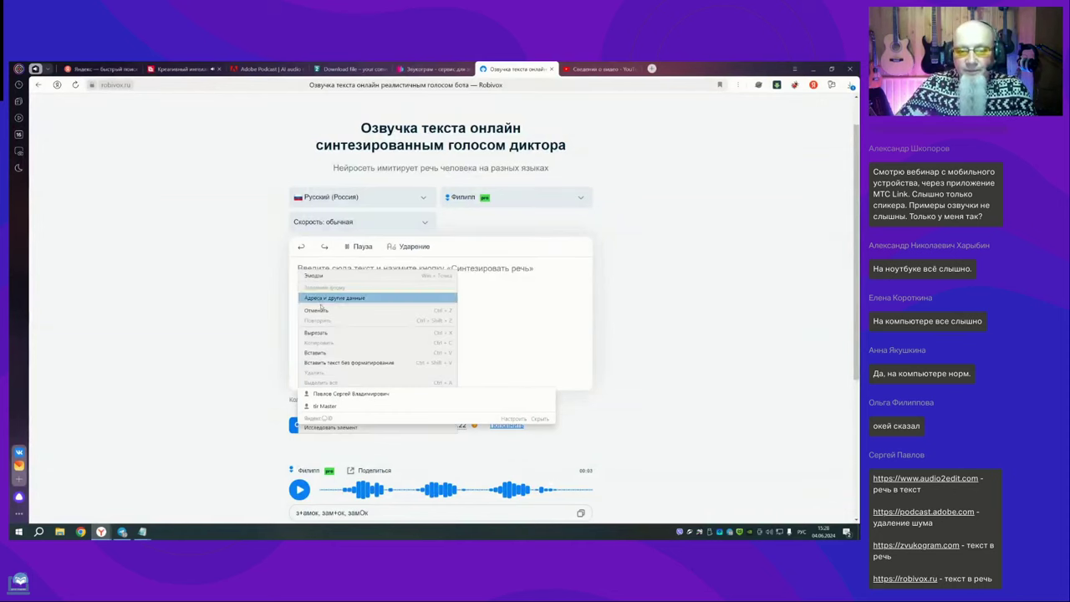
click(323, 352)
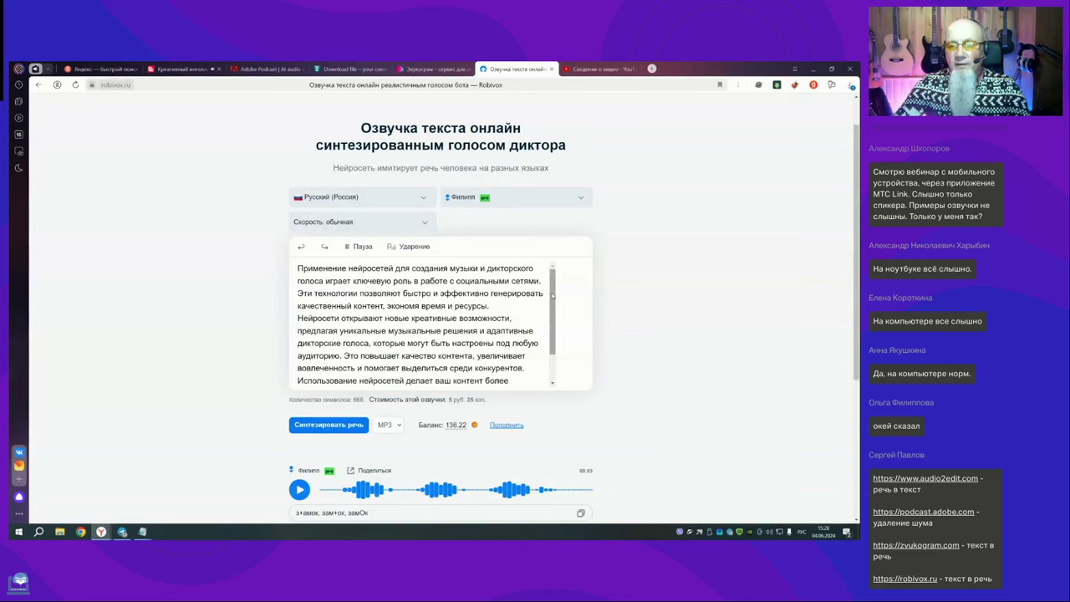
scroll(586, 297, down, 2)
scroll(561, 277, up, 2)
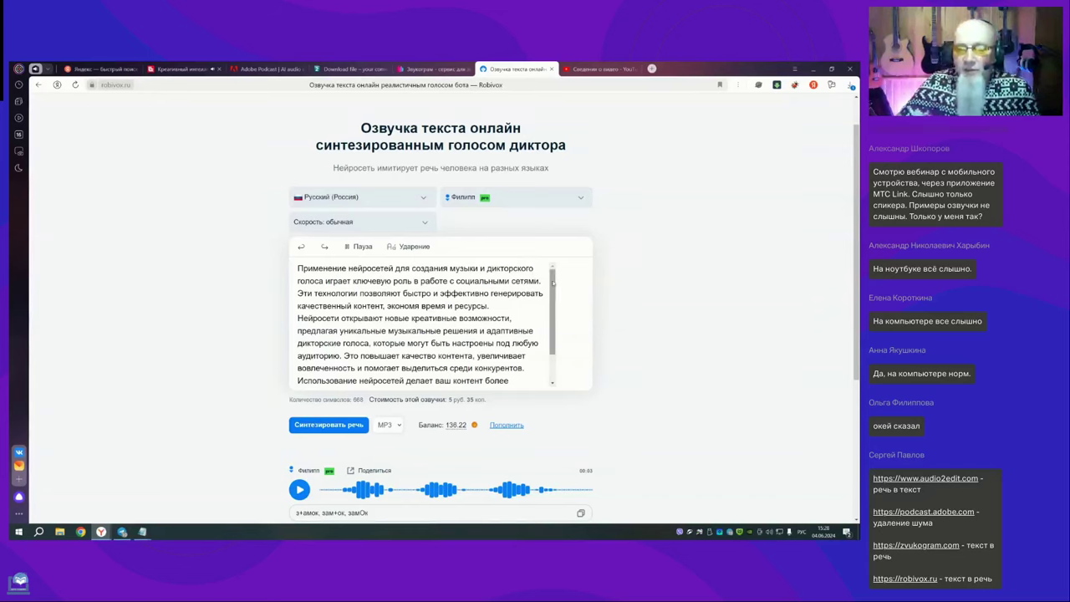
drag(551, 284, 556, 324)
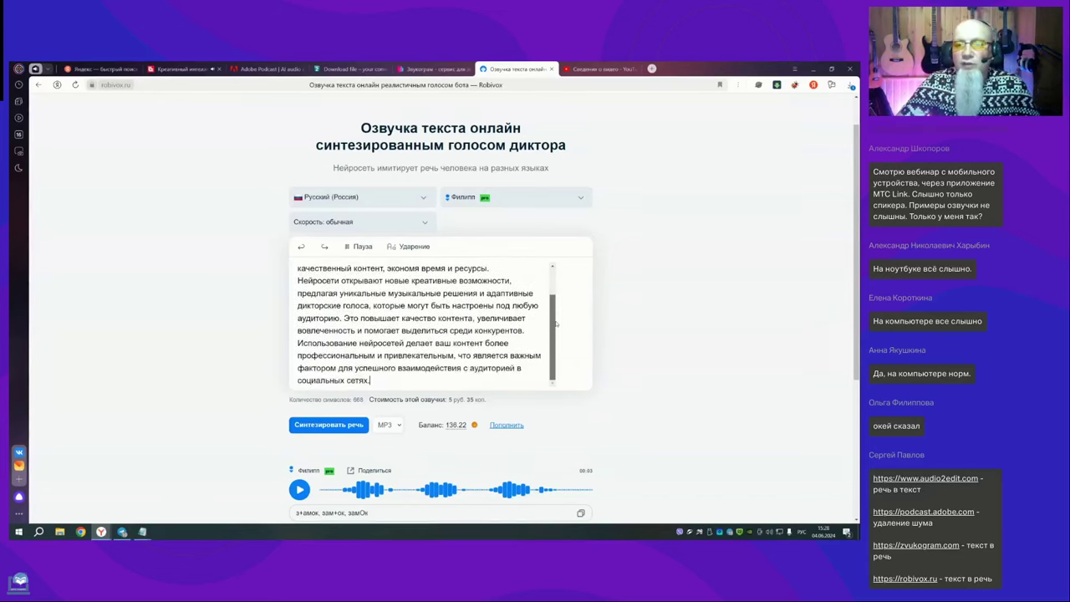
scroll(556, 323, up, 2)
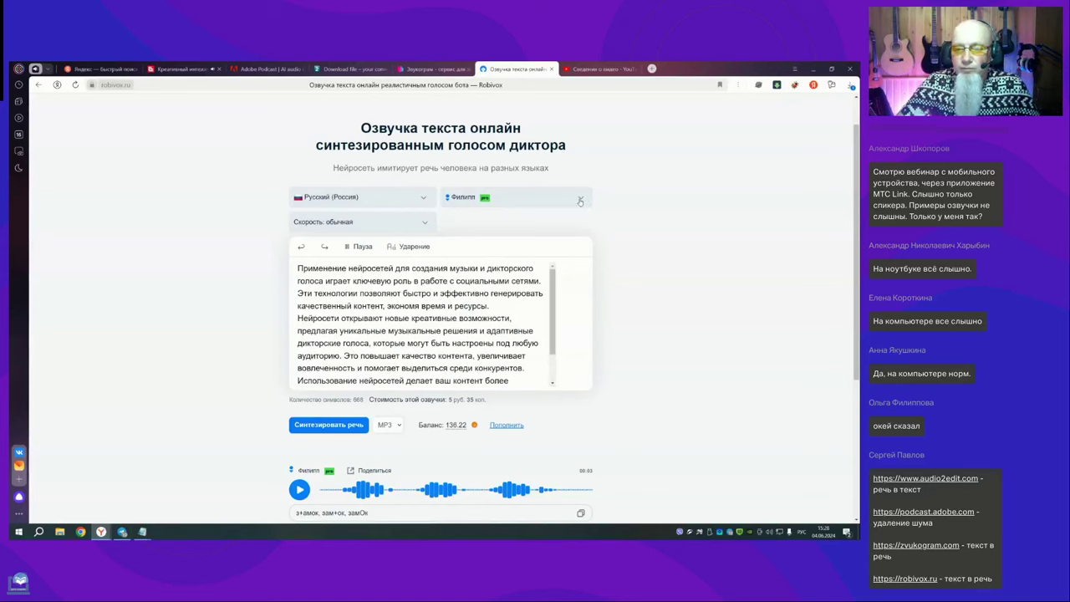
Step: Synthesize the pasted text as MP3 with the Джейн voice and play the recording
click(581, 198)
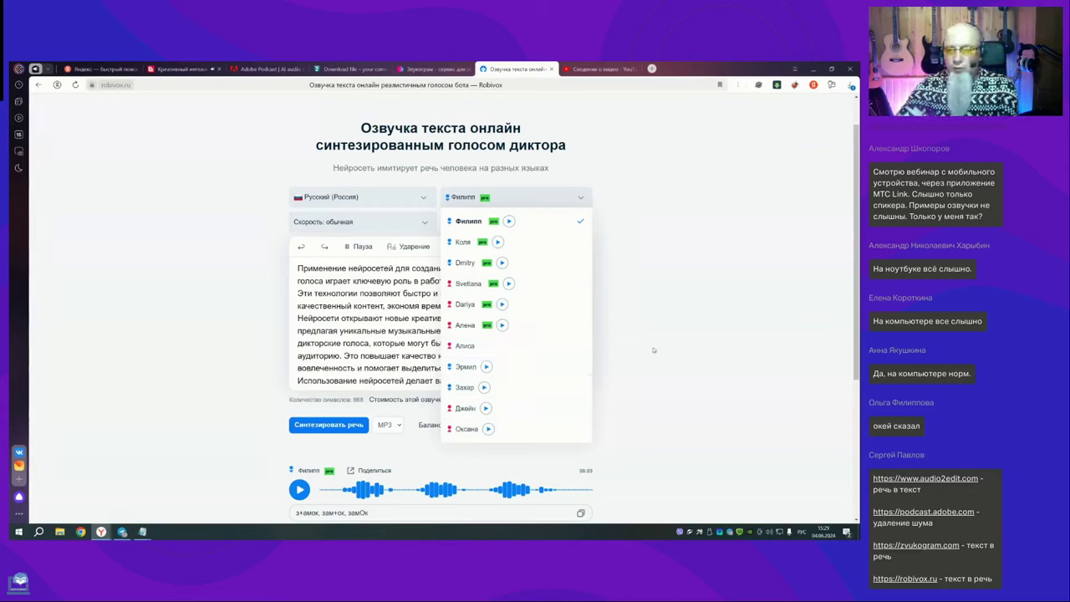
click(519, 221)
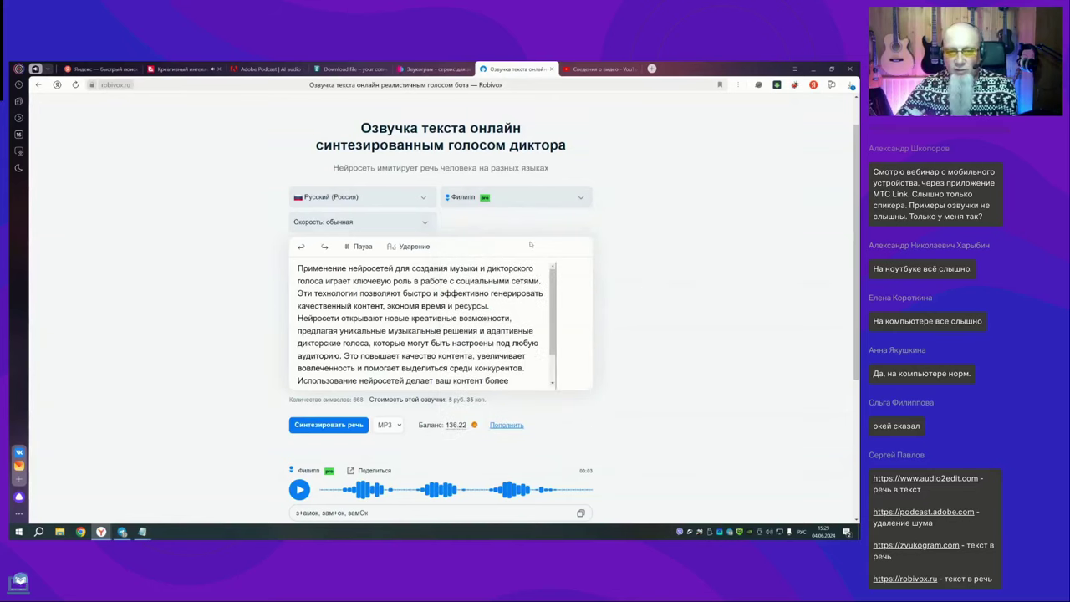
scroll(554, 330, down, 2)
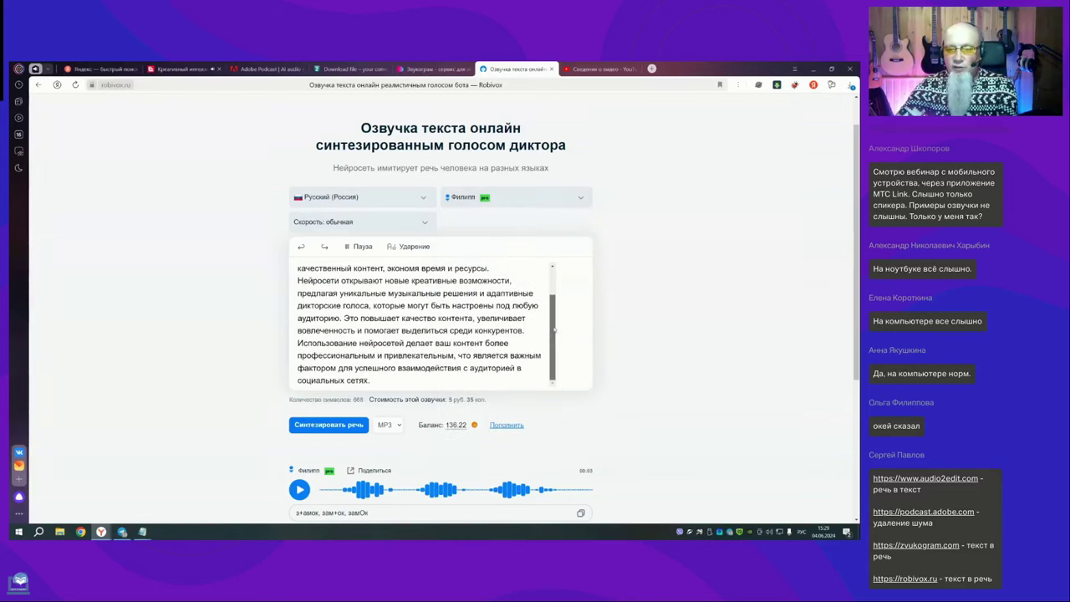
drag(554, 330, 550, 276)
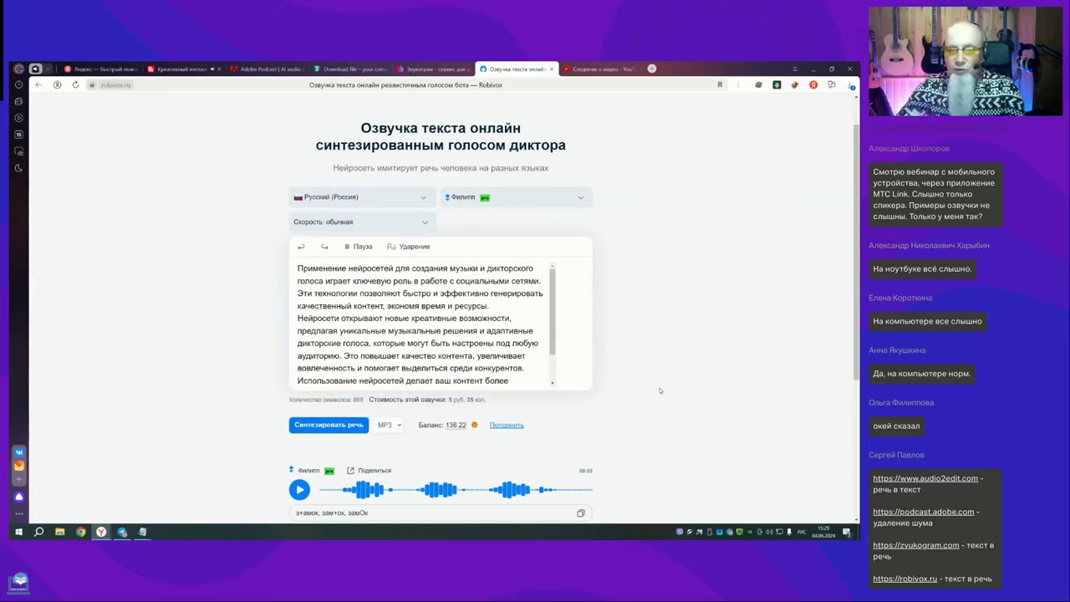
click(583, 201)
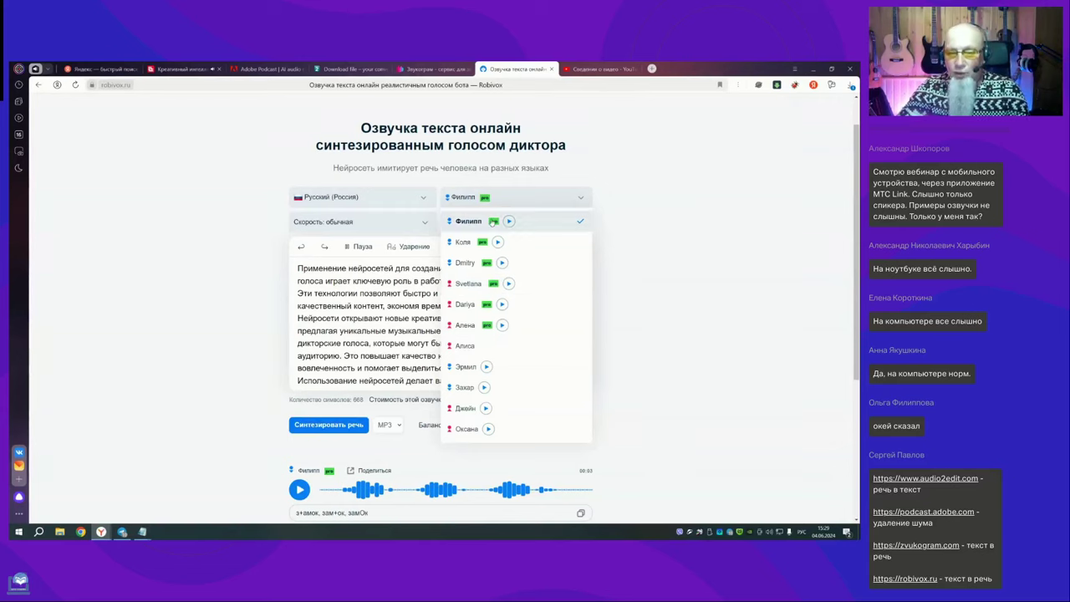
click(467, 410)
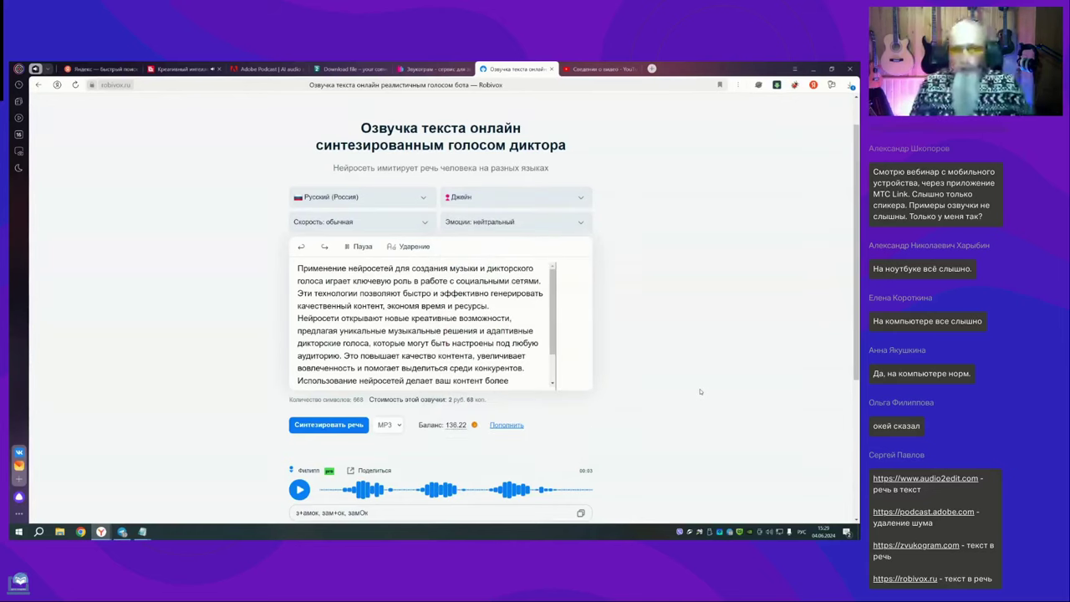
click(330, 426)
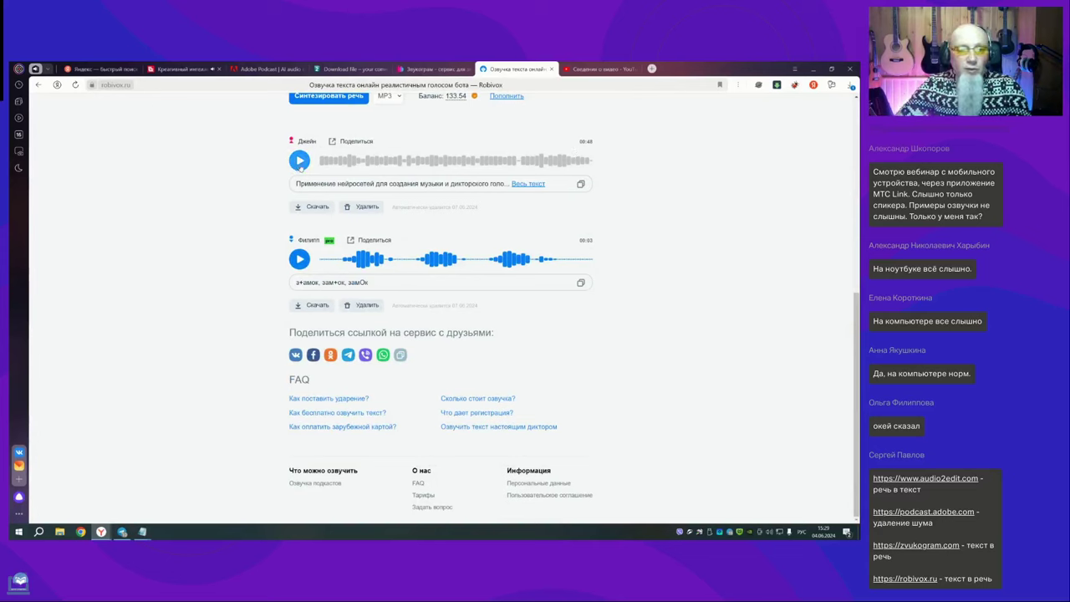
click(300, 162)
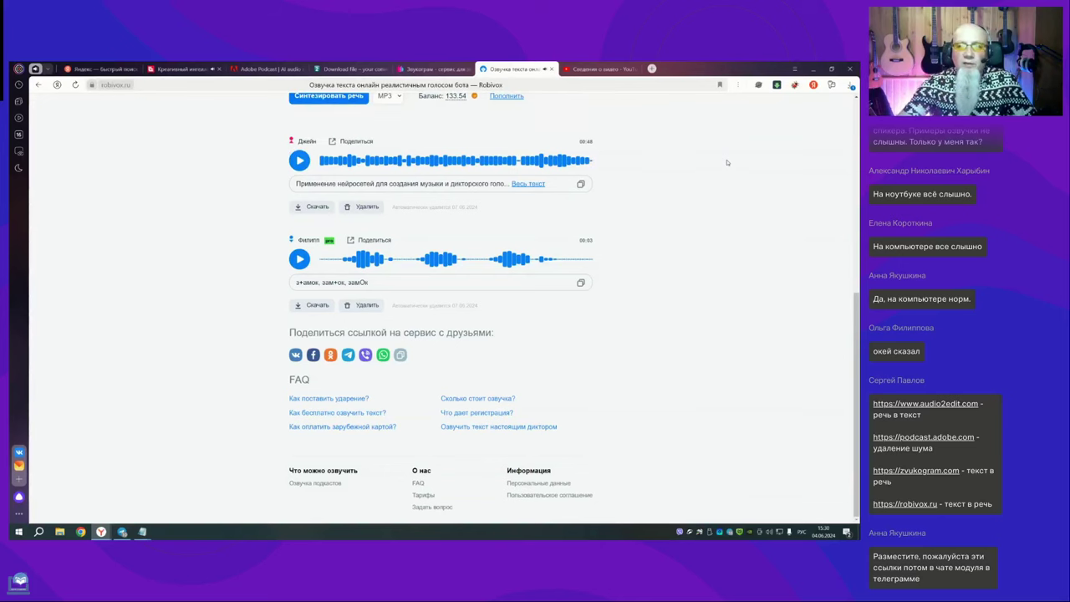
Step: Insert pauses after the sentences ending in "с социальными сетями" and "экономя время и ресурсы"
scroll(741, 230, up, 3)
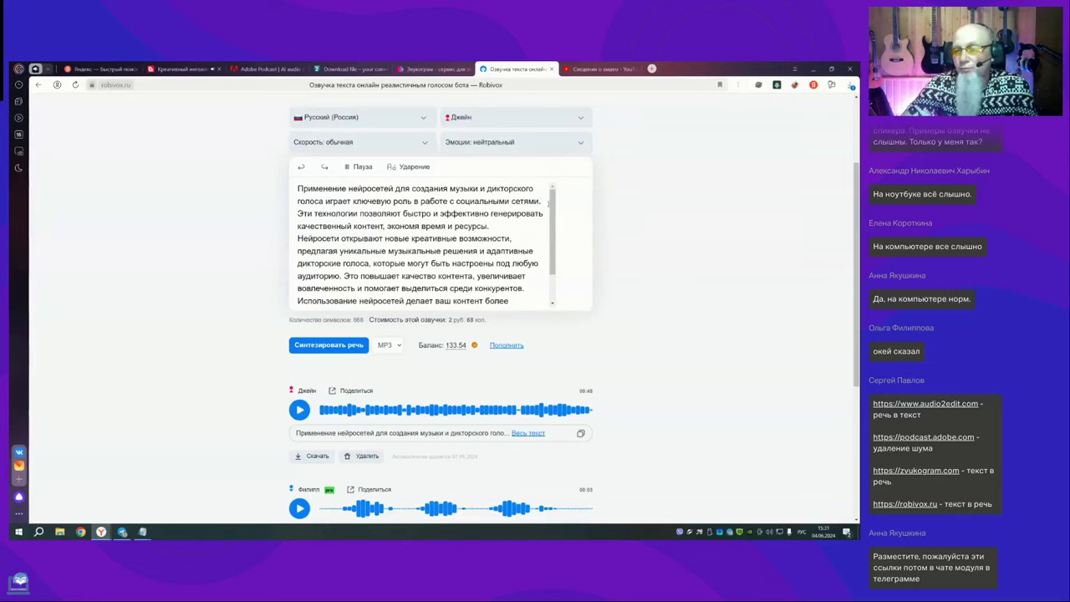
click(548, 203)
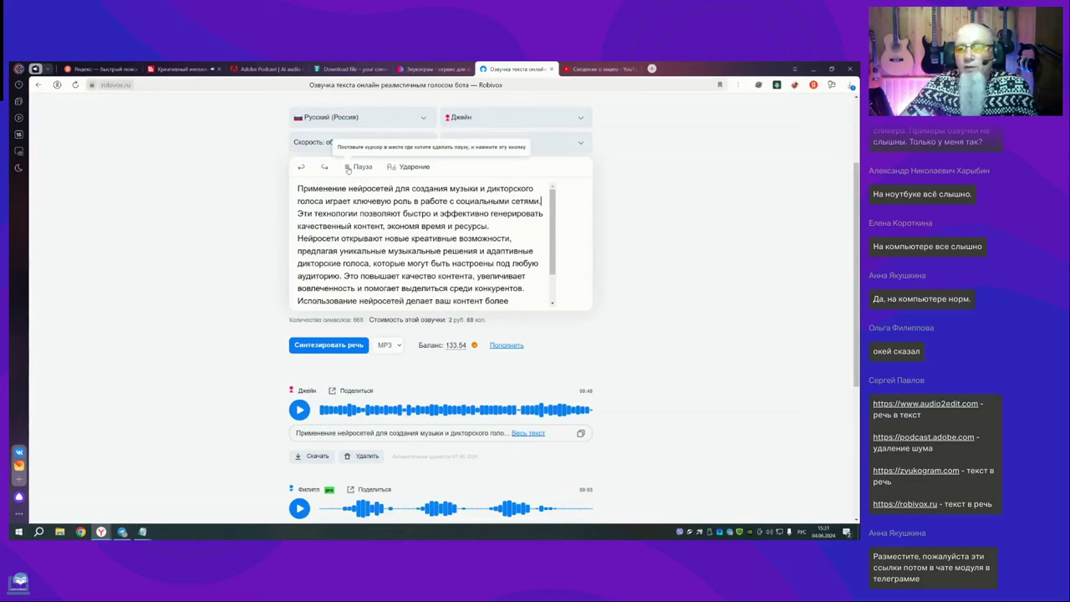
click(355, 168)
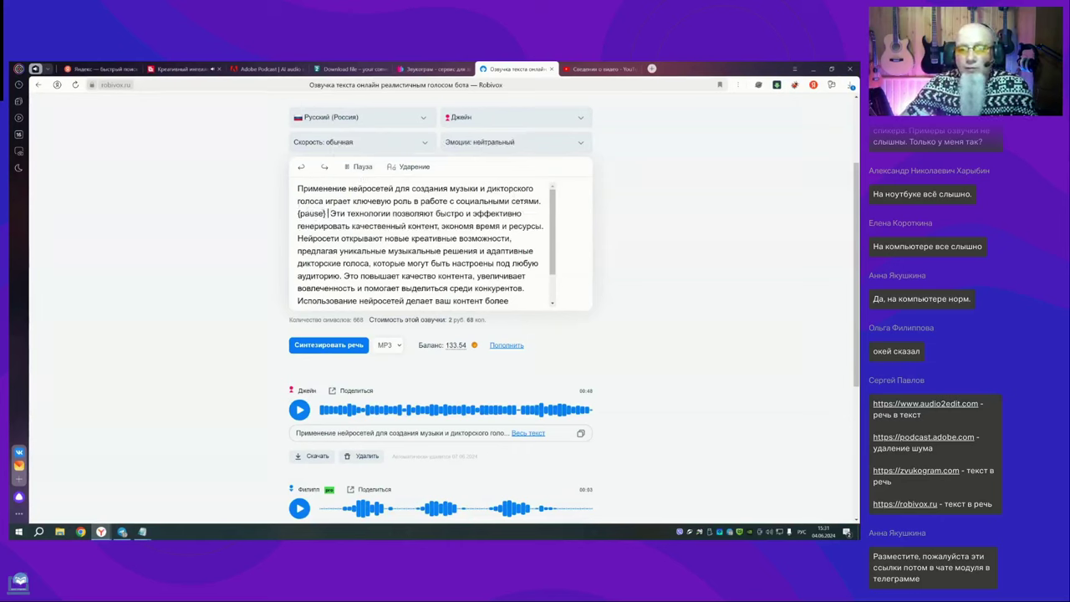
click(544, 227)
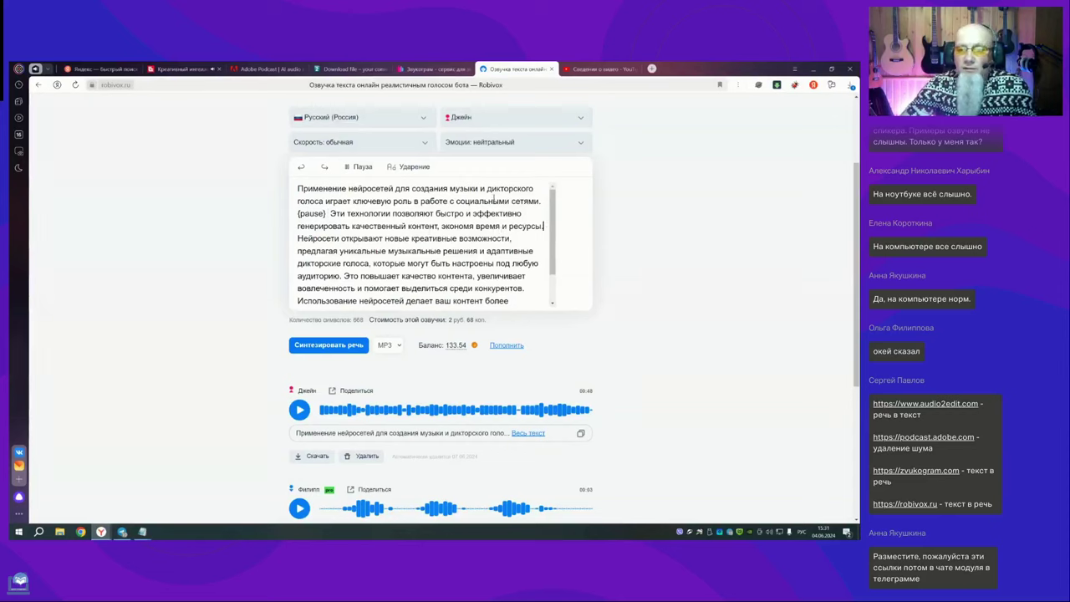
click(363, 167)
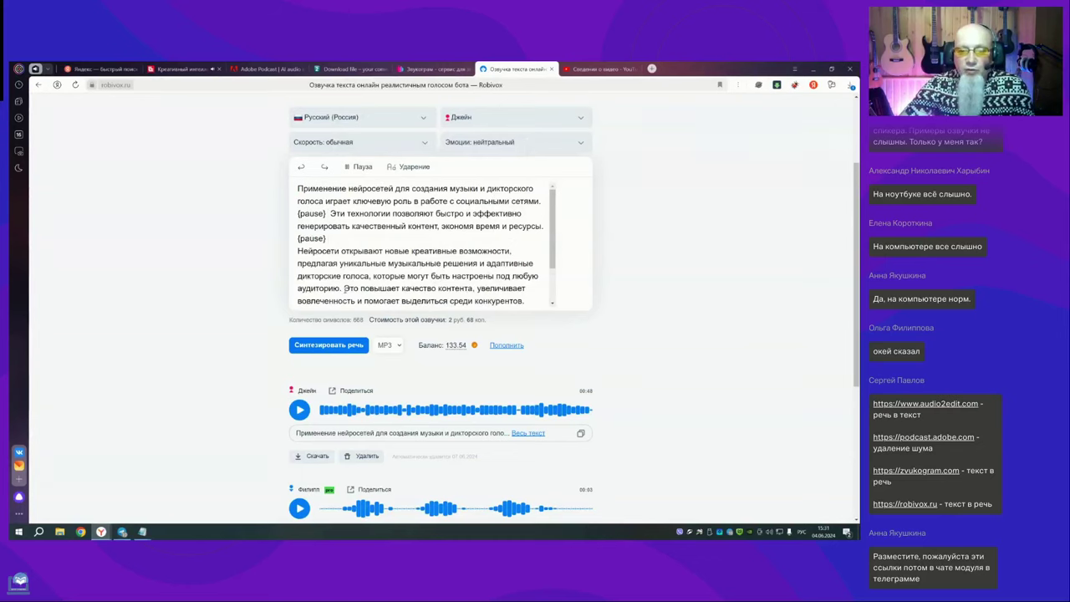
Step: Insert pauses before the sentences beginning "Это повышает качество контента" and "Использование нейросетей"
click(363, 167)
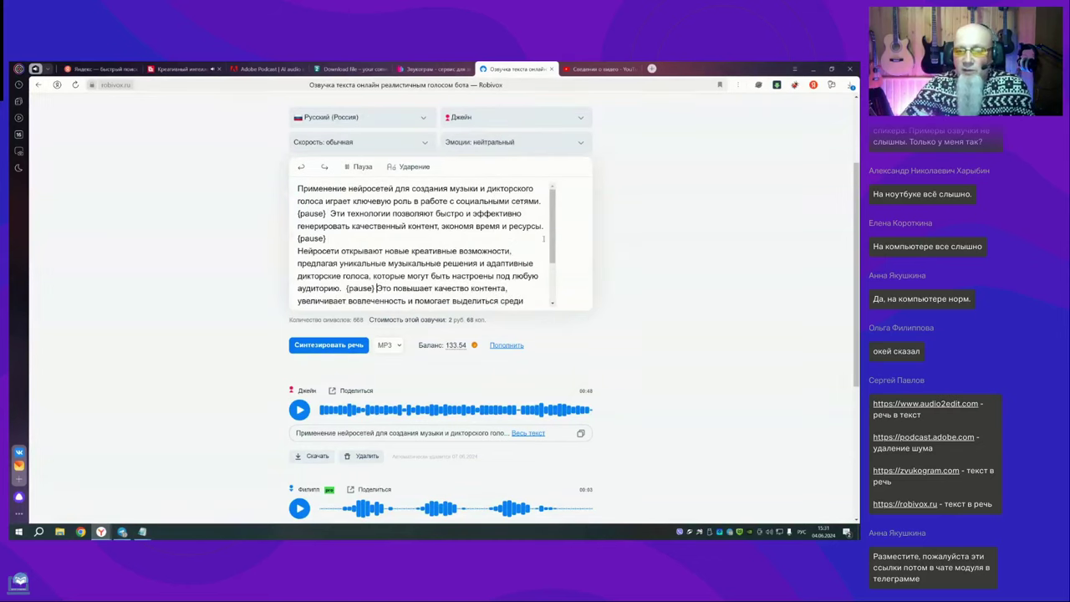
drag(556, 234, 552, 272)
click(298, 266)
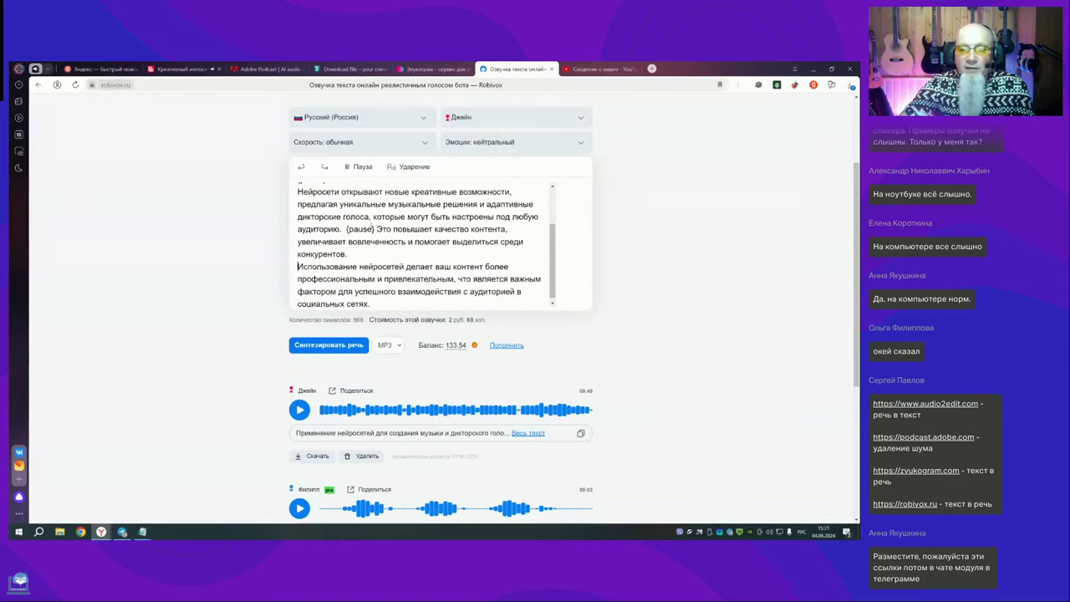
click(362, 166)
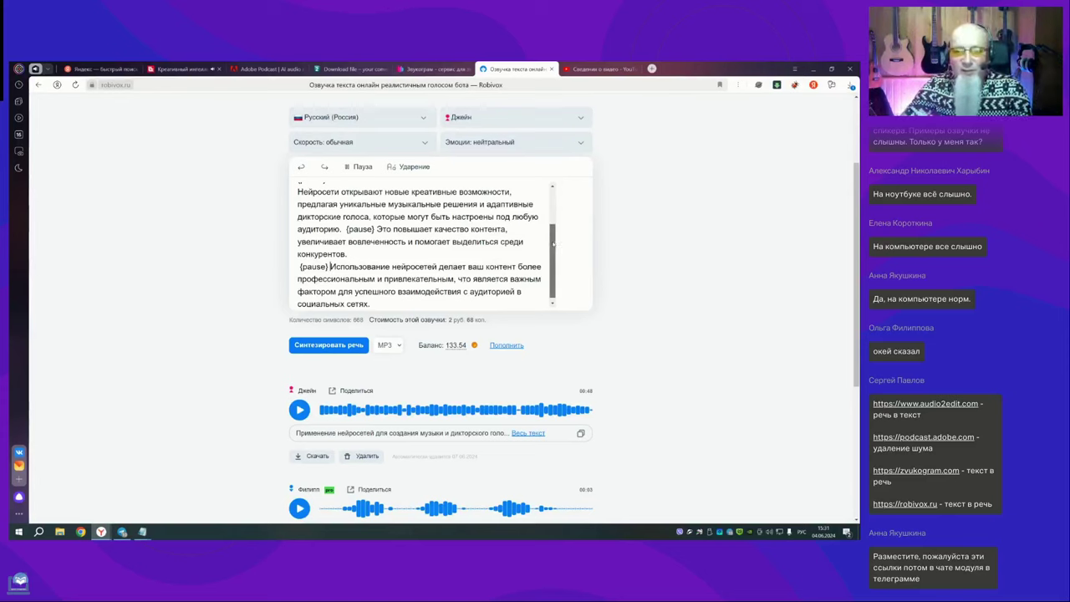
Step: Change the synthesis voice for the text with pauses to Захар
drag(554, 251, 554, 256)
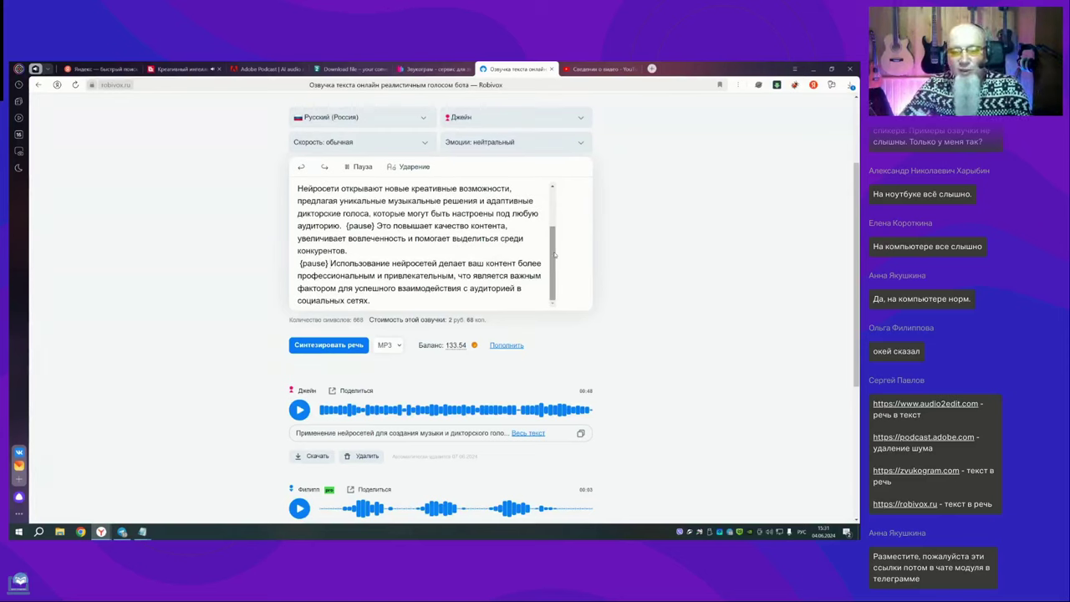
drag(553, 256, 555, 213)
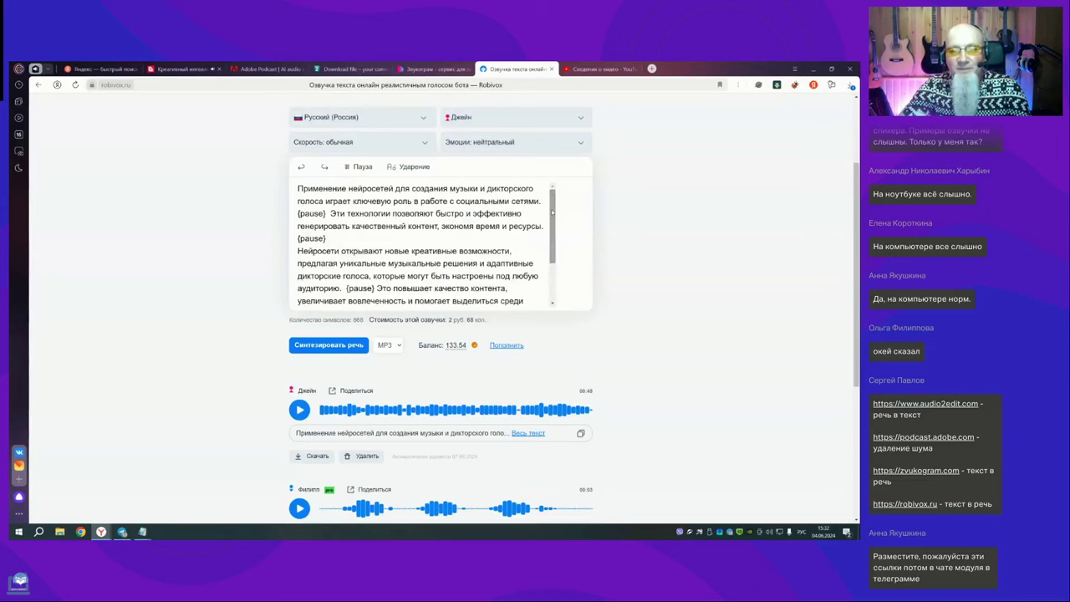
click(583, 121)
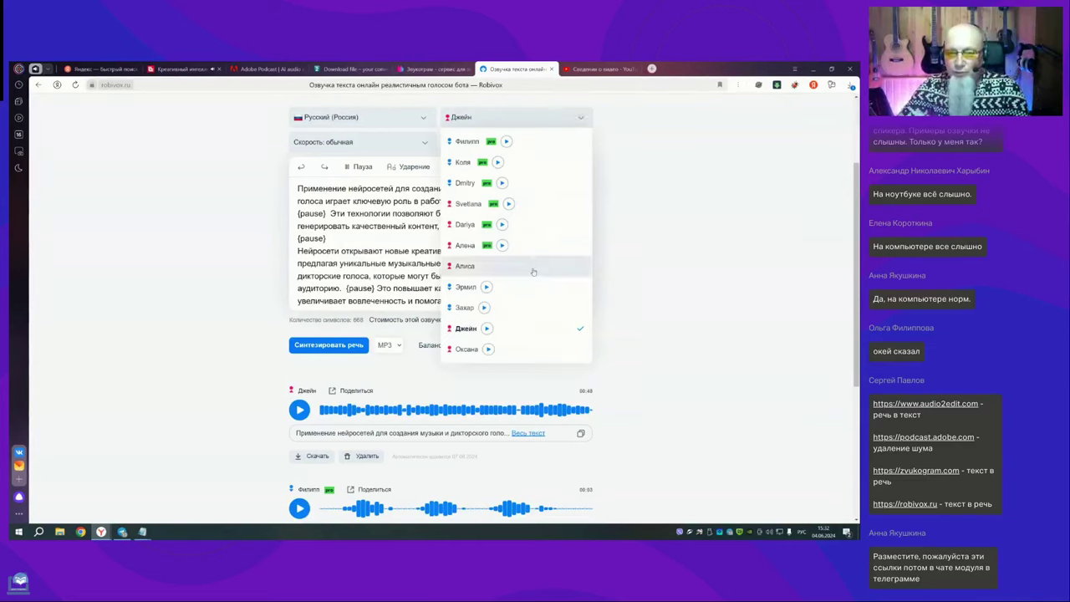
click(465, 308)
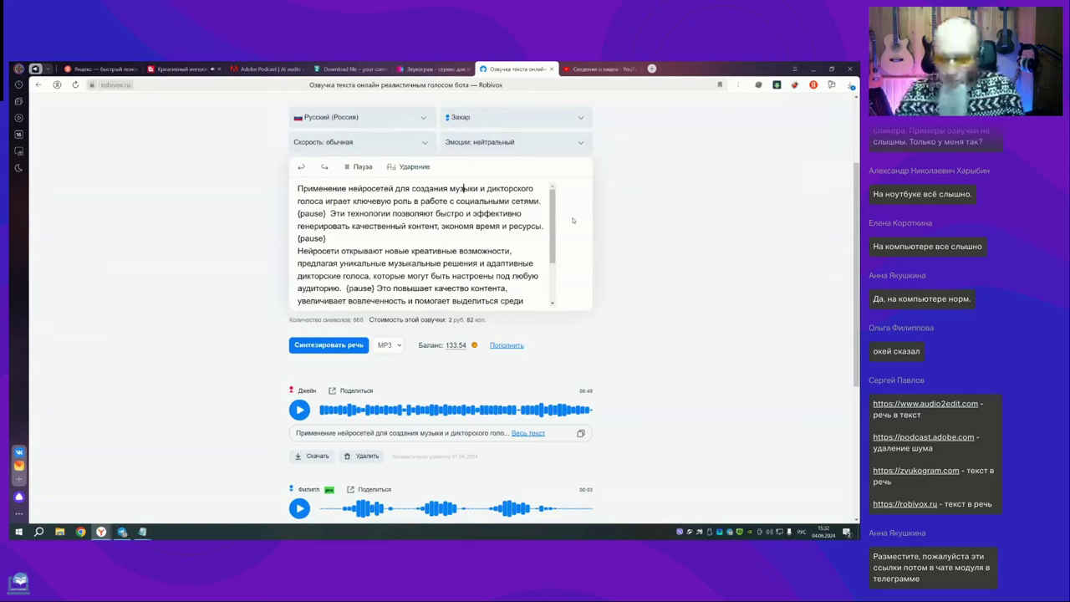
Step: Mark the stress on "ы" in "музыки", synthesize the text as MP3 with the Захар voice, and play part of the recording
text(+)
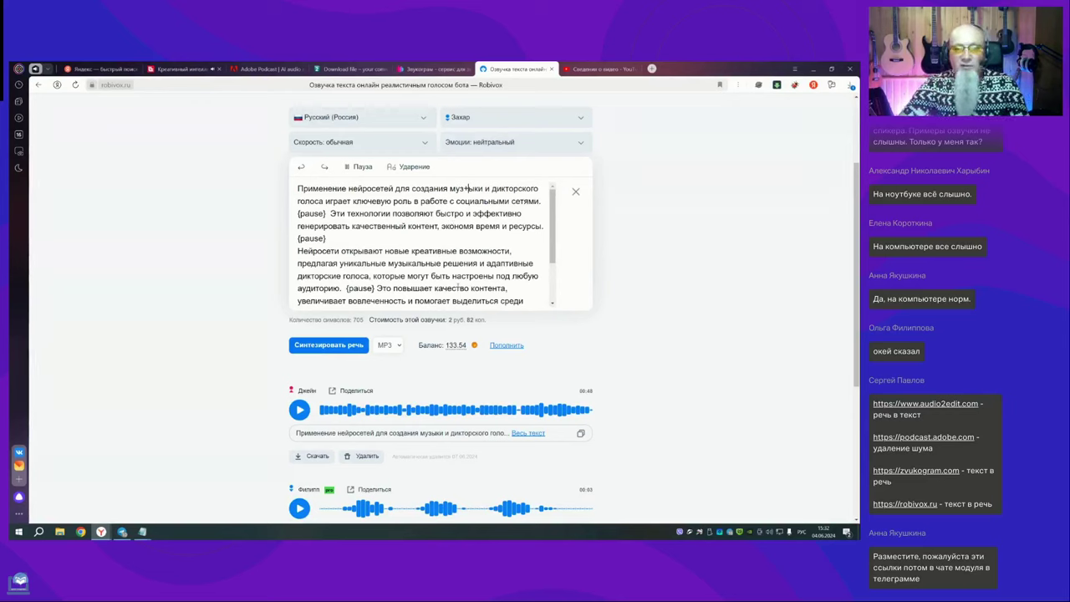
click(329, 346)
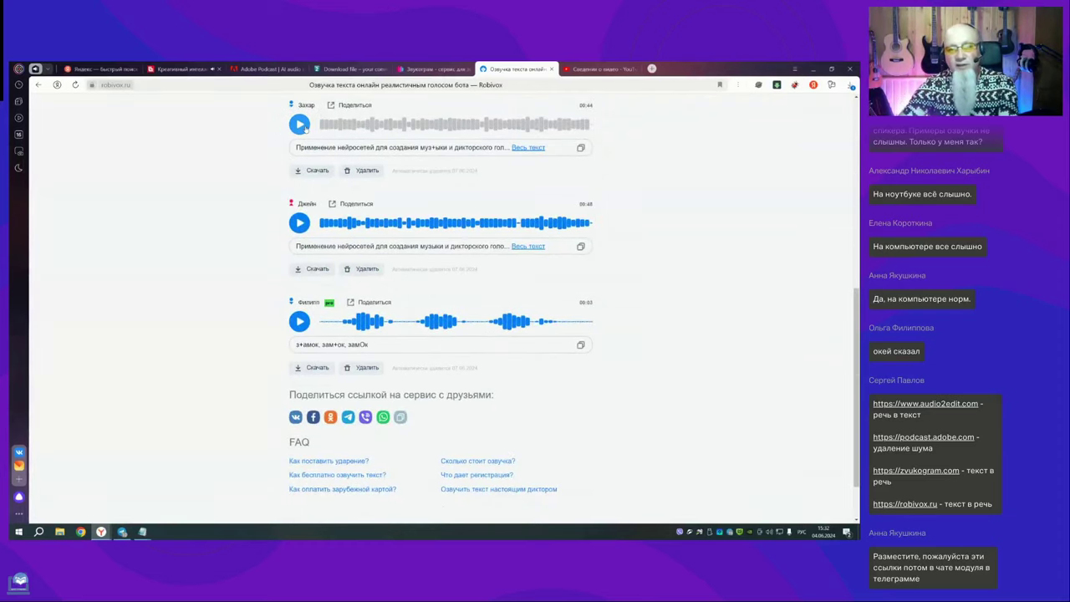
click(300, 124)
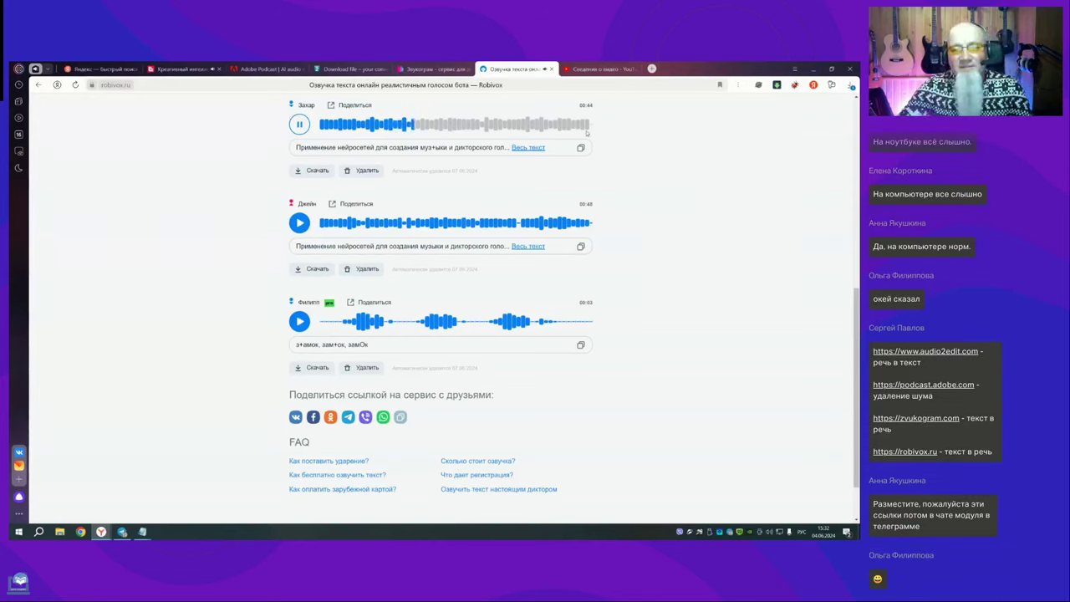
click(299, 124)
Step: Delete everything after the sentence ending in "экономя время и ресурсы", including the pause marker following it
scroll(697, 201, up, 1)
scroll(697, 200, up, 2)
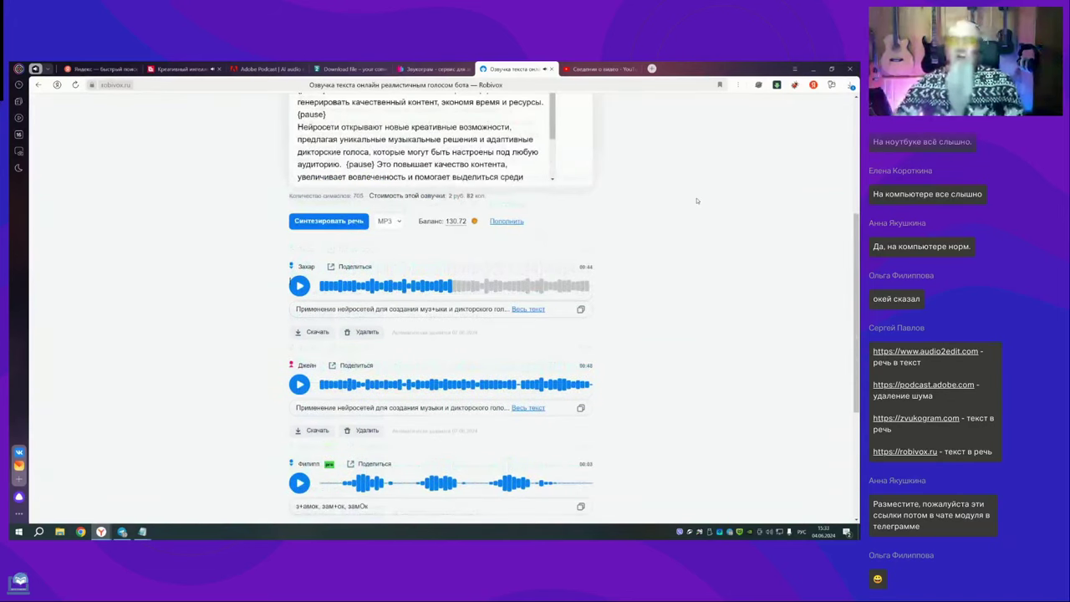
scroll(697, 200, up, 2)
scroll(697, 200, down, 1)
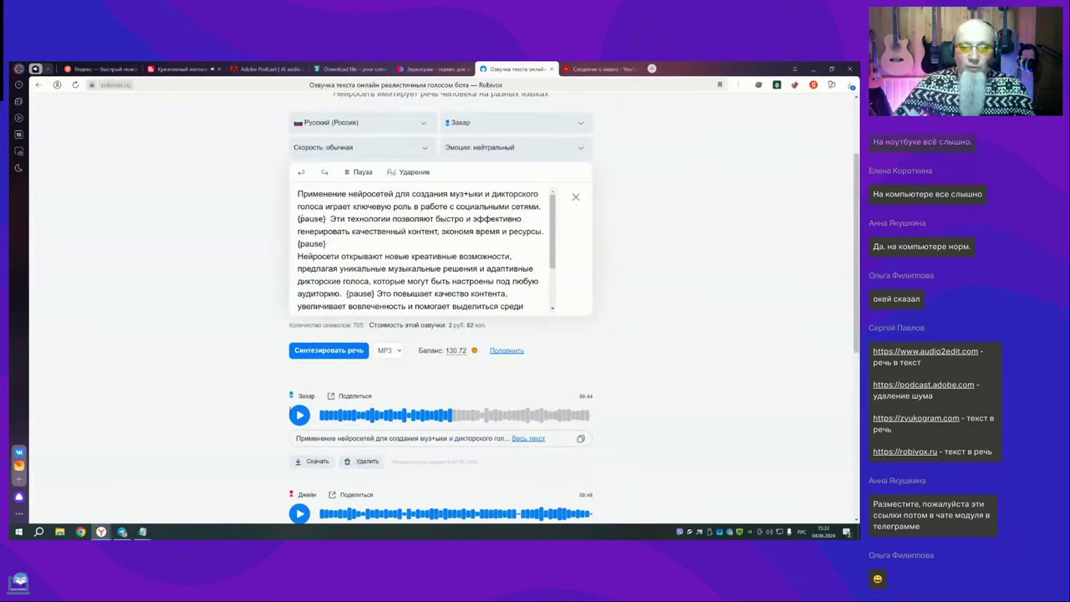
drag(299, 256, 580, 316)
key(BackSpace)
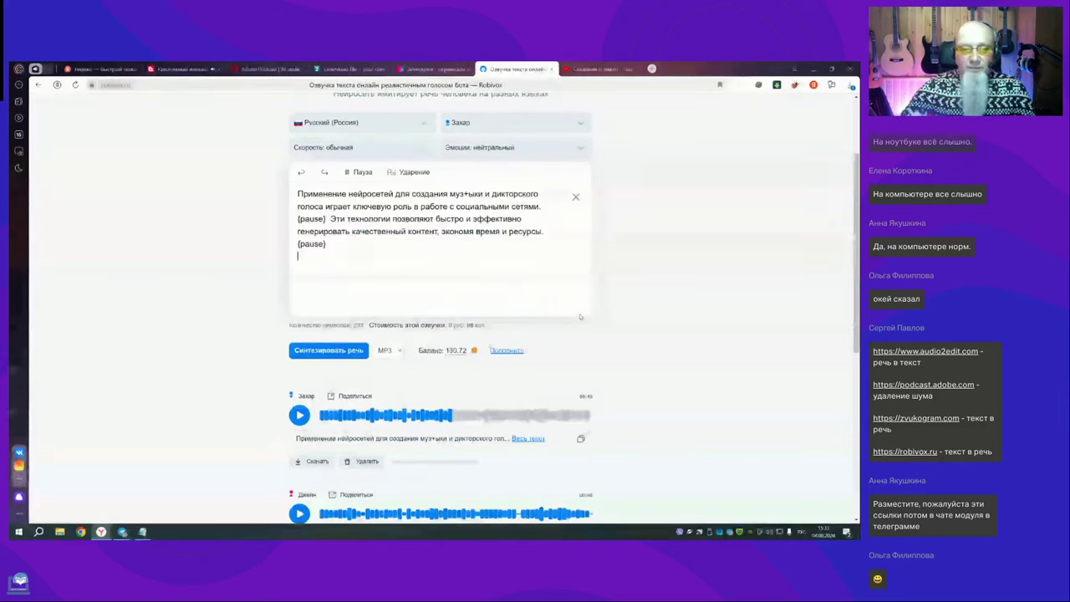
drag(333, 245, 297, 244)
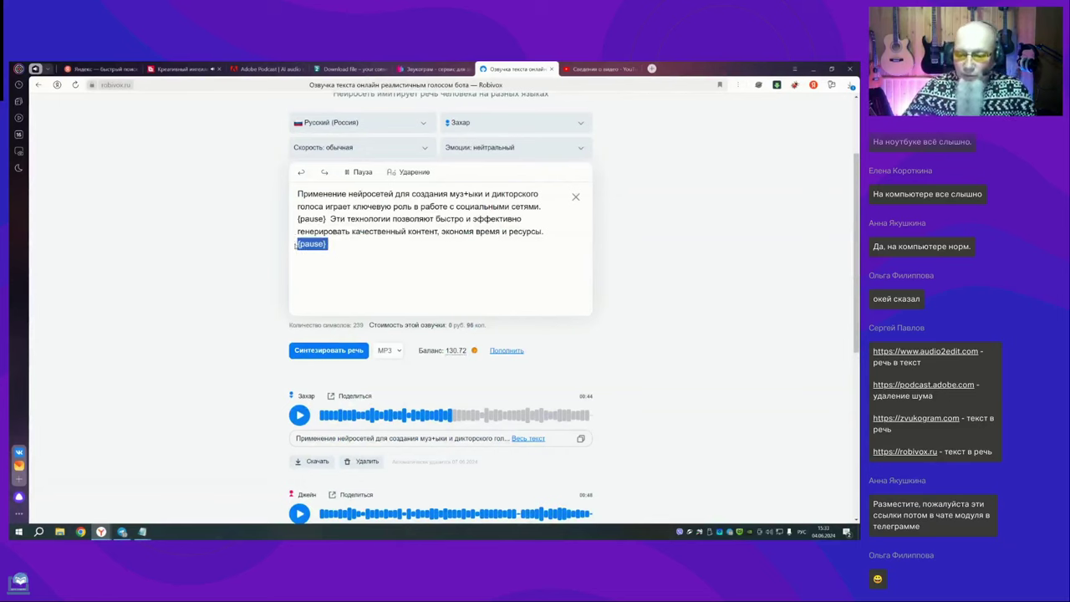
key(BackSpace)
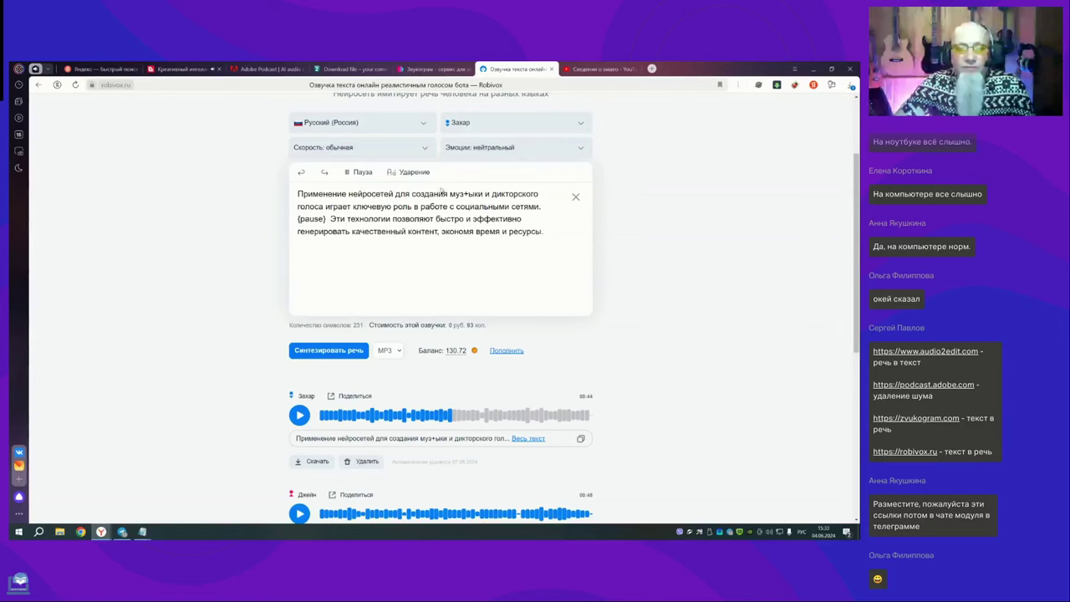
Step: Remove the stress mark from "музыки" and insert two consecutive pauses after "голоса" and two after "генерировать"
click(328, 219)
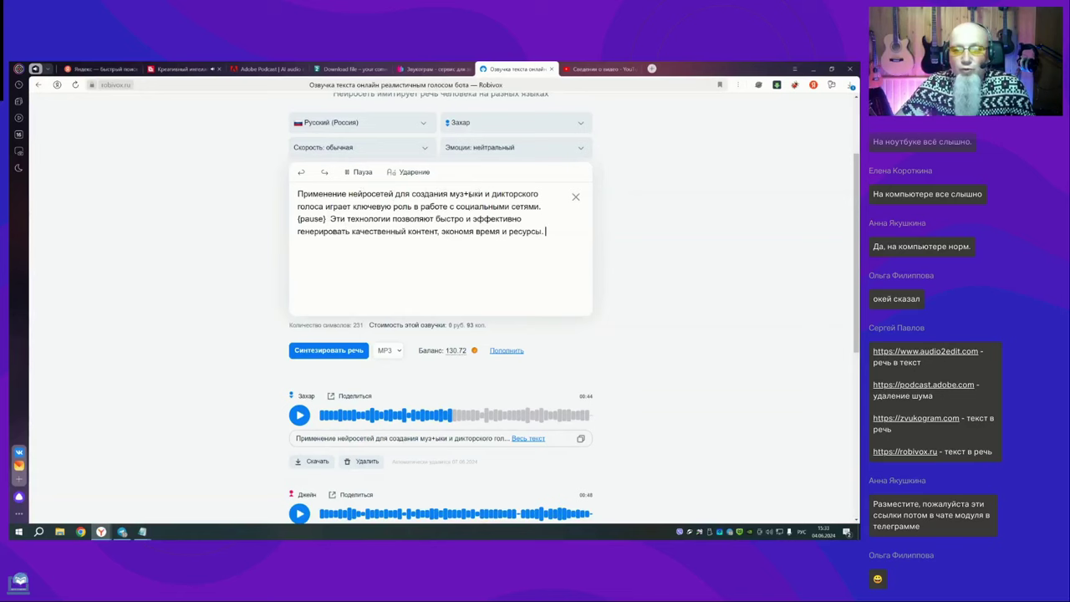
click(465, 194)
key(BackSpace)
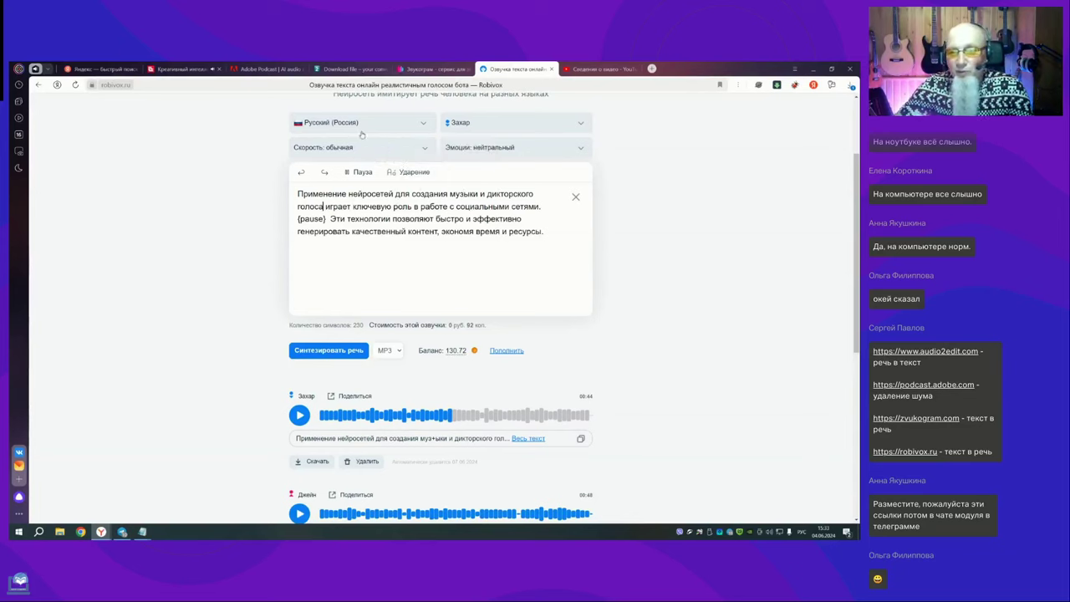
click(361, 172)
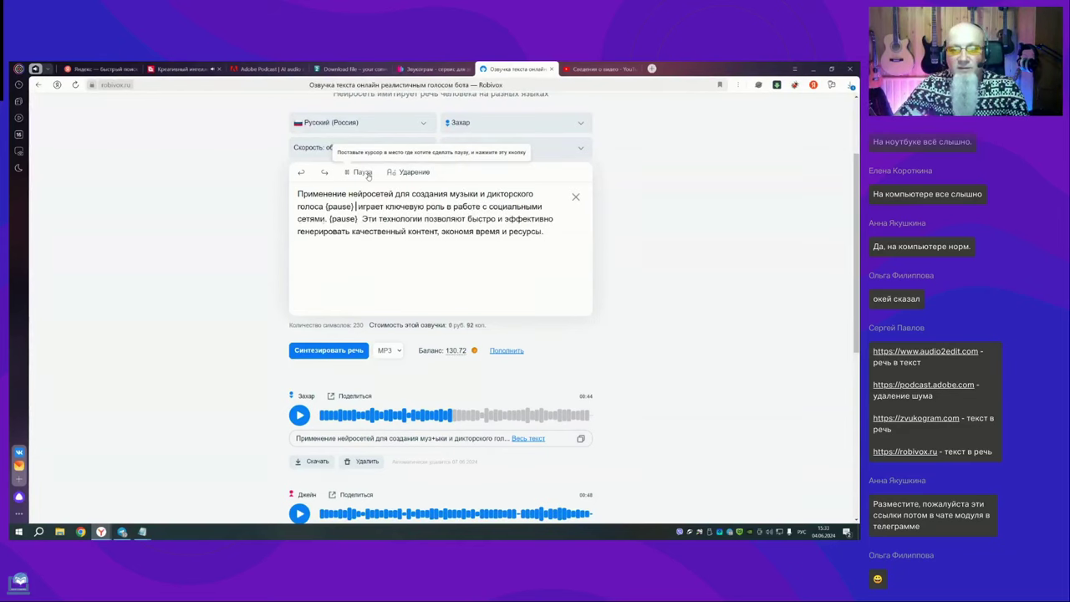
click(362, 171)
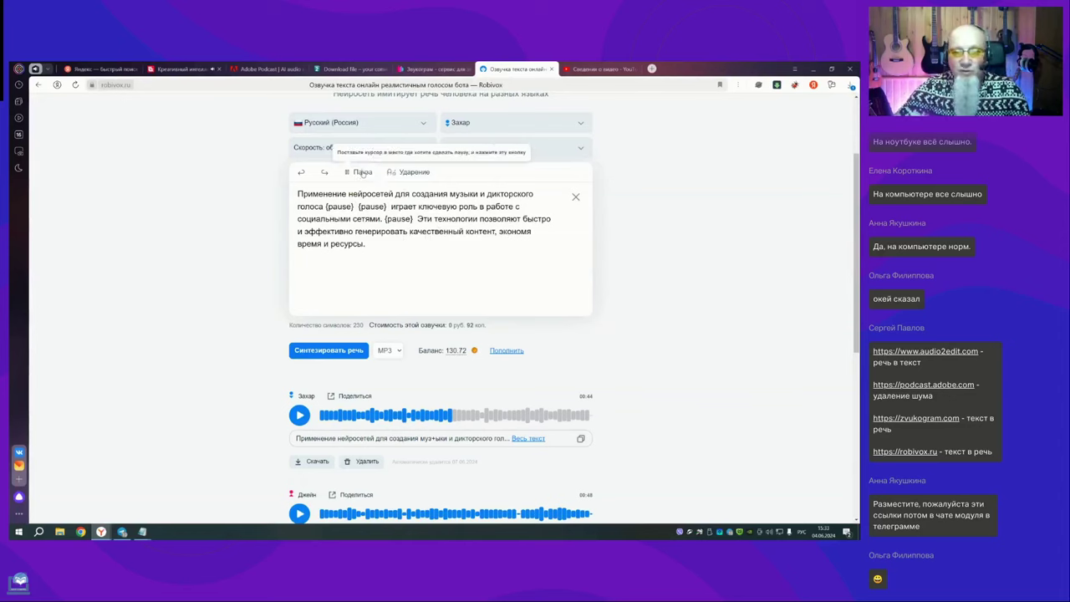
click(365, 172)
click(365, 172)
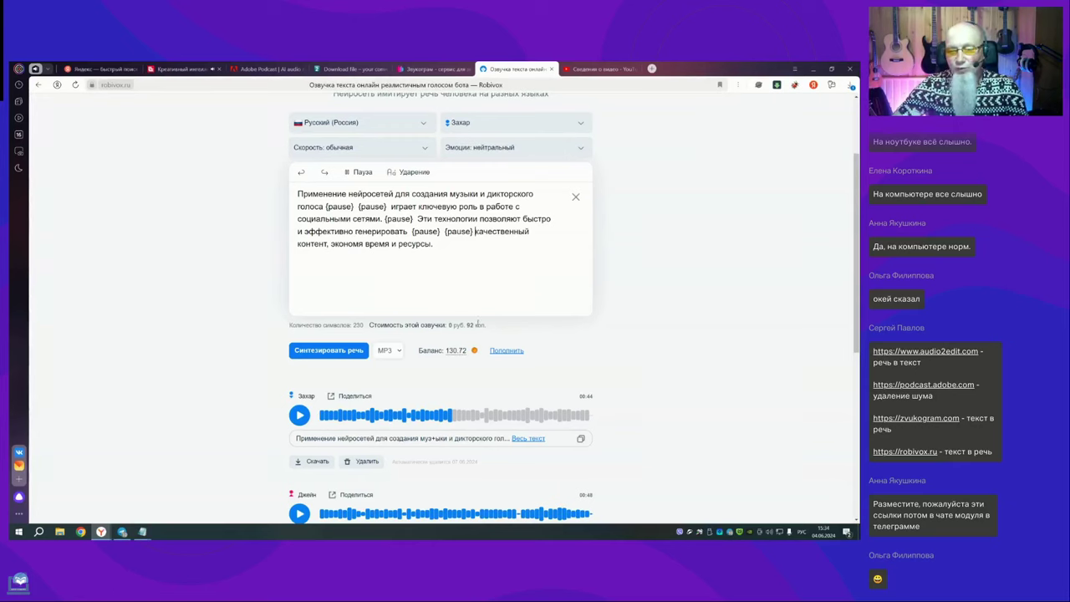
Step: Synthesize the shortened text with double pauses as MP3 in the Захар voice and play the recording
click(346, 353)
scroll(720, 322, down, 4)
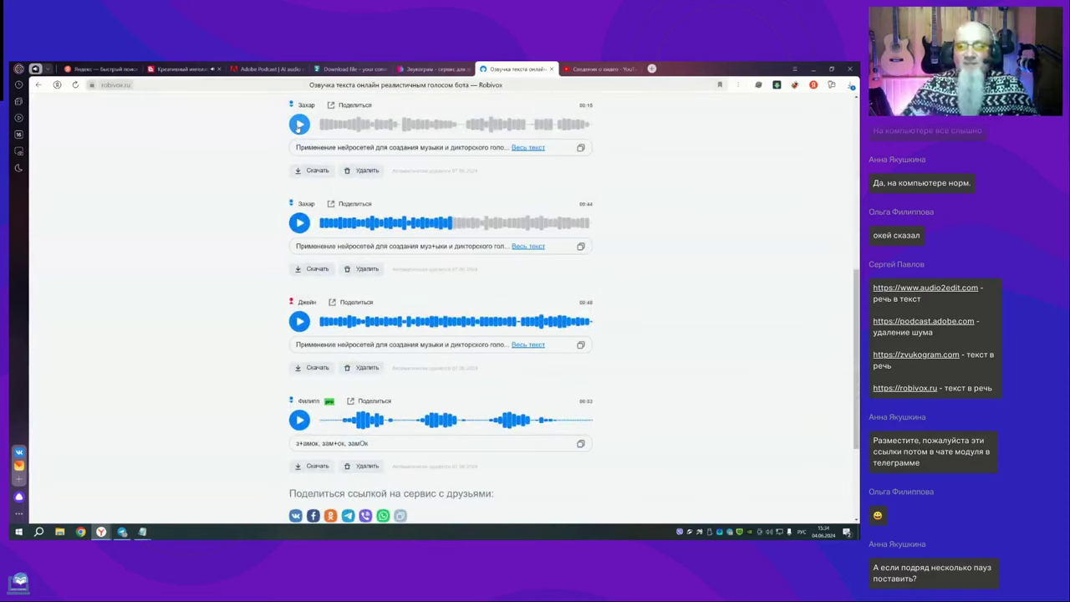
click(299, 123)
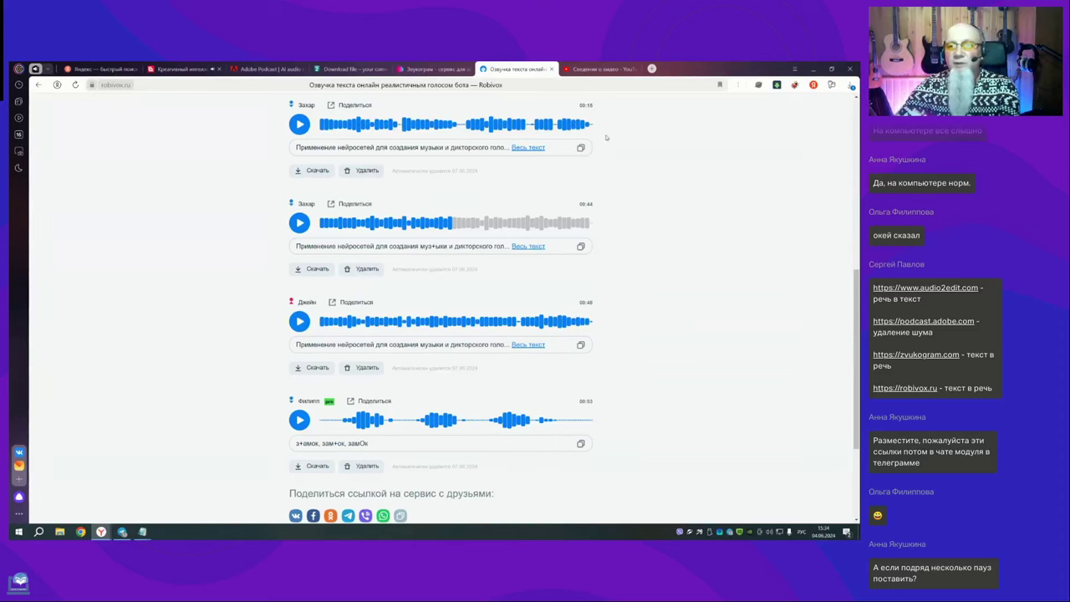
Step: Delete all the pause markers from the text
scroll(705, 153, up, 1)
scroll(705, 153, up, 1)
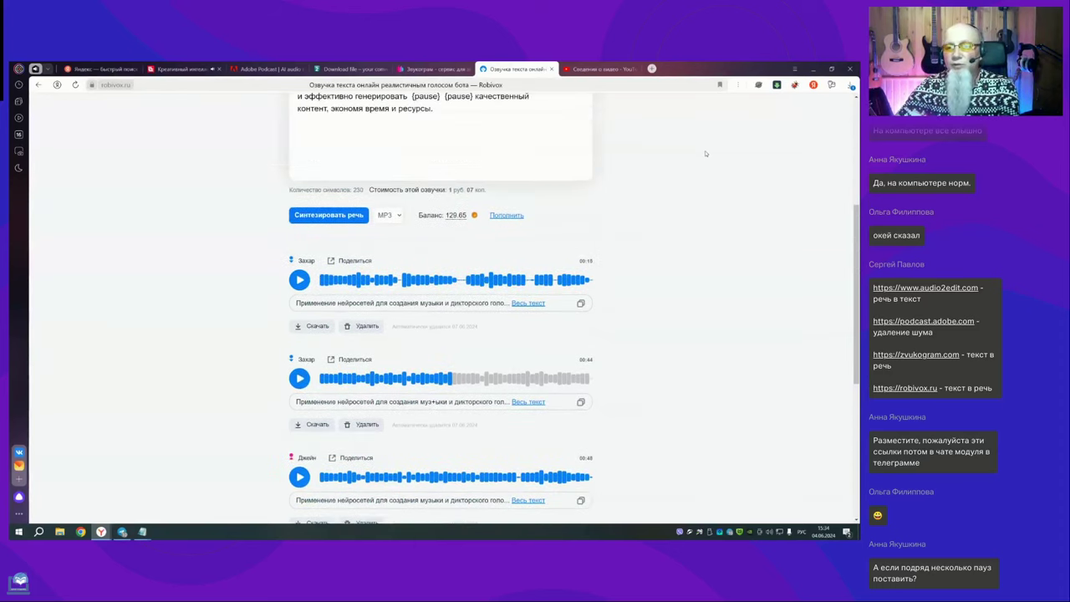
scroll(705, 153, up, 1)
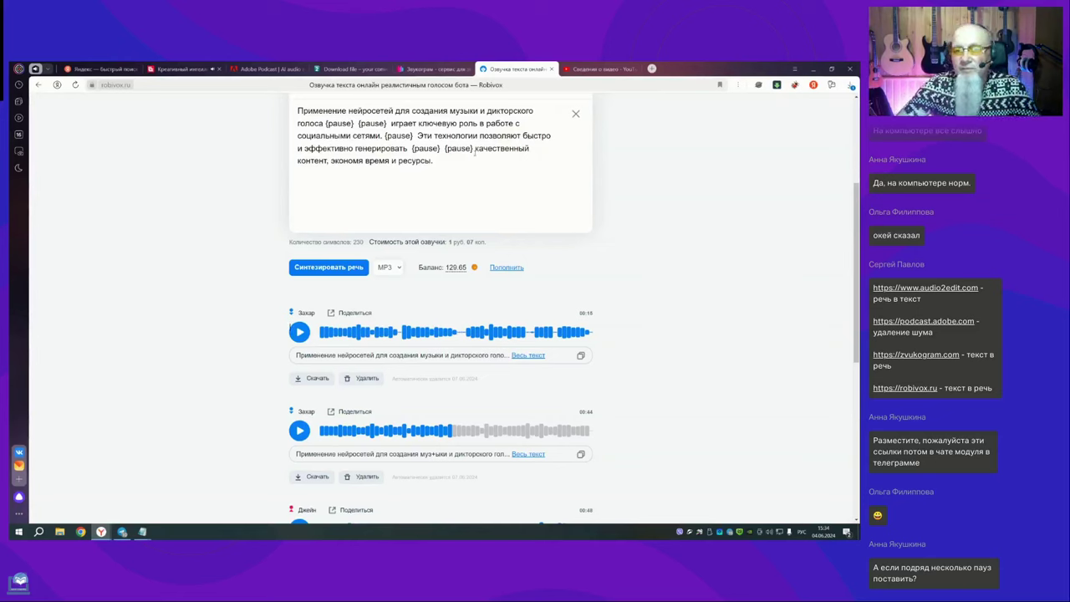
drag(473, 148, 326, 122)
key(BackSpace)
key(BackSpace)
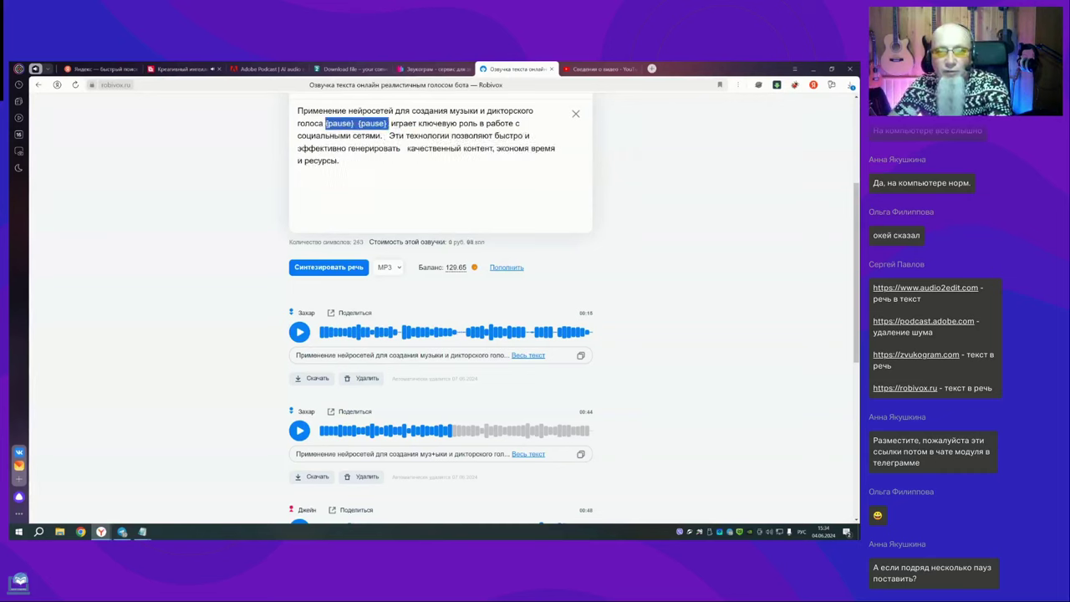
key(BackSpace)
Step: Set the Захар voice's emotion to добрый, synthesize the text as MP3 and play the recording
scroll(646, 188, up, 3)
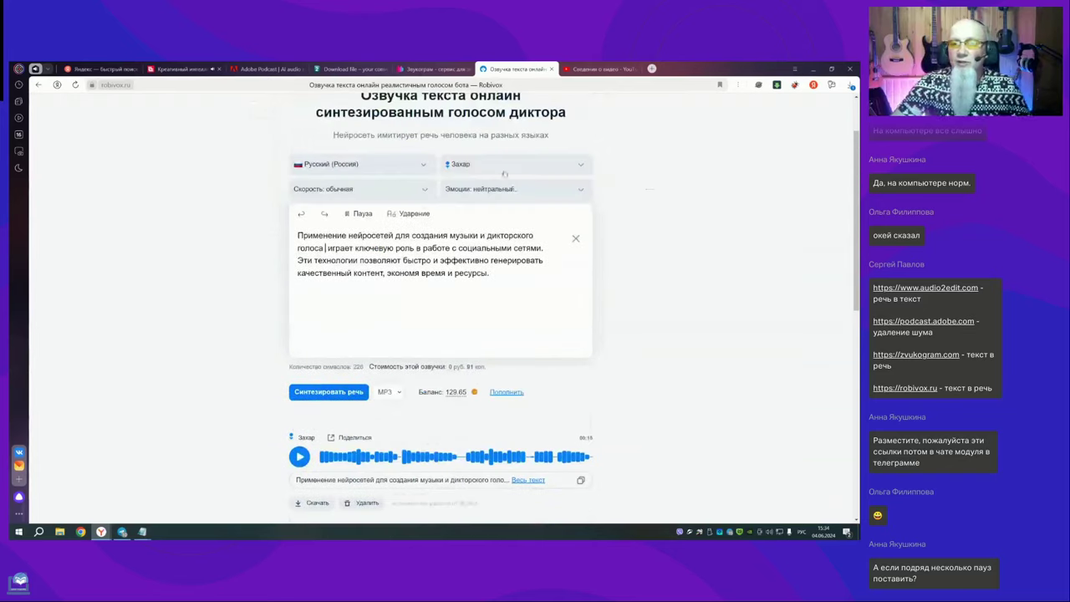
click(581, 192)
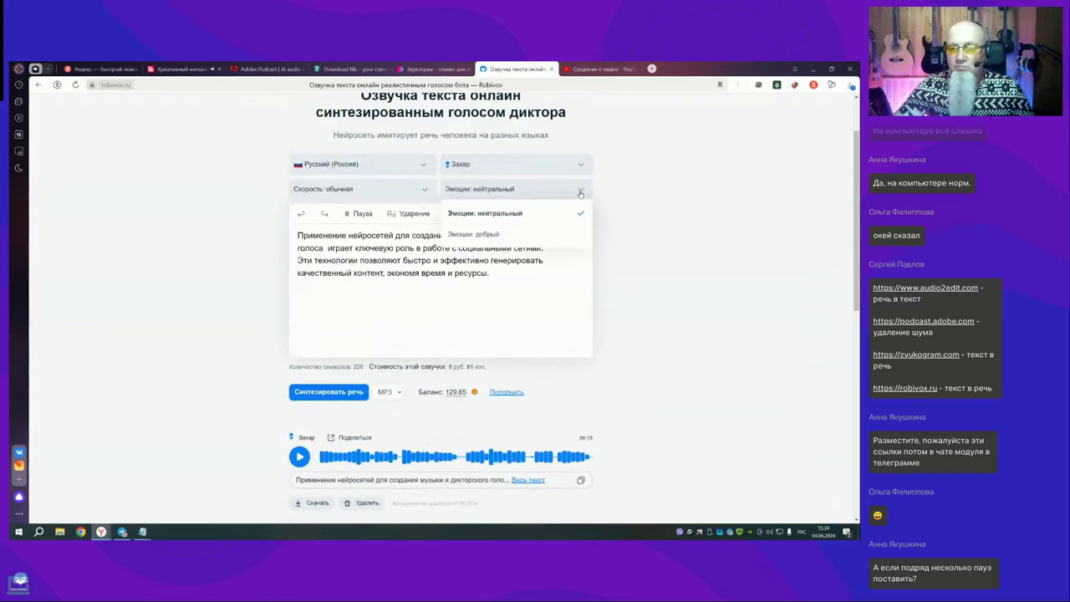
click(487, 237)
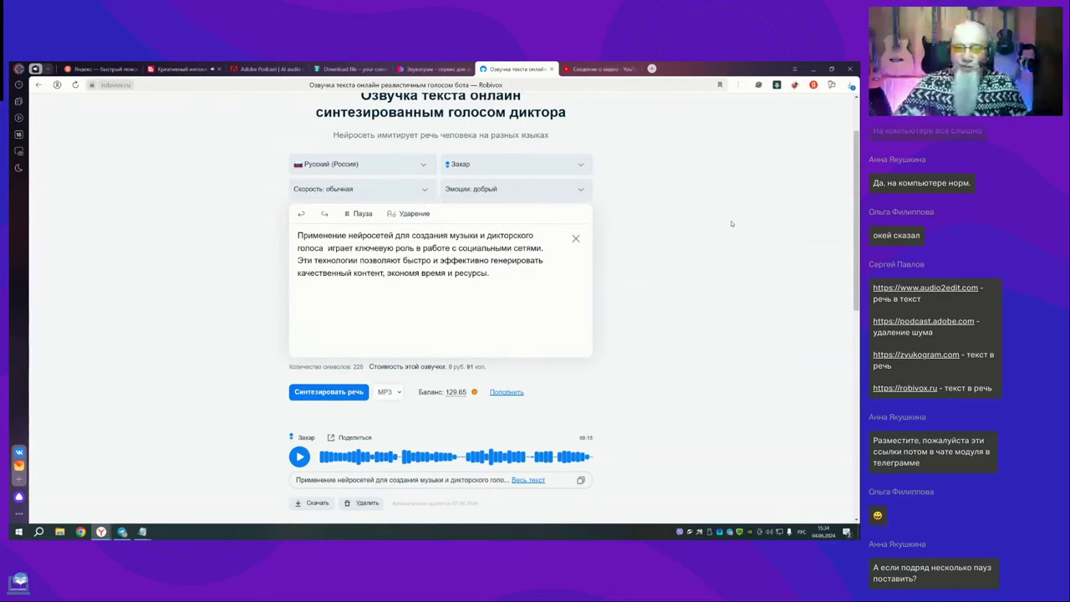
click(323, 392)
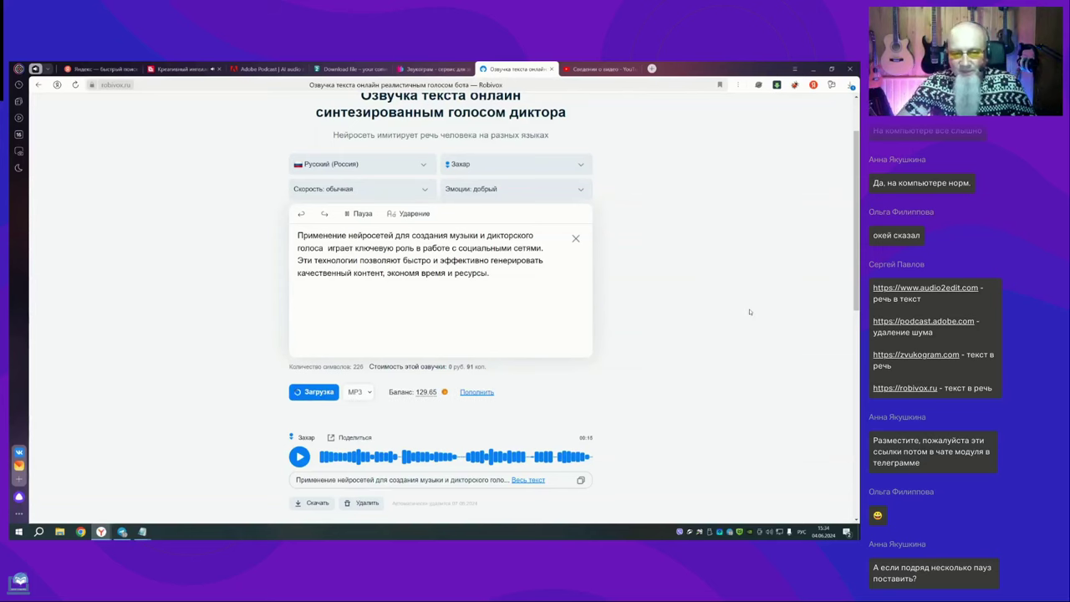
scroll(416, 156, down, 4)
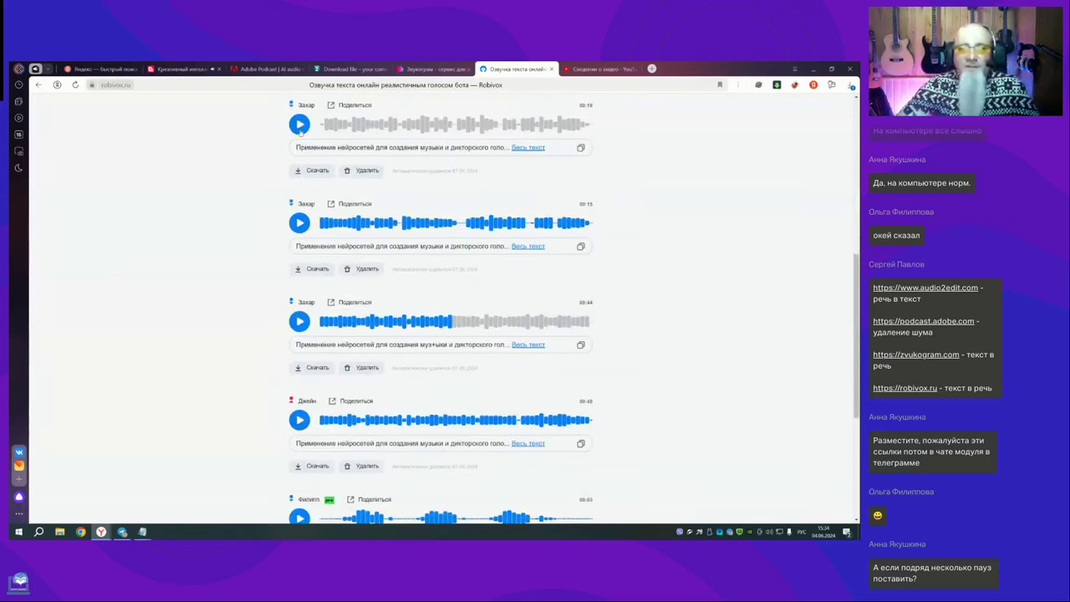
click(299, 124)
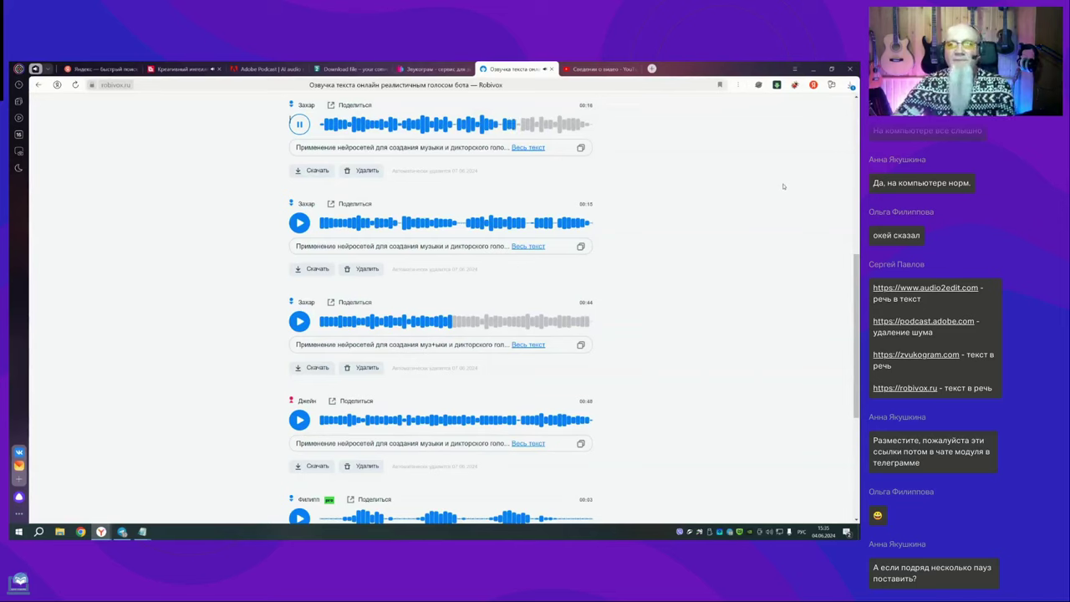
Step: Try the voices Svetlana, Коля, Филипп and Dariya in turn to compare which speed, emotion and stress settings each offers
scroll(783, 187, up, 3)
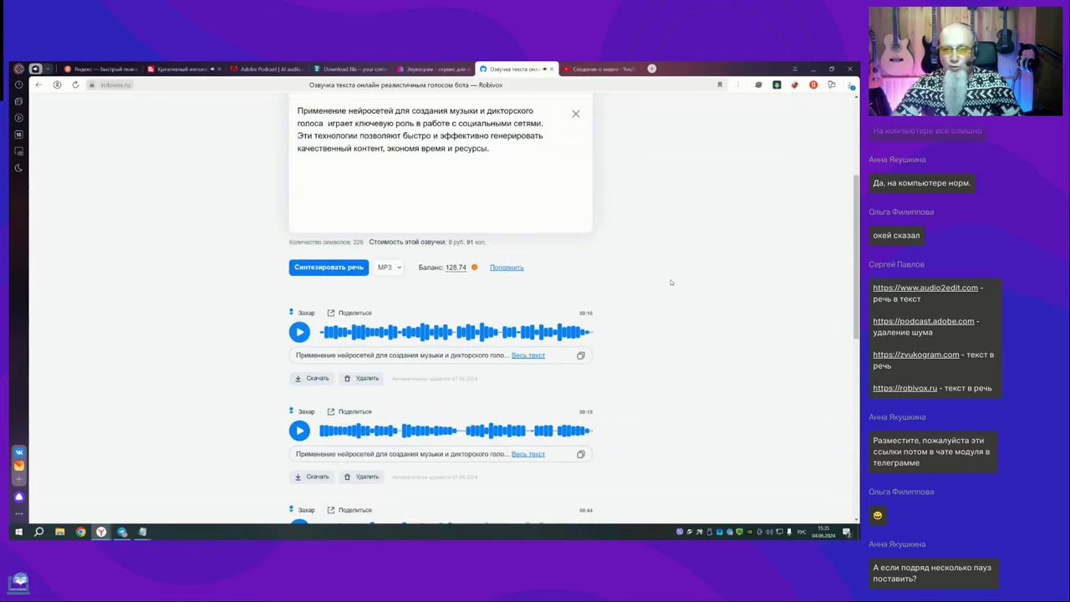
scroll(671, 282, up, 2)
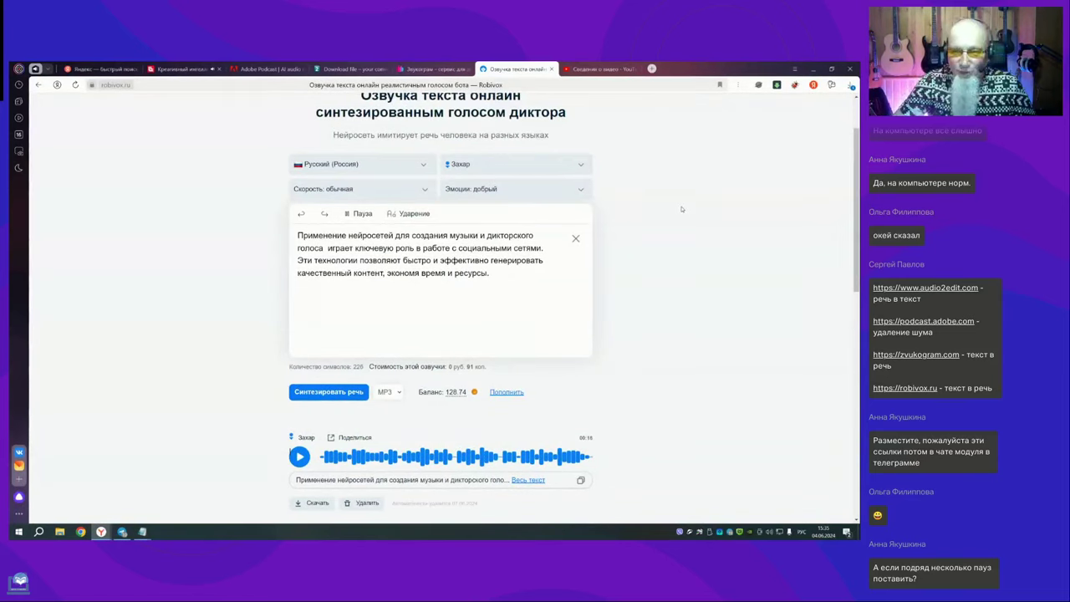
click(582, 167)
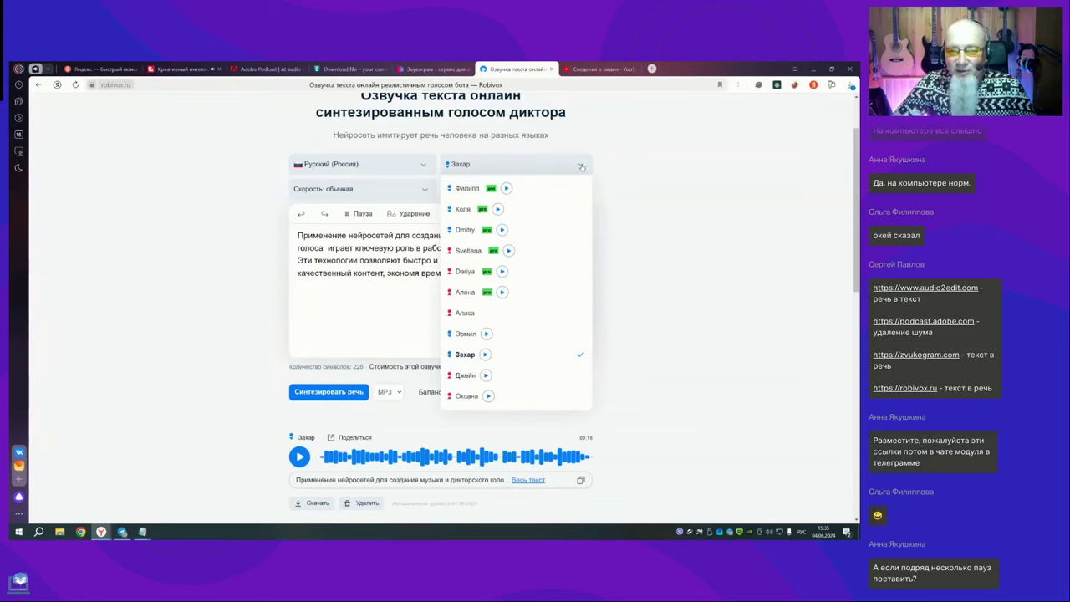
click(469, 254)
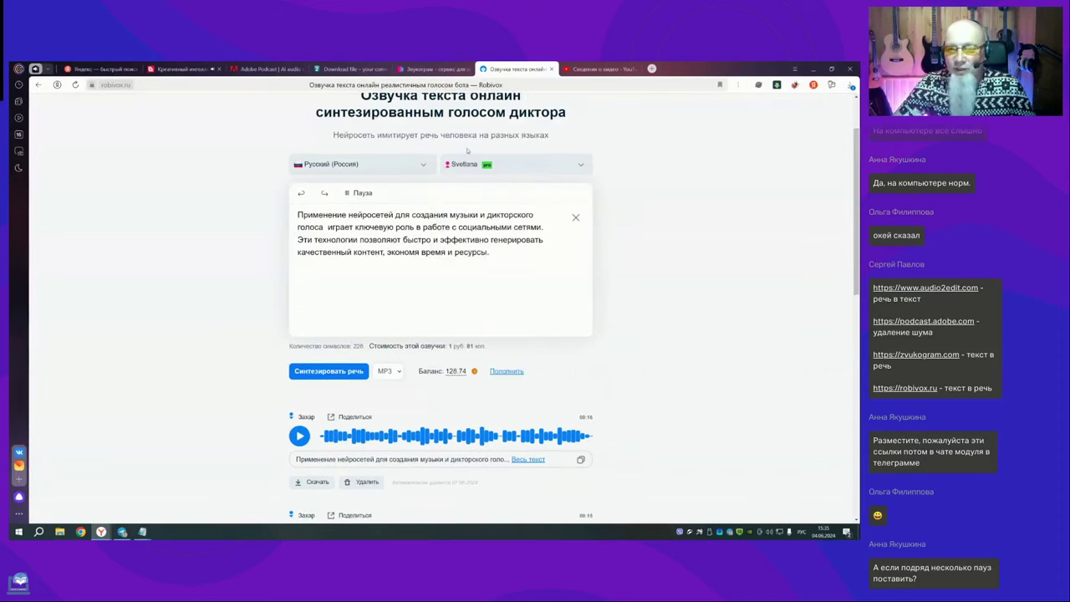
click(582, 166)
click(462, 210)
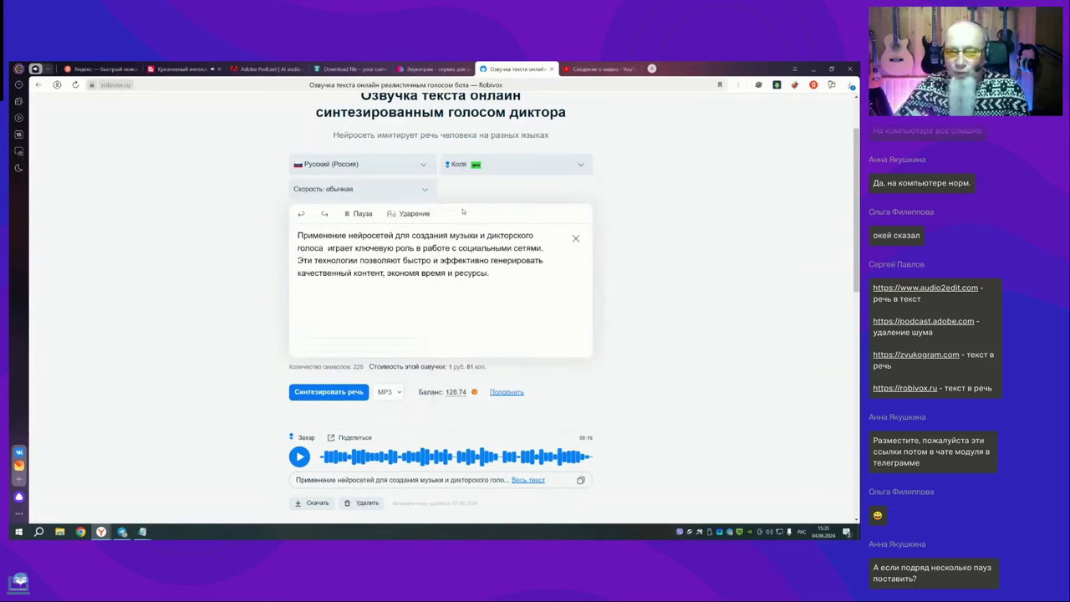
click(586, 166)
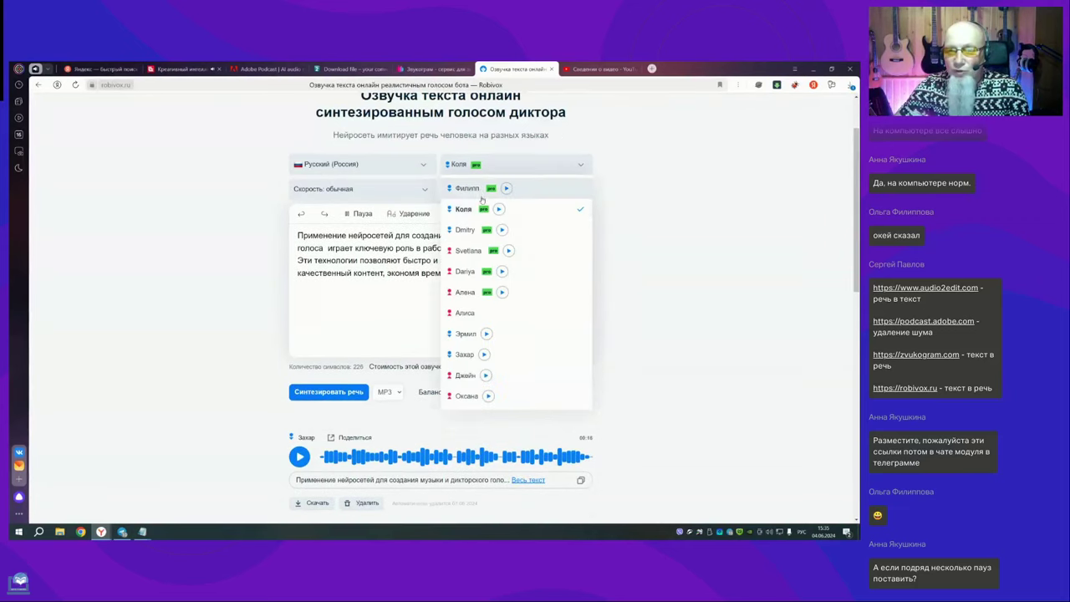
click(478, 193)
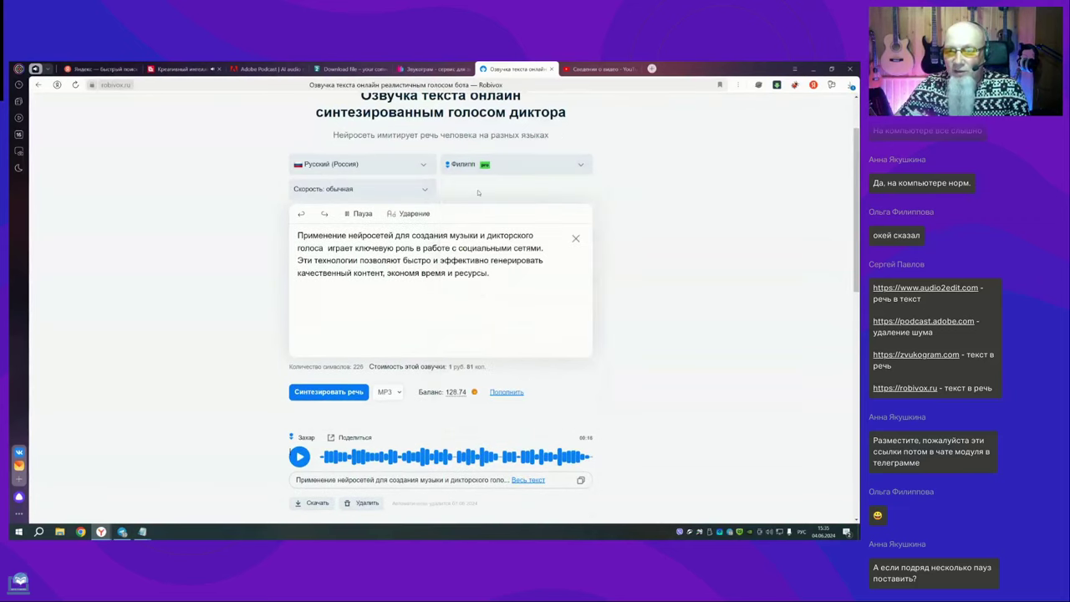
click(586, 167)
click(476, 272)
Step: Choose the Эрмил voice and check which emotions it offers
click(583, 167)
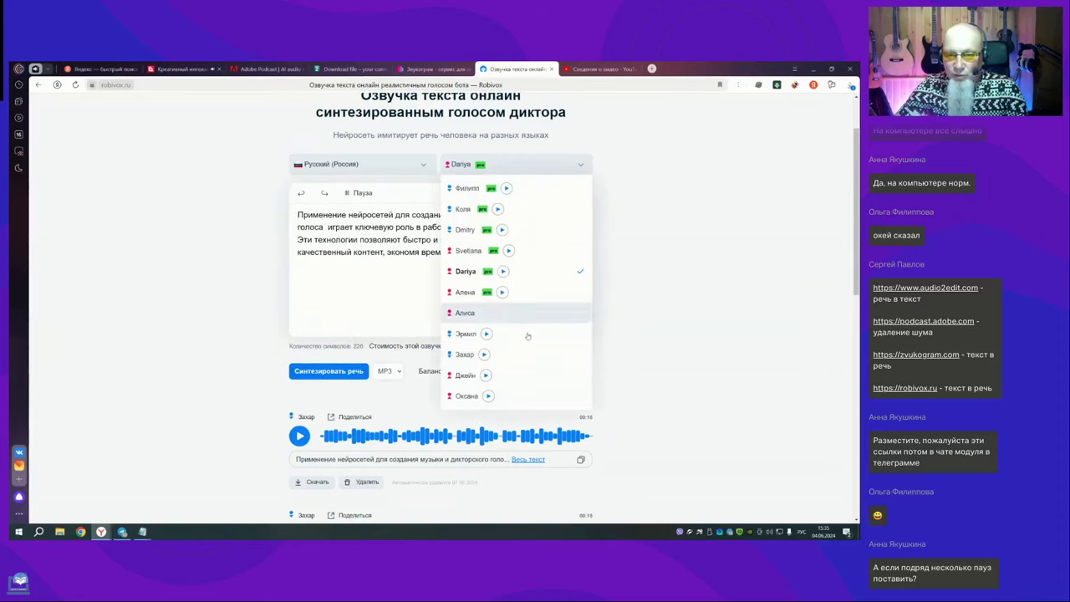
click(469, 335)
click(580, 190)
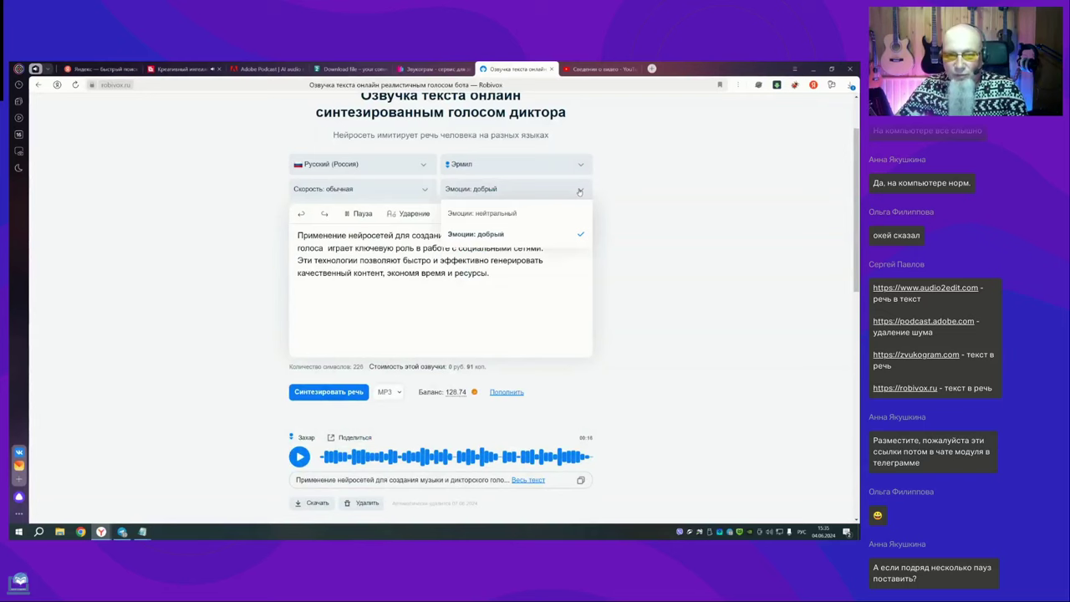
click(580, 190)
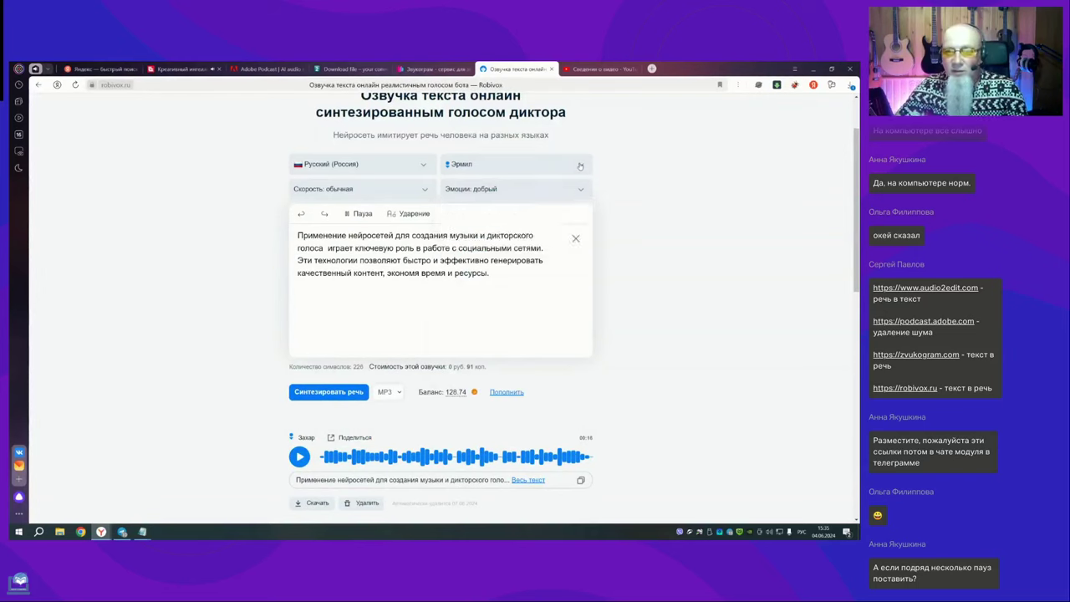
Step: Synthesize the text as MP3 in the Svetlana voice and play the recording
click(580, 168)
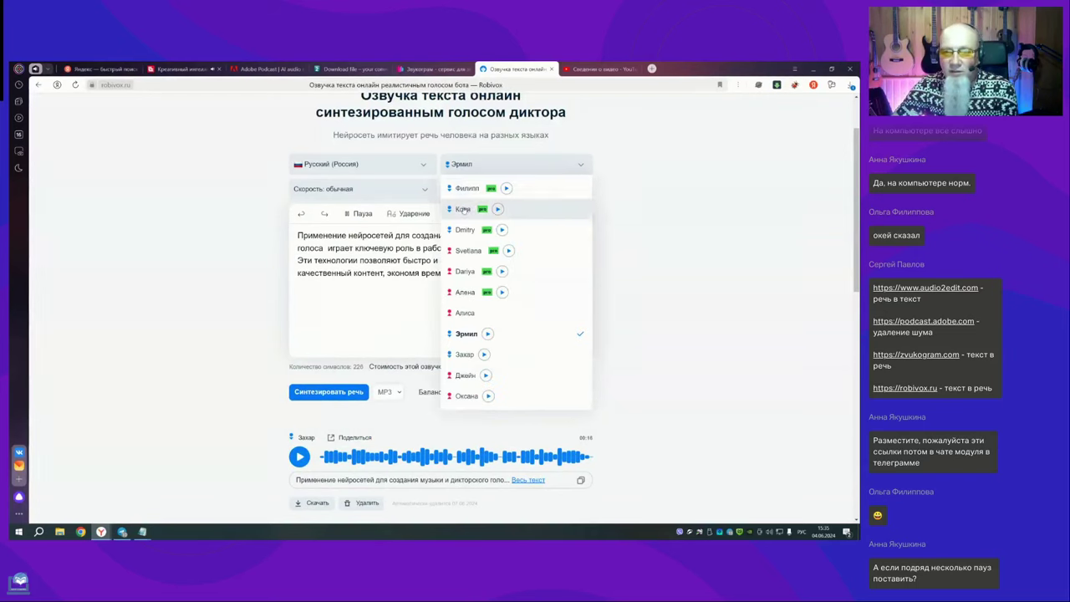
click(466, 249)
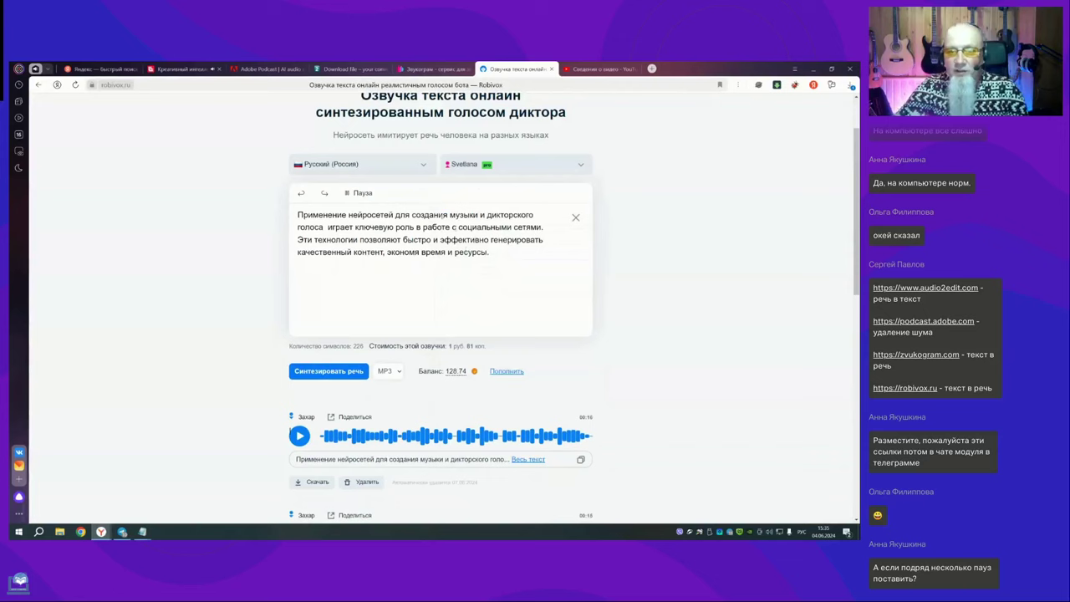
click(345, 371)
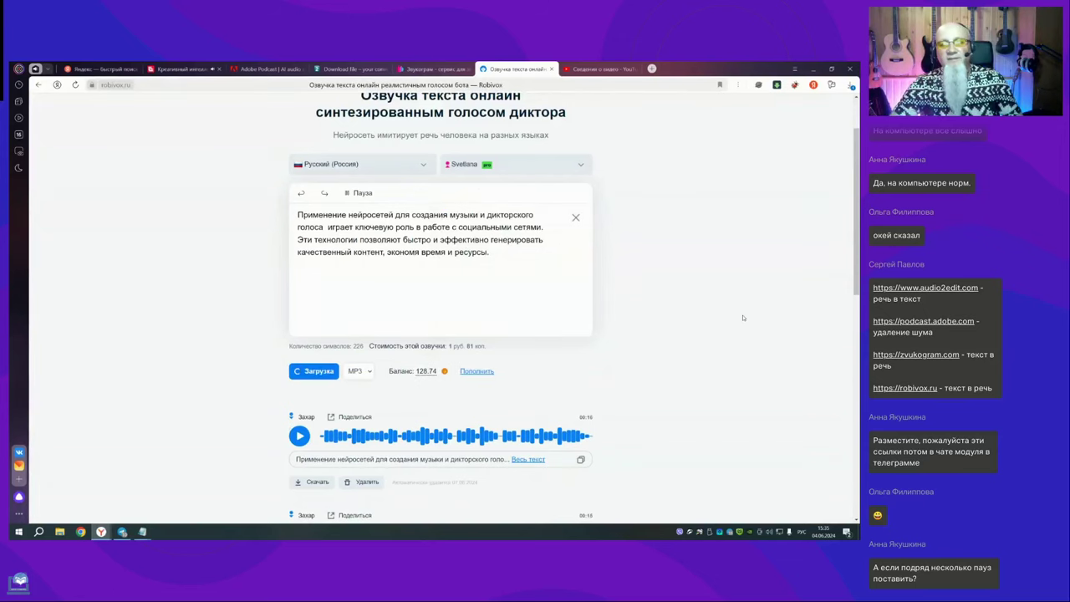
scroll(743, 318, down, 5)
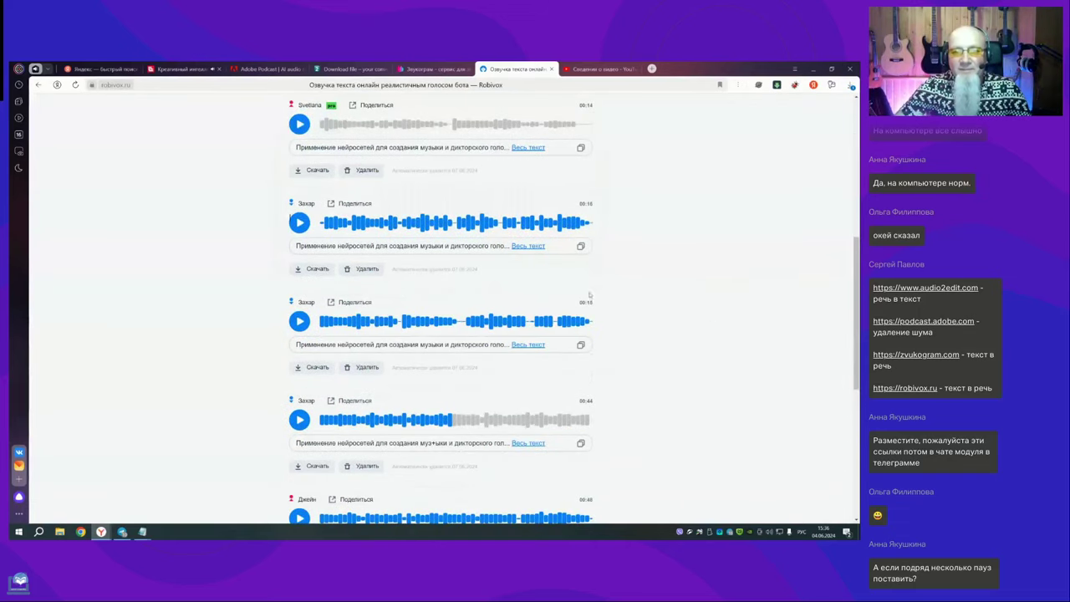
click(299, 124)
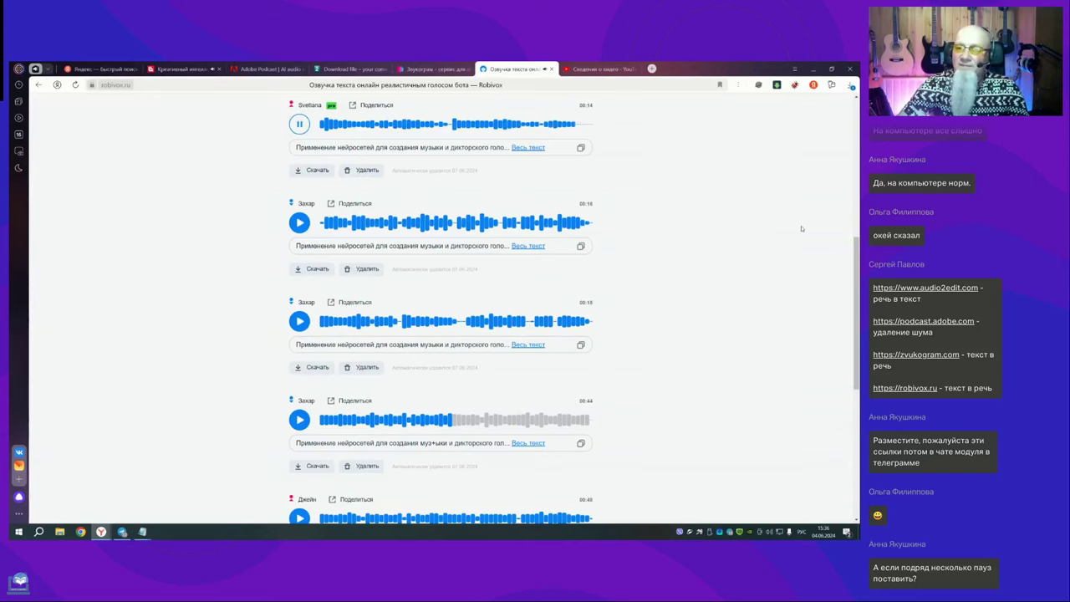
Step: Download the Джейн voice recording from the list of synthesized recordings
scroll(802, 230, up, 3)
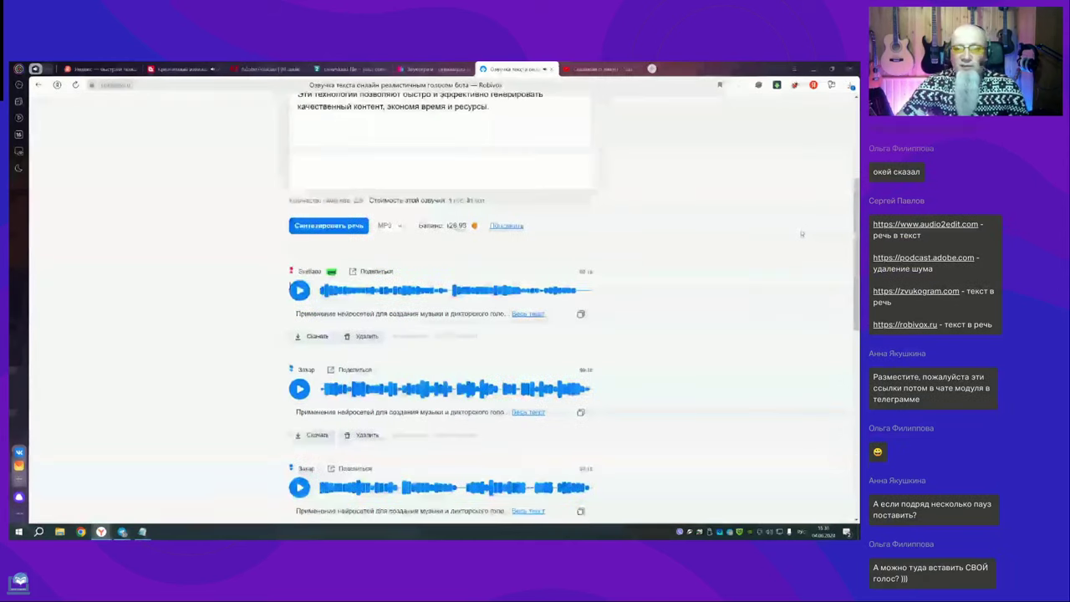
scroll(803, 232, down, 8)
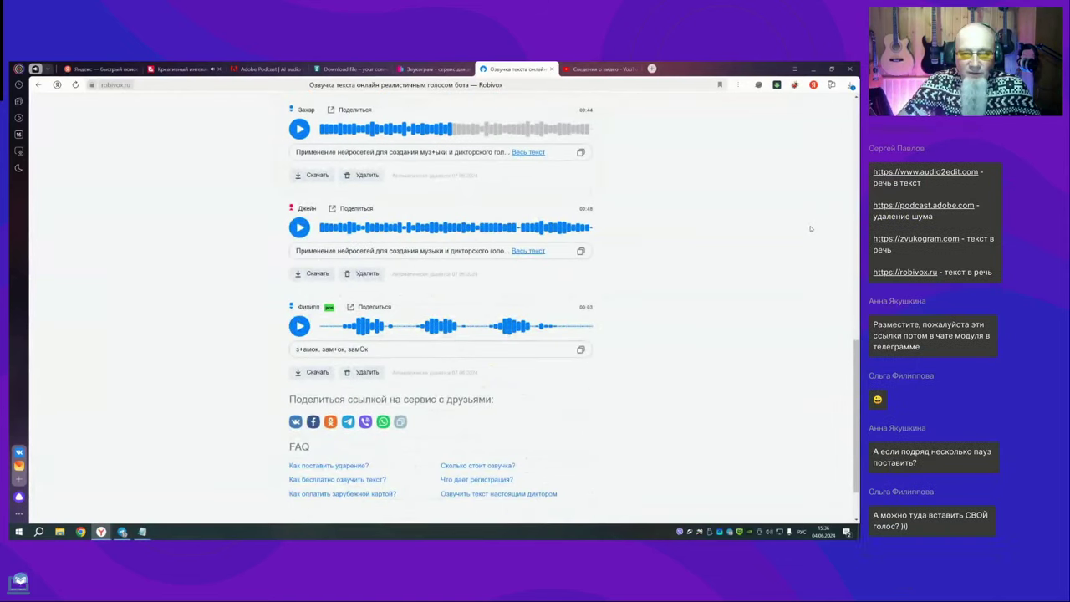
scroll(811, 228, up, 1)
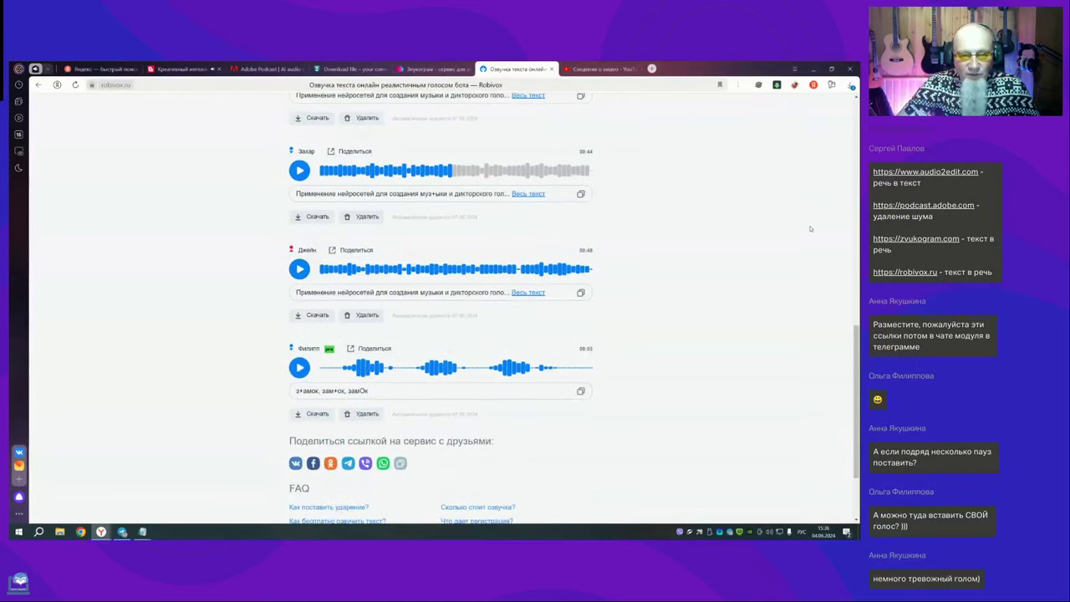
click(316, 318)
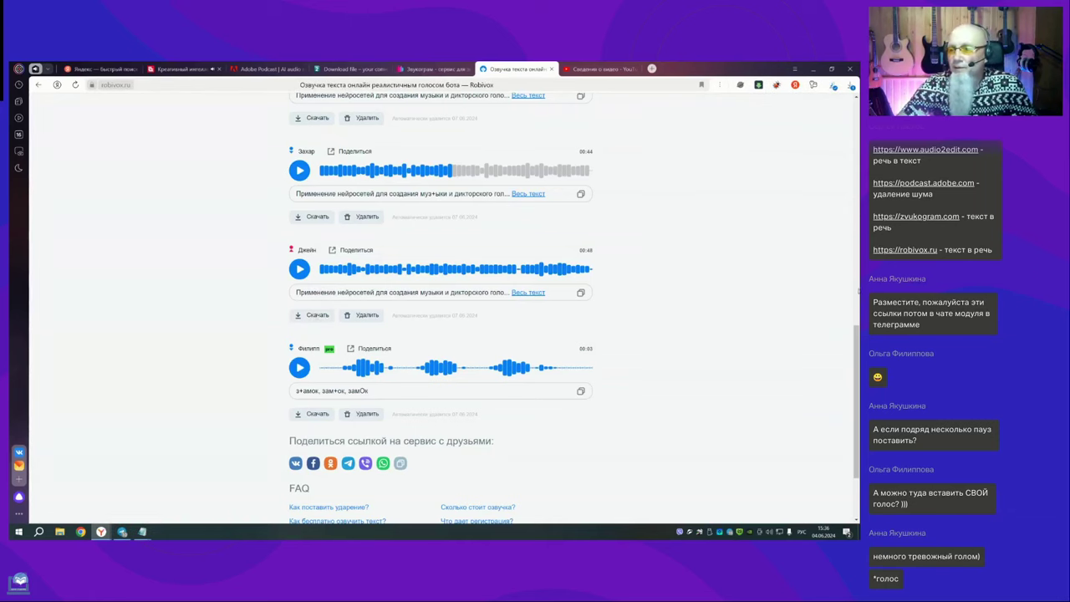
Step: Switch to the Эрмил voice with the emotion нейтральный and a speed of 0.7
drag(857, 339, 858, 138)
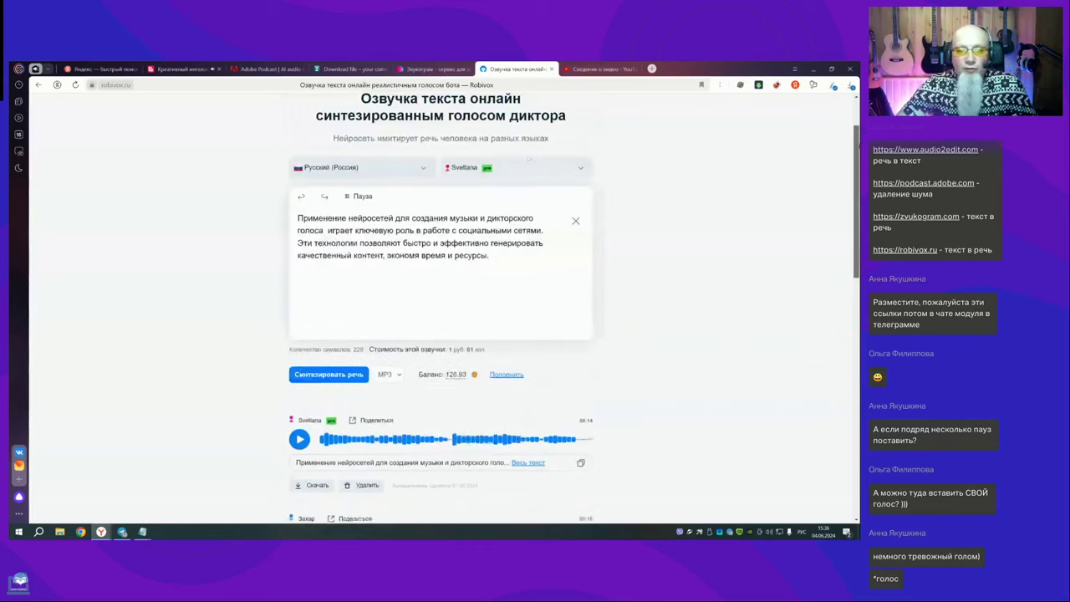
click(580, 168)
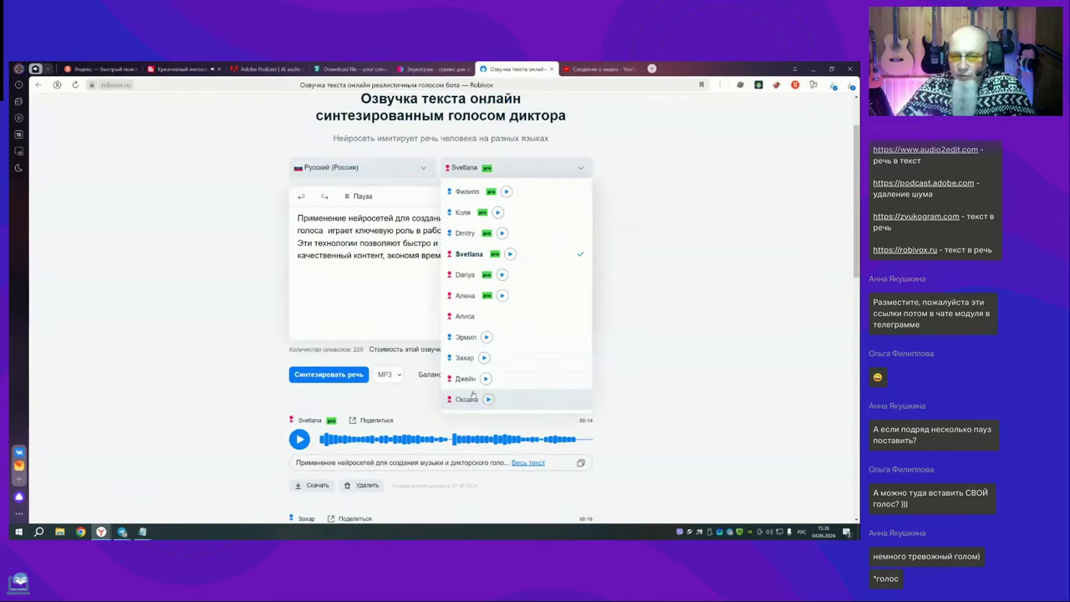
click(469, 337)
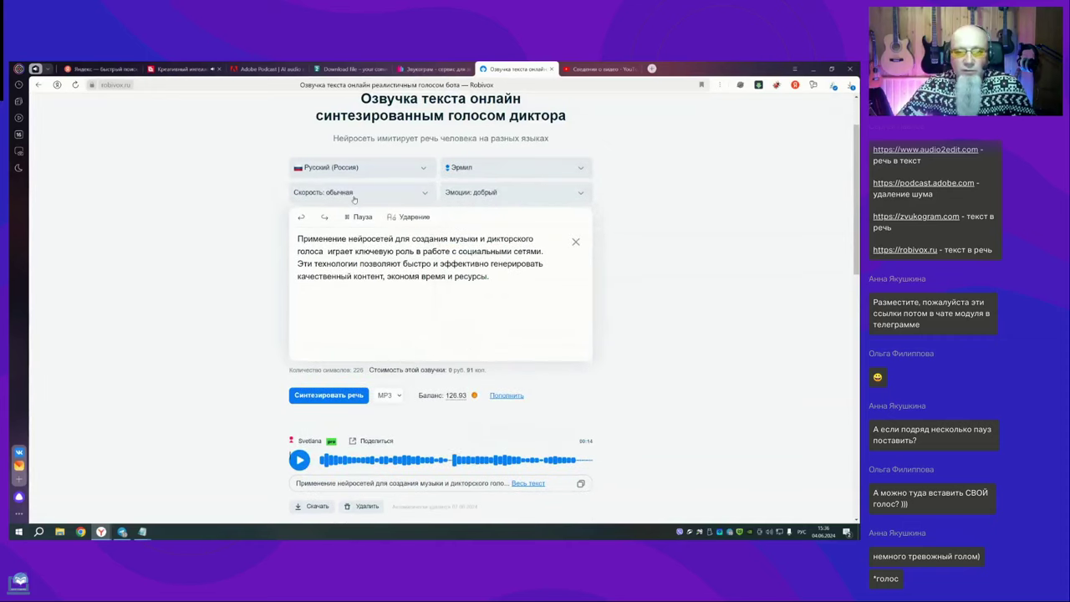
click(577, 194)
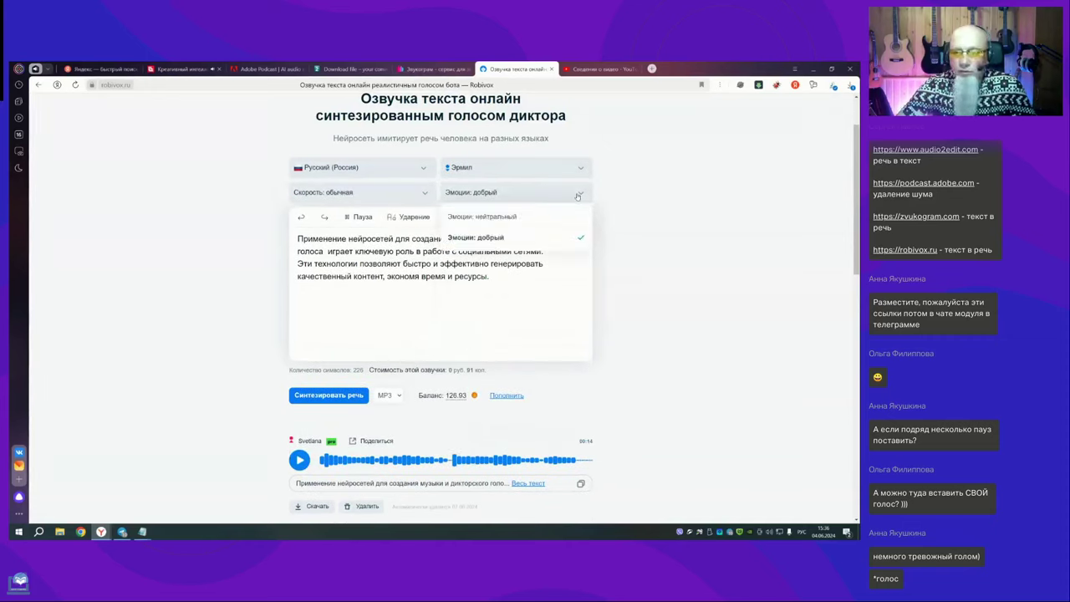
click(578, 194)
click(543, 193)
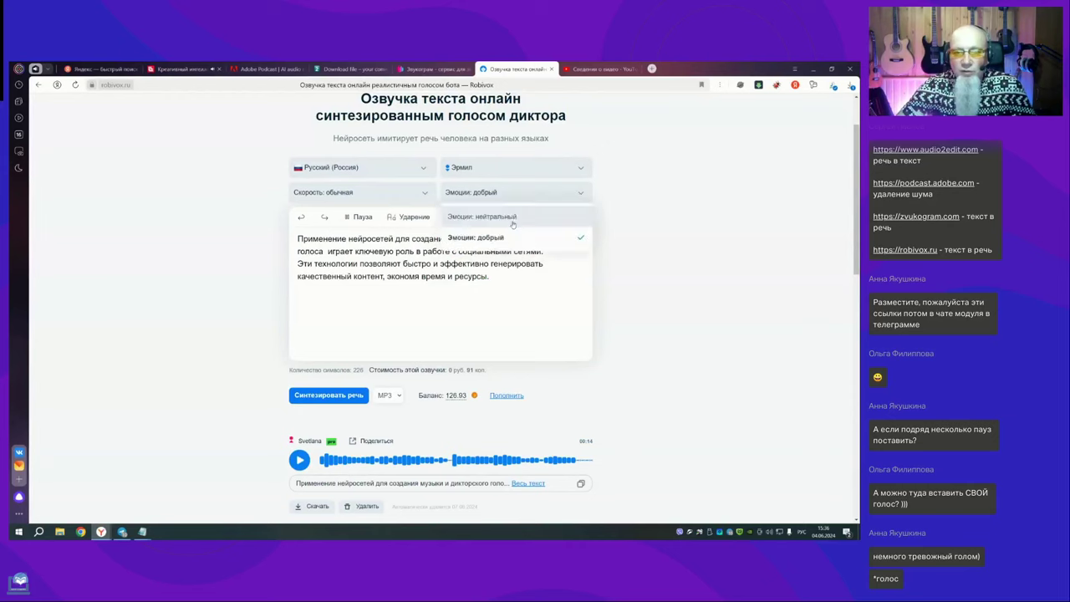
click(482, 216)
click(414, 198)
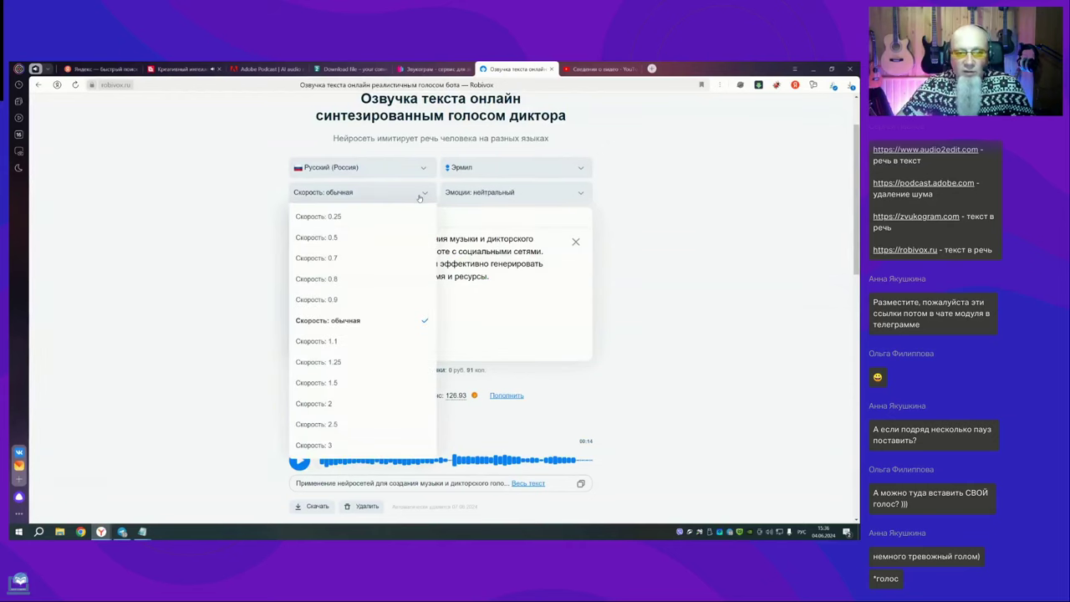
click(332, 259)
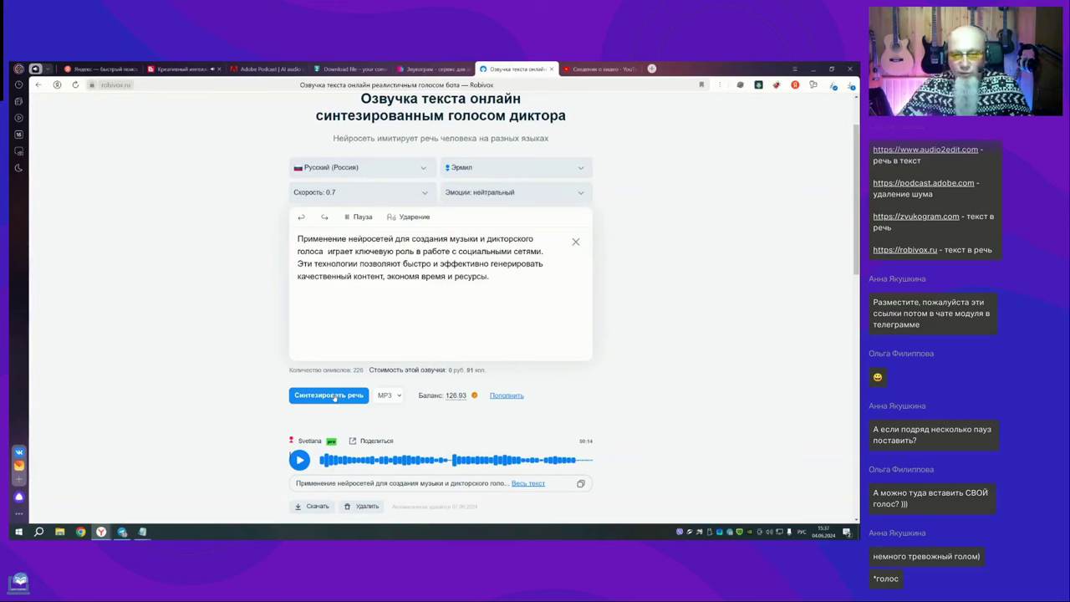
Step: Synthesize the text as MP3 with the slowed-down Эрмил voice and play the first part of the recording
click(334, 397)
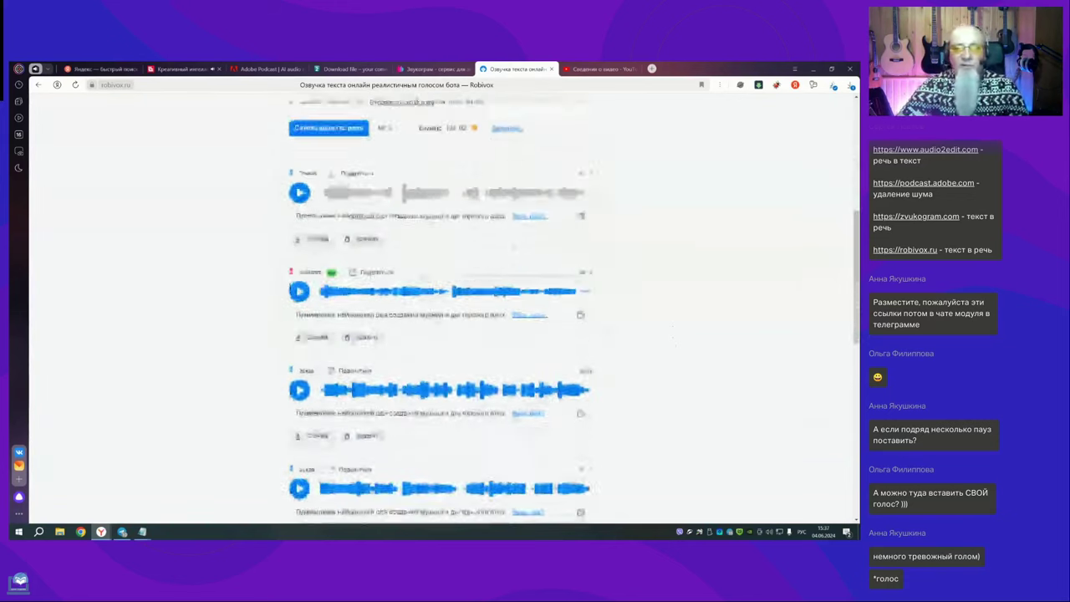
click(300, 125)
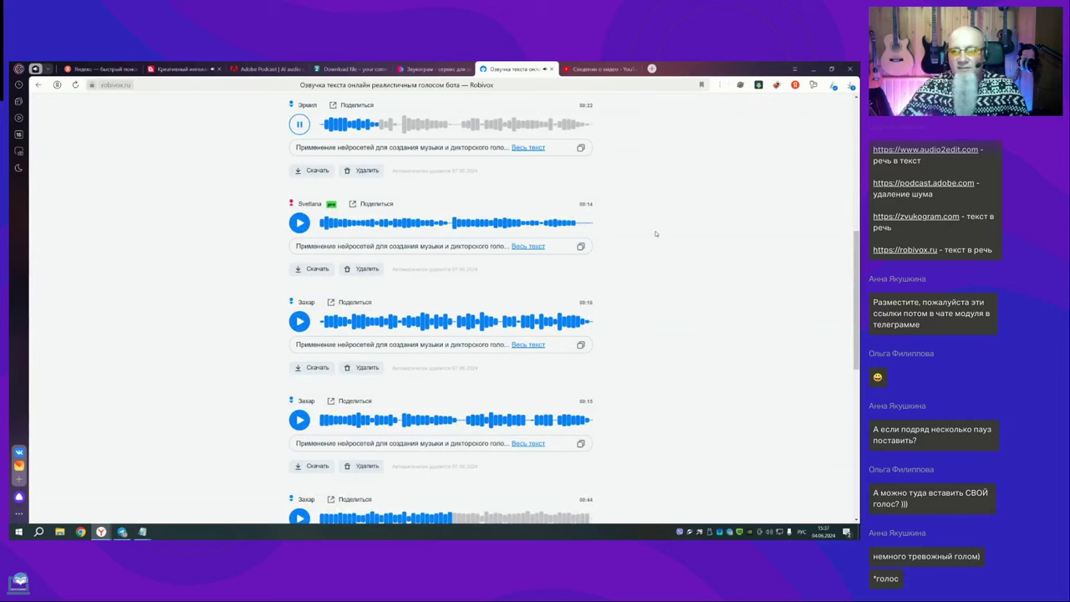
scroll(658, 233, up, 2)
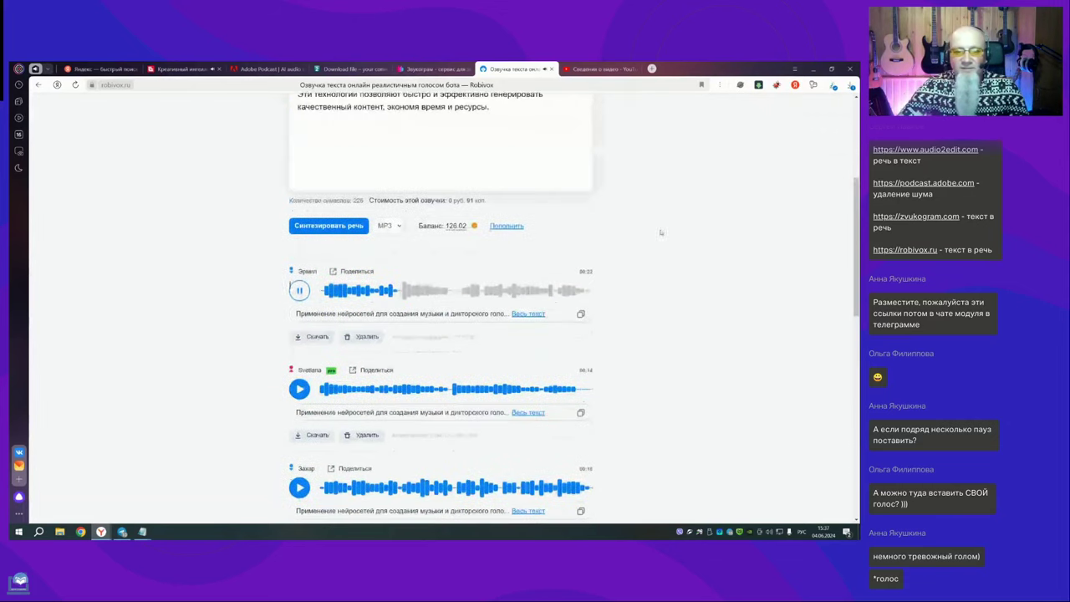
click(299, 290)
Step: Set the Эрмил voice's speed to 1.25, synthesize the text as MP3 and play most of the recording
scroll(299, 290, up, 3)
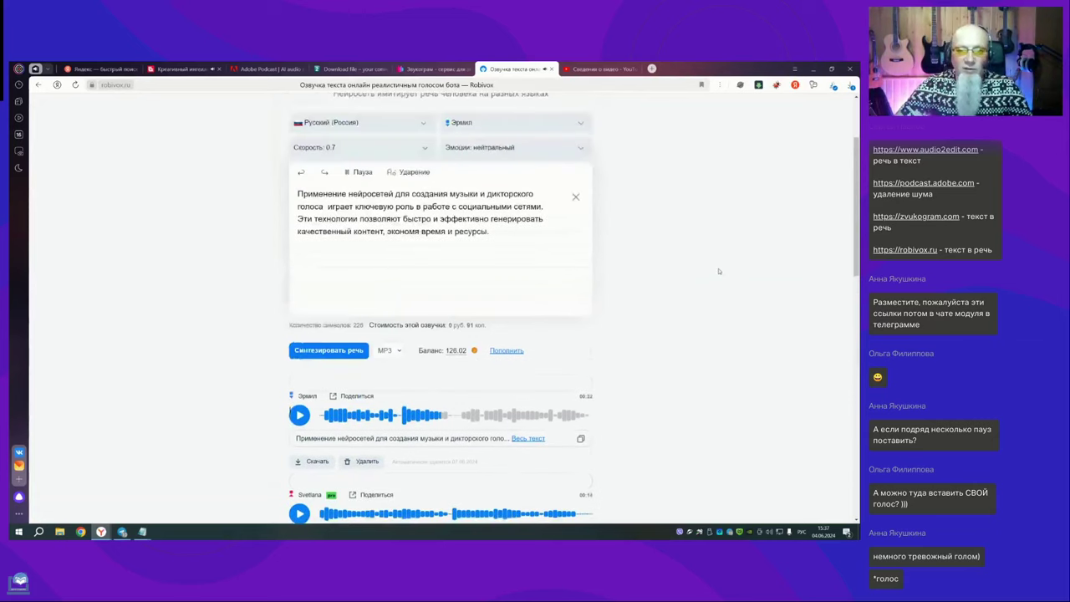
click(424, 229)
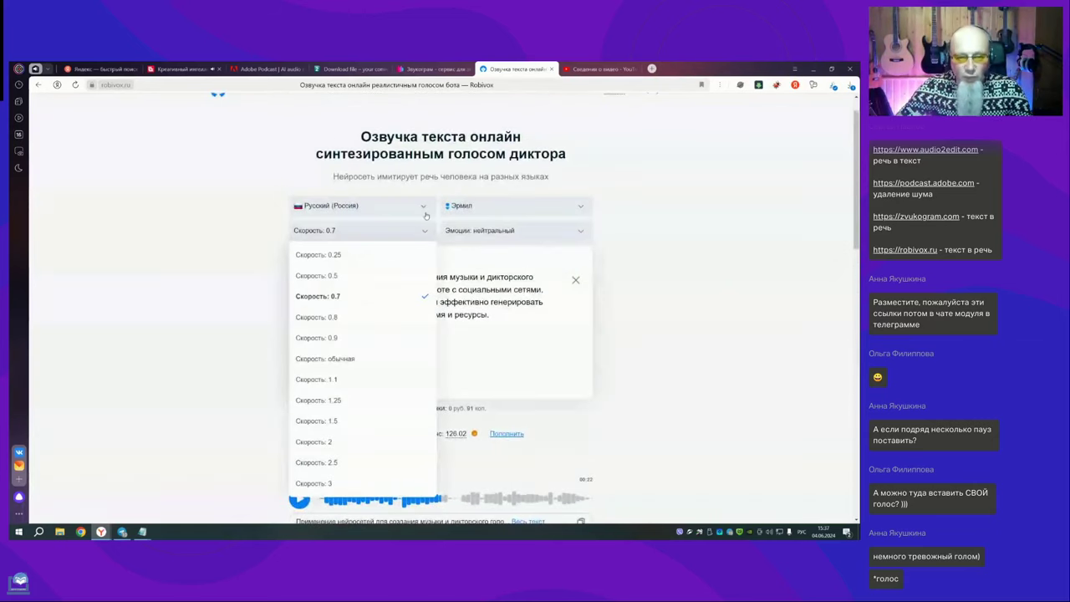
click(344, 399)
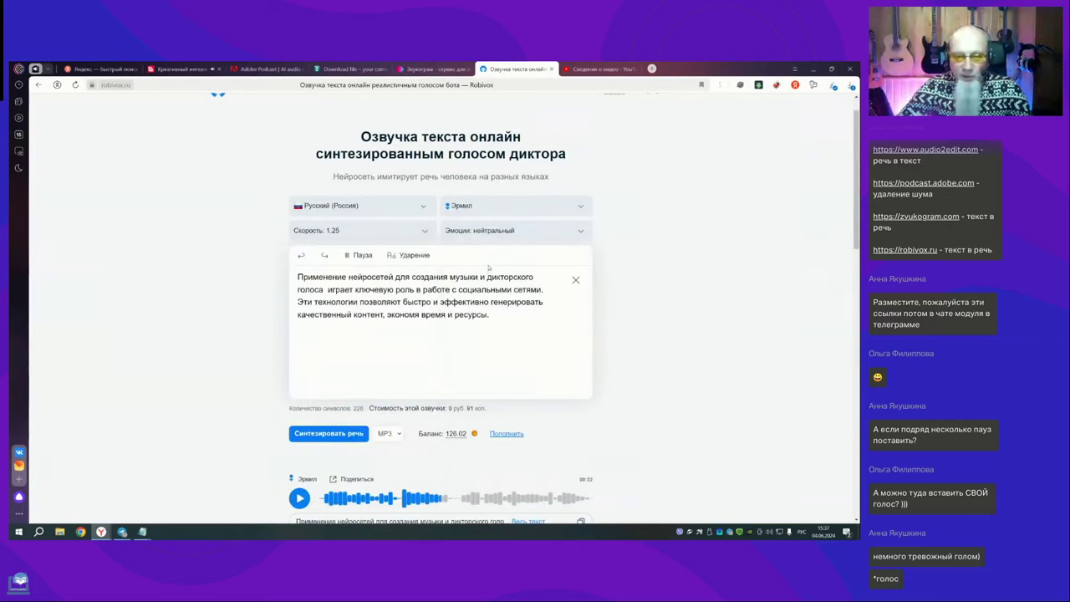
click(351, 433)
scroll(670, 378, down, 5)
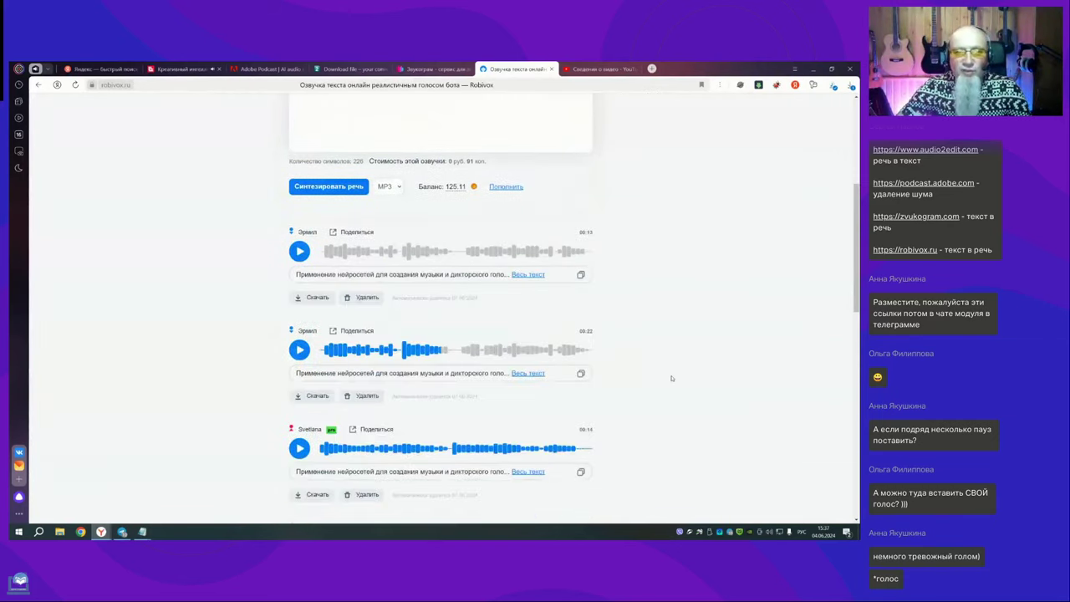
click(299, 123)
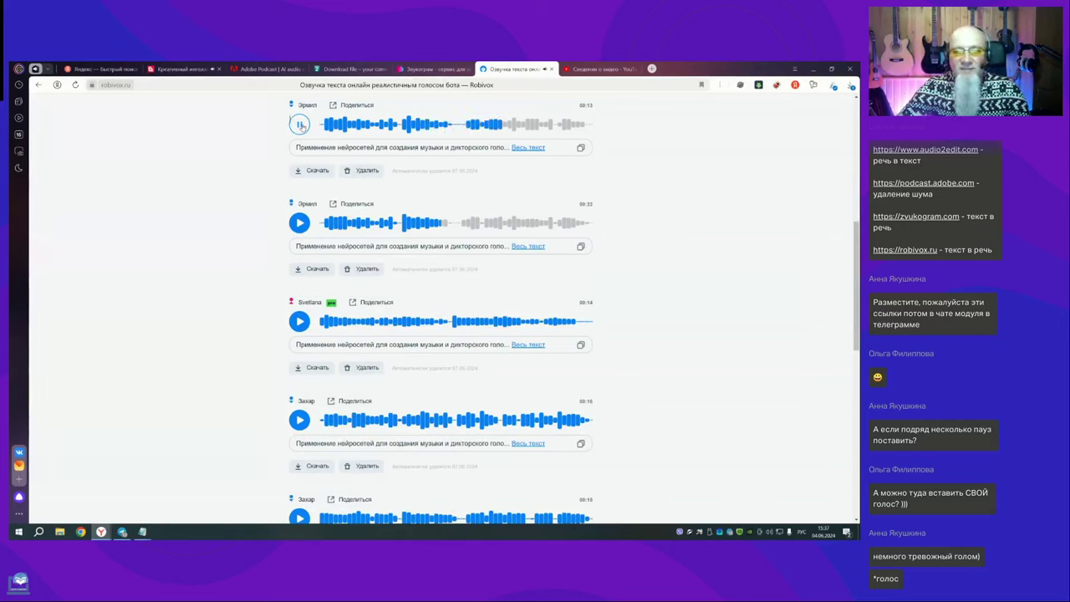
click(300, 125)
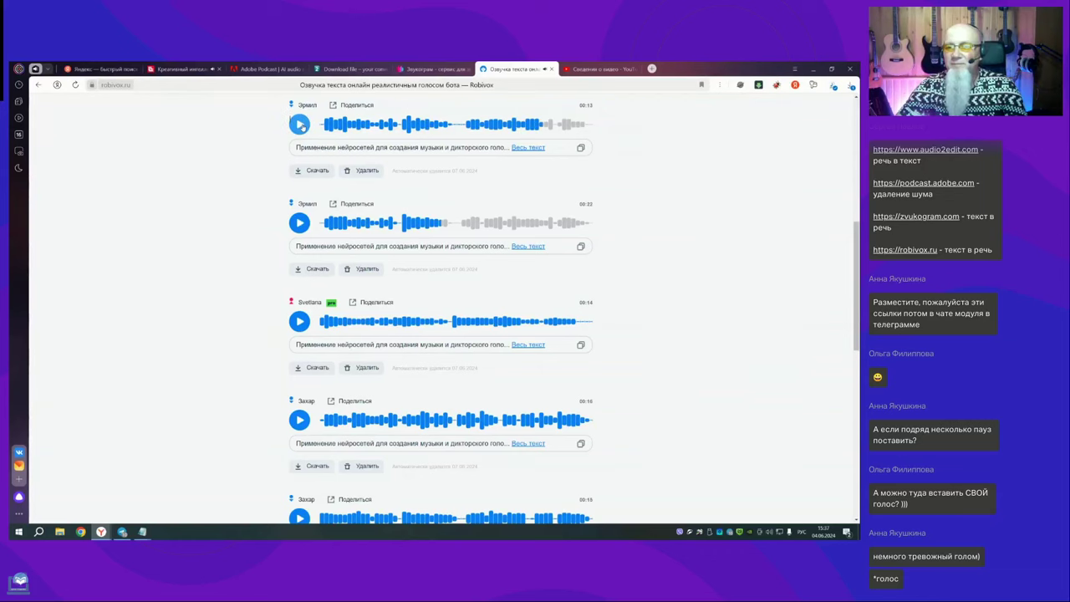
Step: Set the Эрмил voice's speed back to обычная
scroll(677, 243, up, 3)
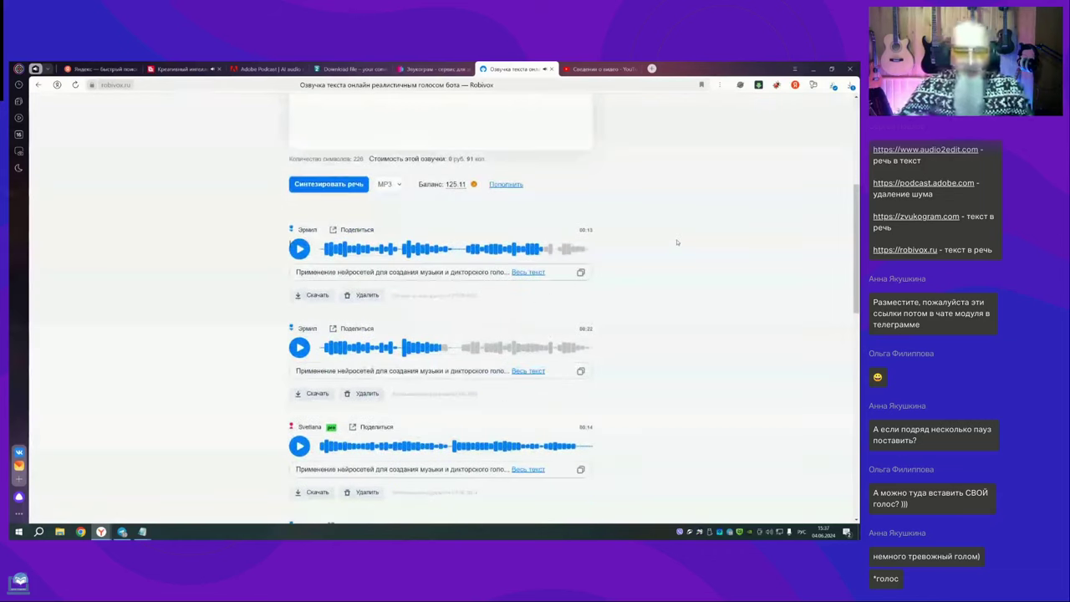
scroll(677, 243, up, 5)
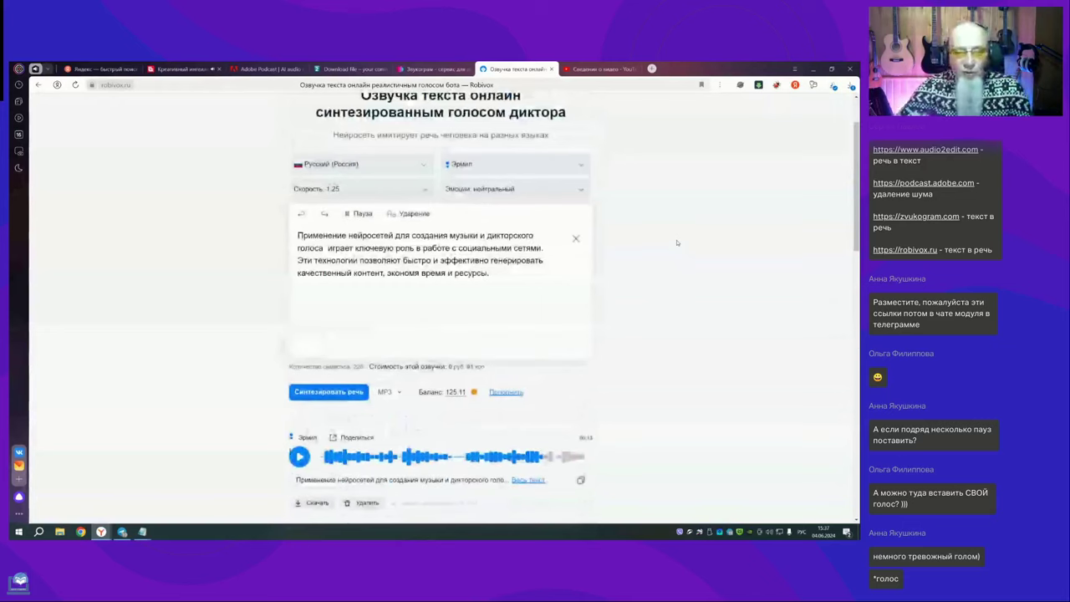
click(427, 191)
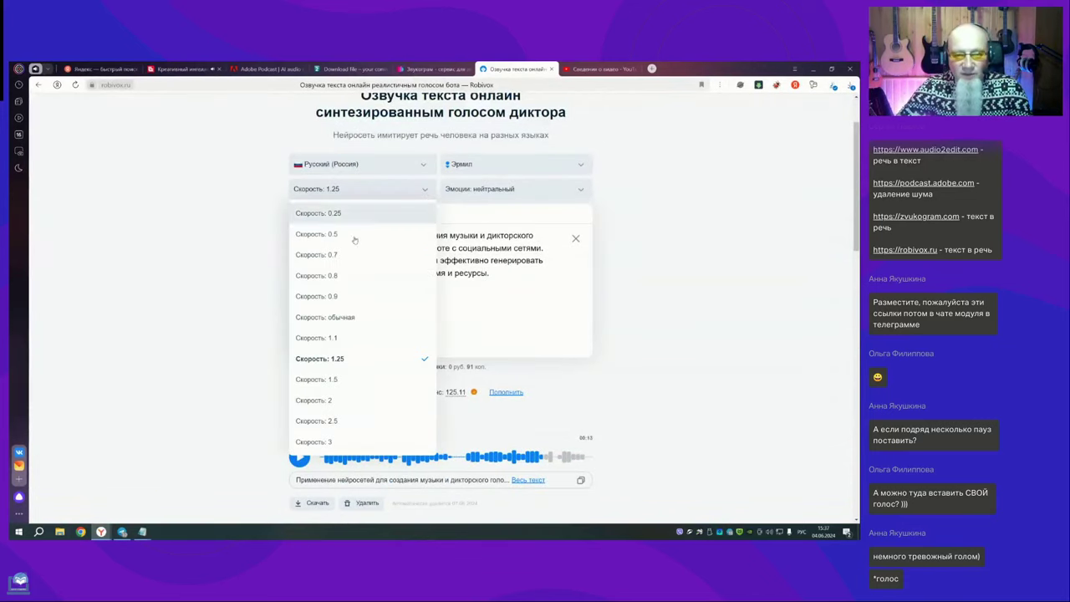
click(341, 317)
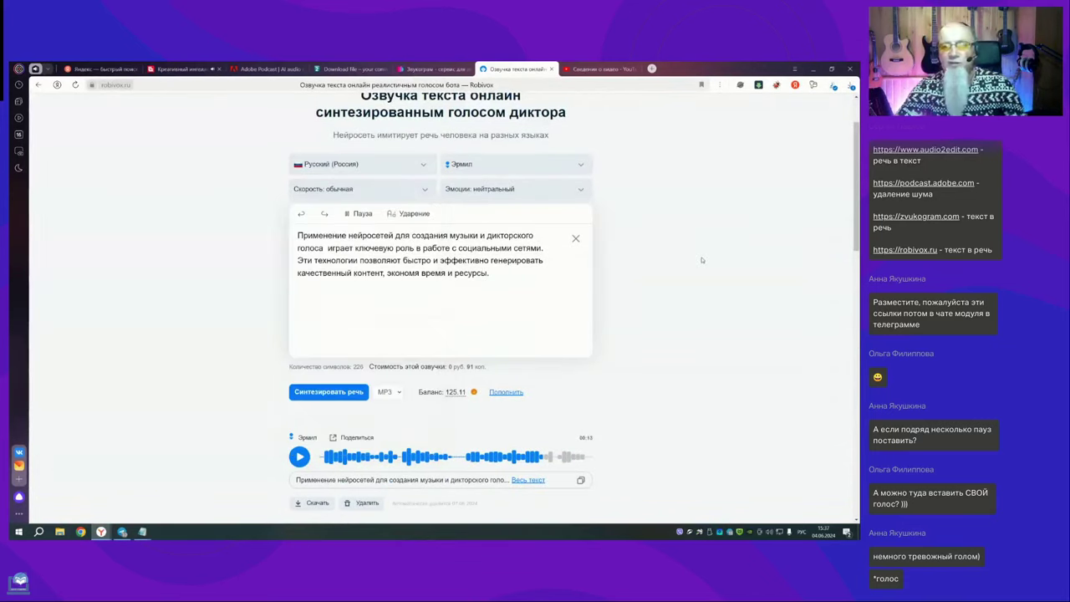
Step: Look over the Эрмил voice's emotions and the list of available voices, and return to the МТС Линк webinar page
click(583, 193)
click(583, 193)
click(577, 167)
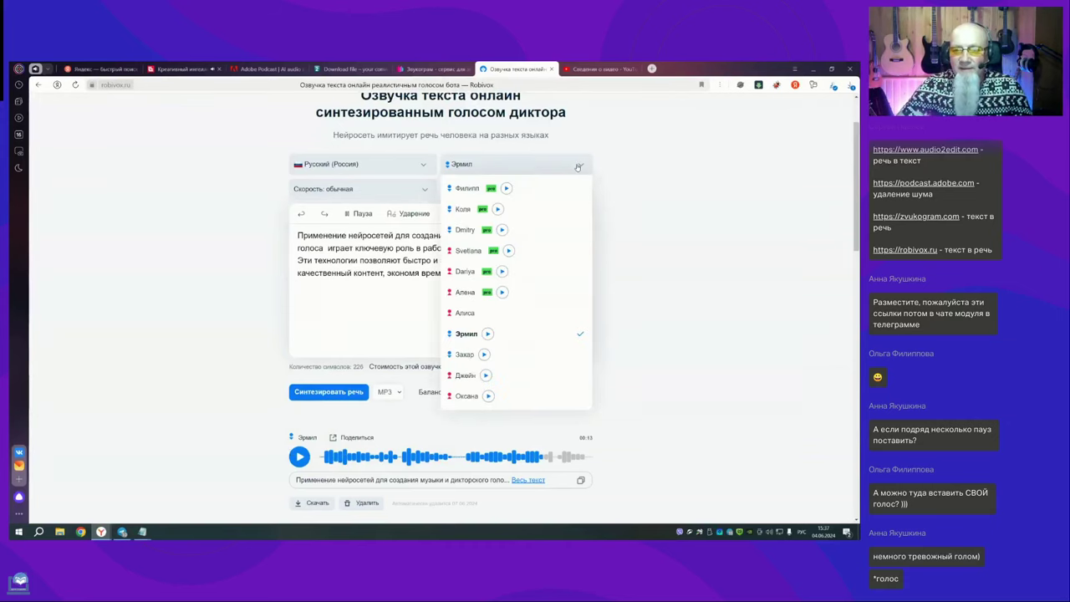
click(711, 240)
scroll(710, 240, down, 2)
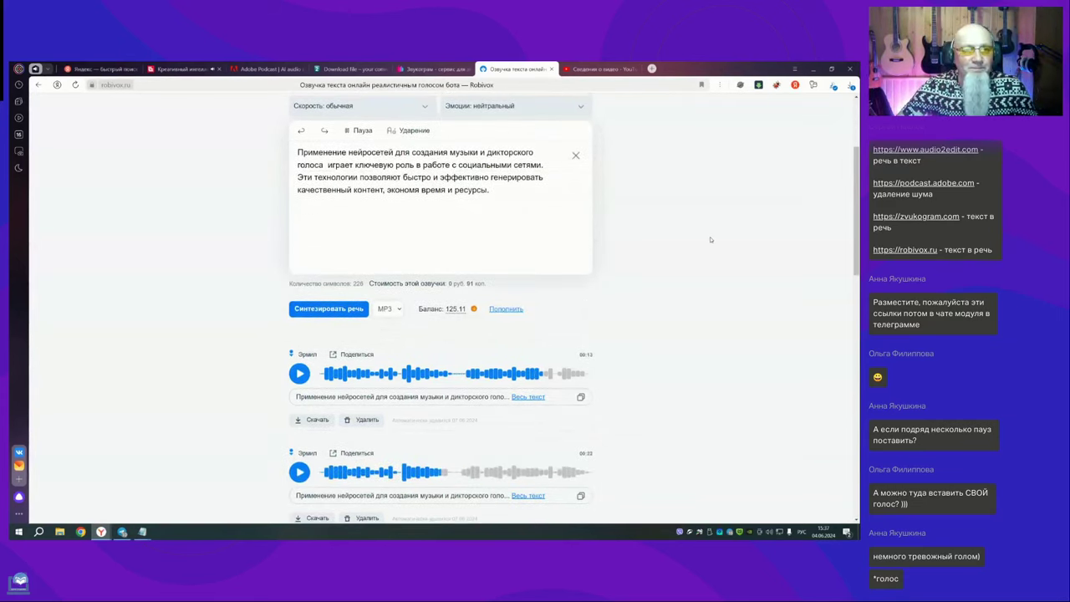
click(182, 69)
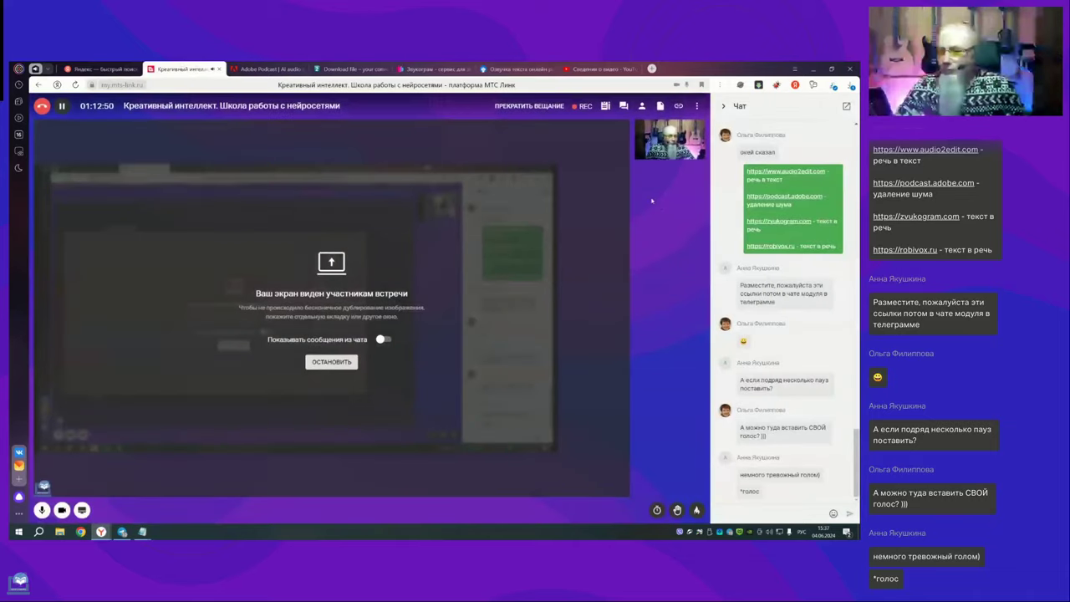
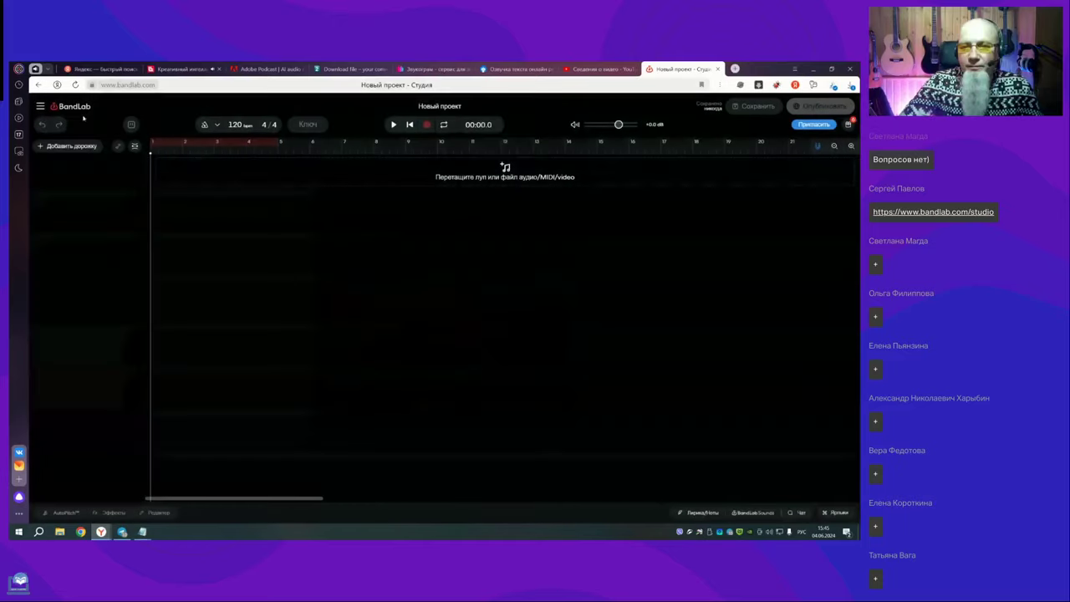
Step: Leave the empty BandLab Studio project and open BandLab's Мастеринг service
click(75, 112)
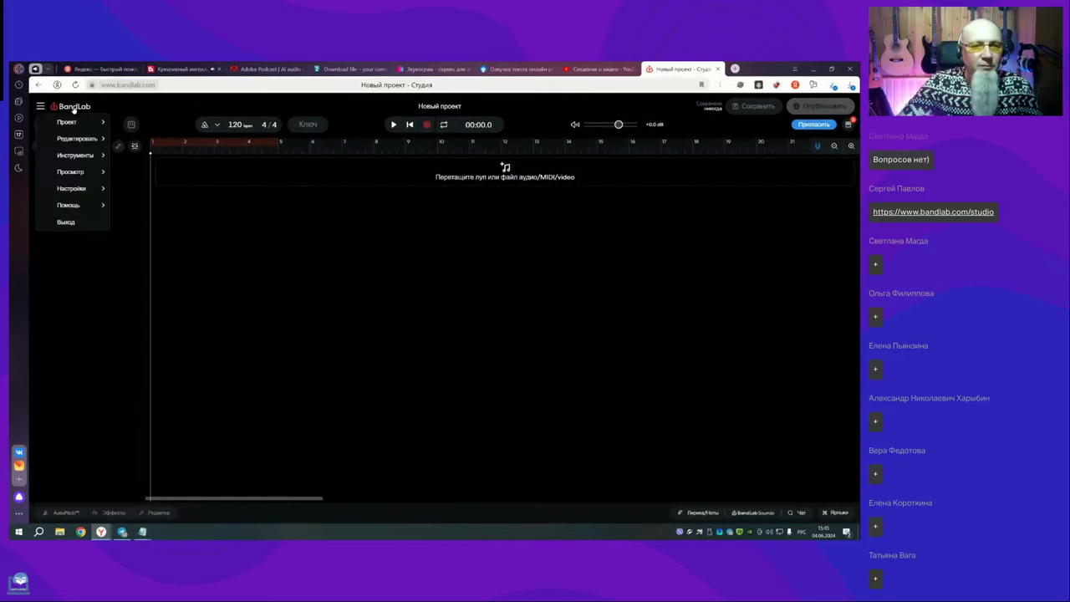
click(43, 110)
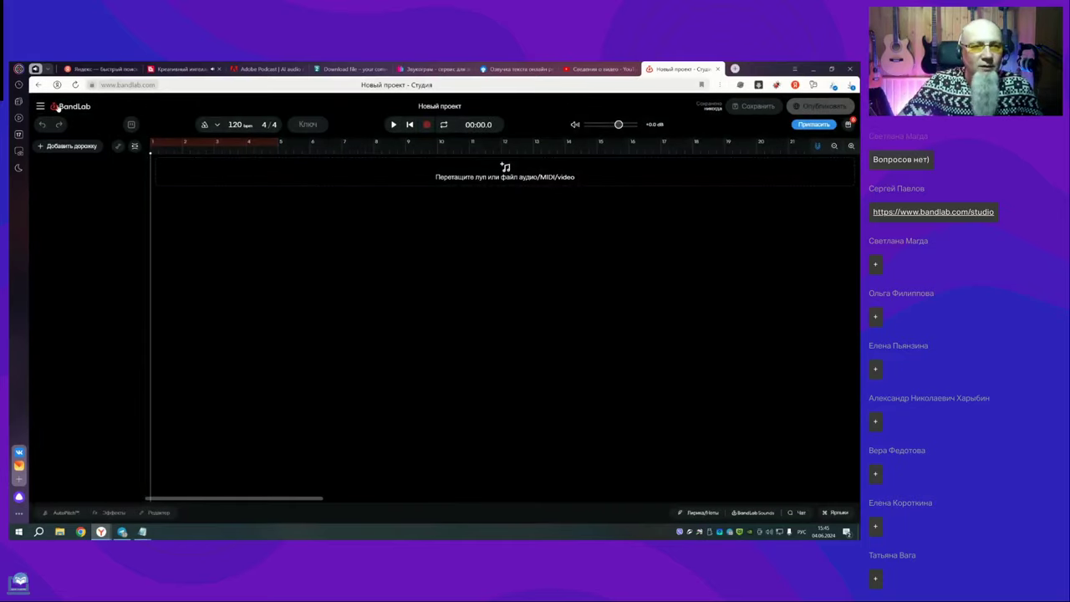
click(59, 109)
click(39, 85)
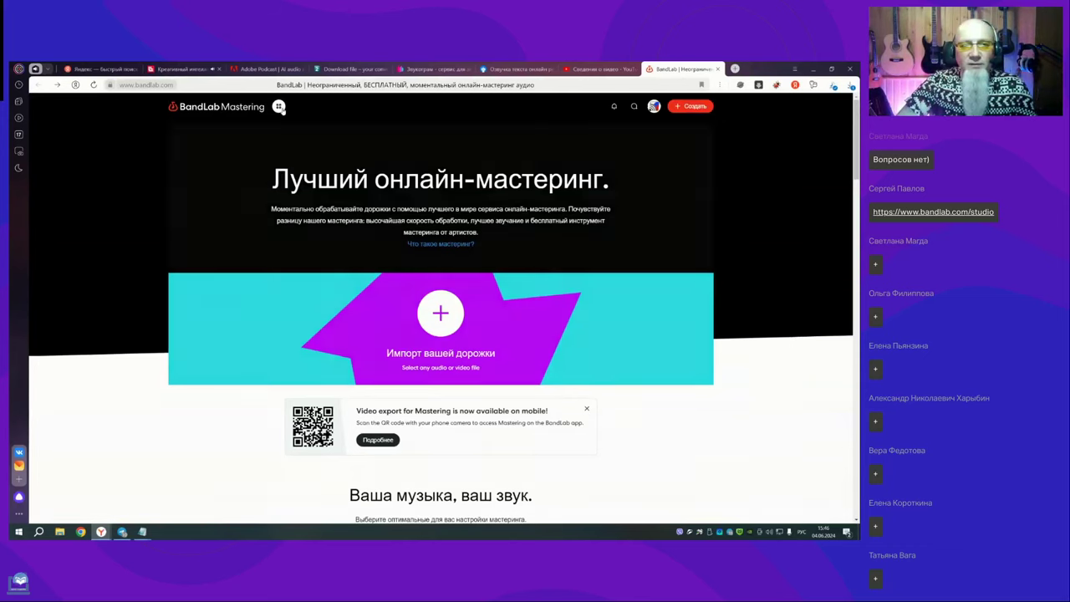
click(279, 107)
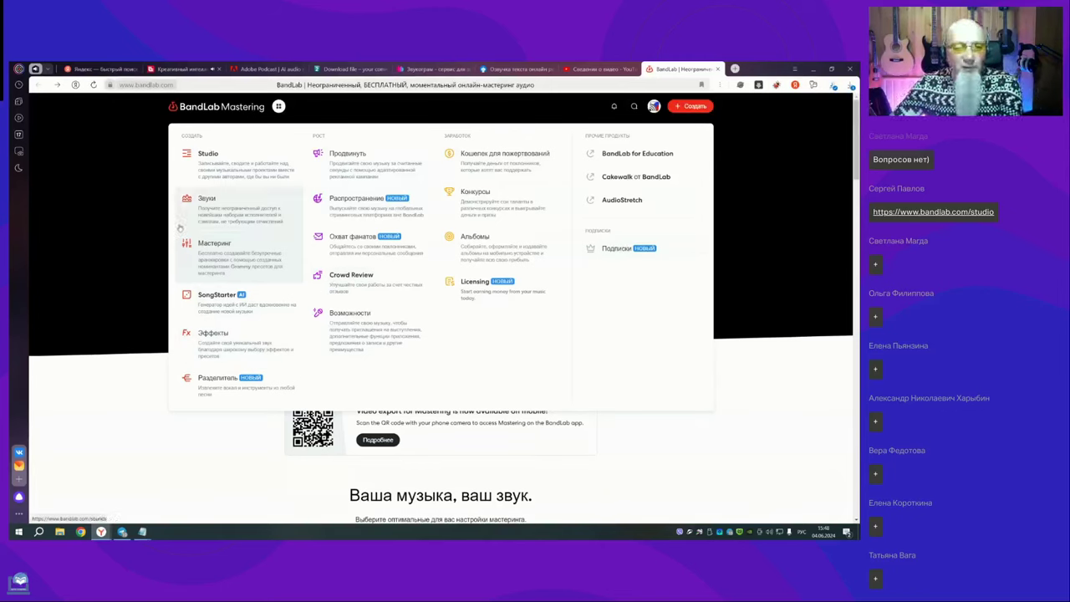
click(224, 251)
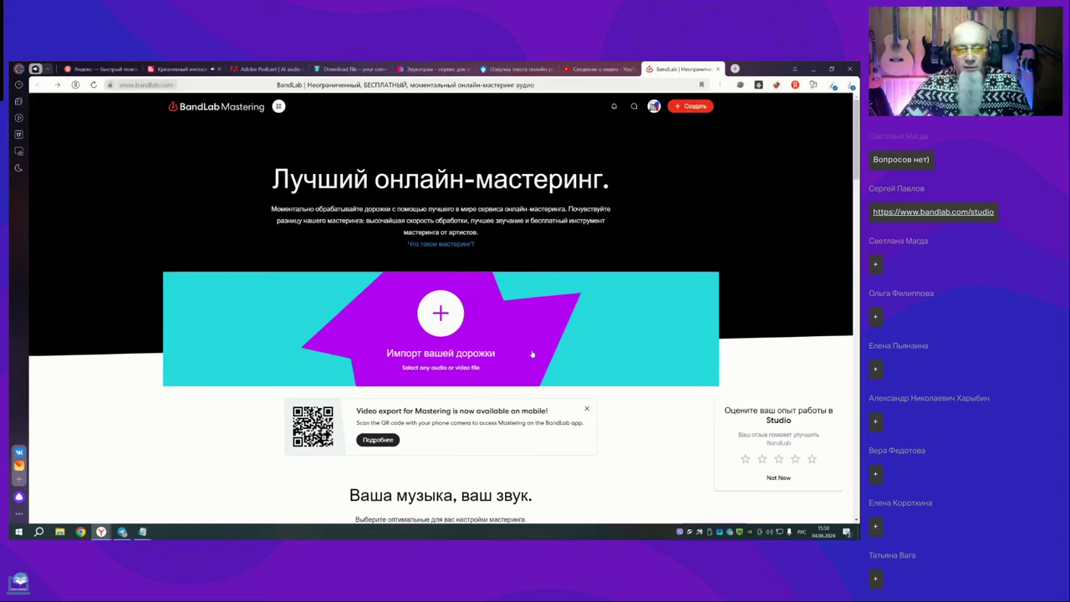
Step: Try to import Наверно верно без нормализации.wav from the ПЛЕЙБЭК test folder on the desktop for mastering
click(455, 312)
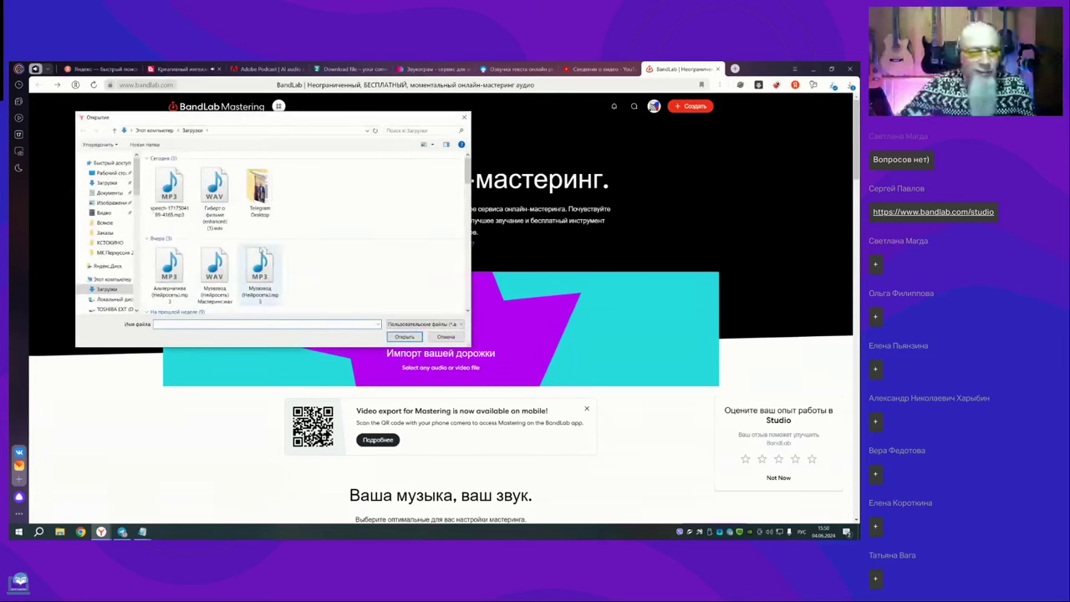
click(109, 172)
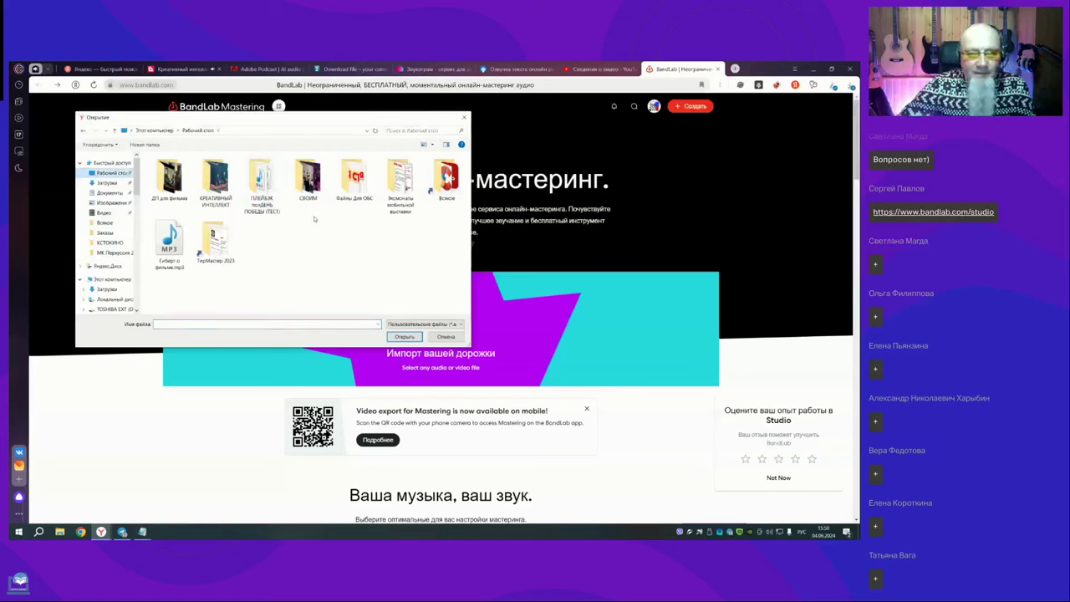
double_click(262, 180)
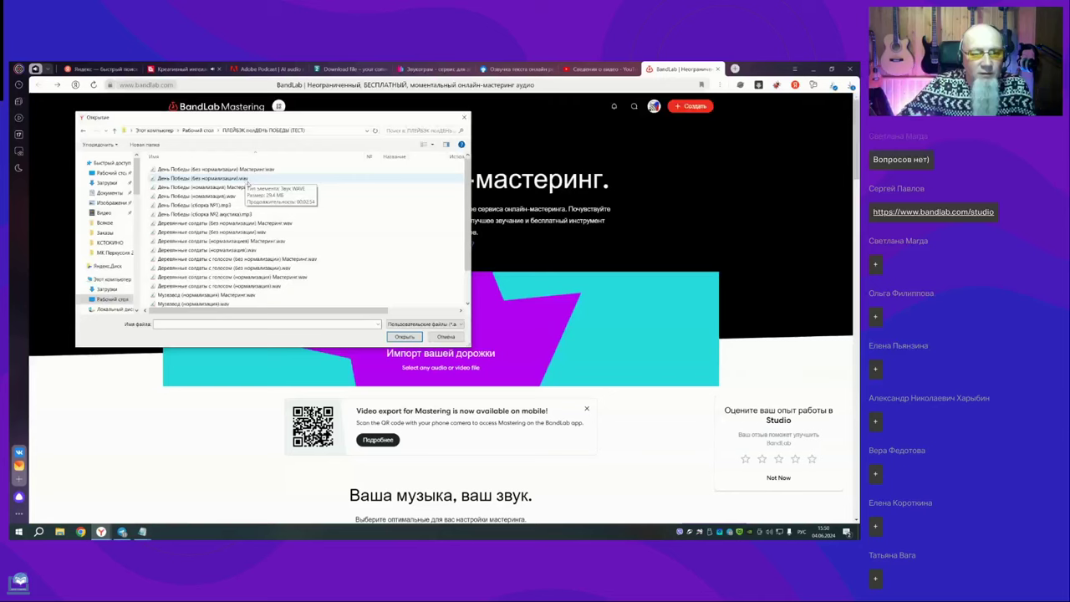
scroll(310, 237, down, 1)
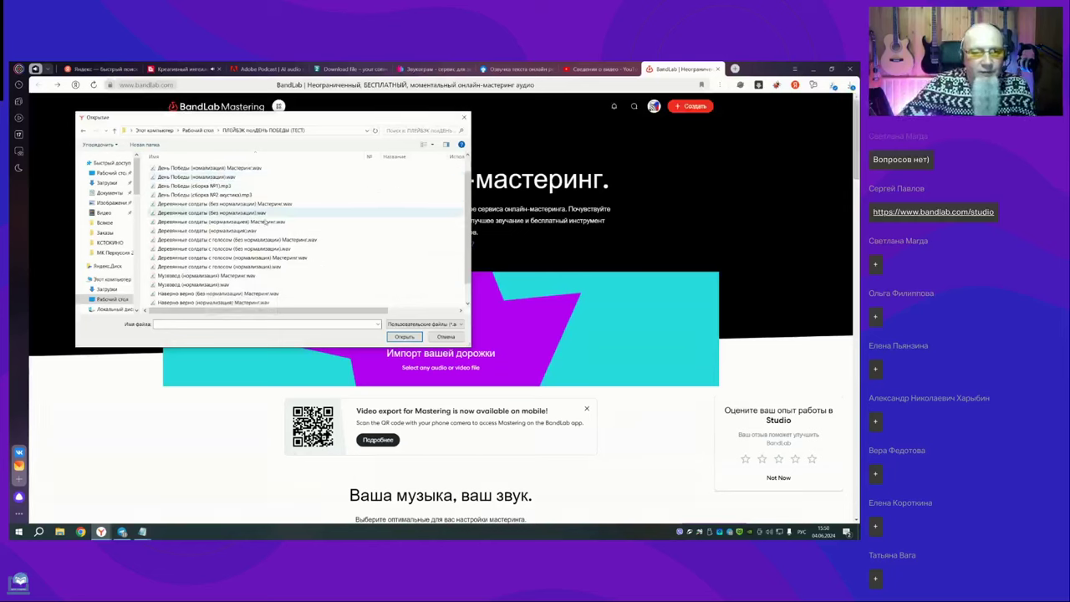
scroll(266, 222, down, 1)
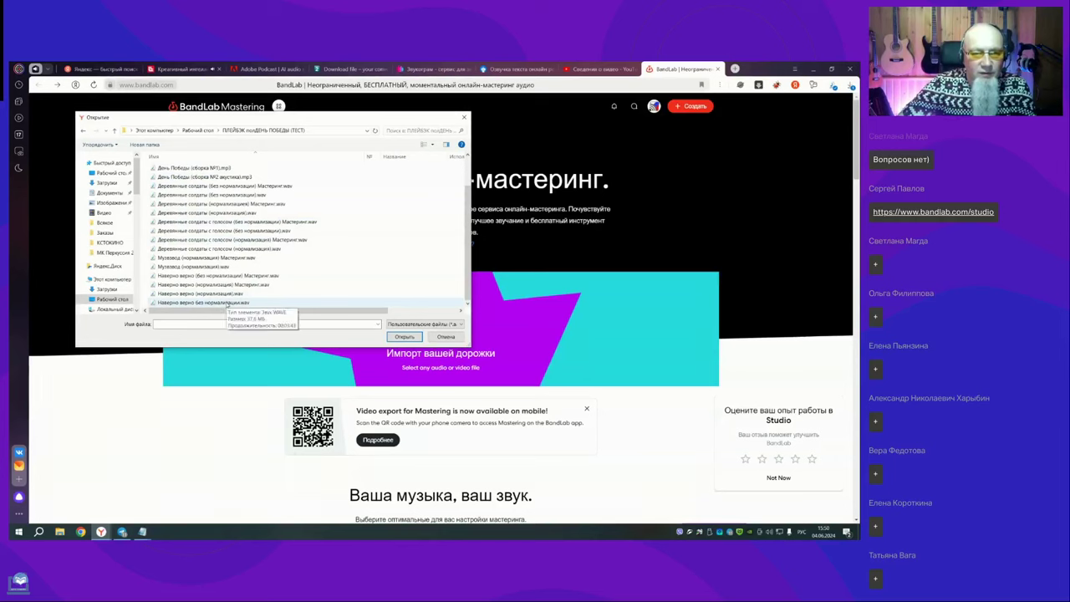
click(228, 302)
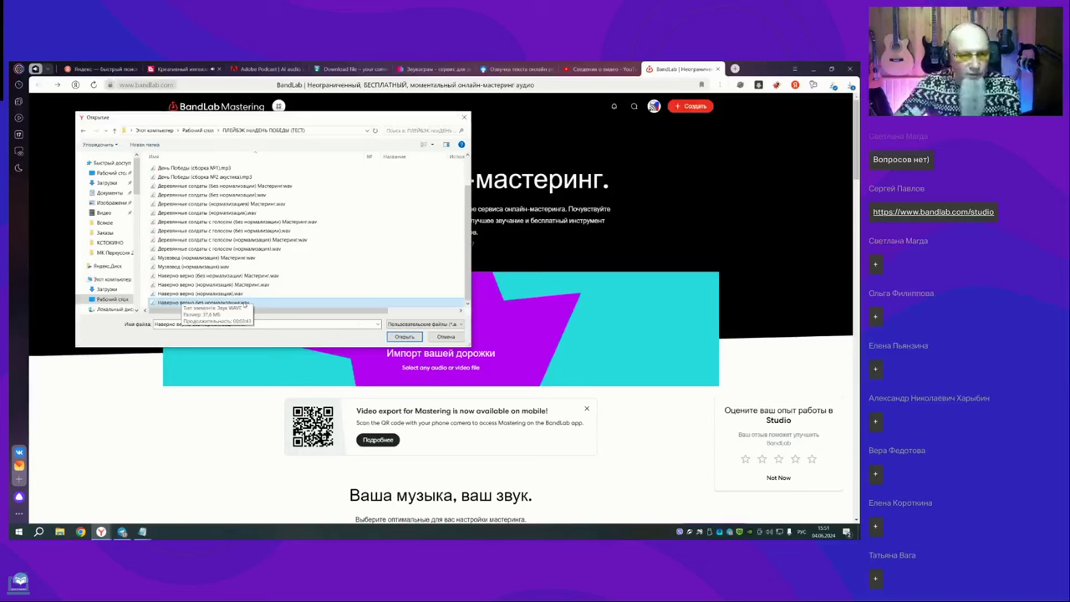
click(406, 337)
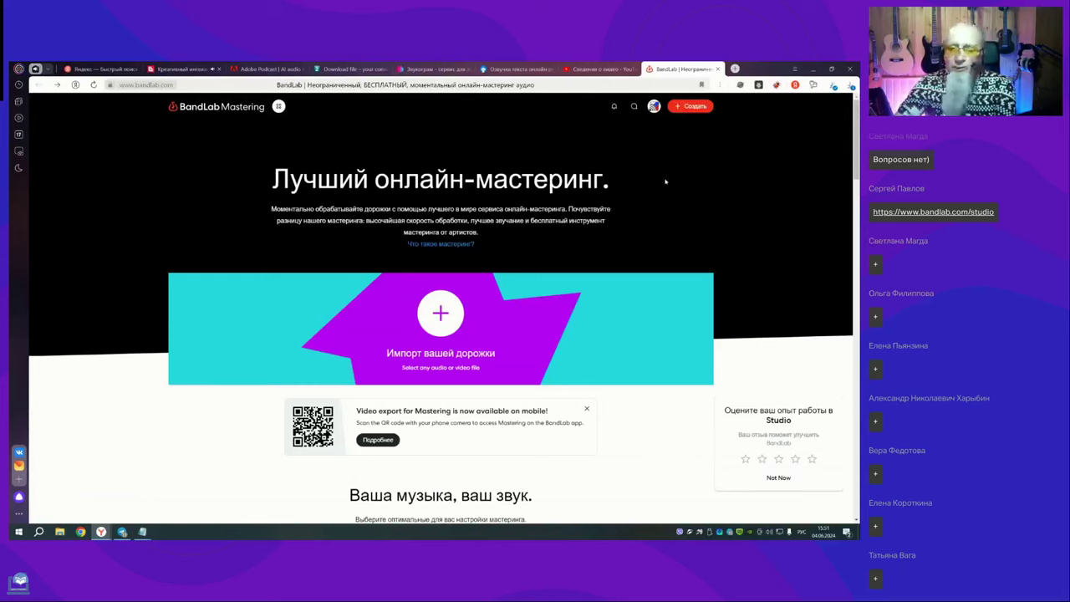
Step: Try once more to import the same Наверно верно без нормализации.wav track
click(440, 313)
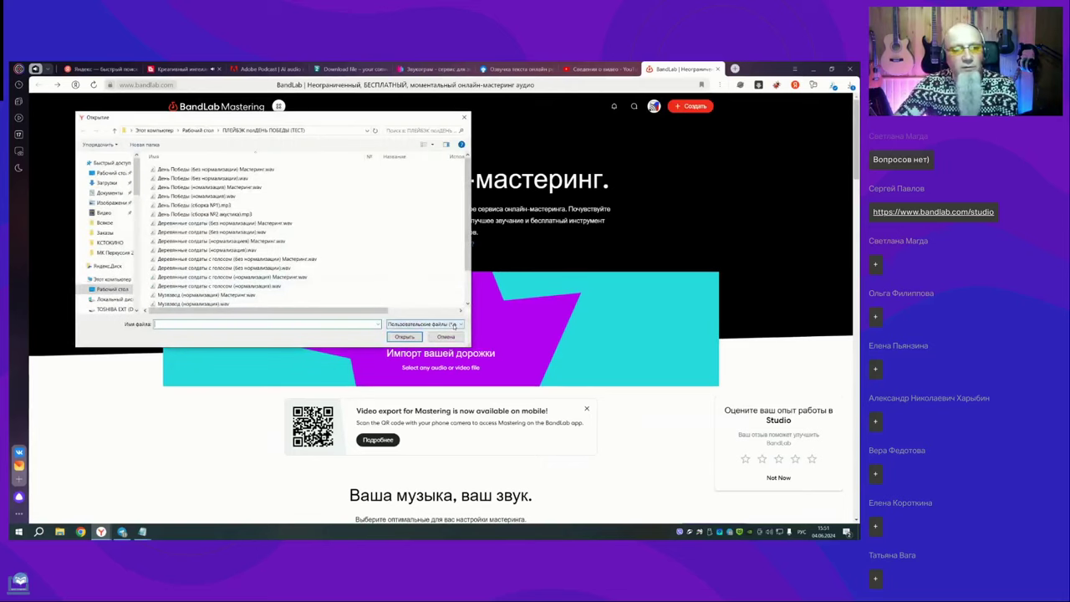
drag(466, 188, 469, 199)
click(218, 302)
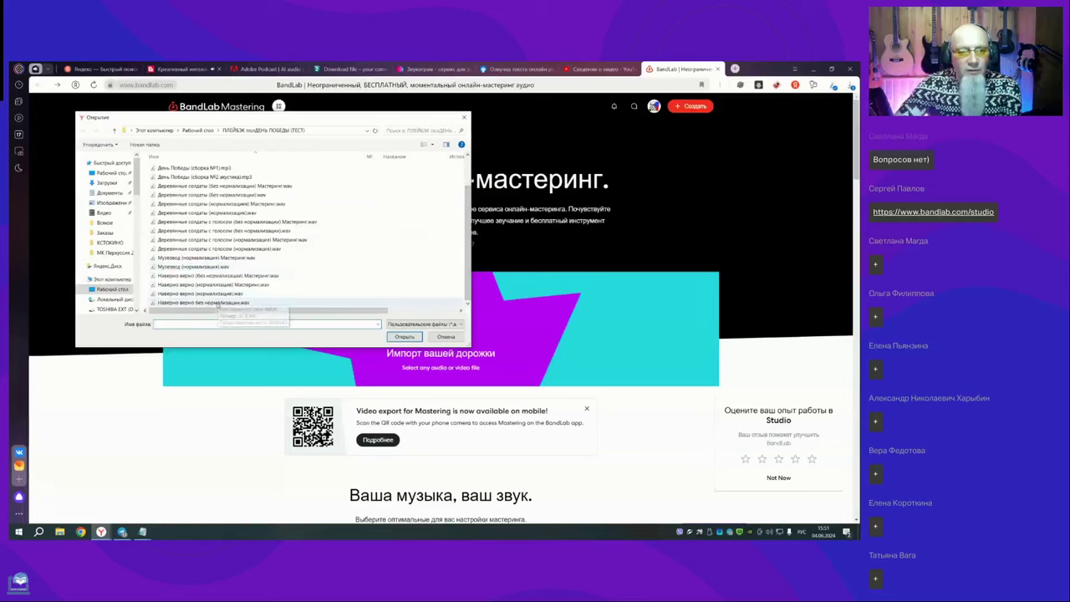
click(400, 337)
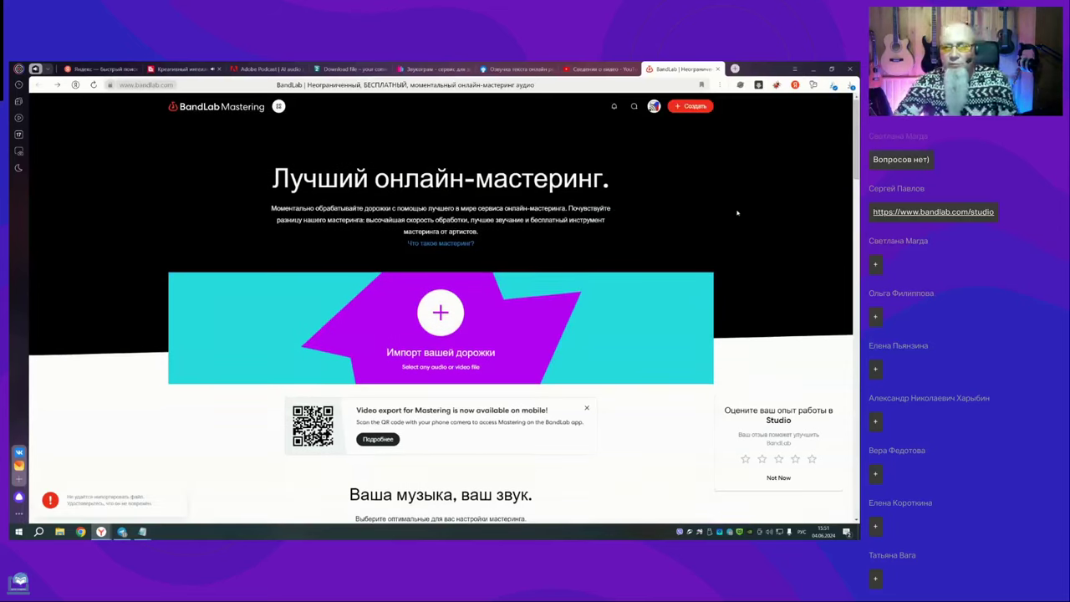
Step: Look over the mastering presets Универсальная, Огонь, Четкость and Лента, and play the Универсальная sample
scroll(740, 211, down, 2)
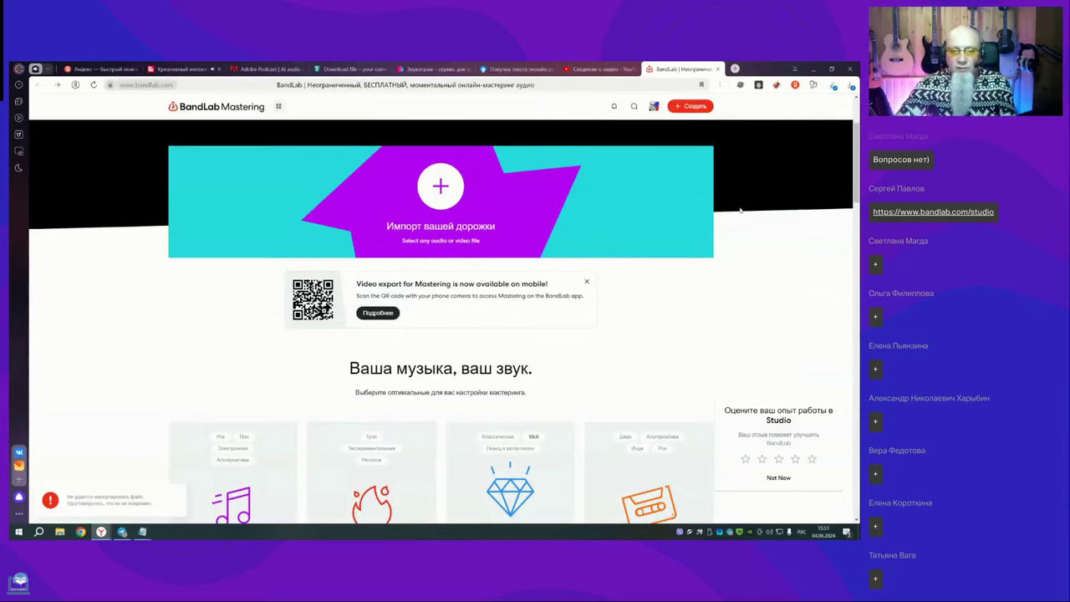
scroll(740, 211, down, 4)
scroll(740, 209, up, 1)
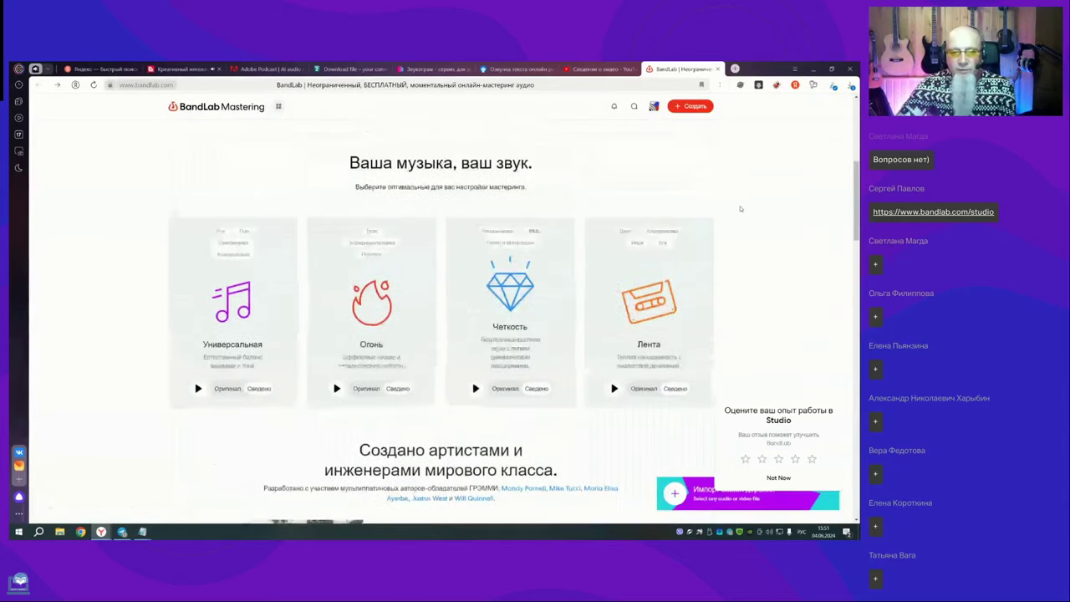
scroll(740, 209, up, 1)
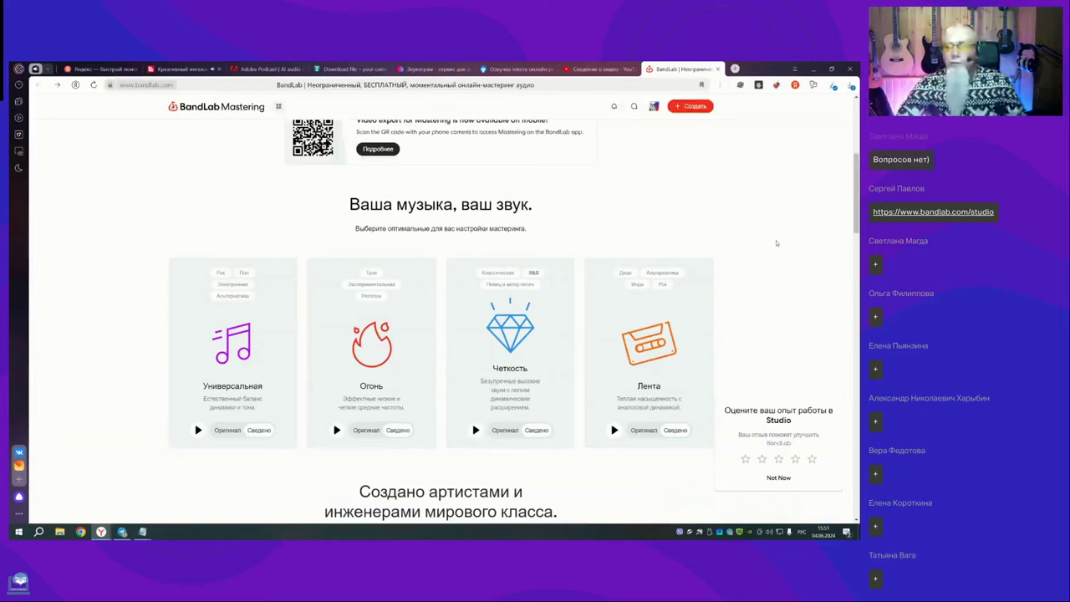
scroll(777, 243, up, 1)
scroll(777, 242, down, 2)
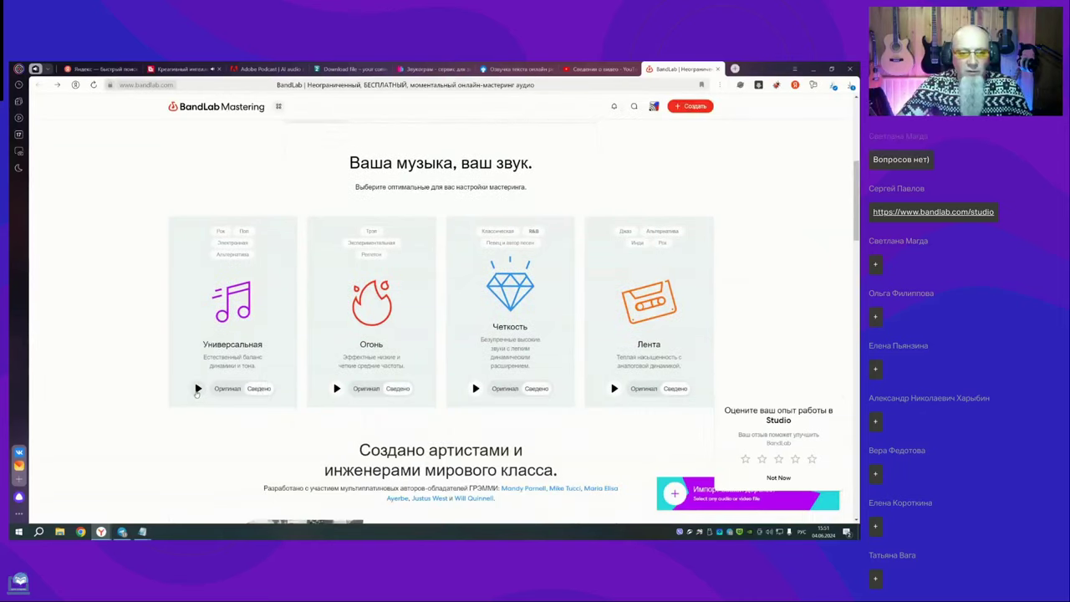
click(198, 389)
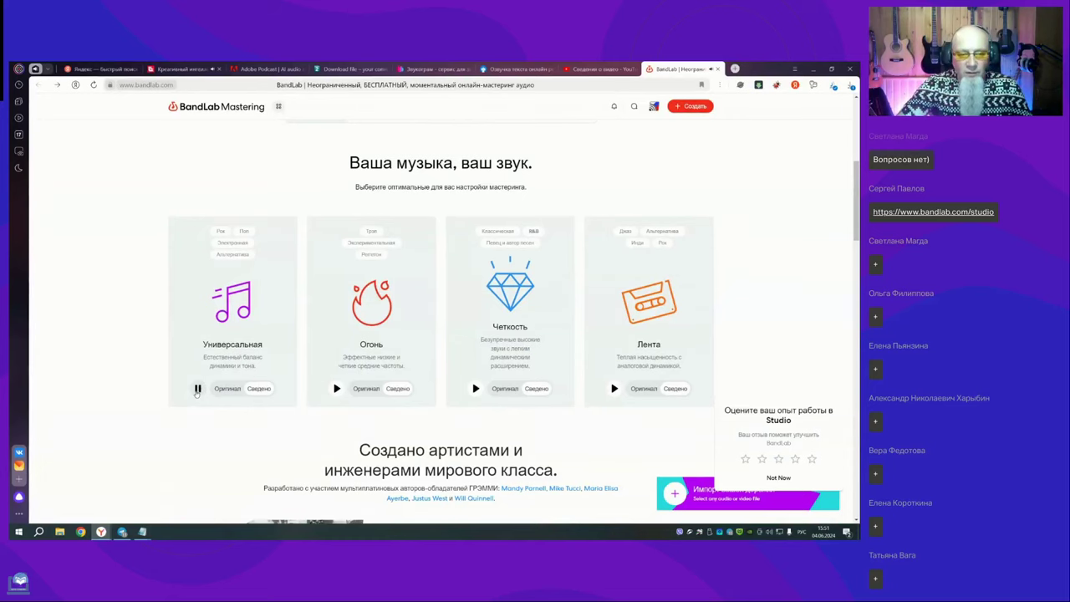
scroll(757, 304, up, 4)
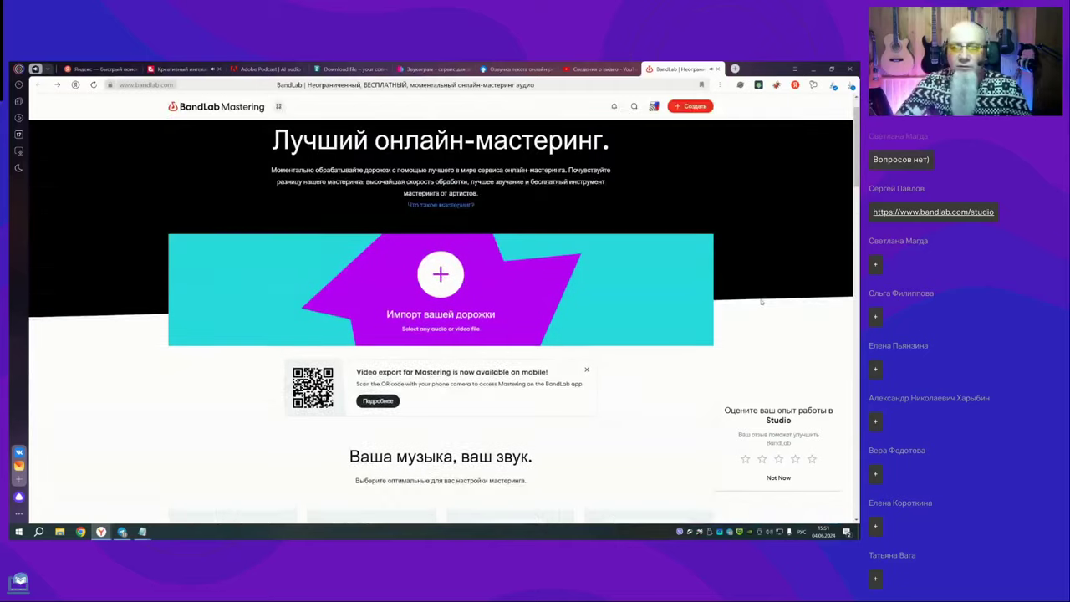
scroll(761, 303, up, 1)
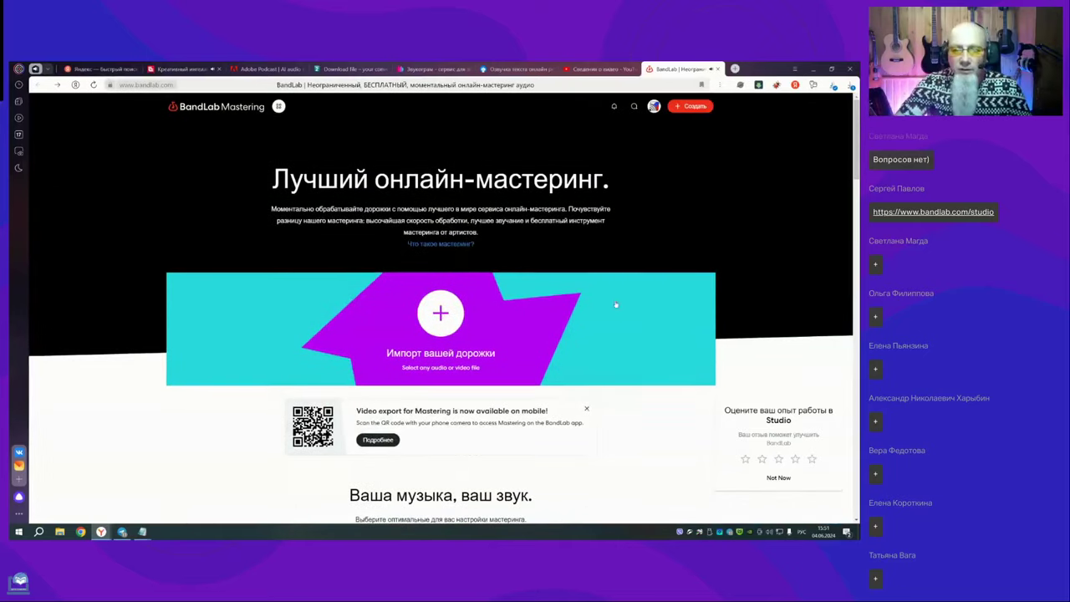
Step: Dismiss the mobile video export notice and import День Победы (номализация).wav for mastering
click(586, 408)
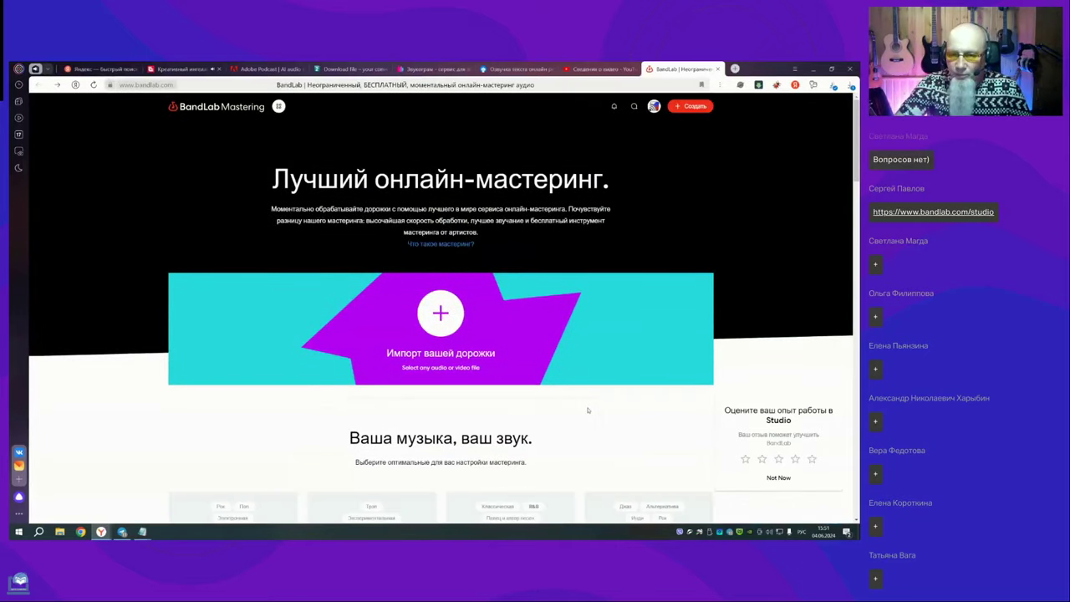
click(441, 313)
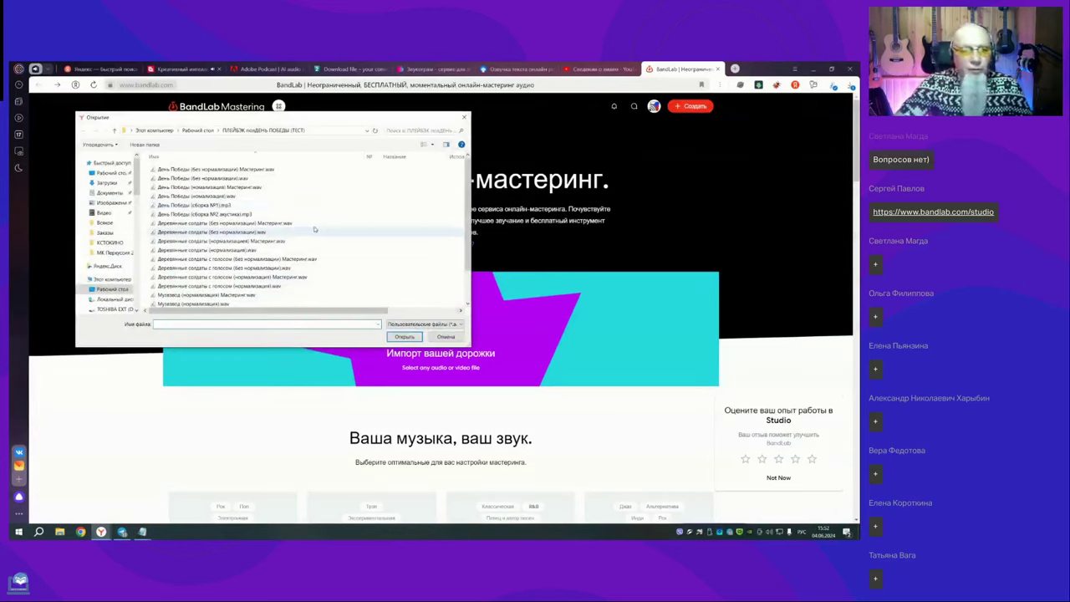
click(219, 196)
click(408, 336)
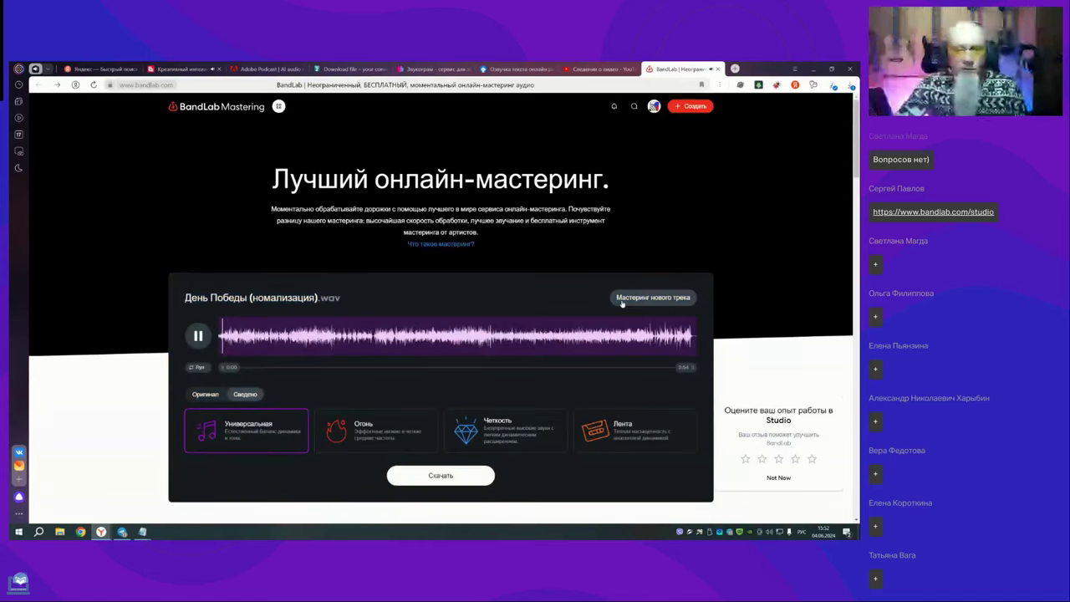
Step: Compare the track's Оригинал and Сведено versions during playback with the Универсальная preset, ending on Сведено, and pause it
click(206, 394)
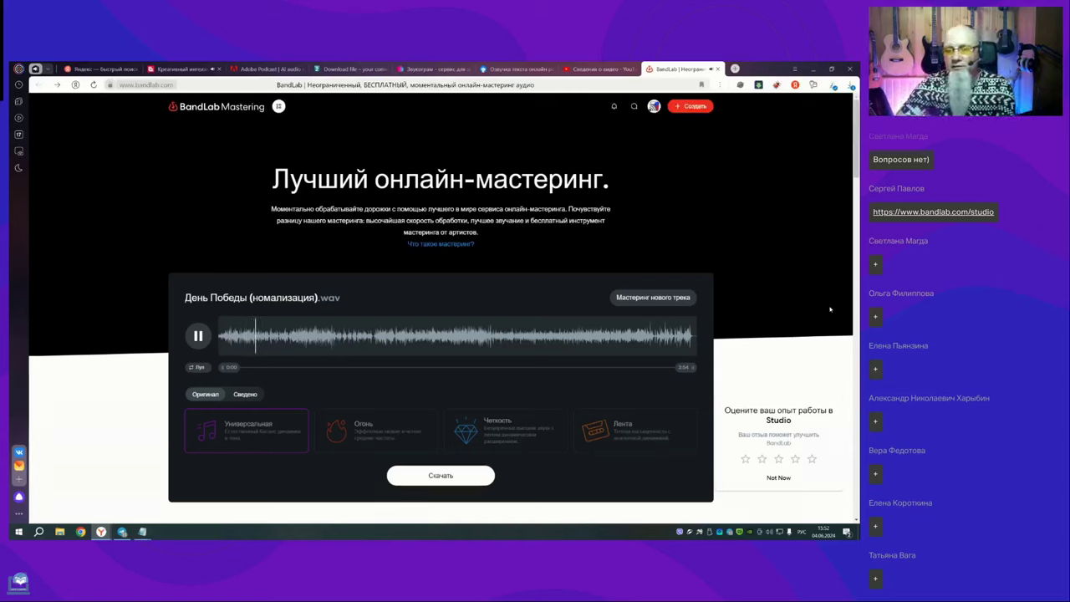
click(258, 397)
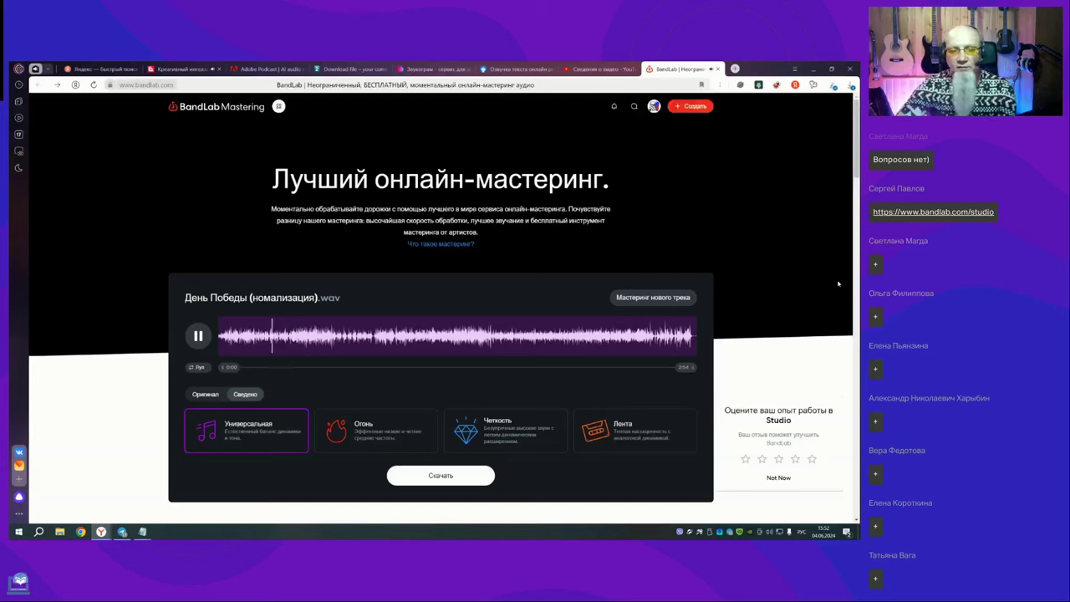
click(201, 396)
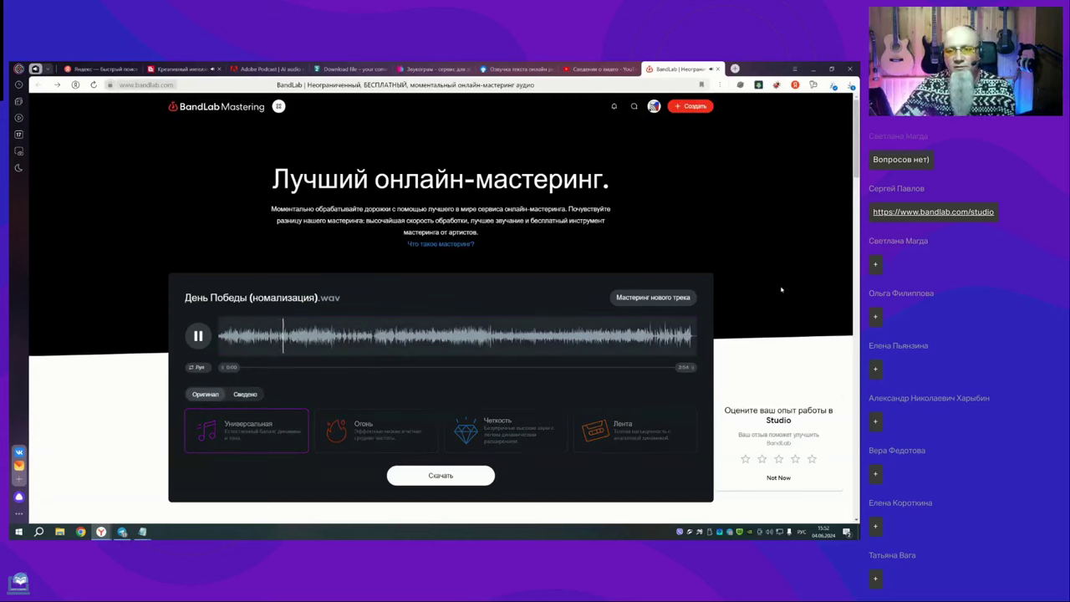
click(247, 395)
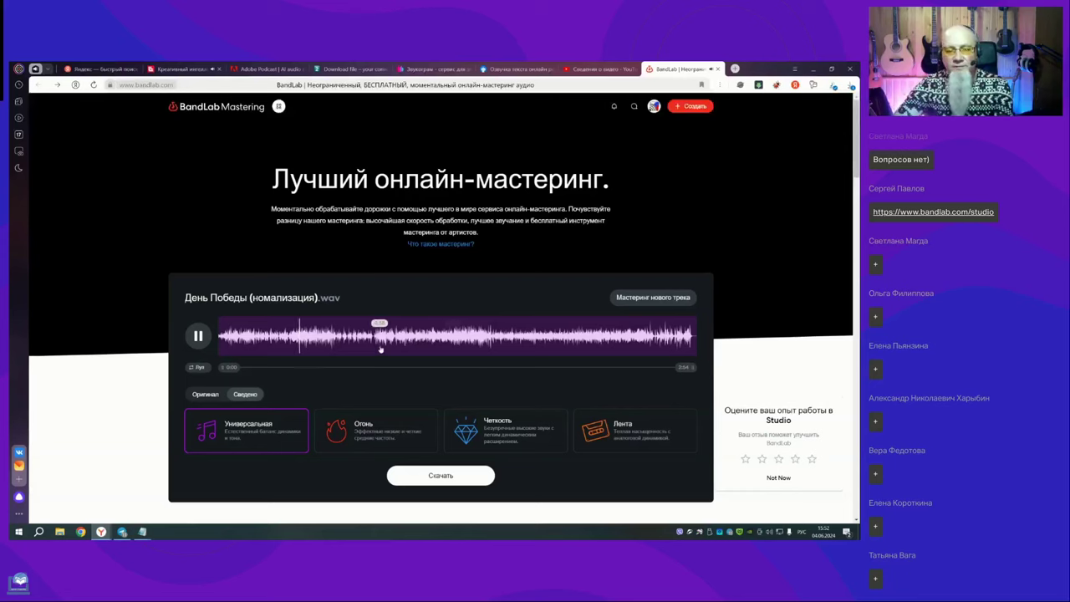
click(206, 395)
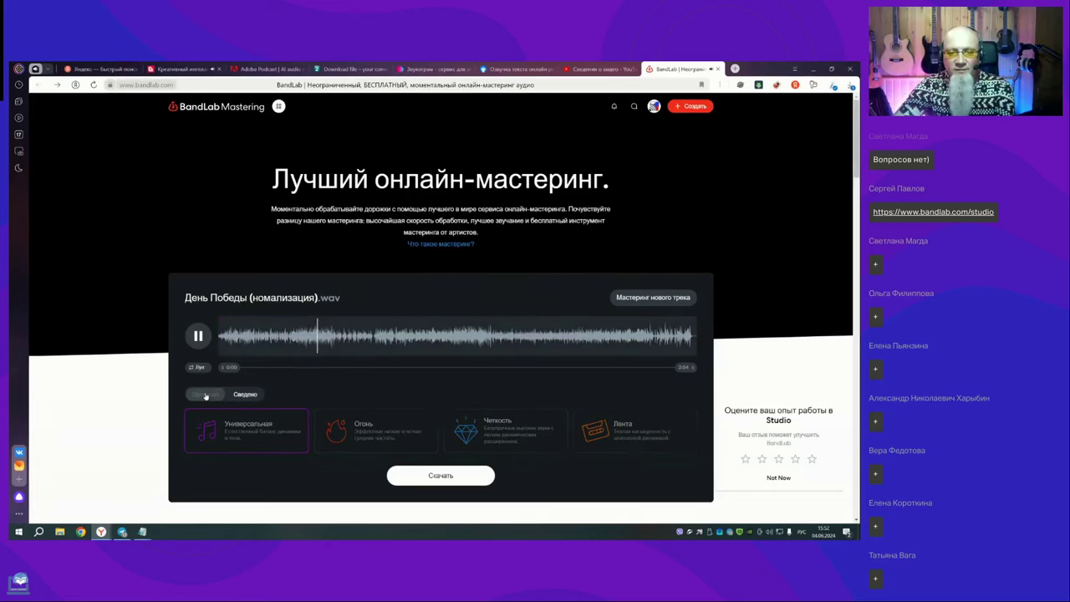
click(247, 395)
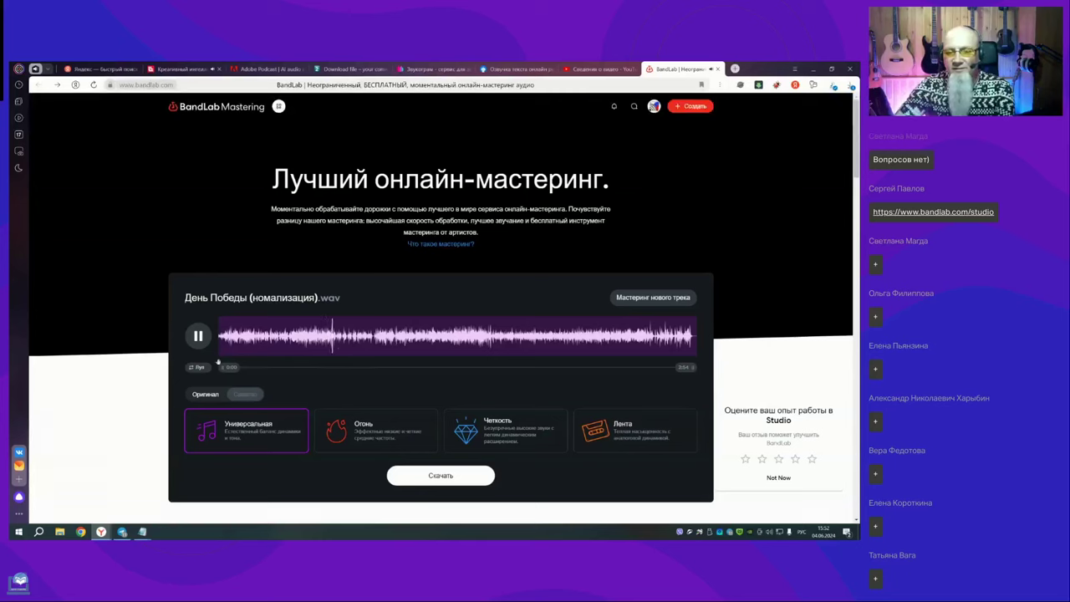
key(space)
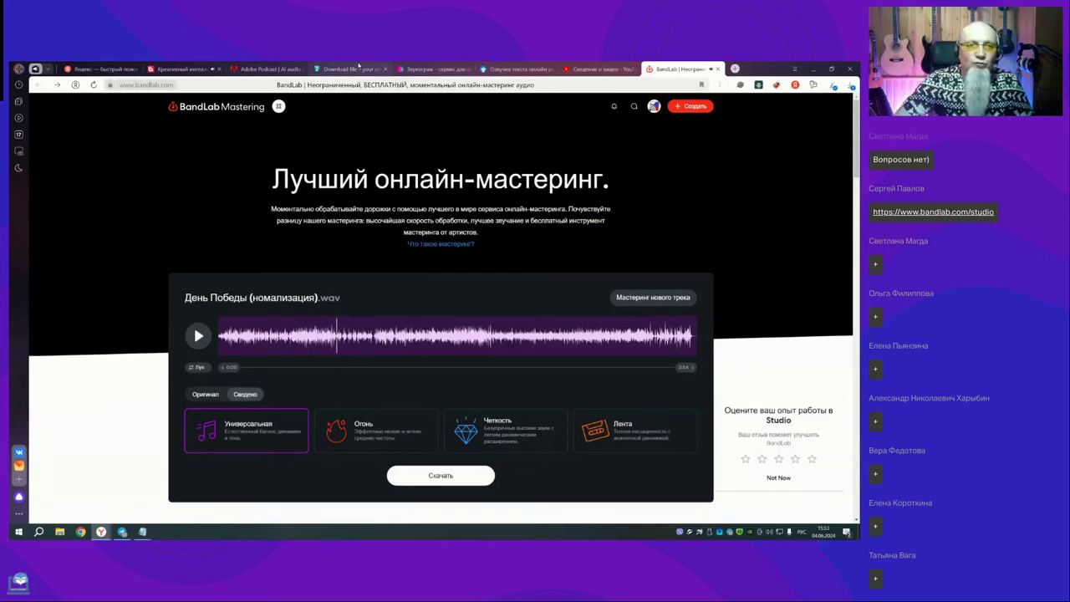
Step: Check the МТС Линк webinar page and switch to the Adobe Podcast page with the enhanced recording
click(182, 68)
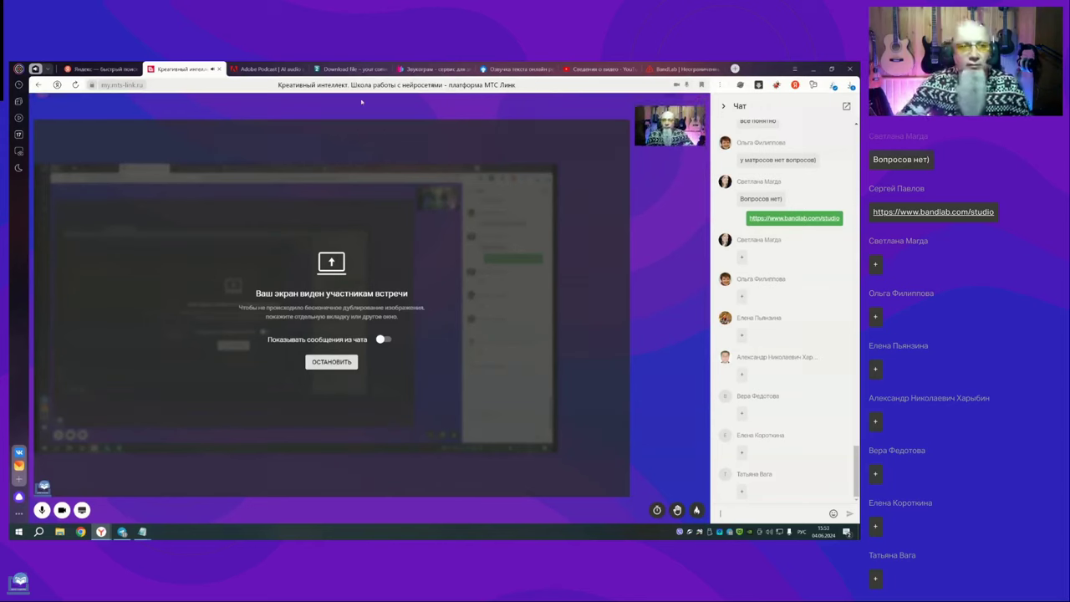
click(279, 67)
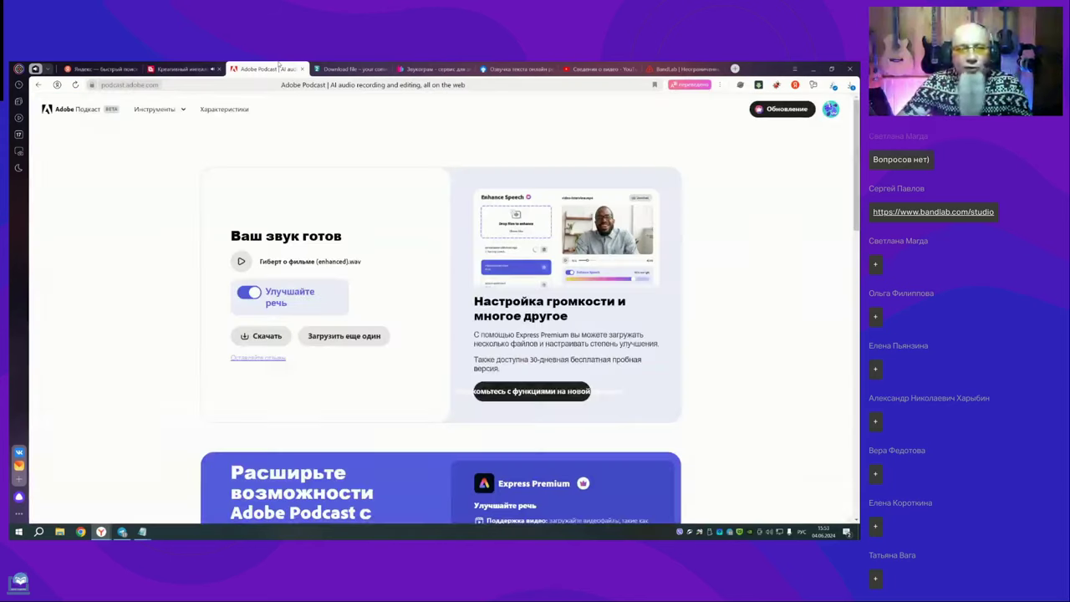
Step: Return to the BandLab mastering page, play the track's middle part, compare Оригинал with Сведено, and pause it on Сведено
click(682, 69)
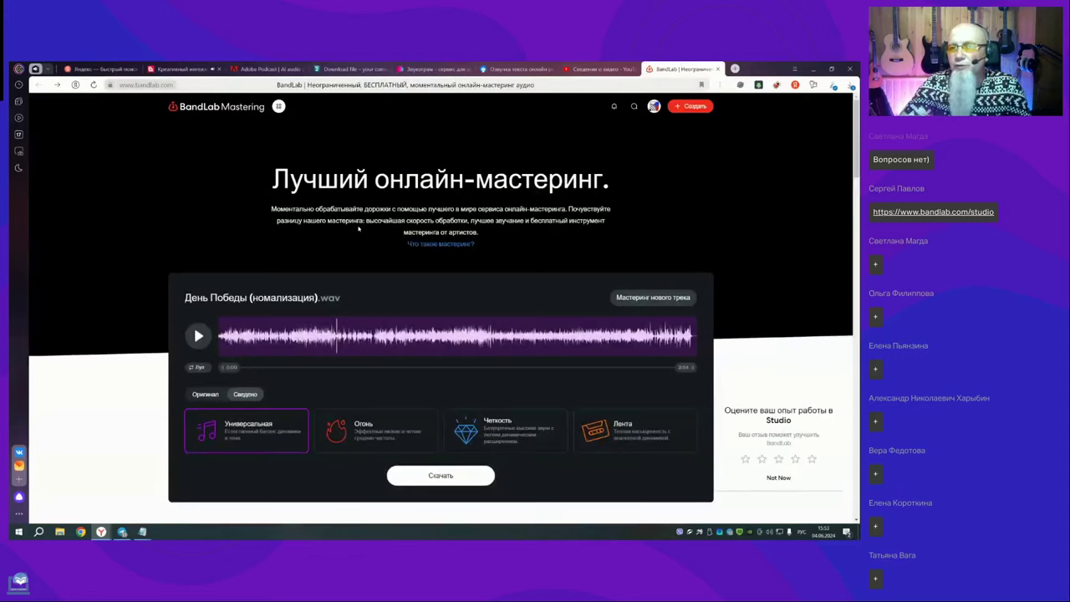
click(198, 337)
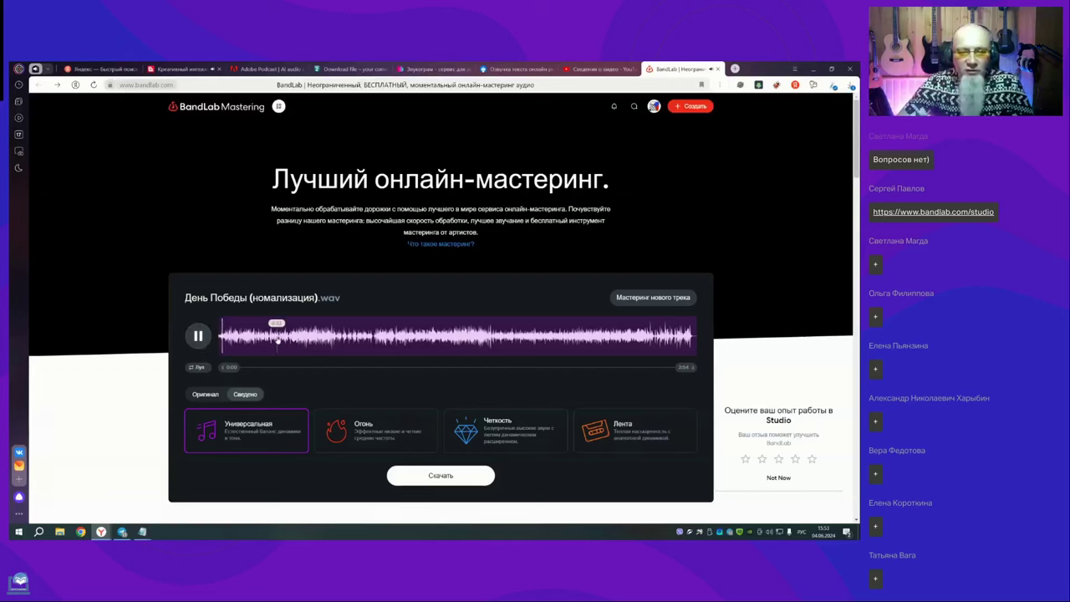
click(348, 339)
click(502, 339)
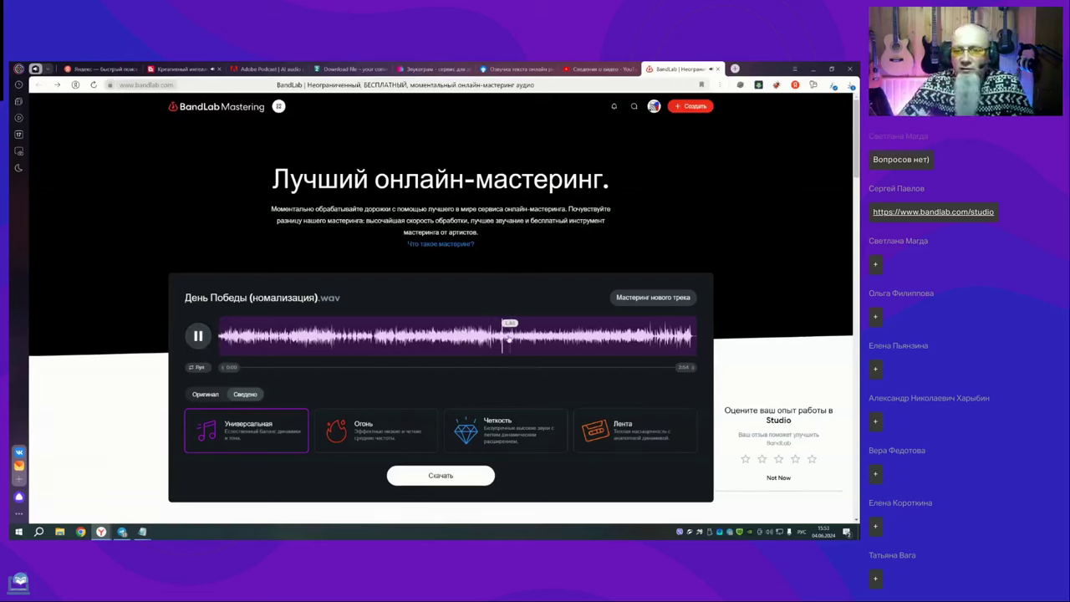
click(206, 394)
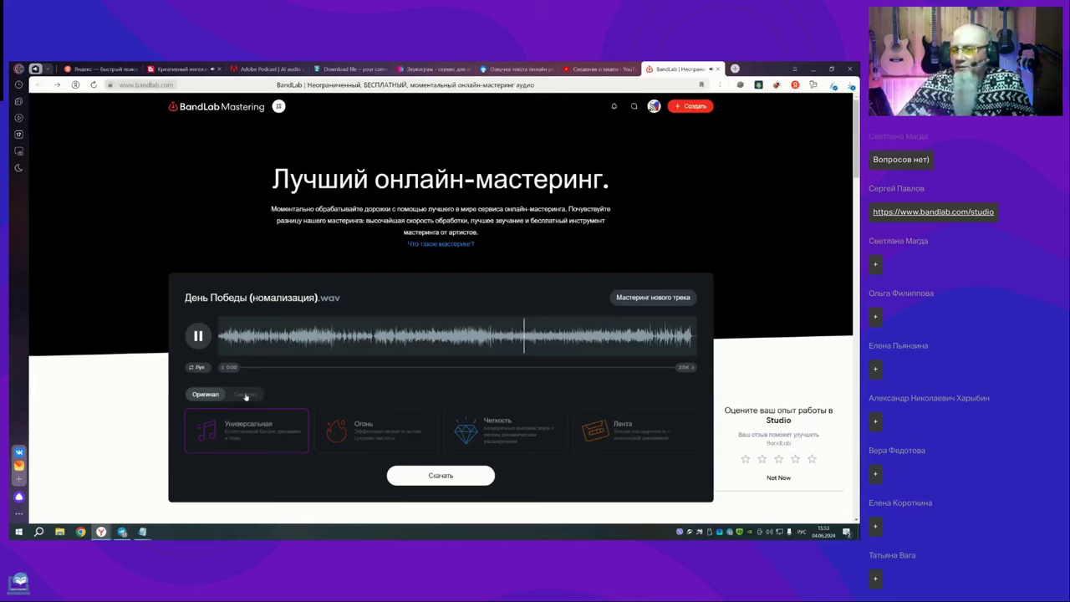
click(246, 395)
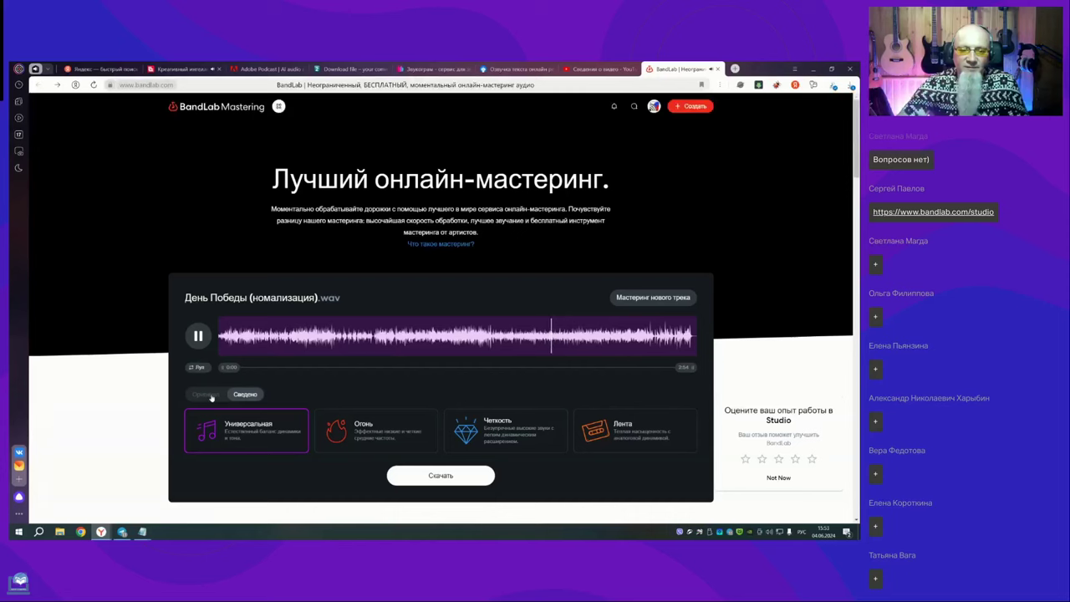
click(210, 335)
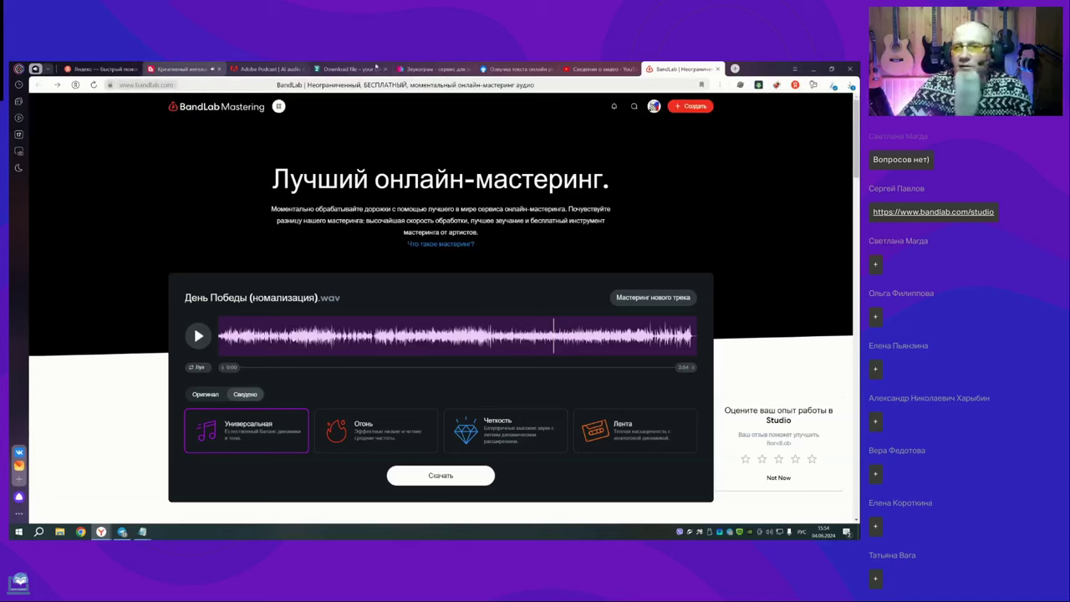
Step: Check the webinar chat on the МТС Линк page and return to the BandLab mastering page
click(153, 67)
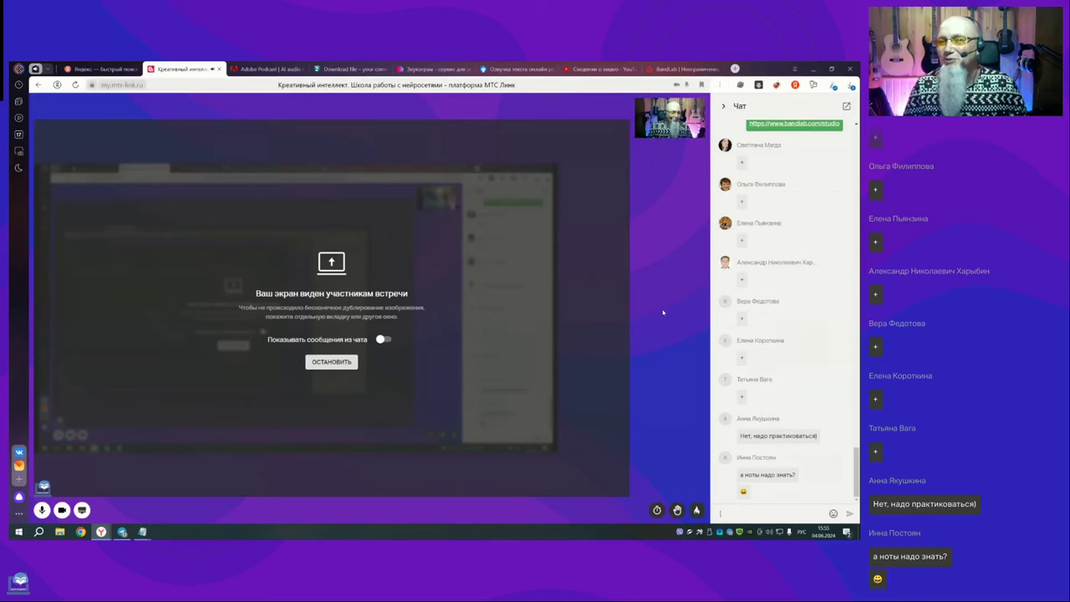
mouse_move(660, 312)
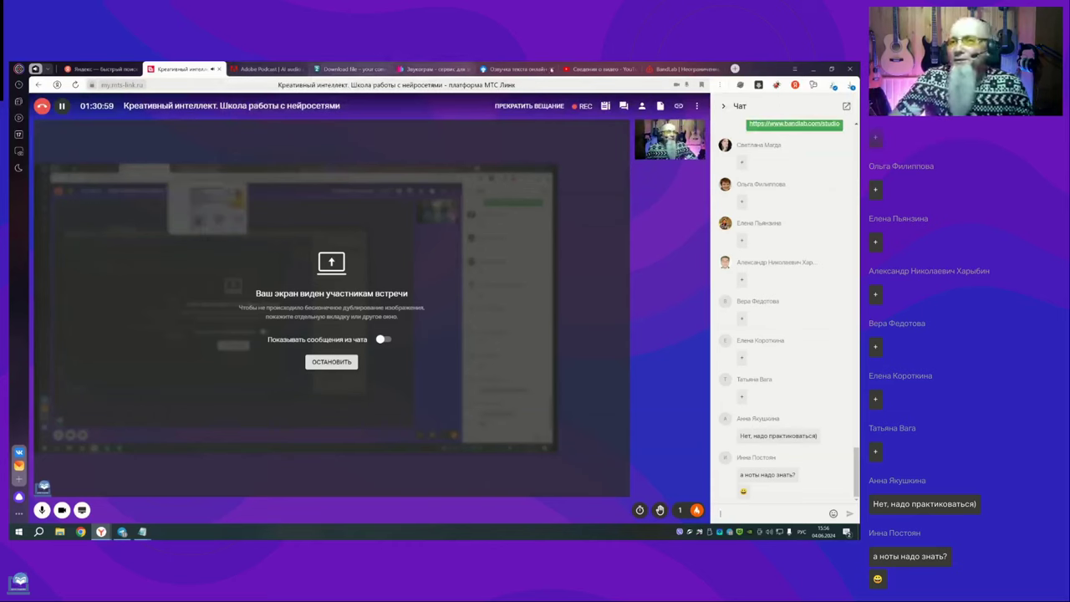
click(679, 69)
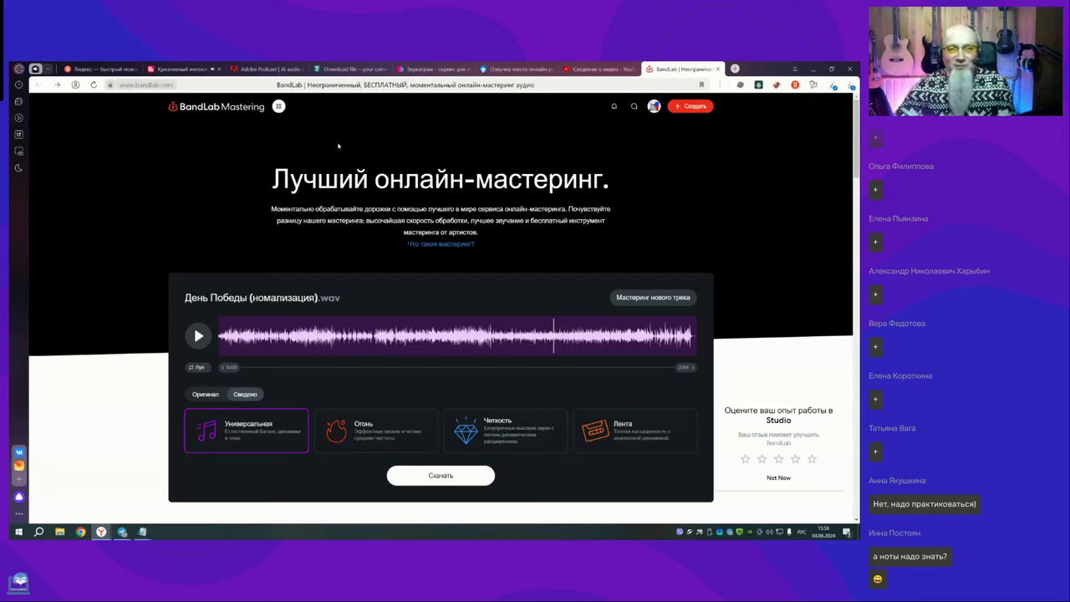
Step: Look over BandLab's list of tools and open Studio with a new project
click(279, 107)
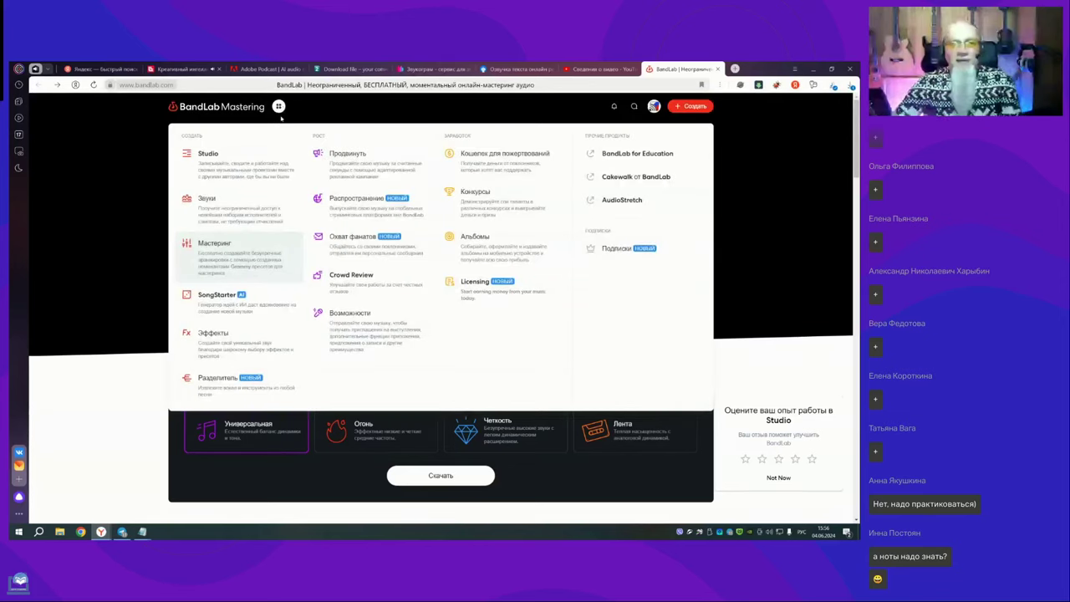
click(721, 161)
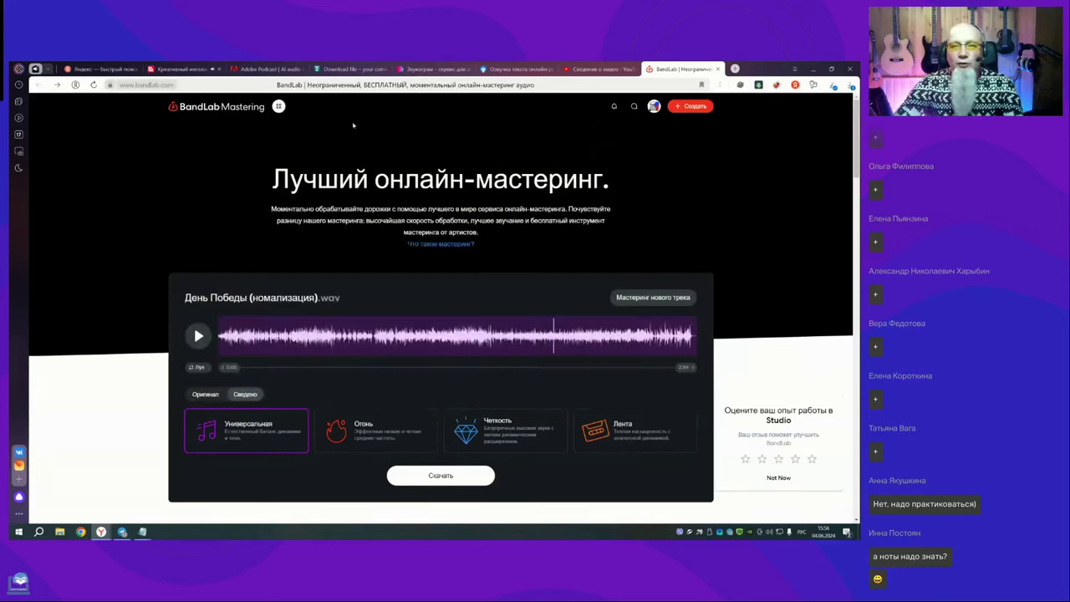
click(279, 107)
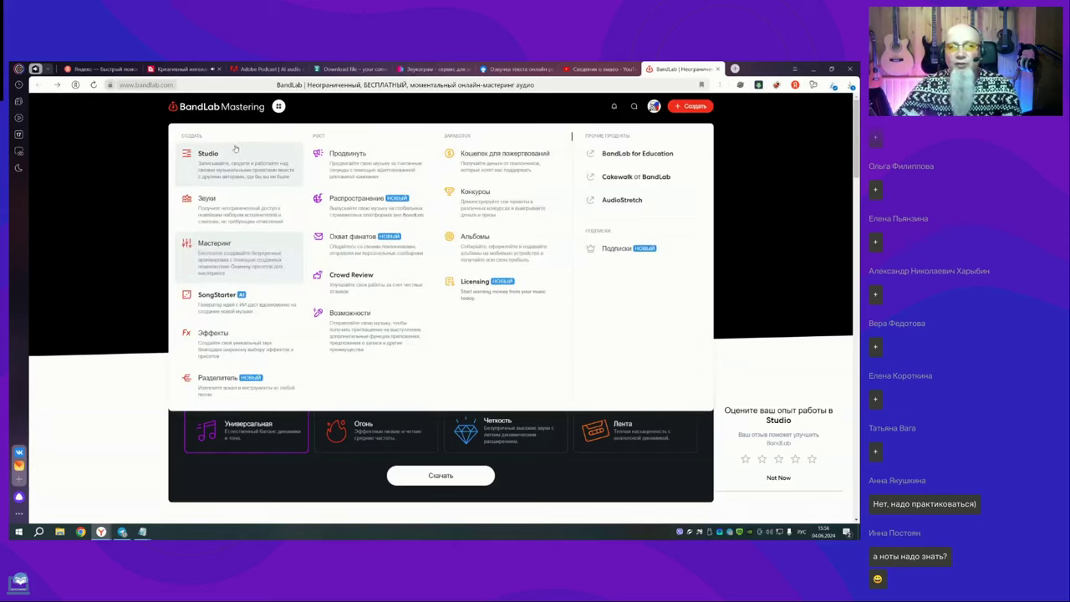
click(215, 166)
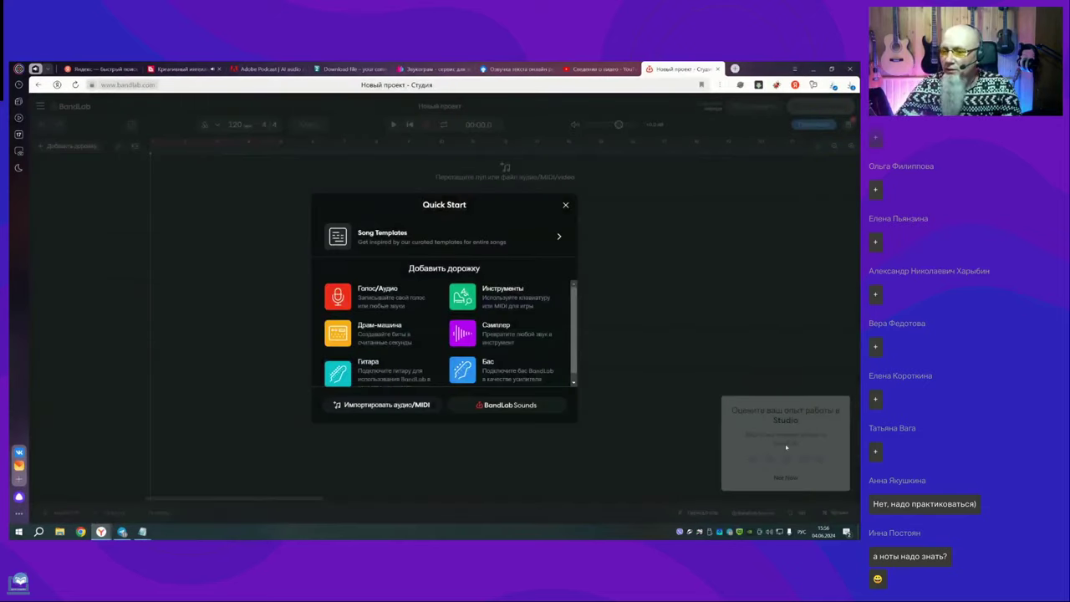
Step: Dismiss the Quick Start window and submit a five-star rating for Studio
click(813, 324)
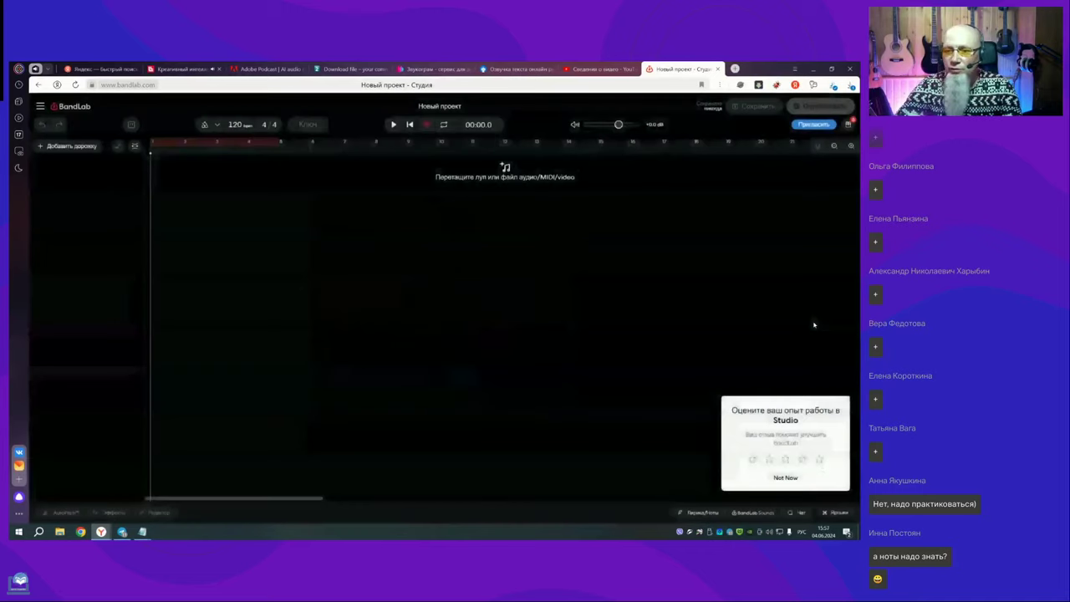
click(819, 459)
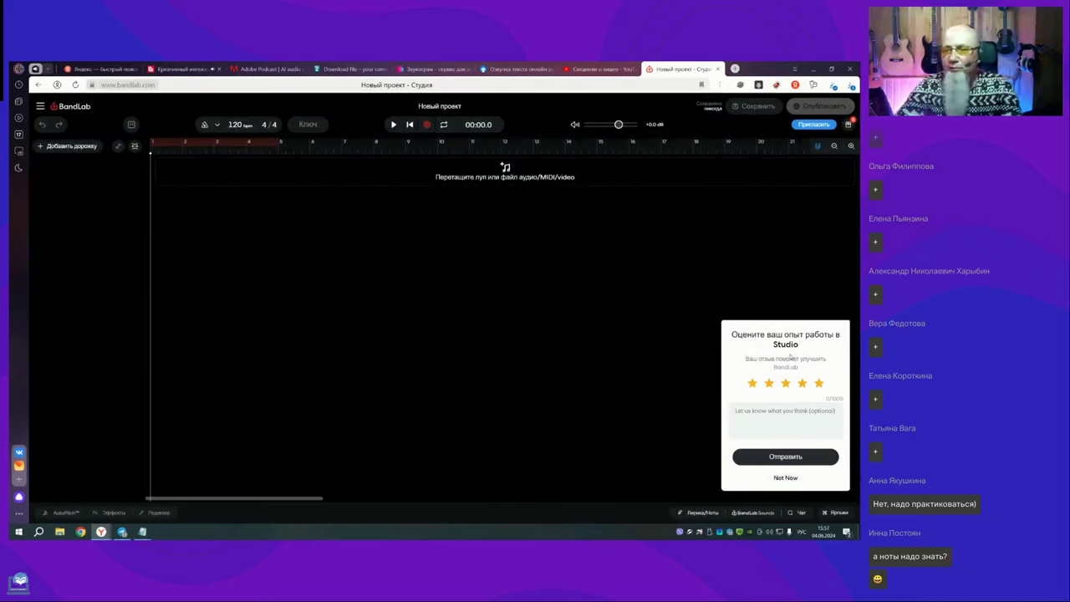
click(799, 459)
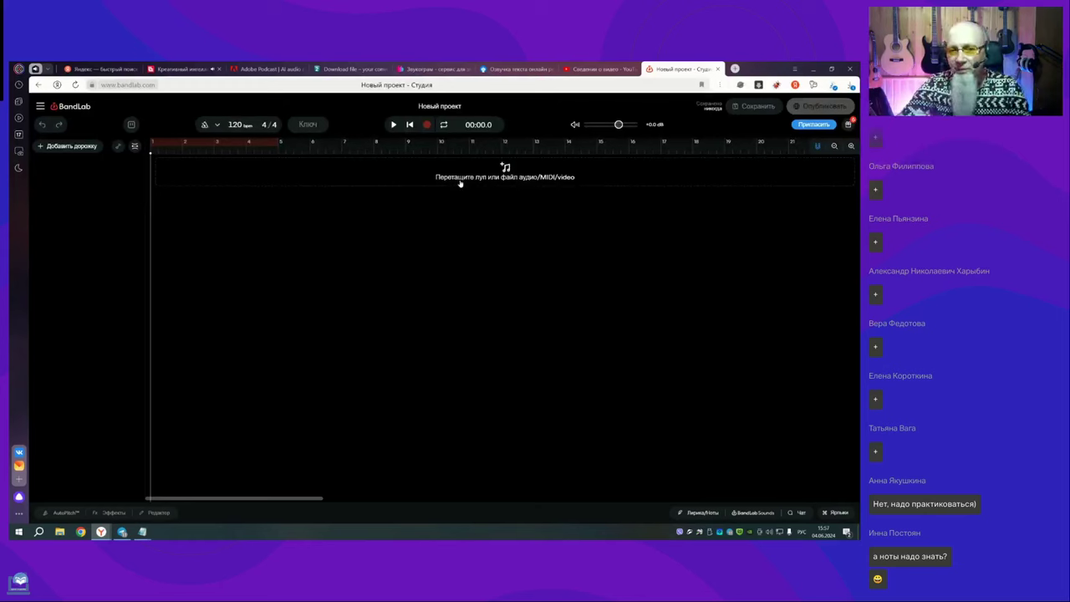
click(507, 174)
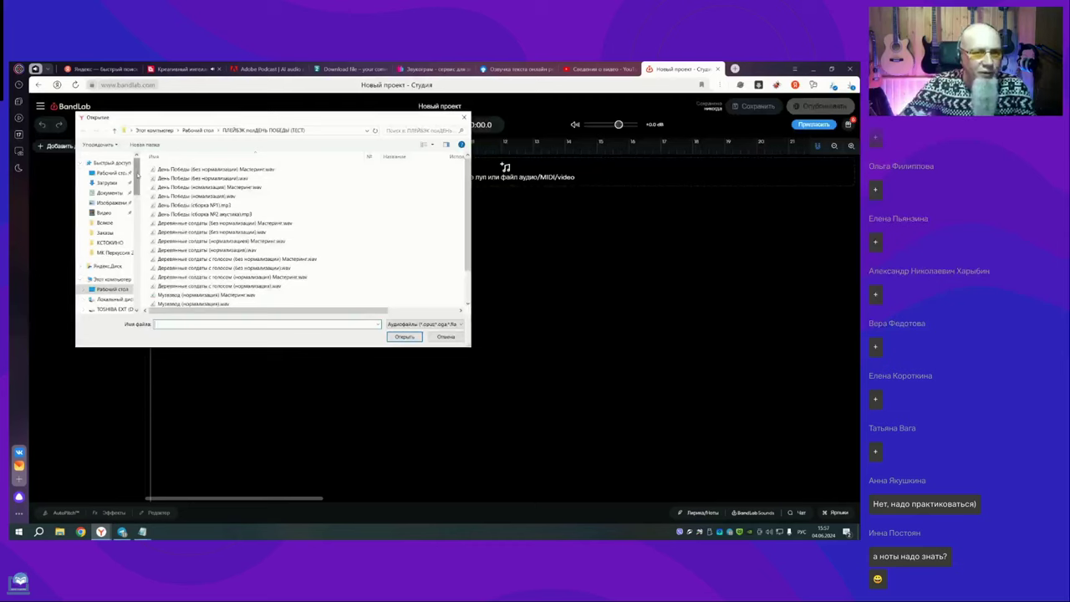
click(109, 182)
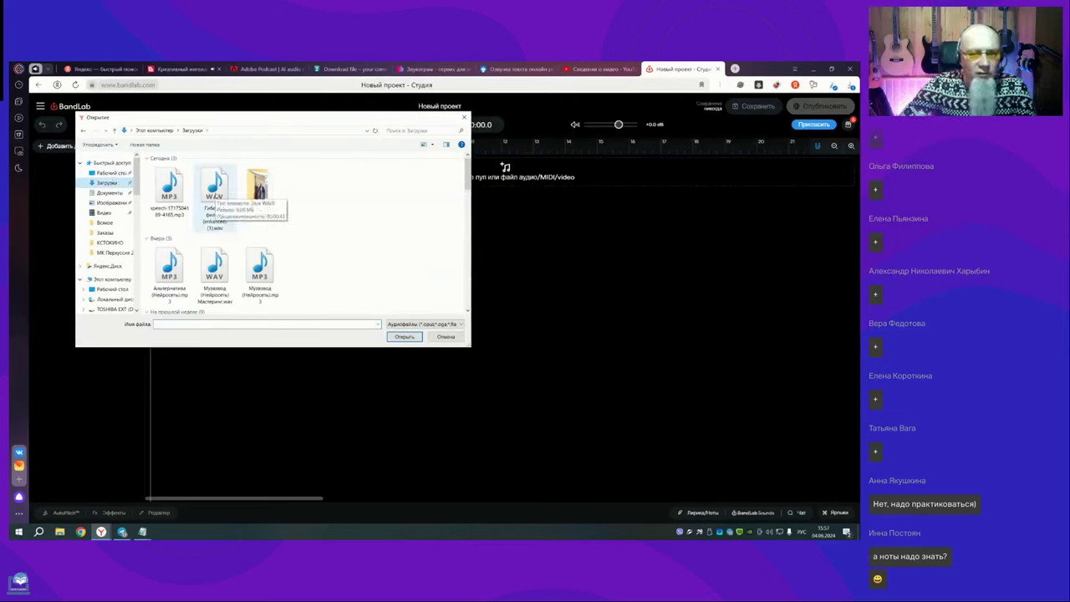
click(170, 193)
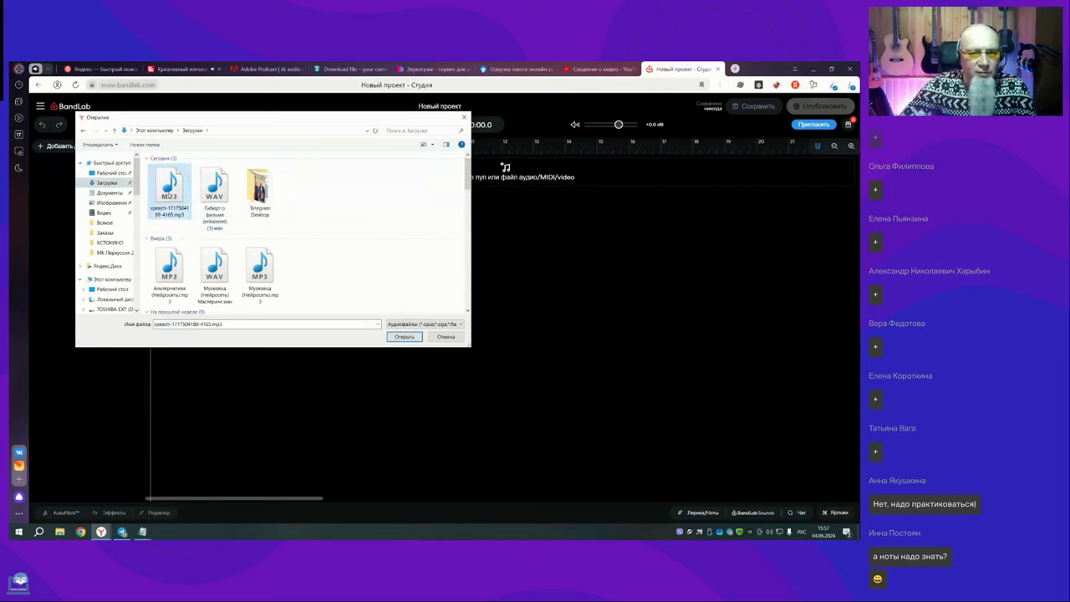
click(405, 337)
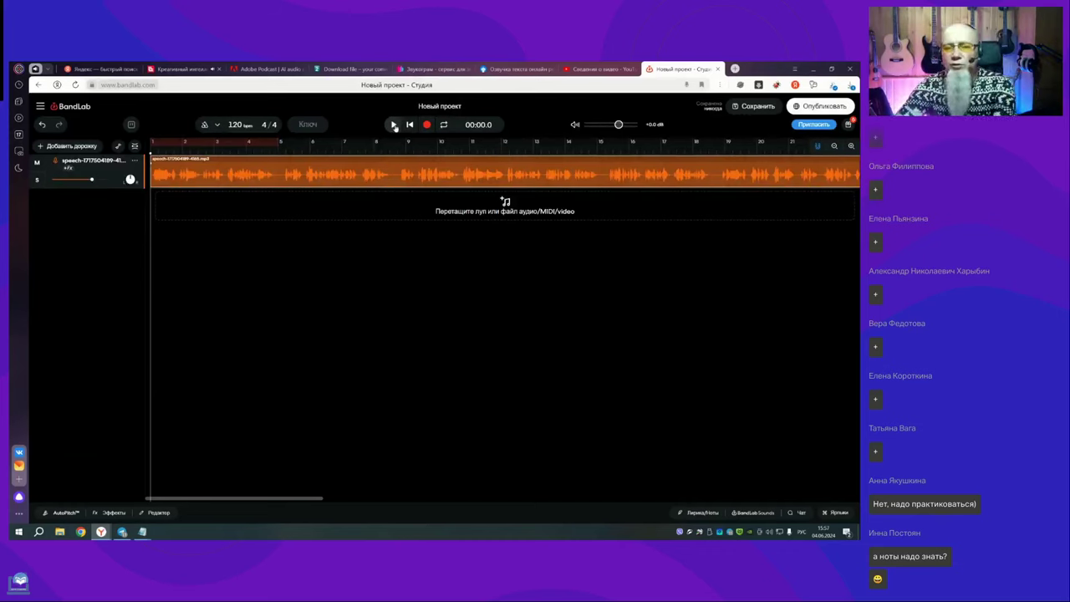
click(393, 124)
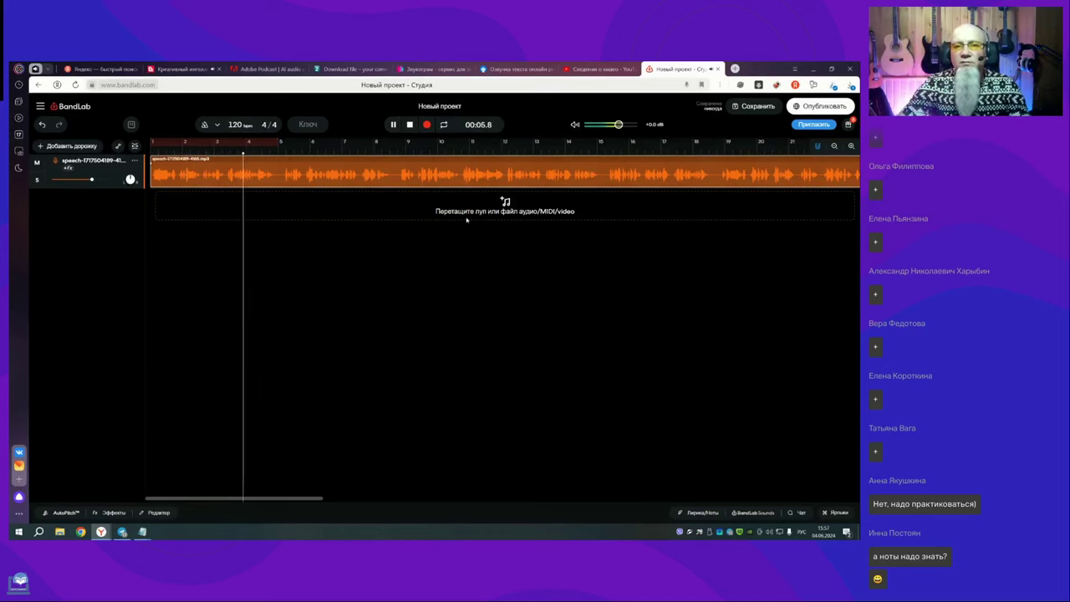
click(393, 124)
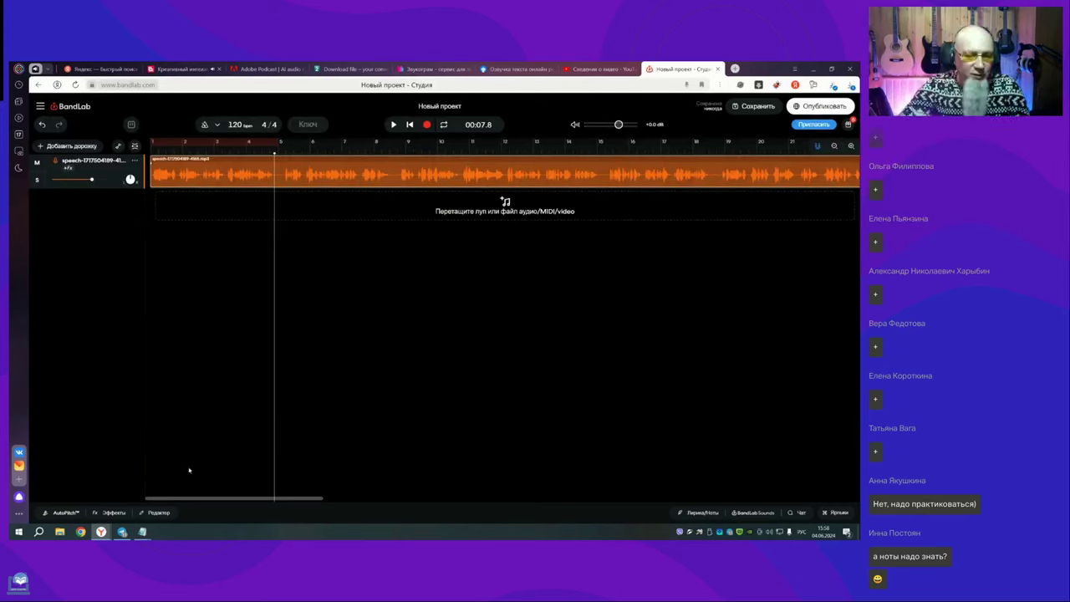
Step: Look over the speech track's Редактор, Эффекты and AutoPitch settings
click(155, 513)
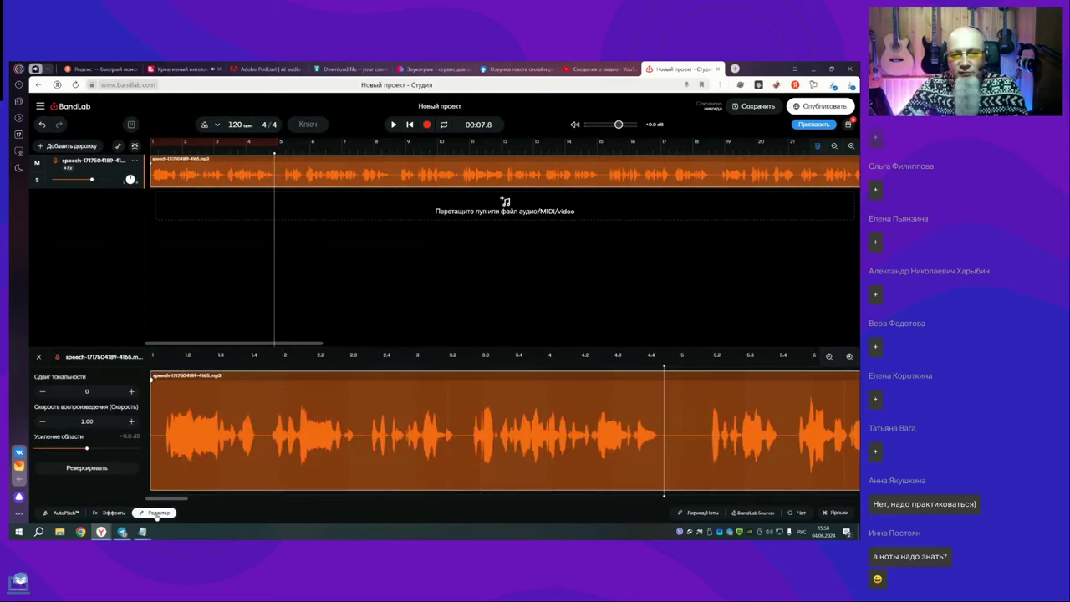
click(113, 512)
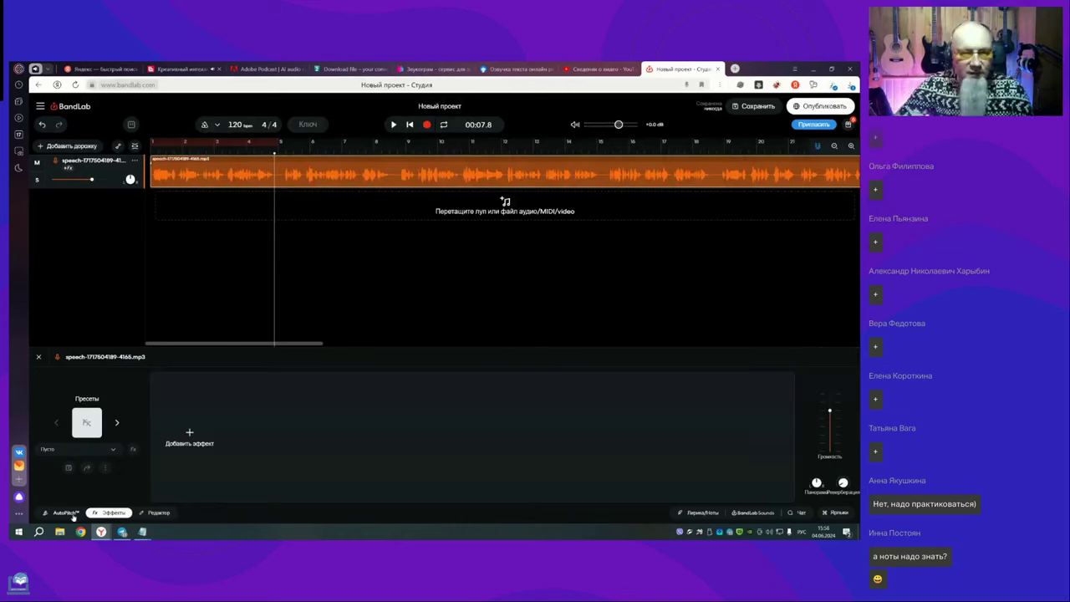
click(67, 512)
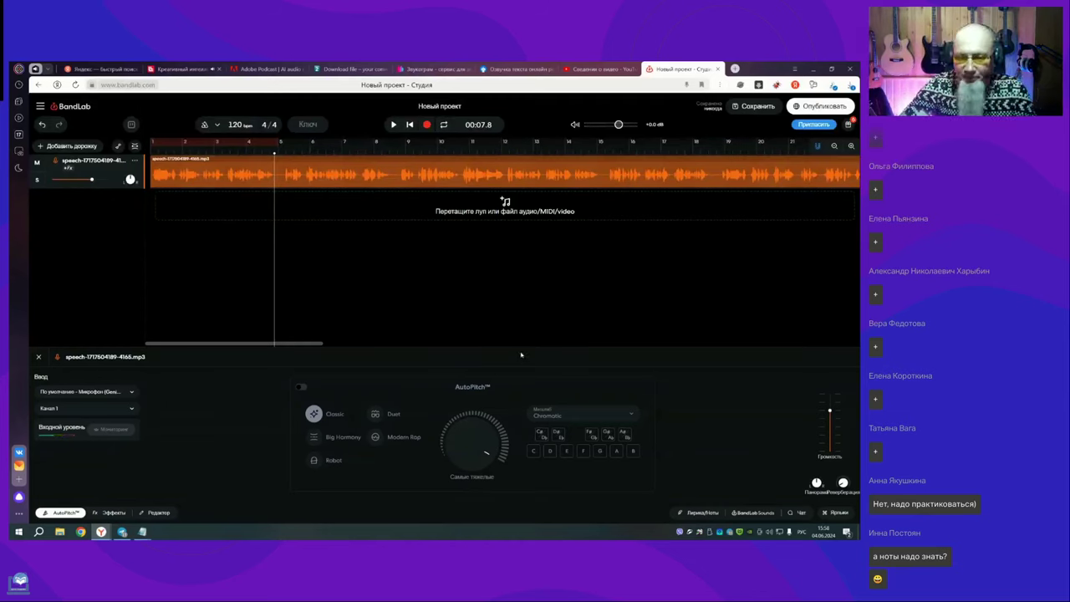
mouse_move(502, 456)
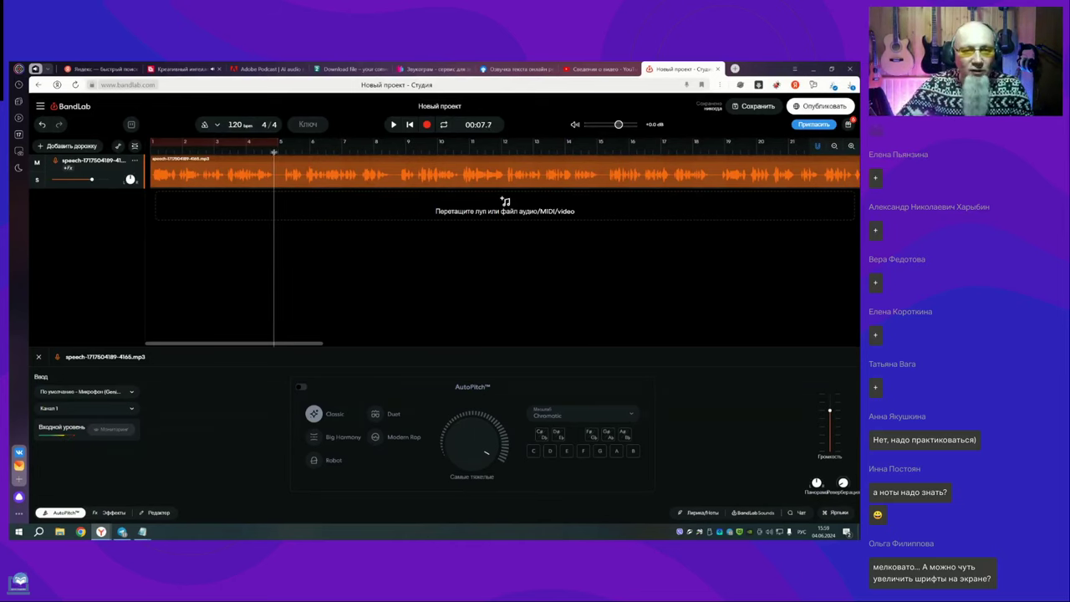
Step: With the playhead at the start, import Наверно верно (нормализация) Мастеринг.wav from the desktop playback folder as a second track and lower its volume
drag(274, 155, 151, 152)
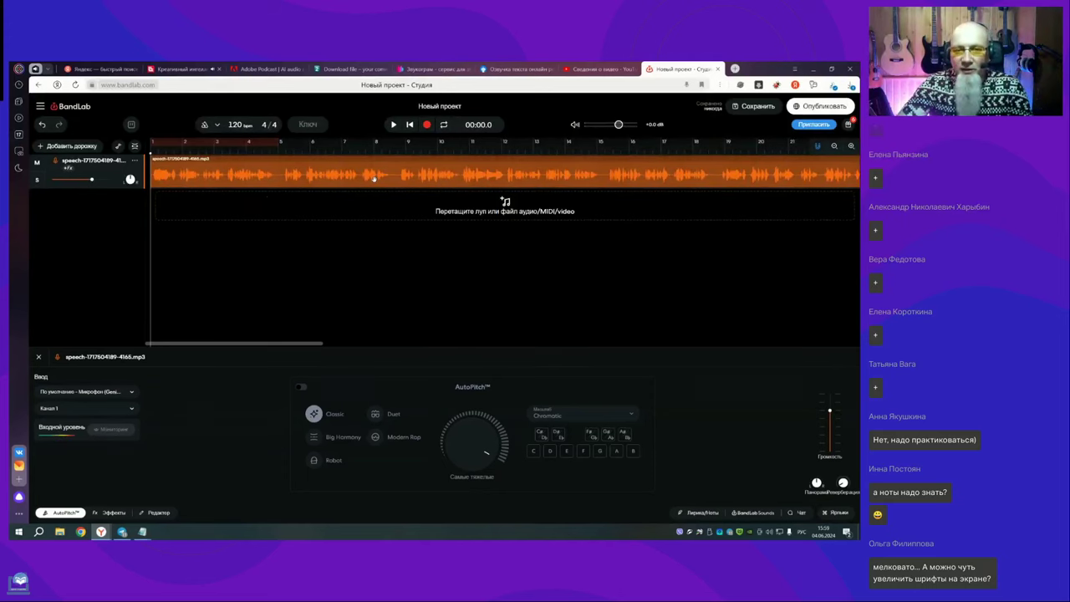
click(504, 204)
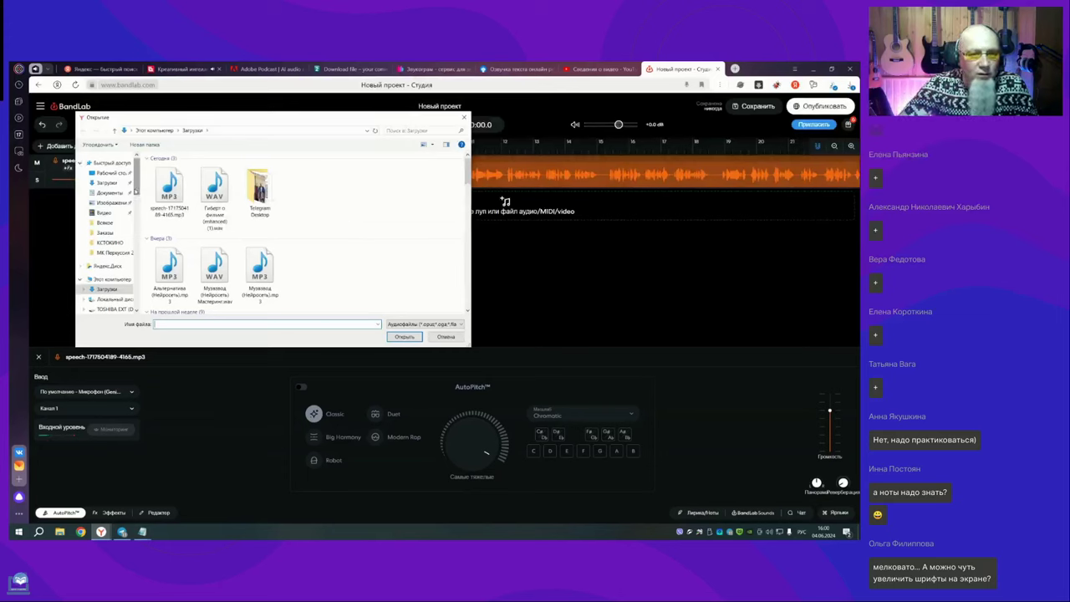
mouse_move(137, 189)
mouse_down()
mouse_move(142, 203)
mouse_move(143, 173)
mouse_up()
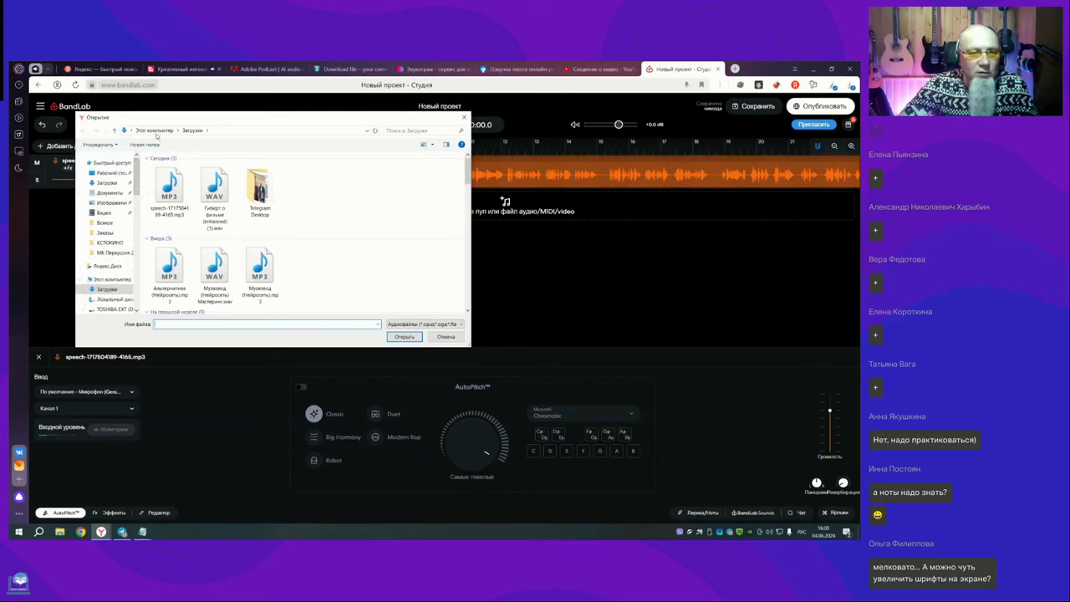
click(124, 173)
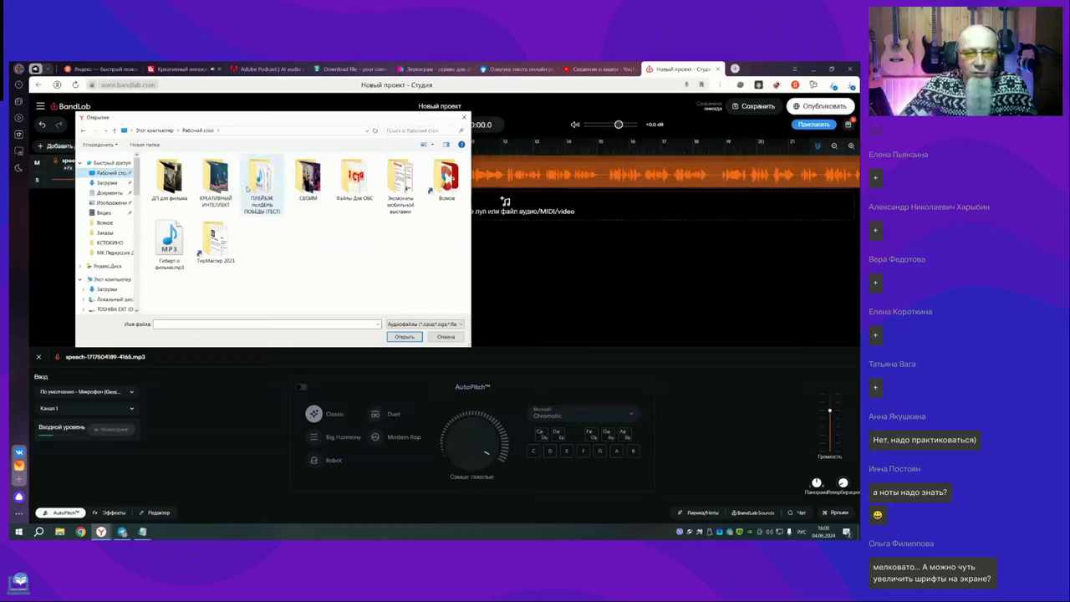
double_click(257, 186)
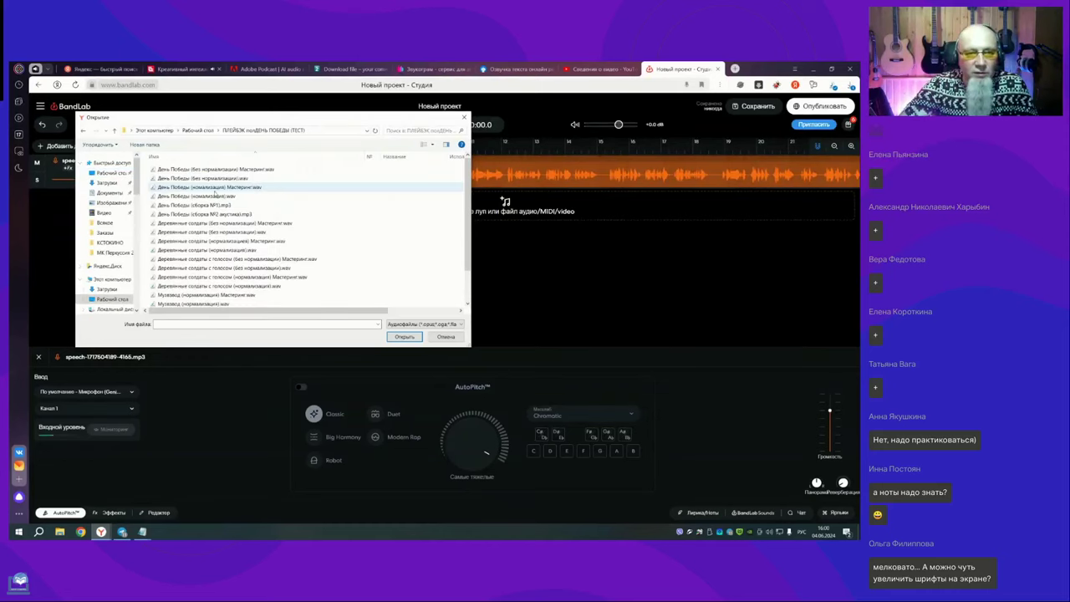
scroll(310, 270, down, 2)
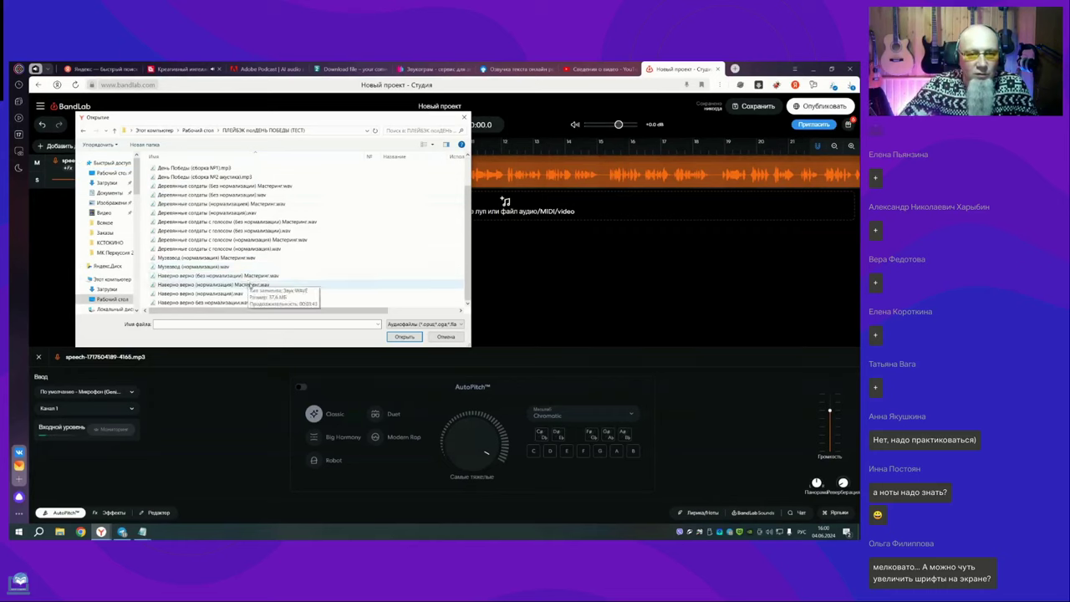
click(245, 285)
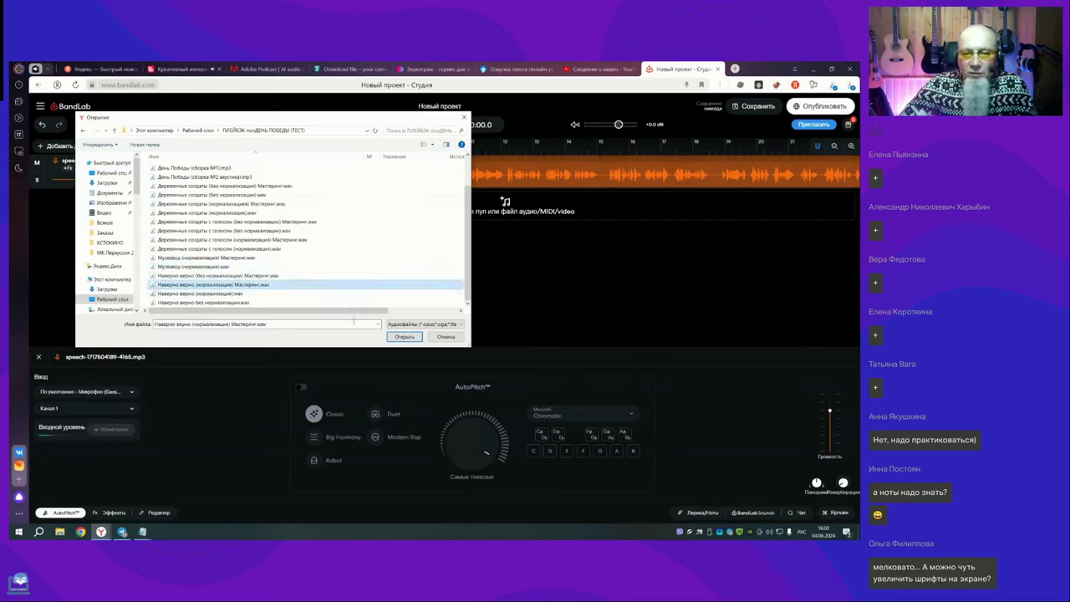
click(404, 337)
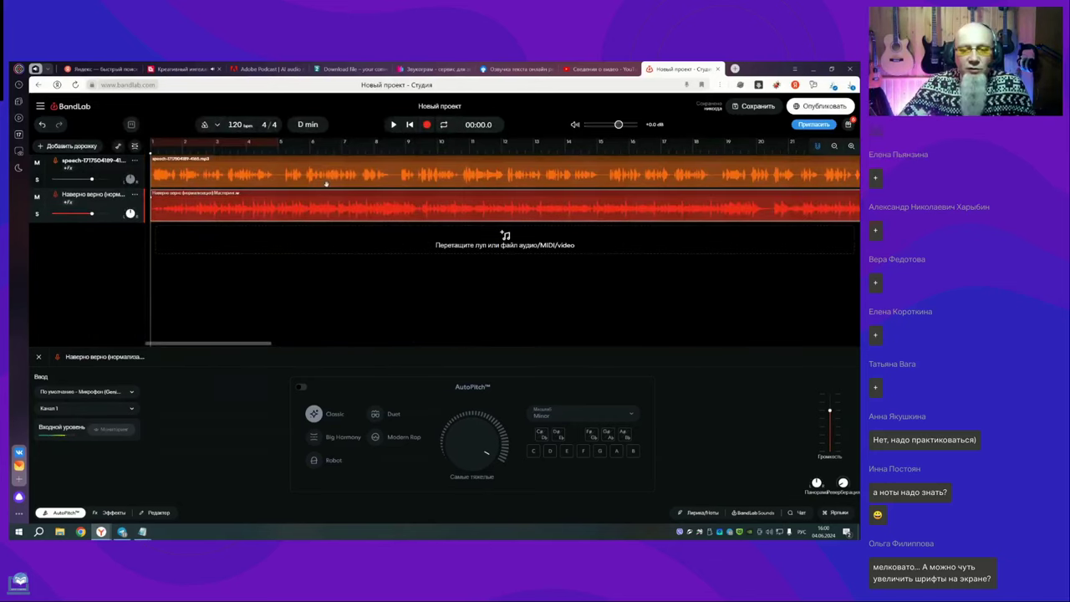
drag(92, 213, 64, 214)
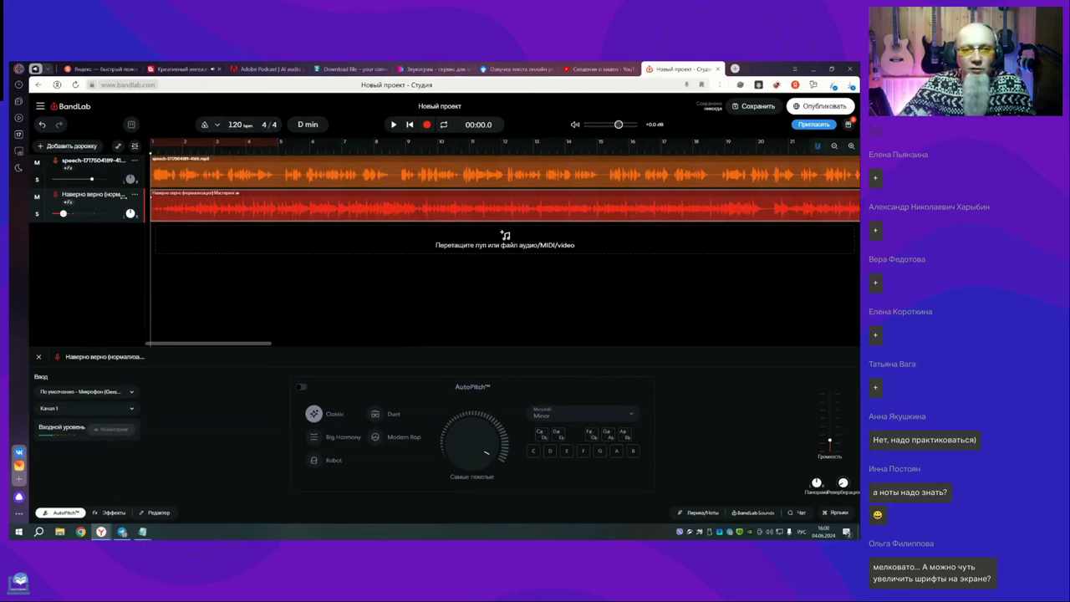
Step: Play the speech and music tracks together, raise the music track's volume slightly, and pause playback
click(394, 124)
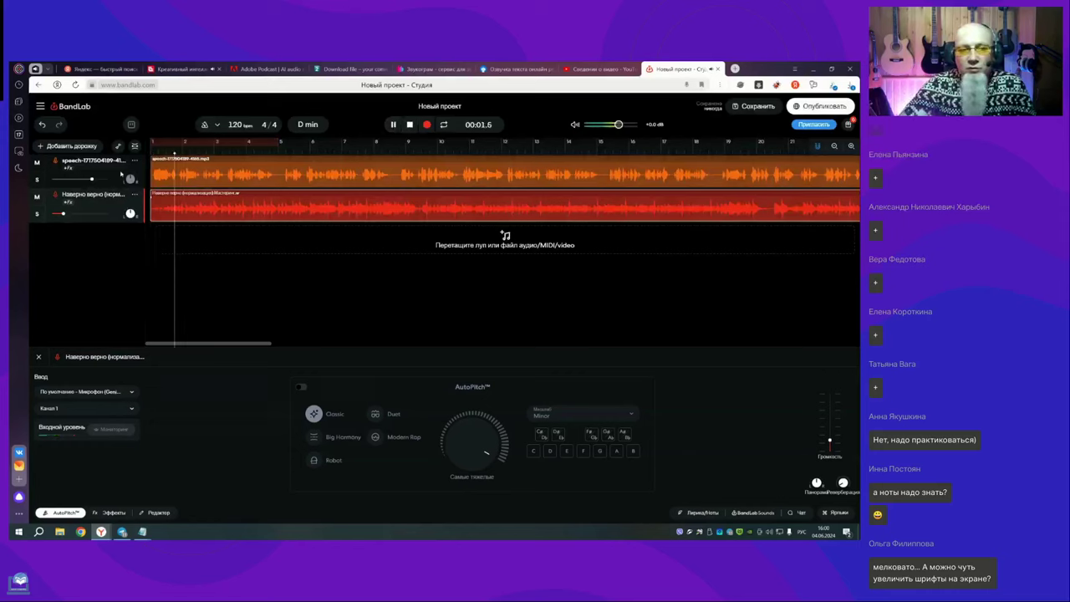
drag(64, 213, 72, 213)
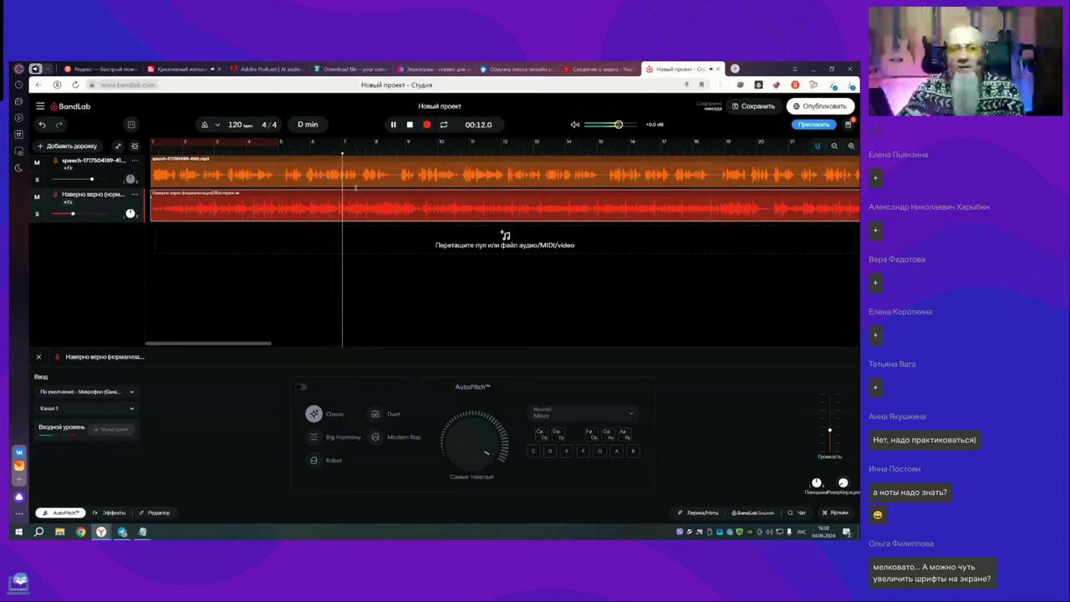
click(395, 125)
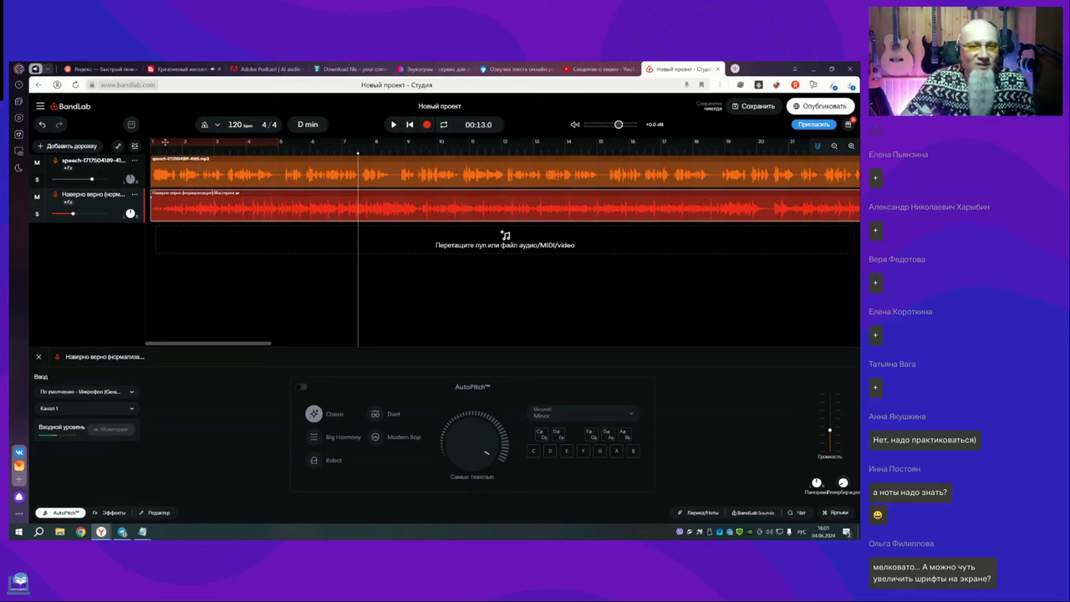
Step: Delete the music clip and remove its track from the project
right_click(178, 207)
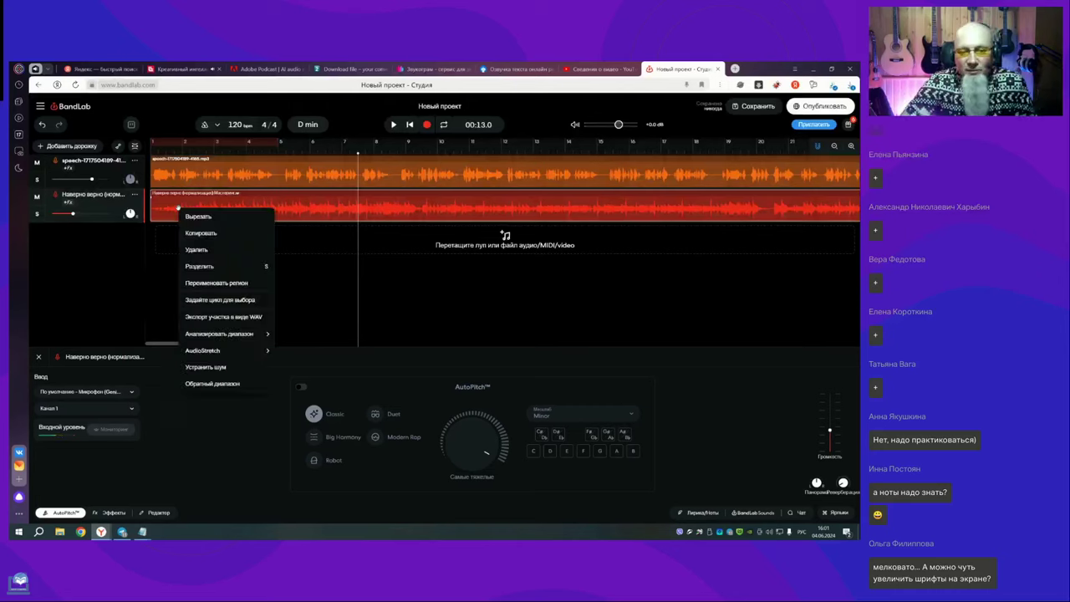
click(205, 249)
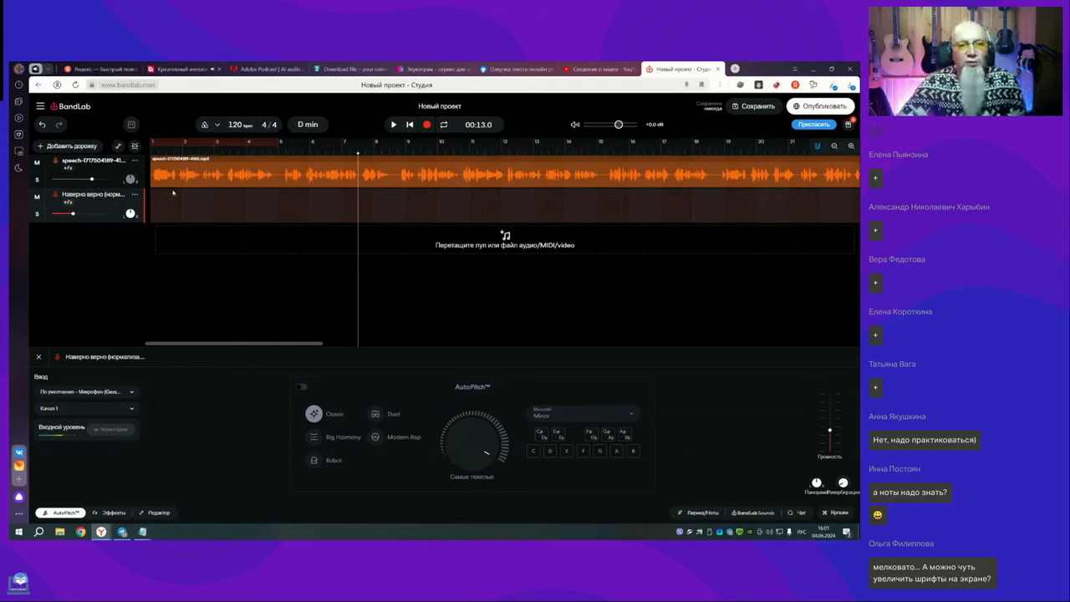
click(134, 194)
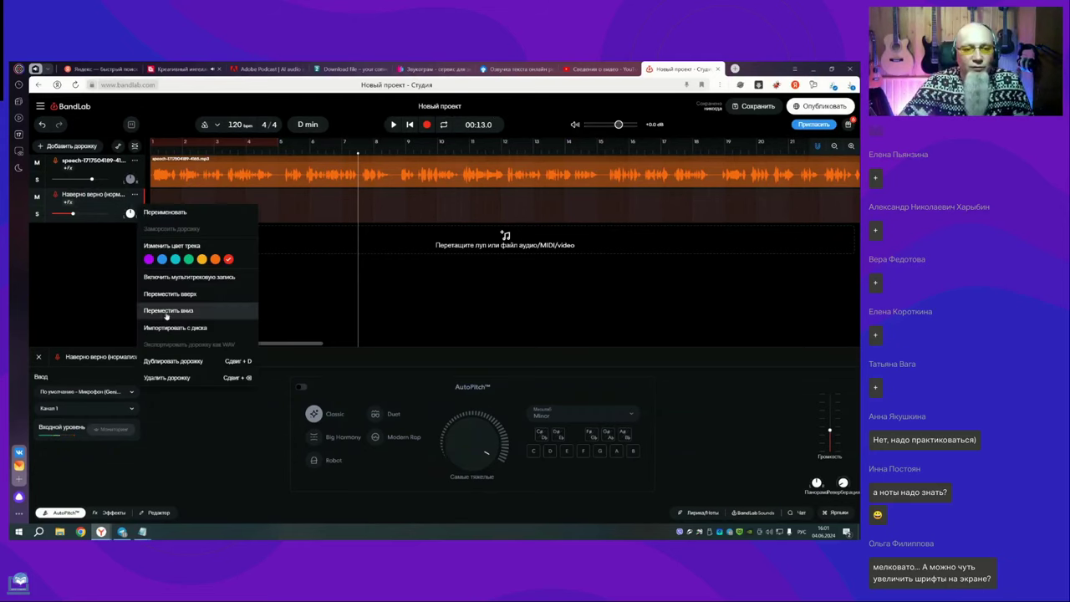
click(171, 378)
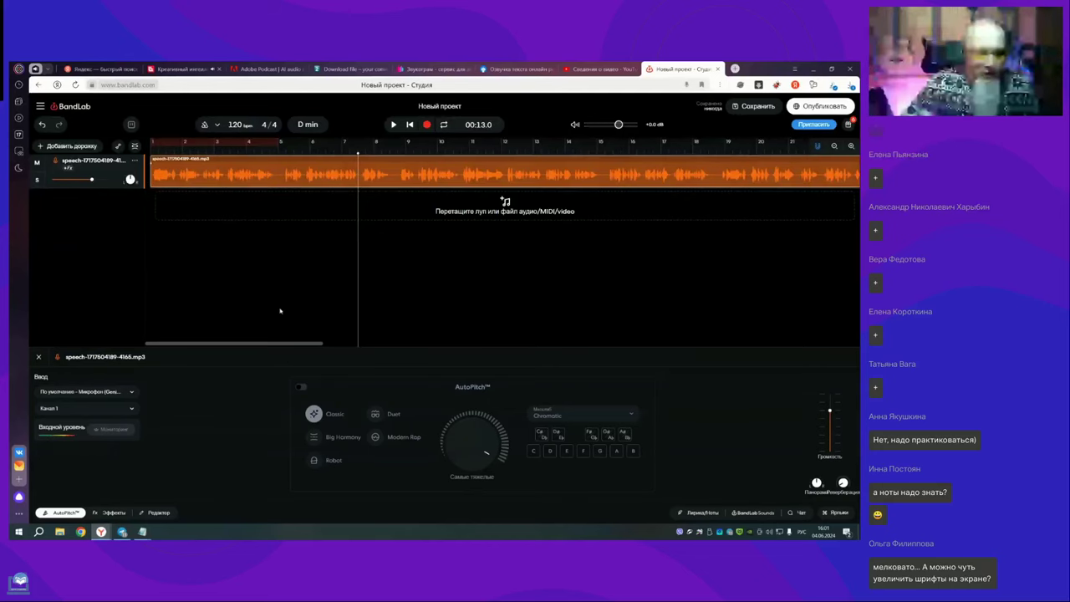
Step: Apply the Punchy Rap effects preset to the speech track and play it from the beginning
click(119, 514)
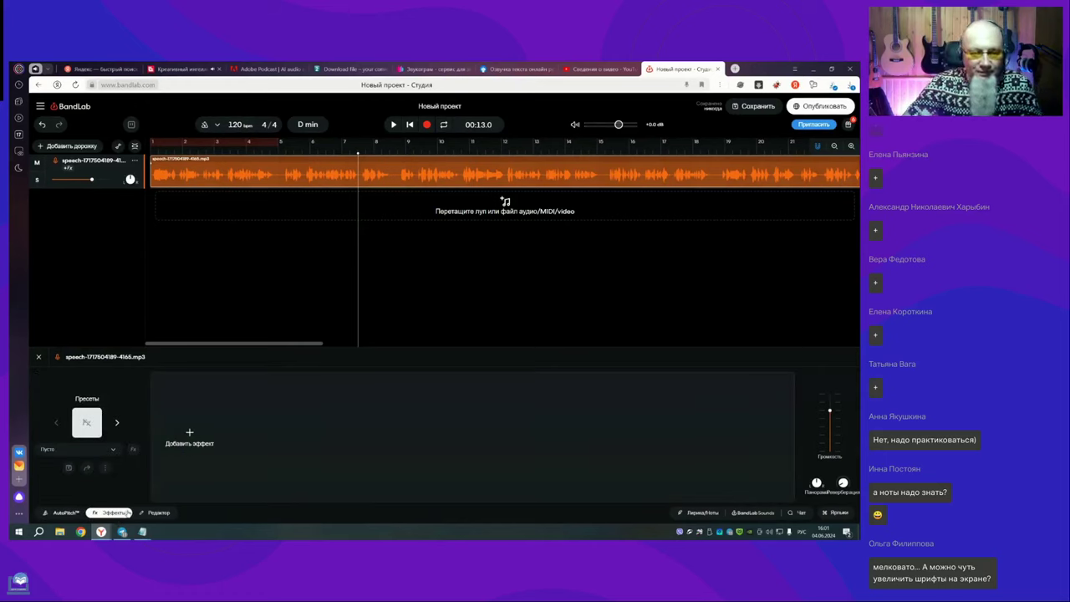
click(116, 424)
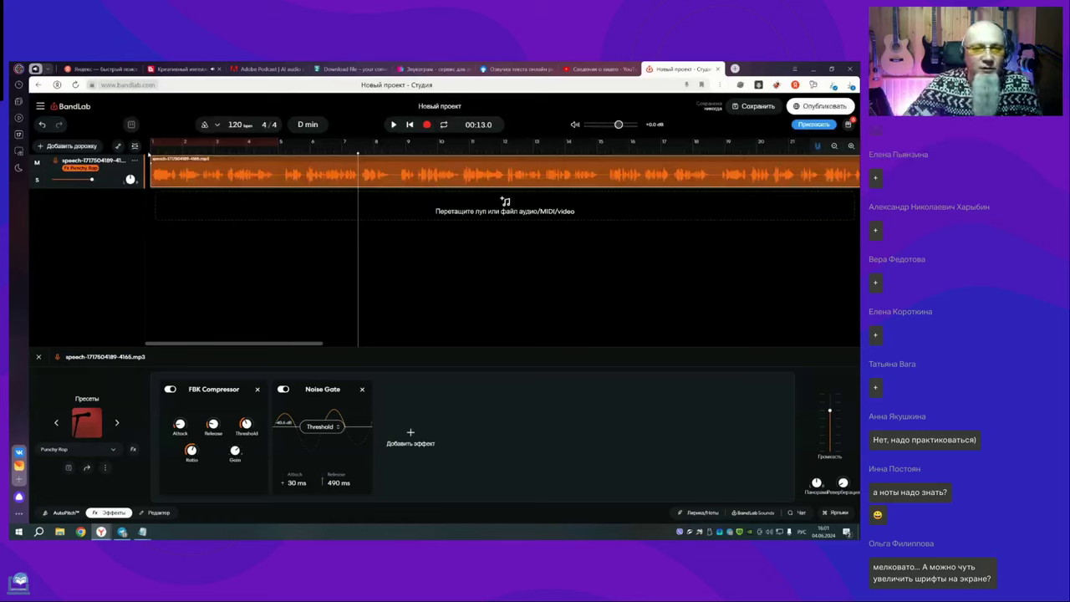
click(151, 143)
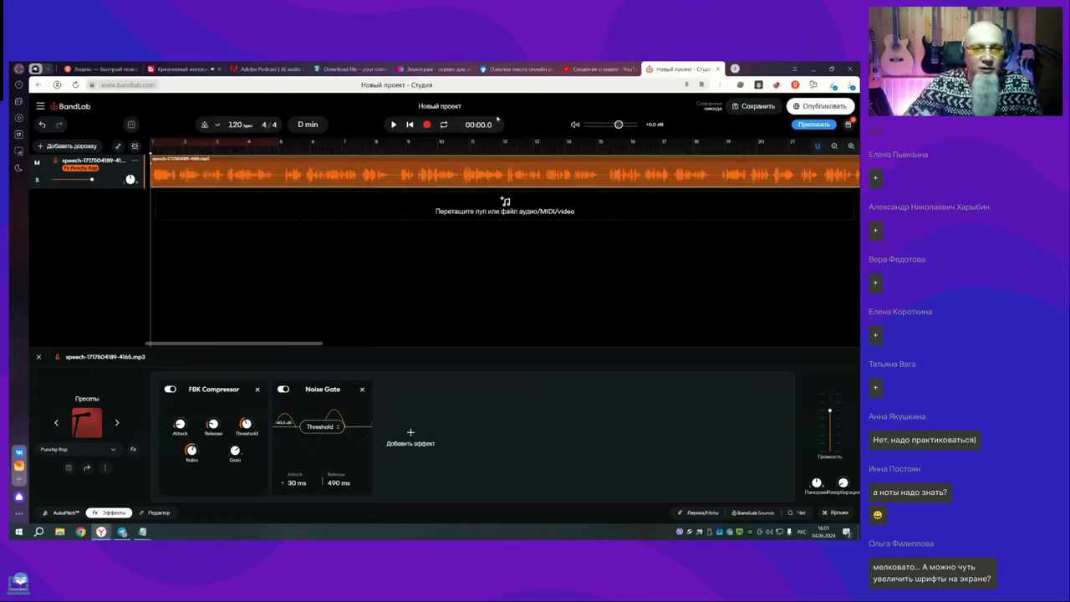
click(394, 124)
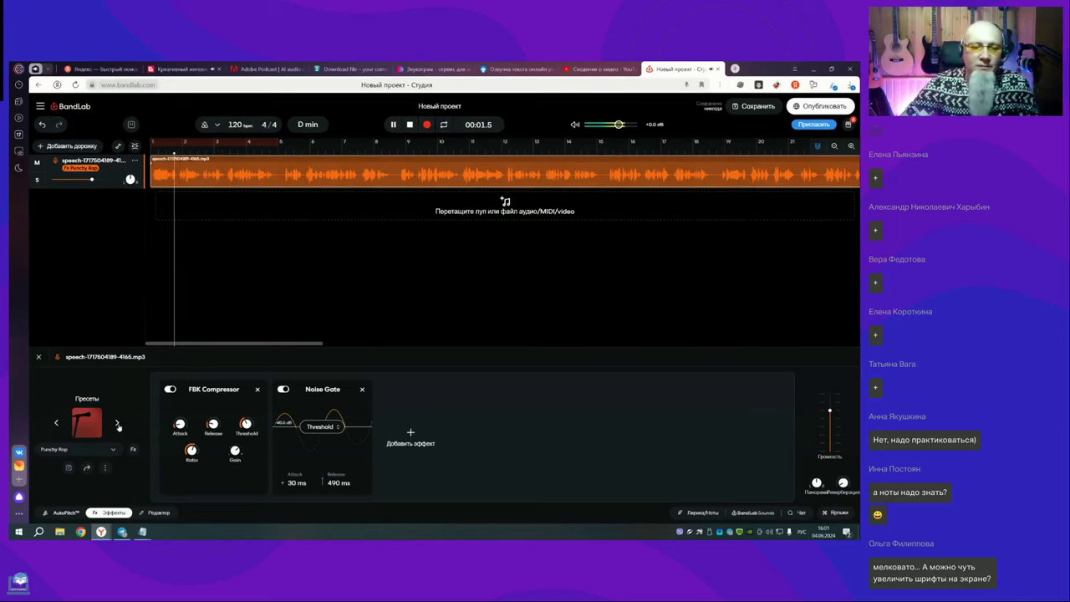
Step: Audition the next effects presets on the speech during playback, including Scotty Tone and Fuzz Stargazer, up to Sky Sound
click(117, 424)
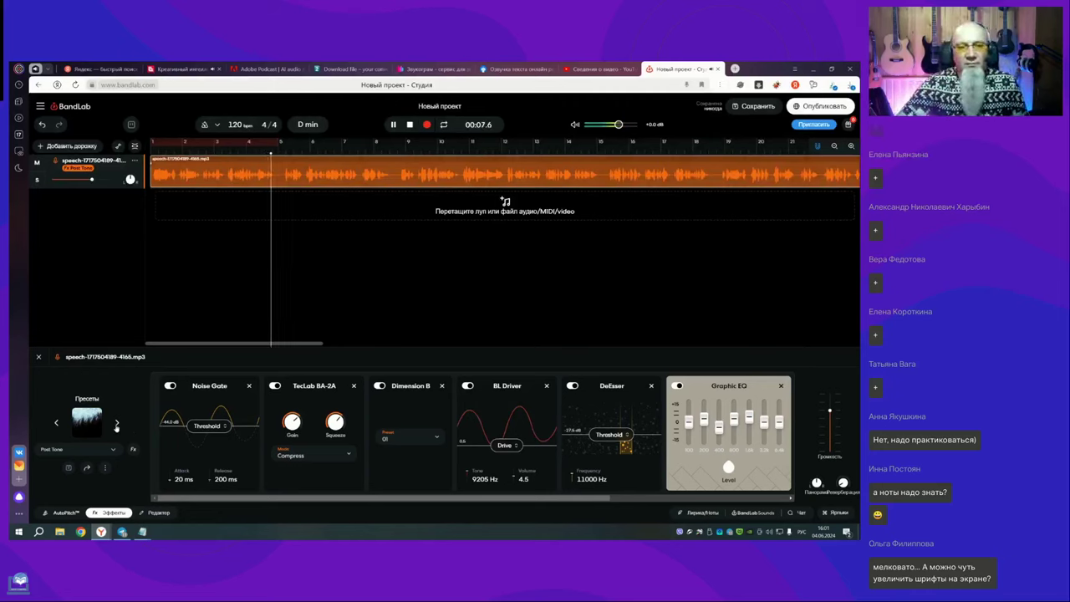
click(117, 424)
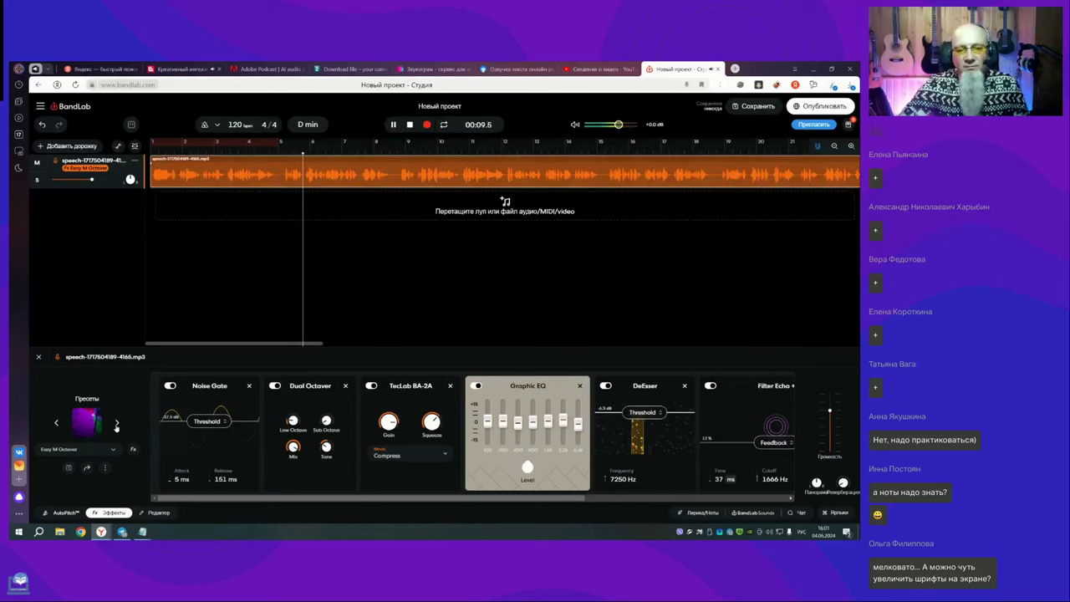
click(117, 424)
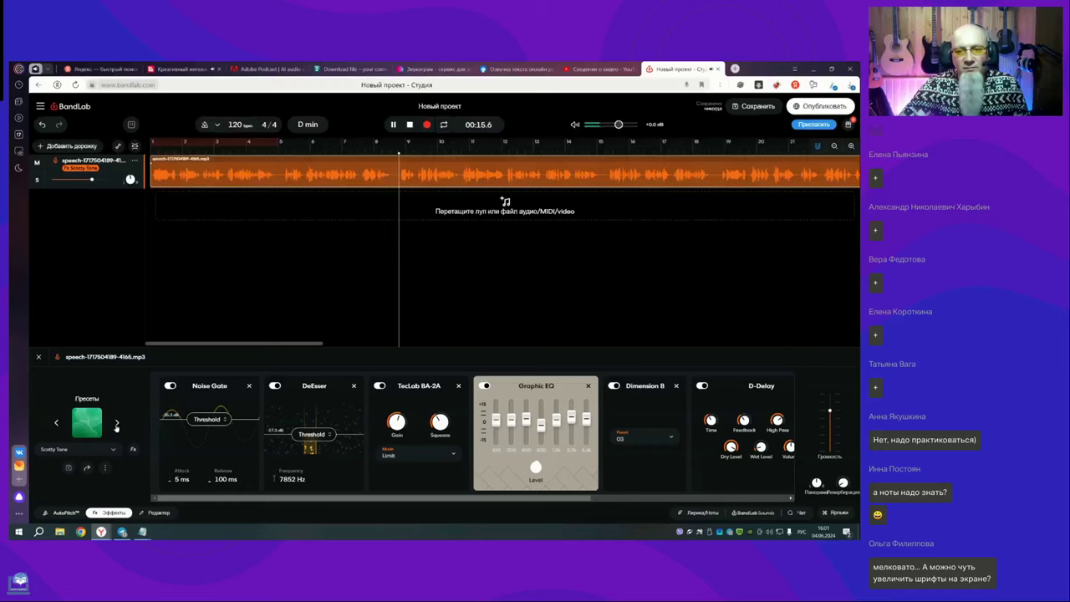
click(117, 425)
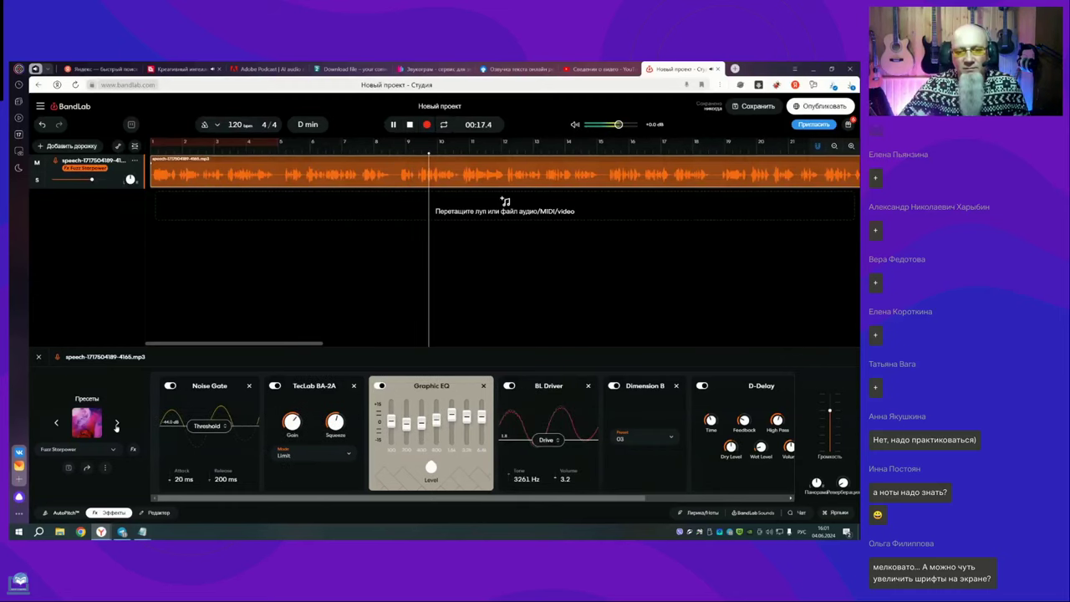
click(117, 425)
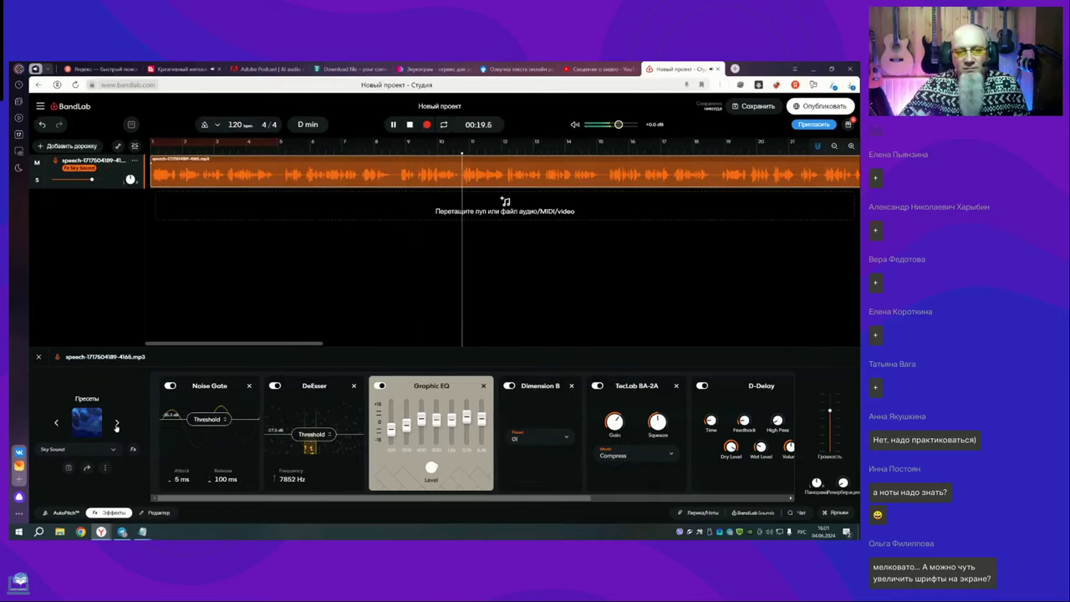
Step: Audition the speech presets from 70s Ballad through 808 Heartbreaker, Ambient Rocker and Analog Warmth to Bright Room, and stop playback
click(118, 424)
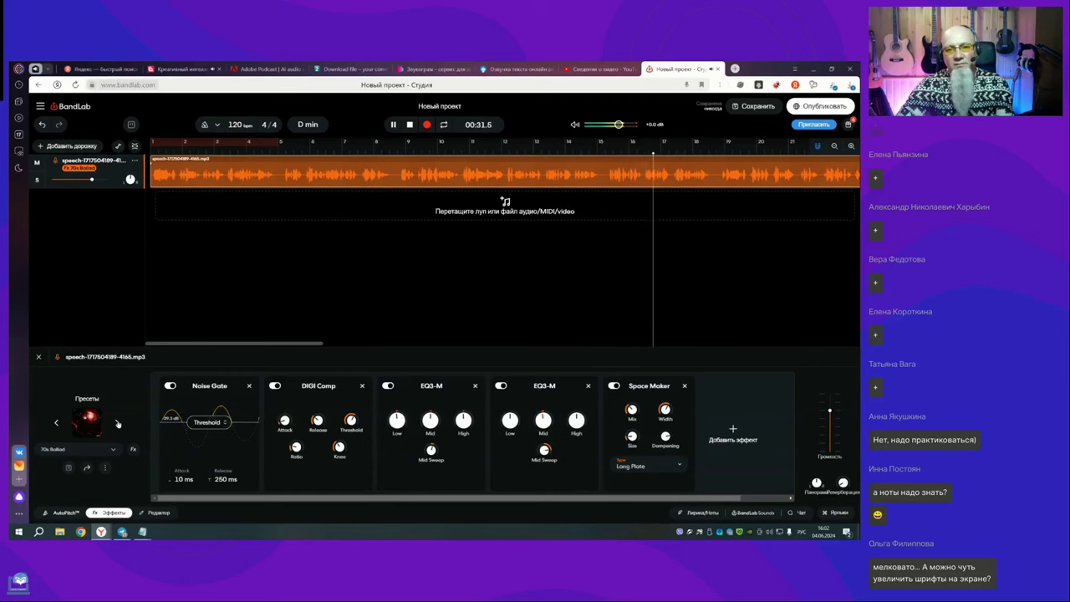
click(118, 424)
click(118, 424)
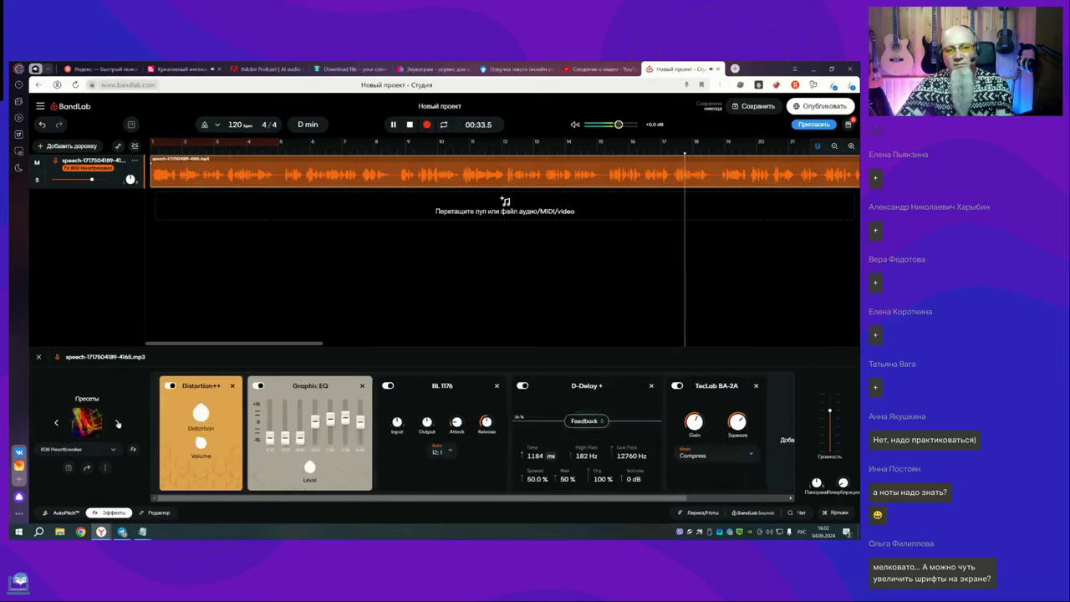
click(118, 424)
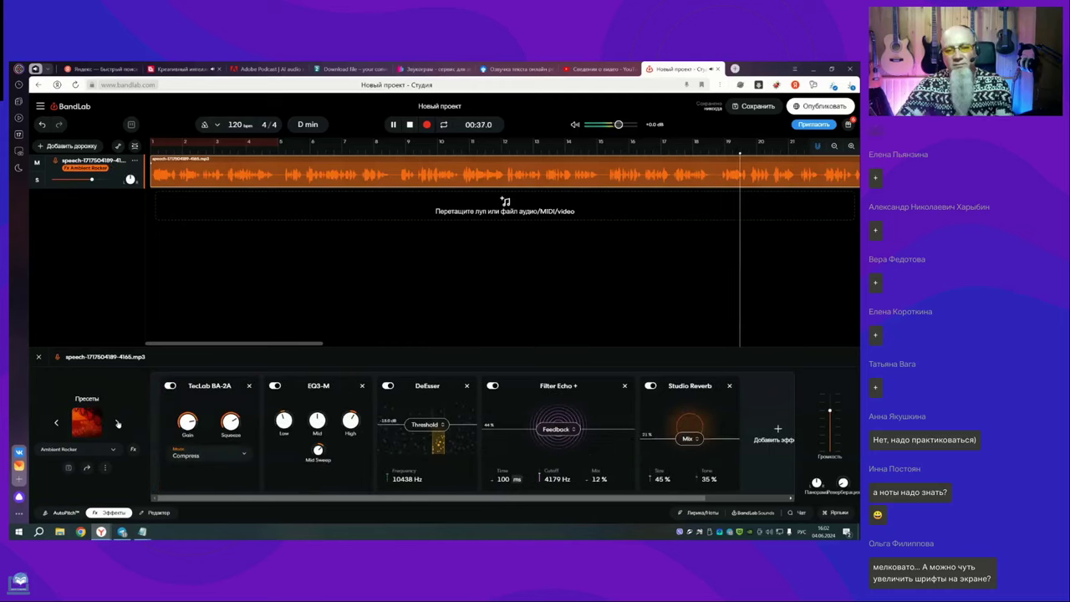
click(118, 424)
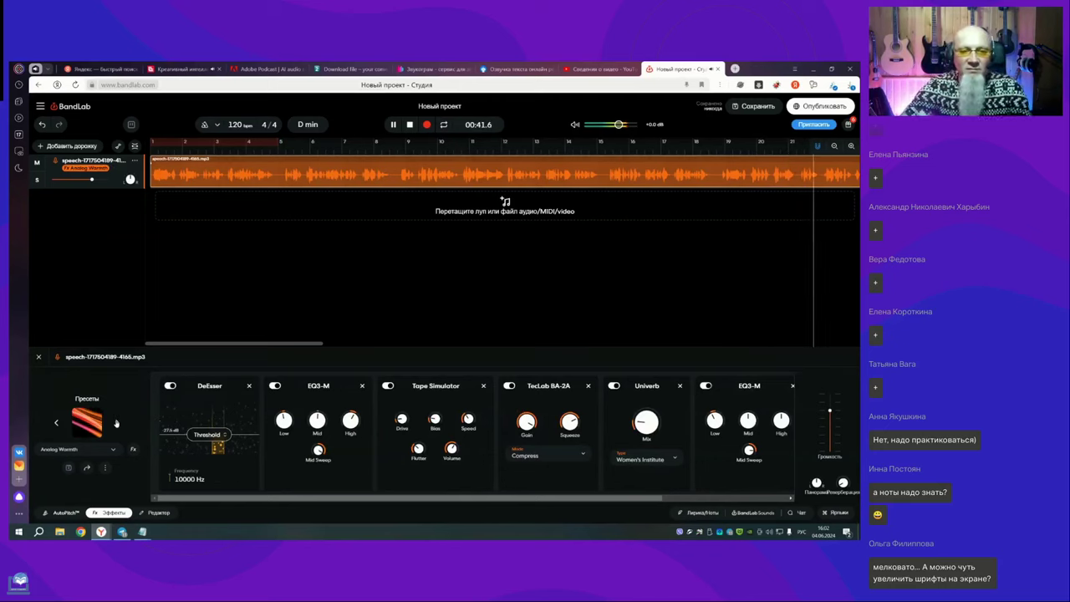
click(116, 423)
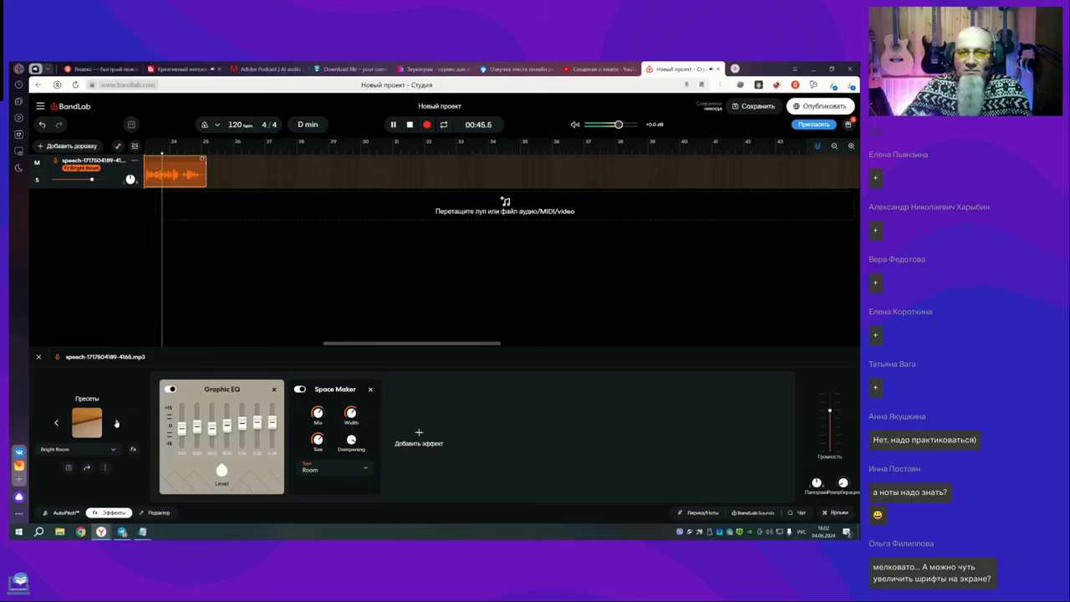
click(410, 125)
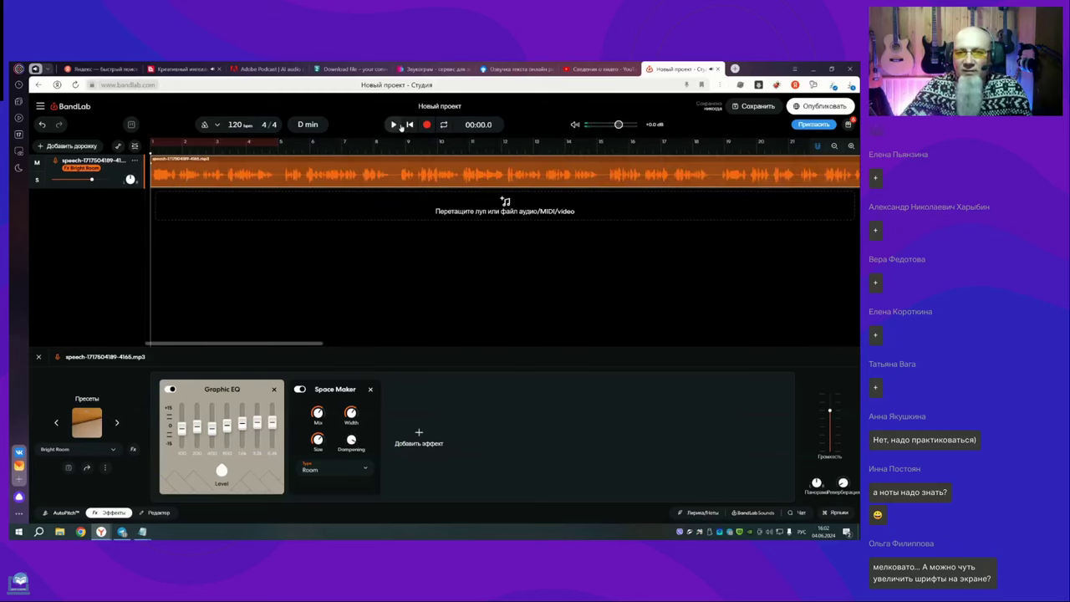
Step: Replay the speech from the start and audition the presets from Bumps Everytime through Classic Chamber and Clean Rap to Club Echo
click(394, 125)
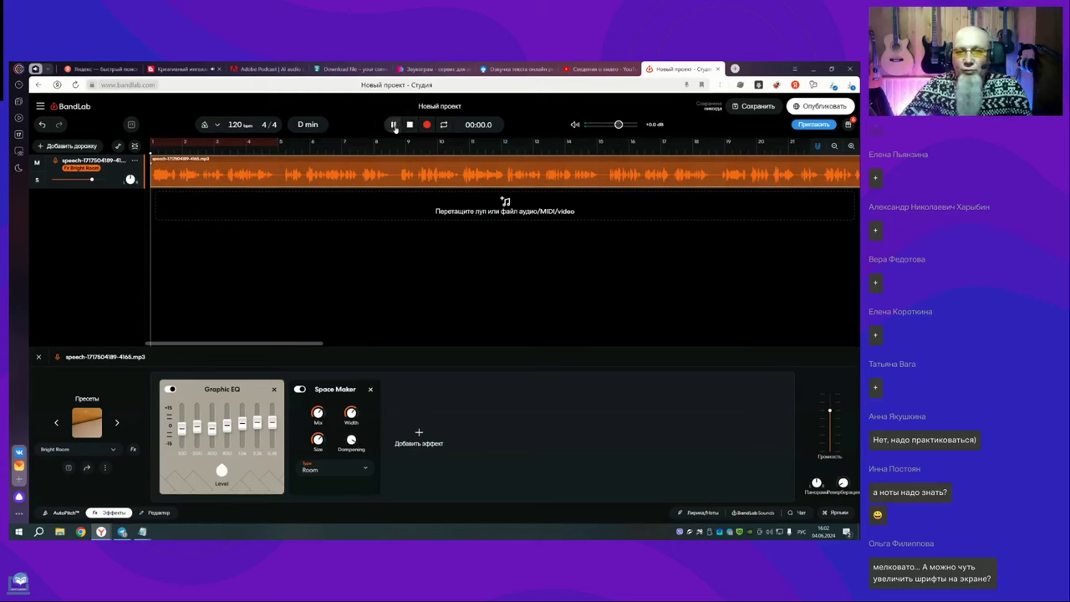
click(117, 423)
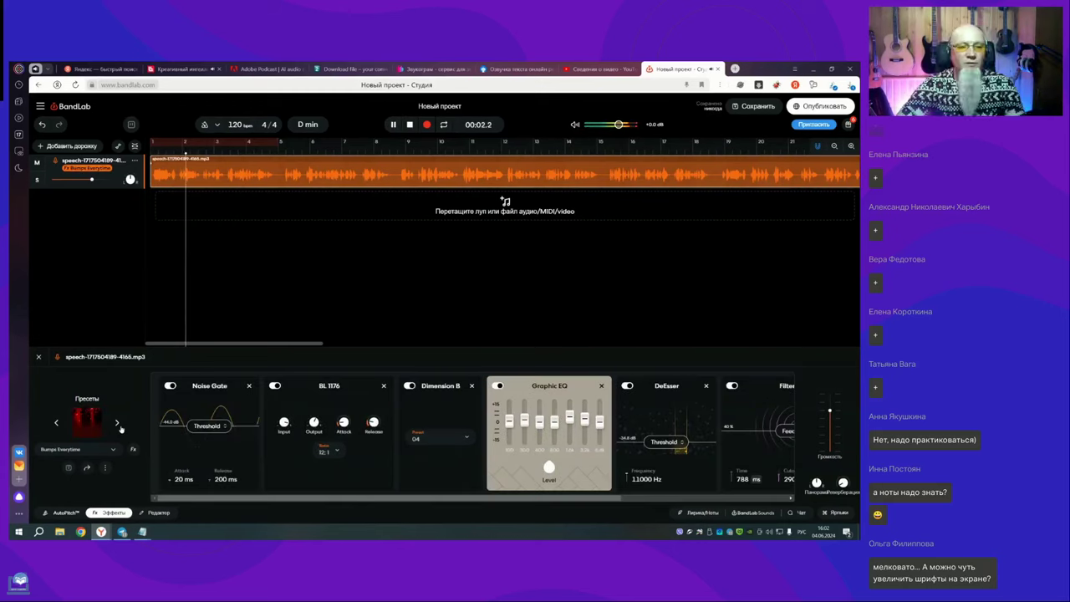
click(117, 424)
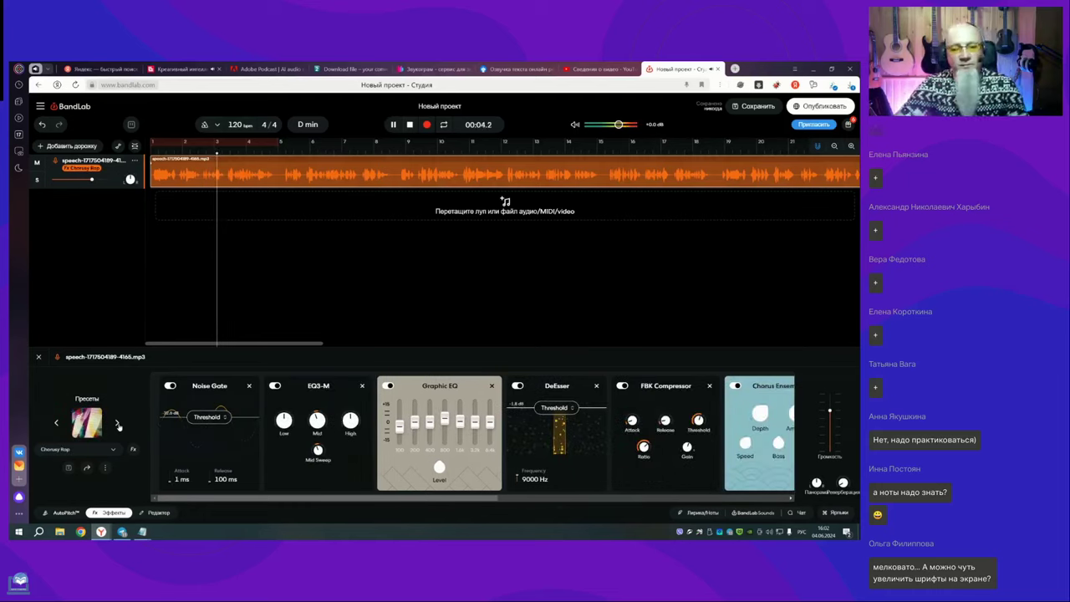
click(117, 424)
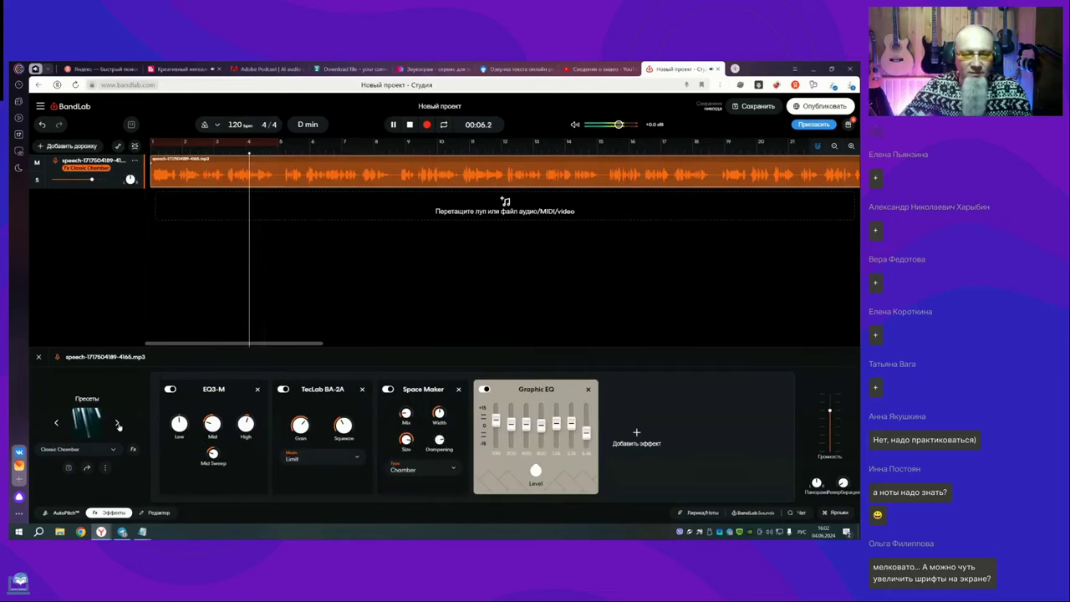
click(117, 424)
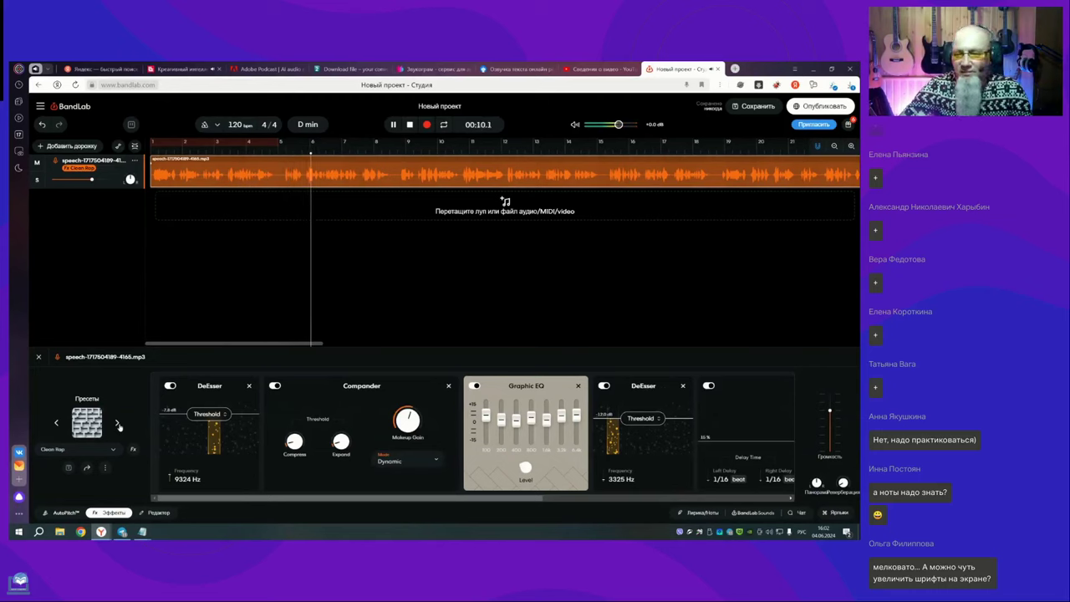
click(118, 424)
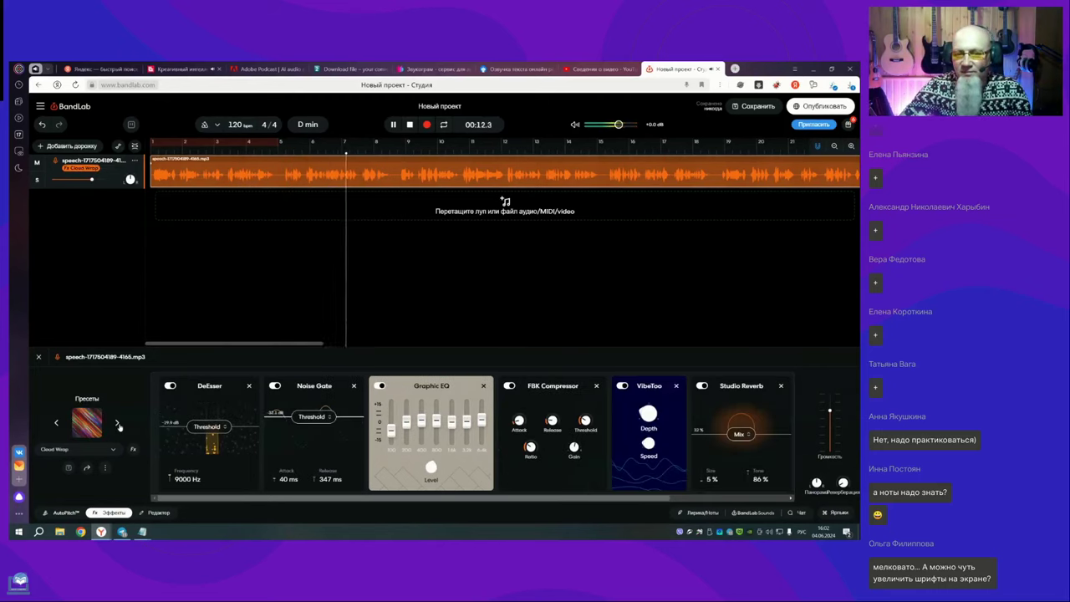
click(117, 424)
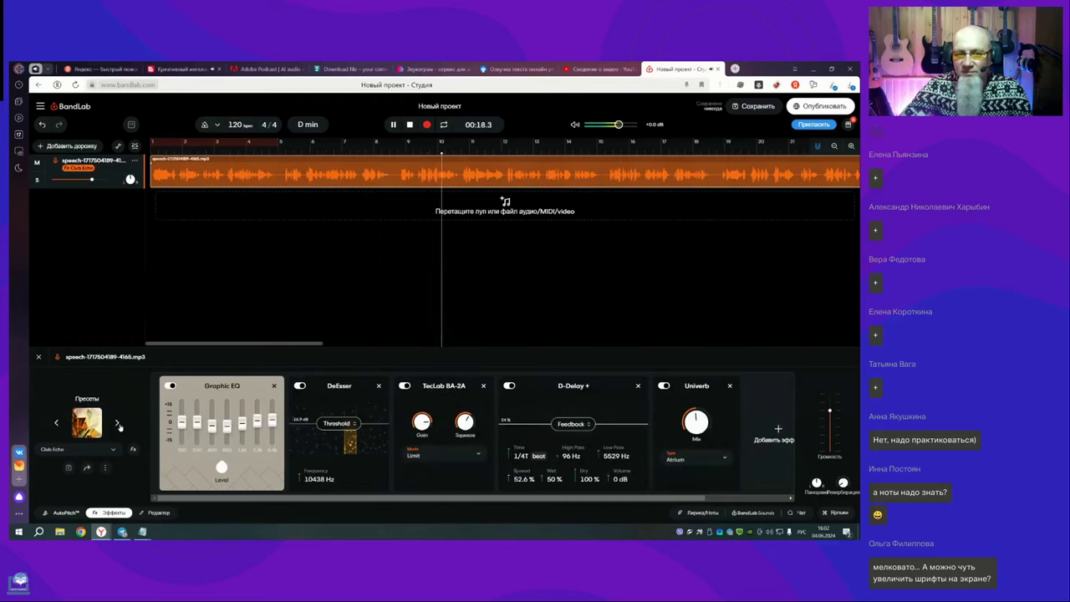
Step: Audition the speech presets from Cosmic Vocals through Crispy Doubles, Dimension Chorus, Distortion Muse and Echo Doubler to Face Melter, and stop playback
click(117, 424)
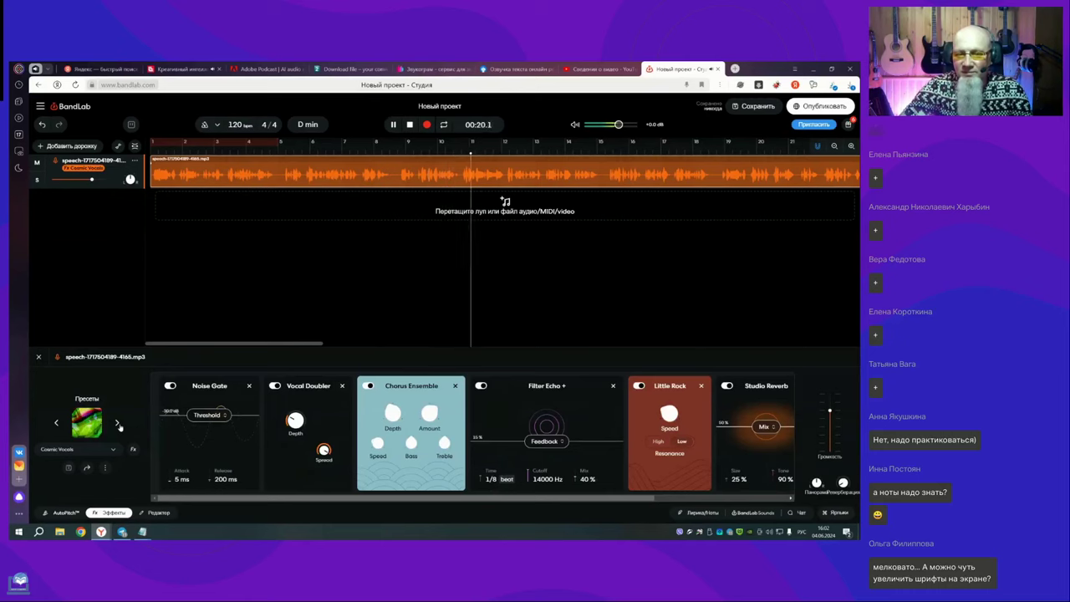
click(118, 424)
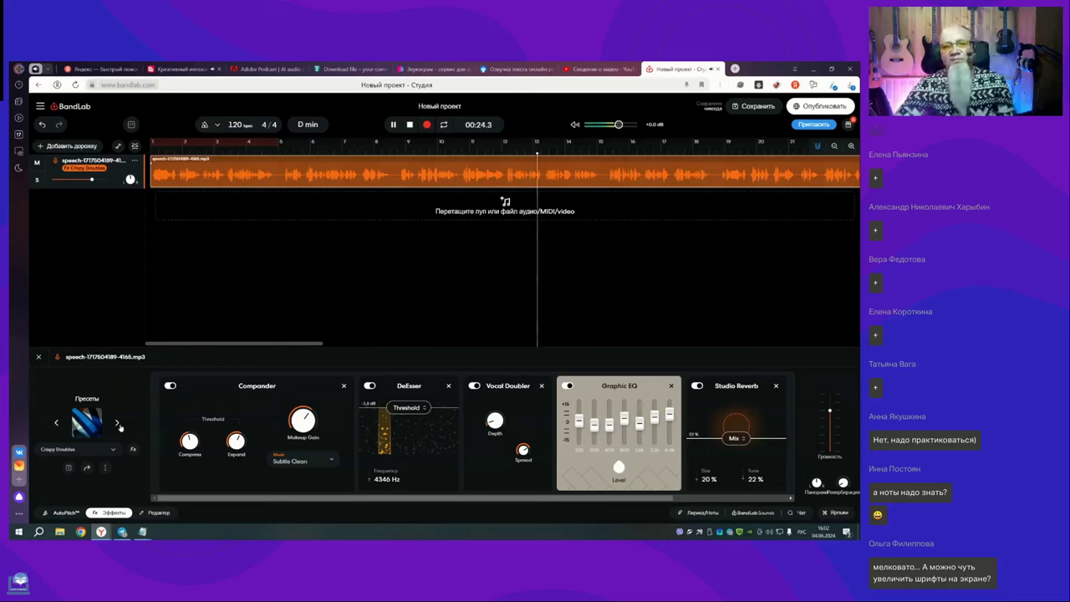
click(118, 424)
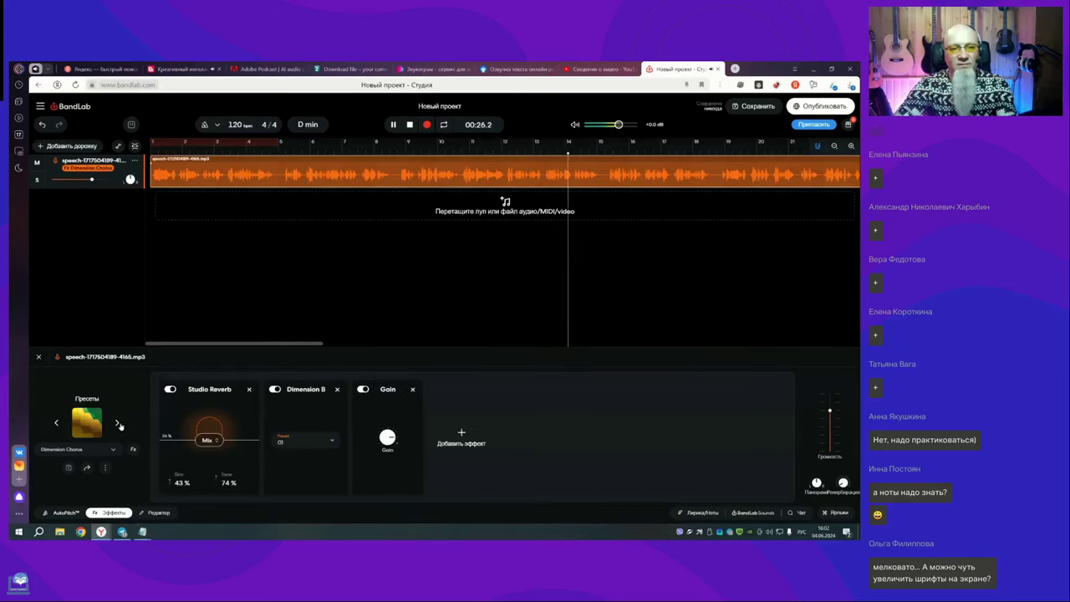
click(118, 424)
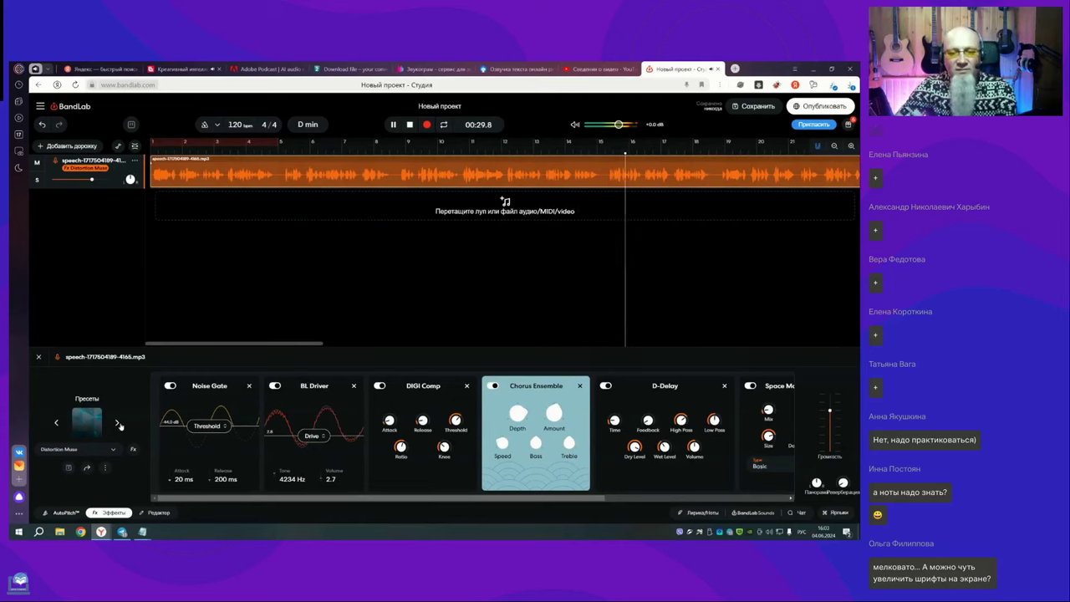
click(118, 424)
click(118, 424)
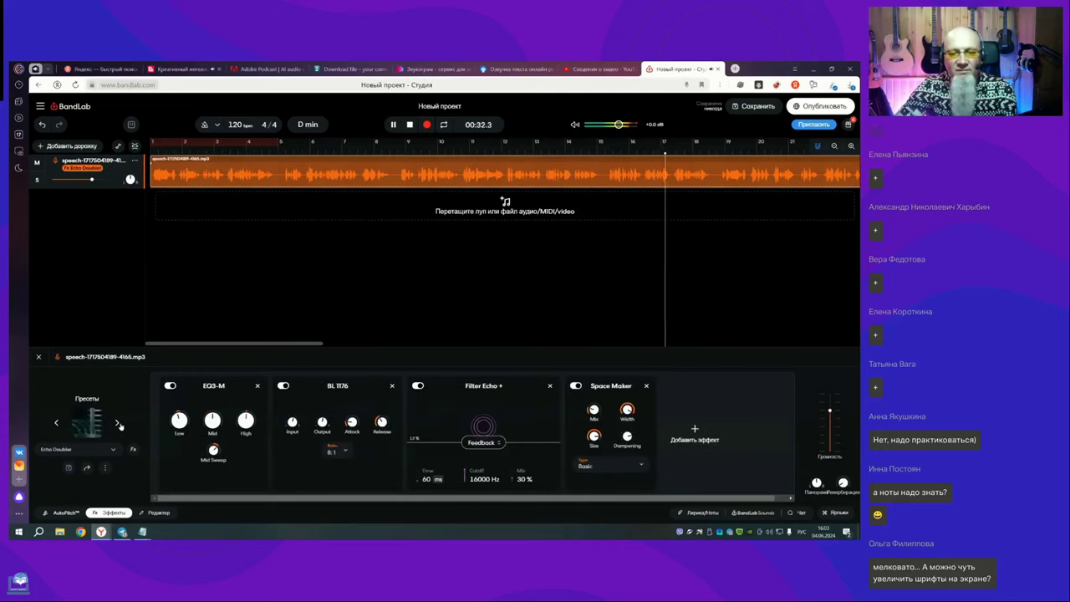
click(118, 424)
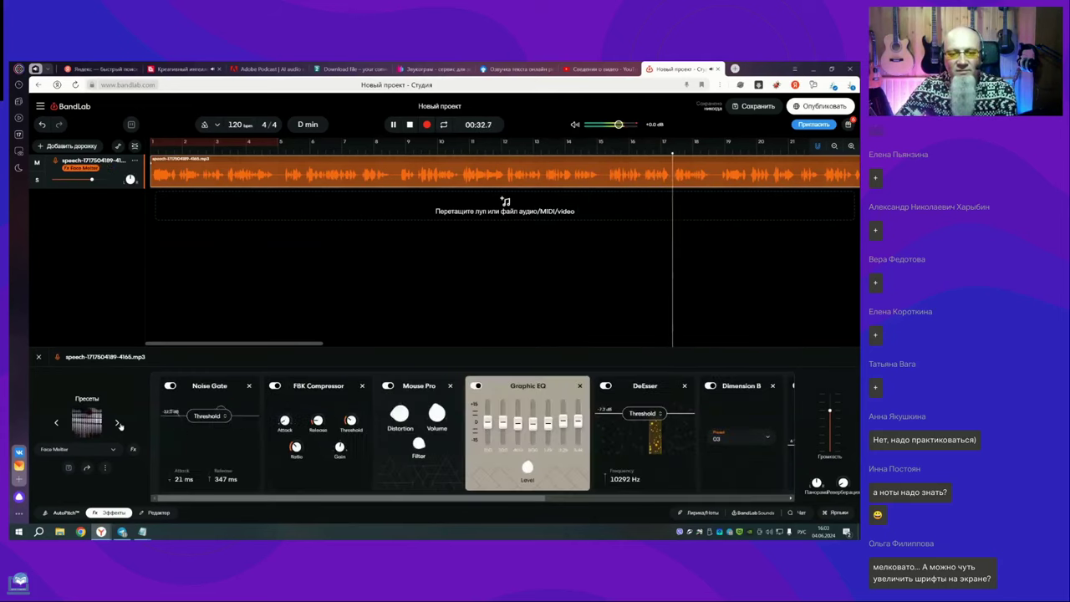
click(409, 125)
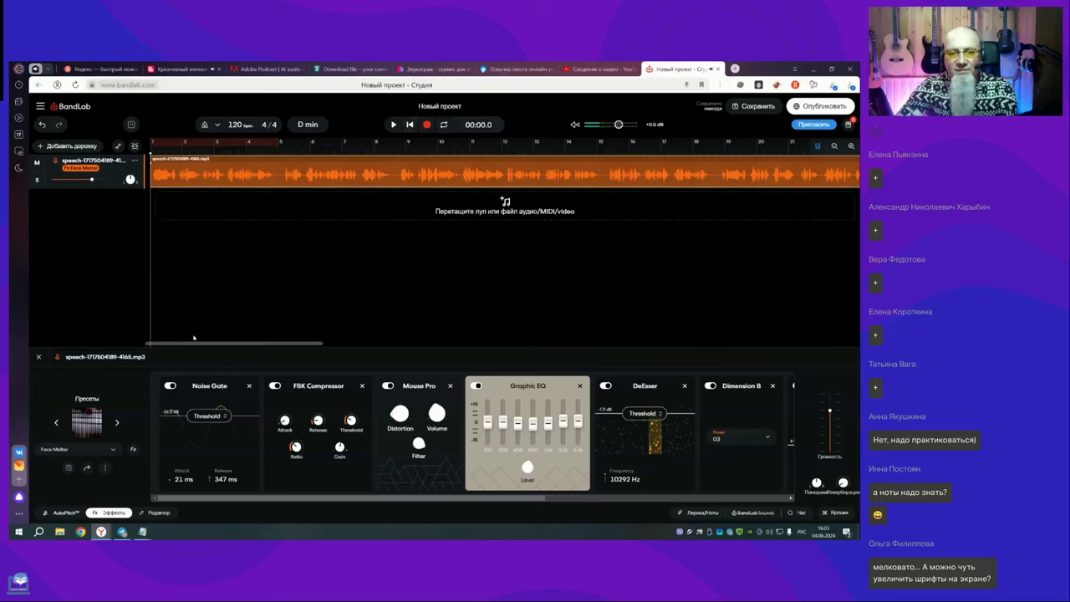
Step: Advance the speech preset to Fourth Wall, browse the preset library from the recommended list through categories such as Vocals and Tones, and apply Full Drip
click(117, 422)
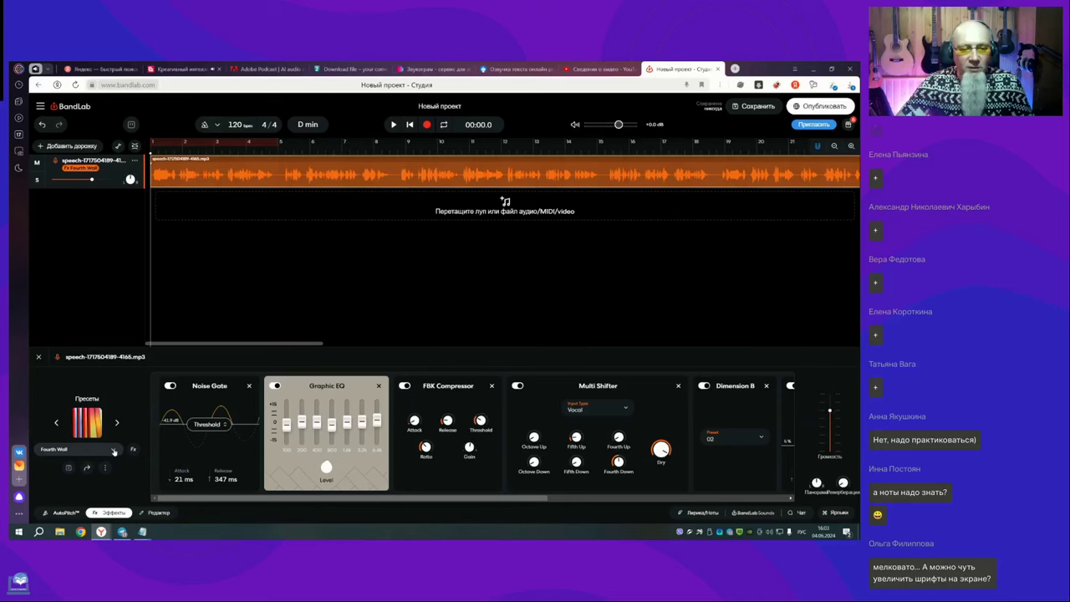
click(114, 450)
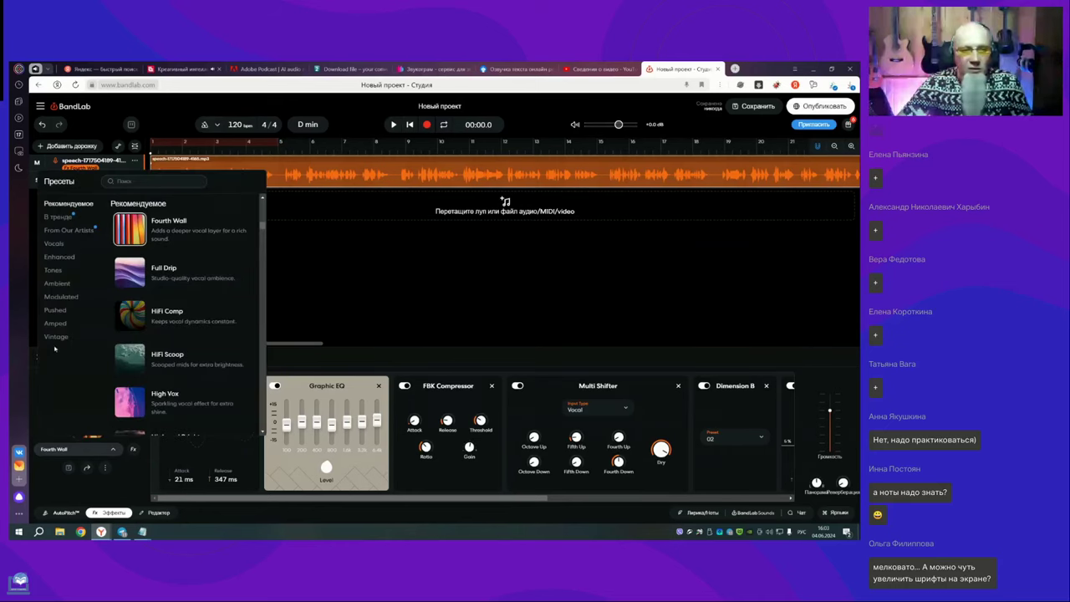
drag(262, 226, 263, 201)
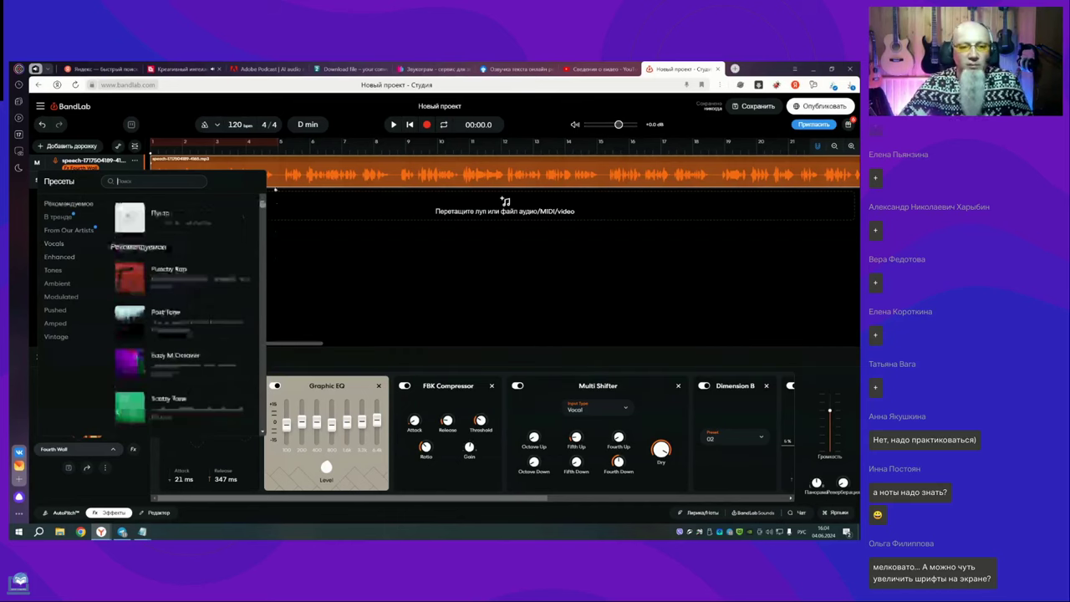
click(59, 245)
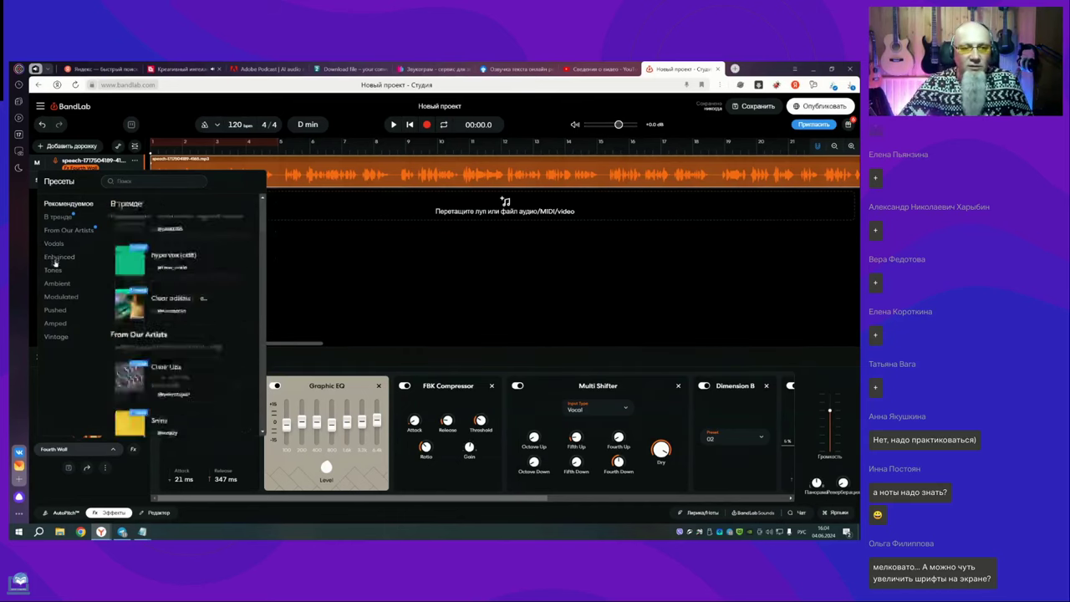
click(54, 271)
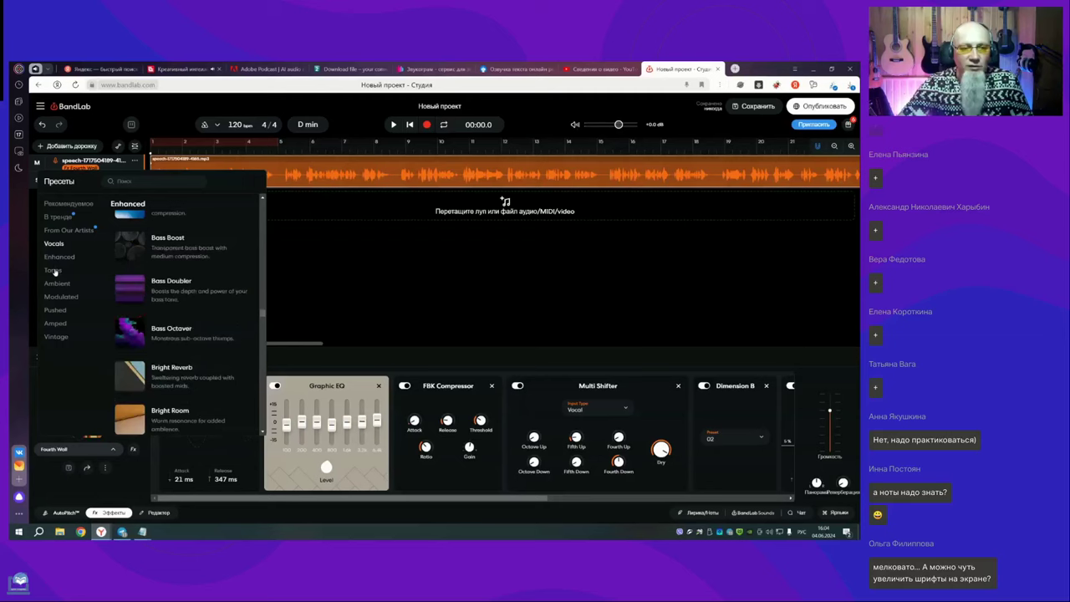
click(58, 291)
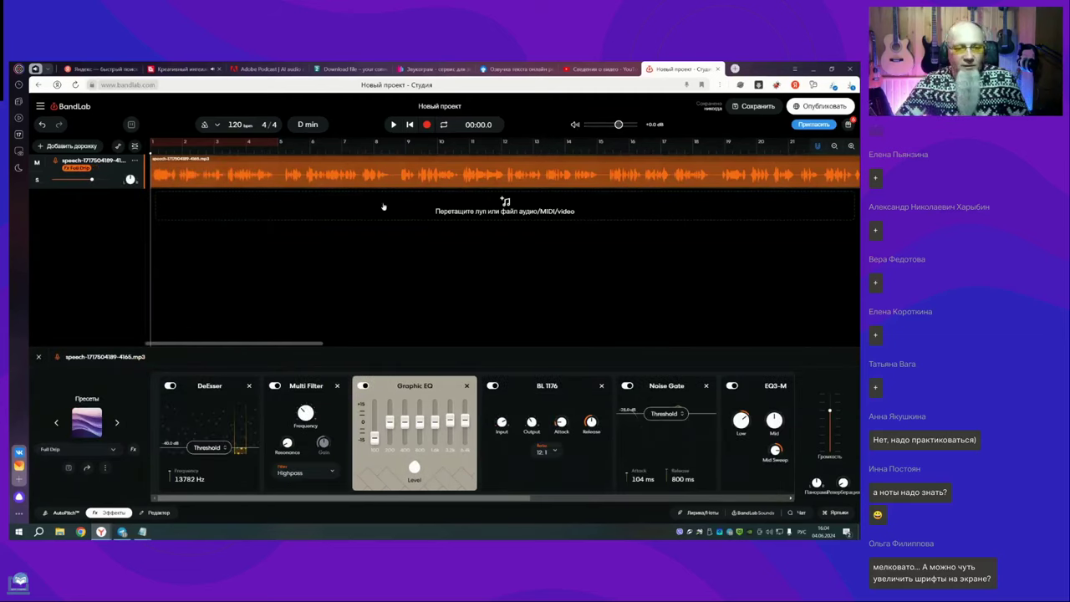
Step: Play the speech from the start with Full Drip, switch through HiFi Comp to HiFi Scoop, and stop playback
click(394, 124)
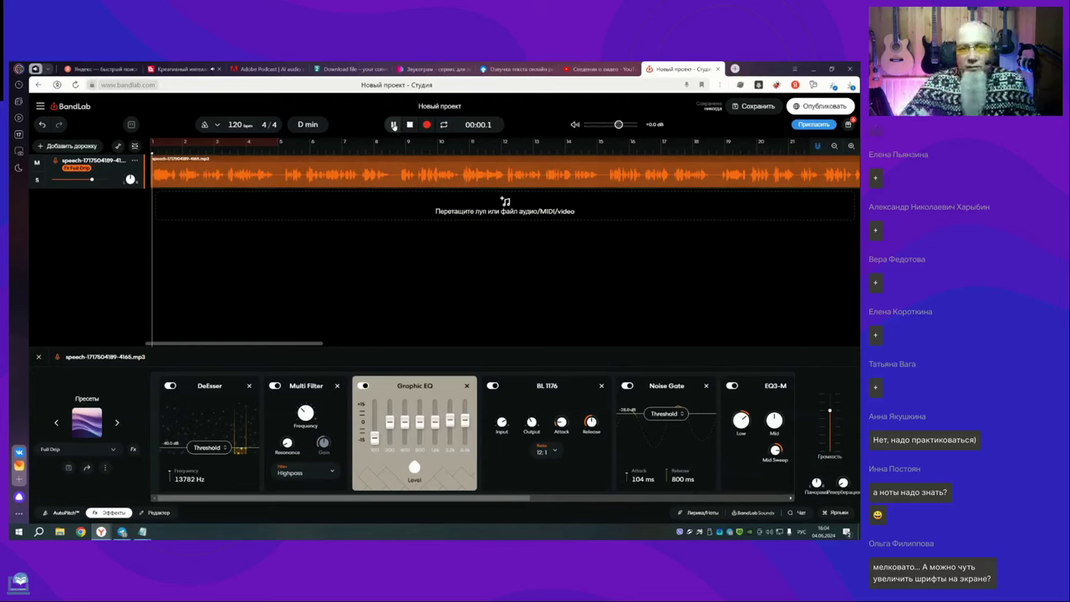
click(117, 423)
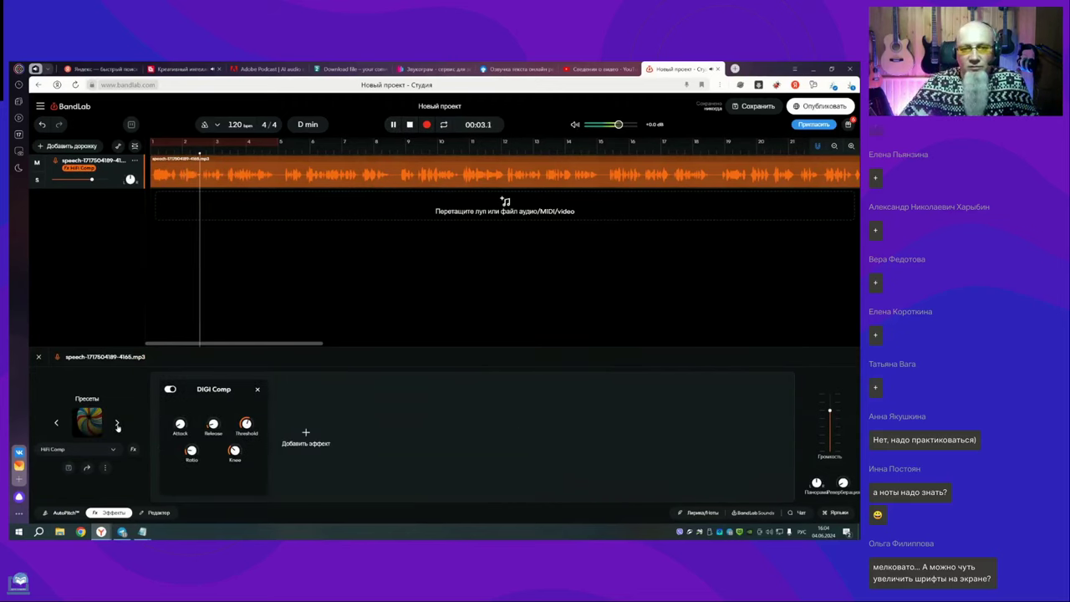
click(117, 423)
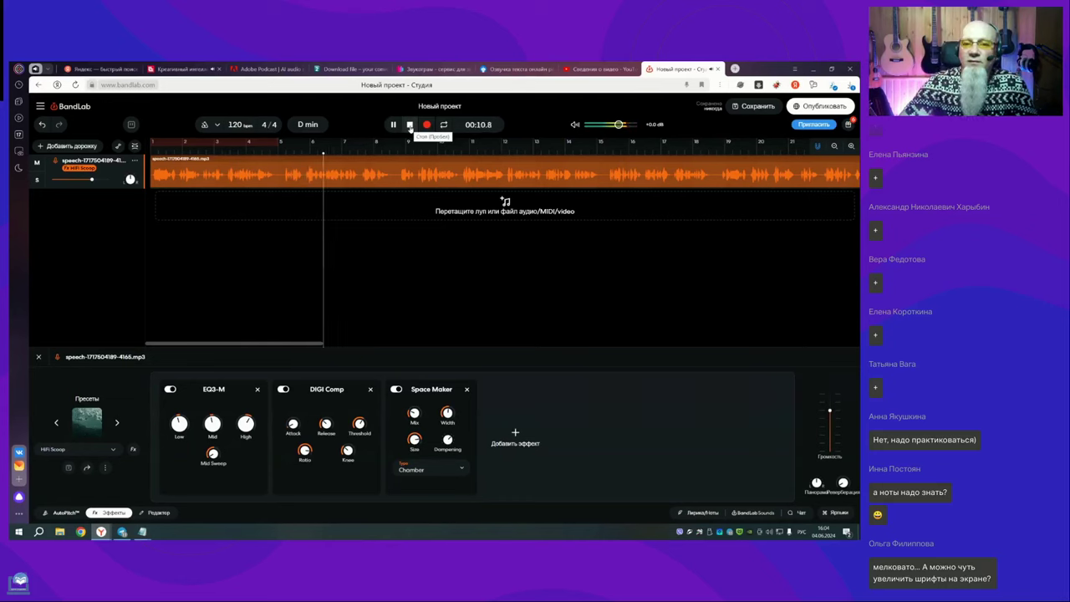
click(410, 126)
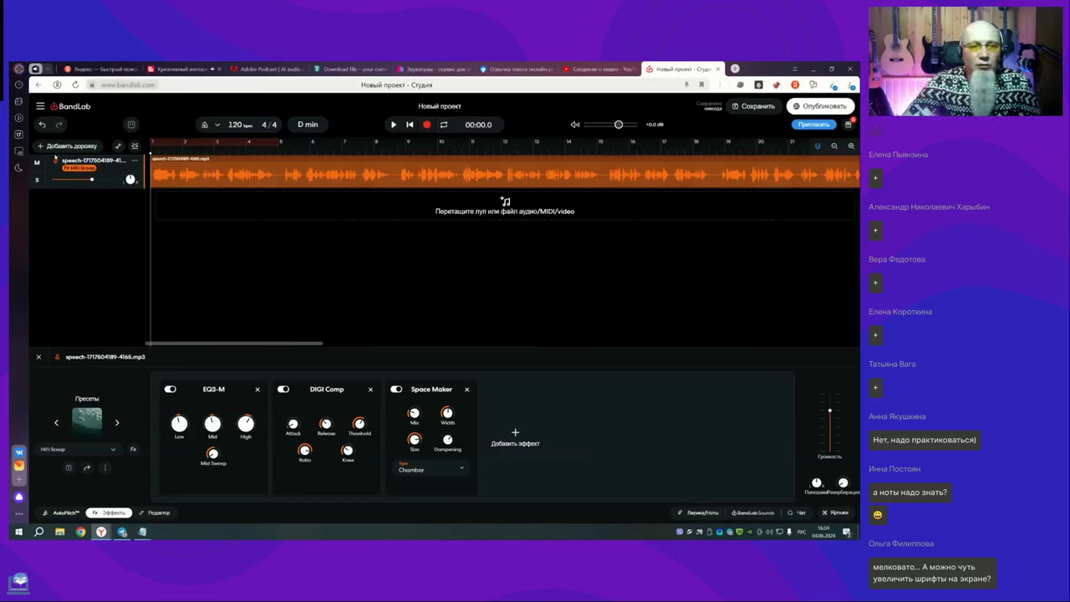
Step: Add a new Голос/Аудио track below the speech and look through its track options
click(39, 146)
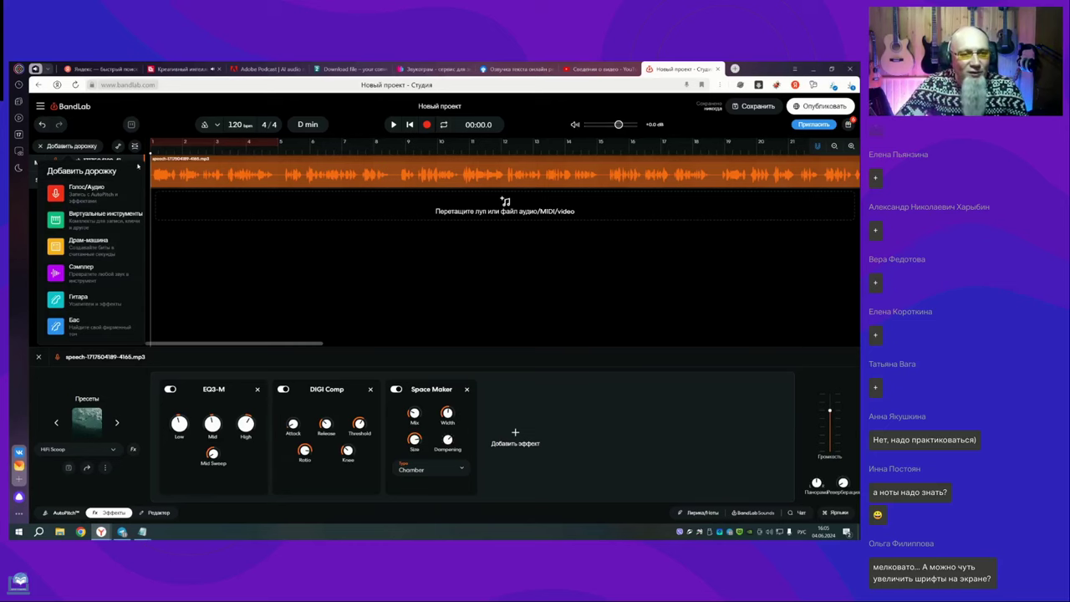
click(87, 190)
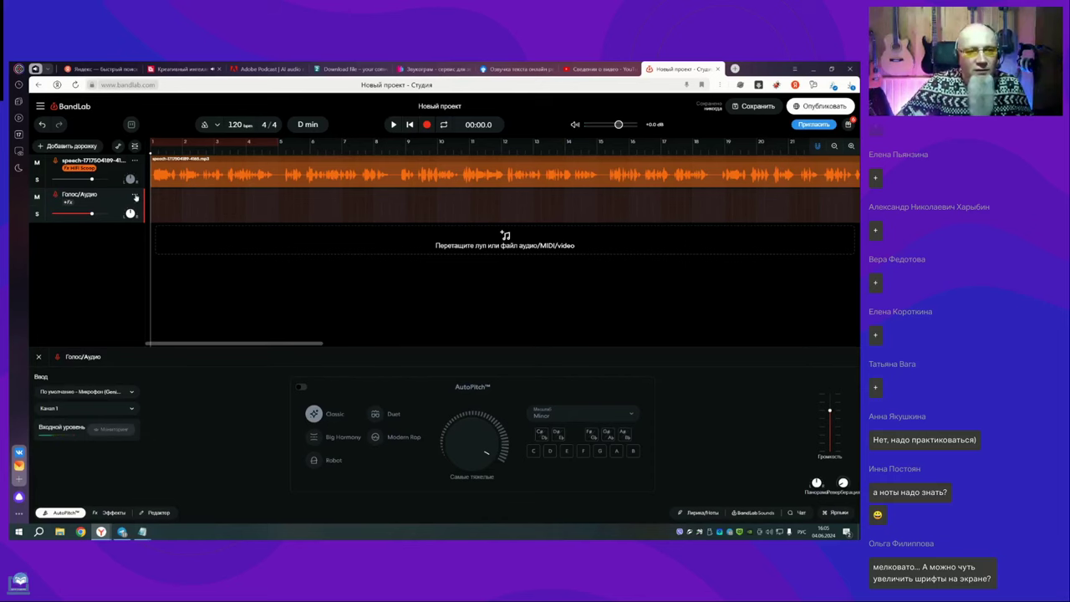
click(134, 195)
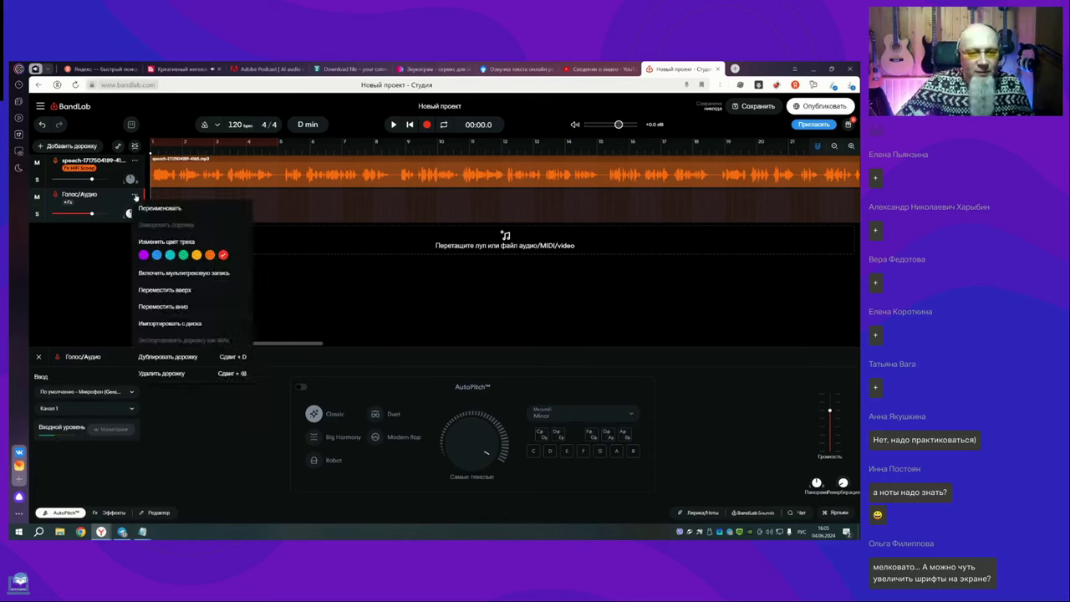
click(244, 159)
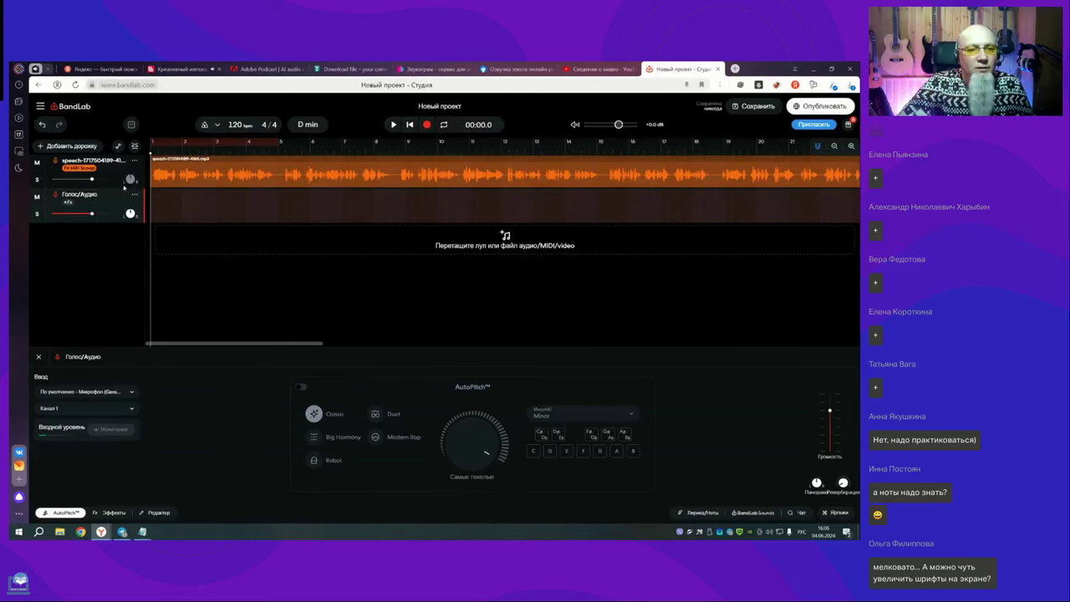
Step: Demonstrate muting and soloing on the speech track, leaving it both soloed and muted
click(37, 164)
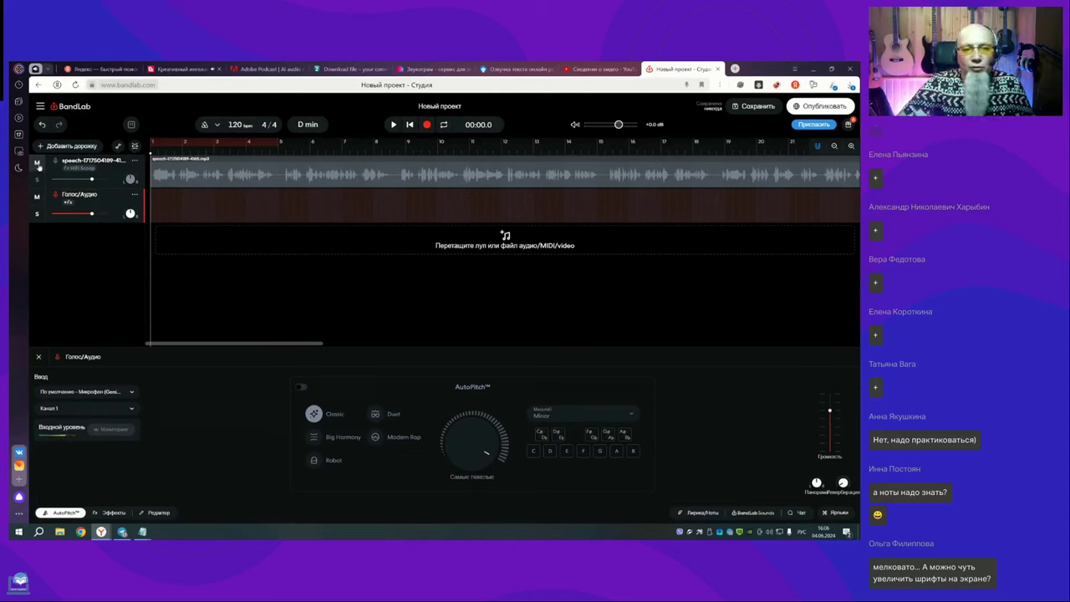
click(36, 180)
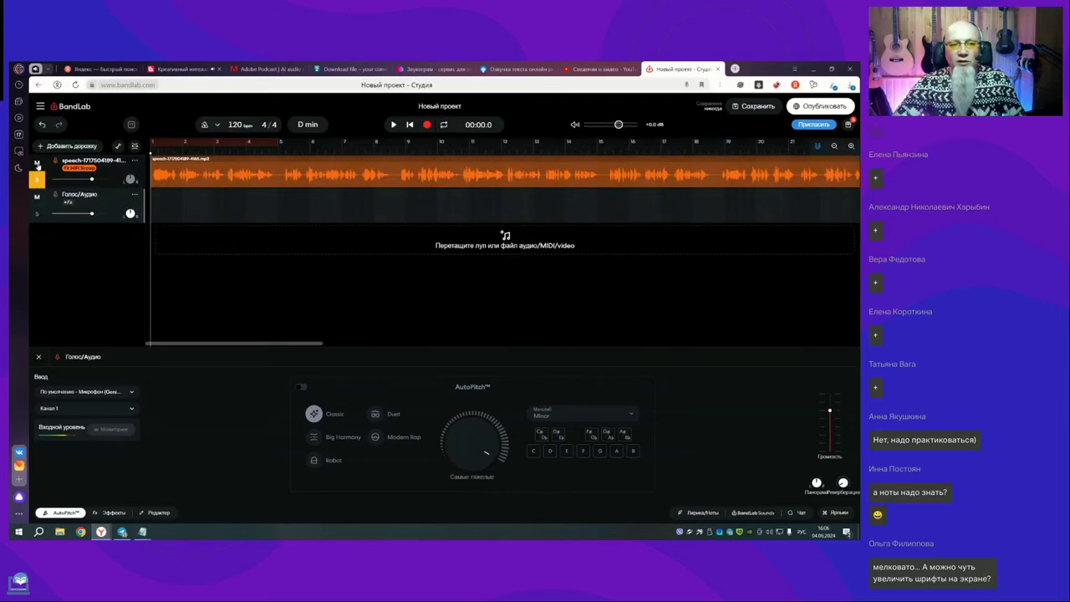
click(37, 164)
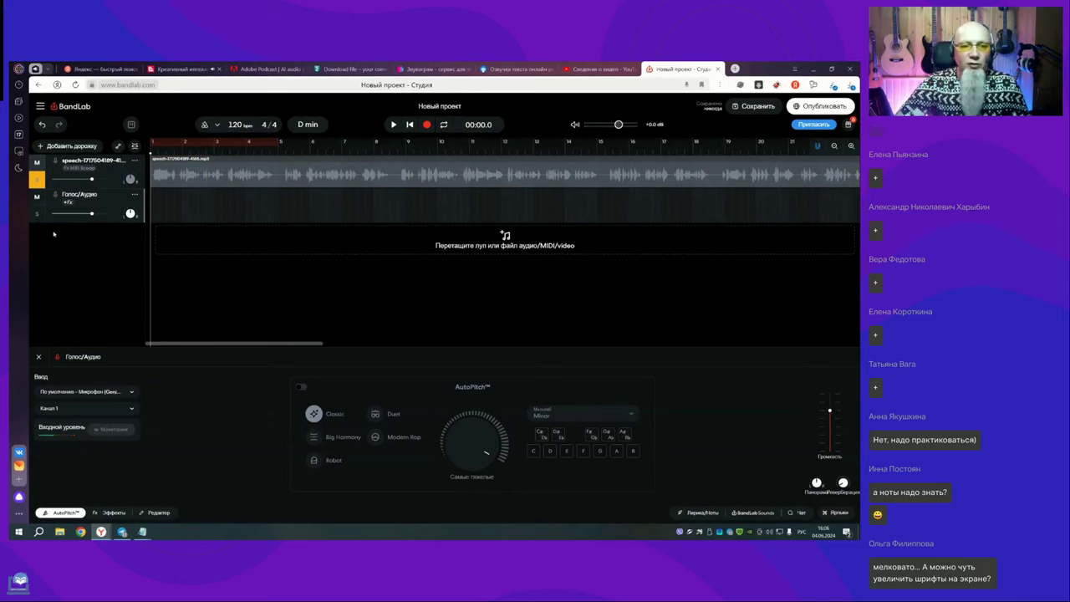
Step: Record a voice take about six bars long on the Голос/Аудио track, then play it briefly from the start and pause
click(428, 125)
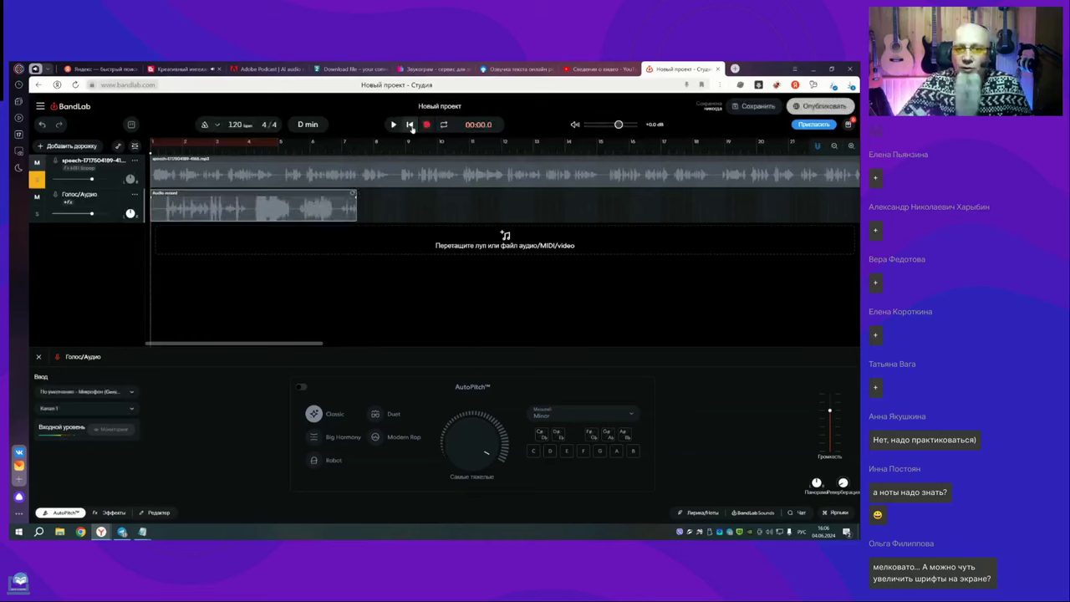
click(410, 124)
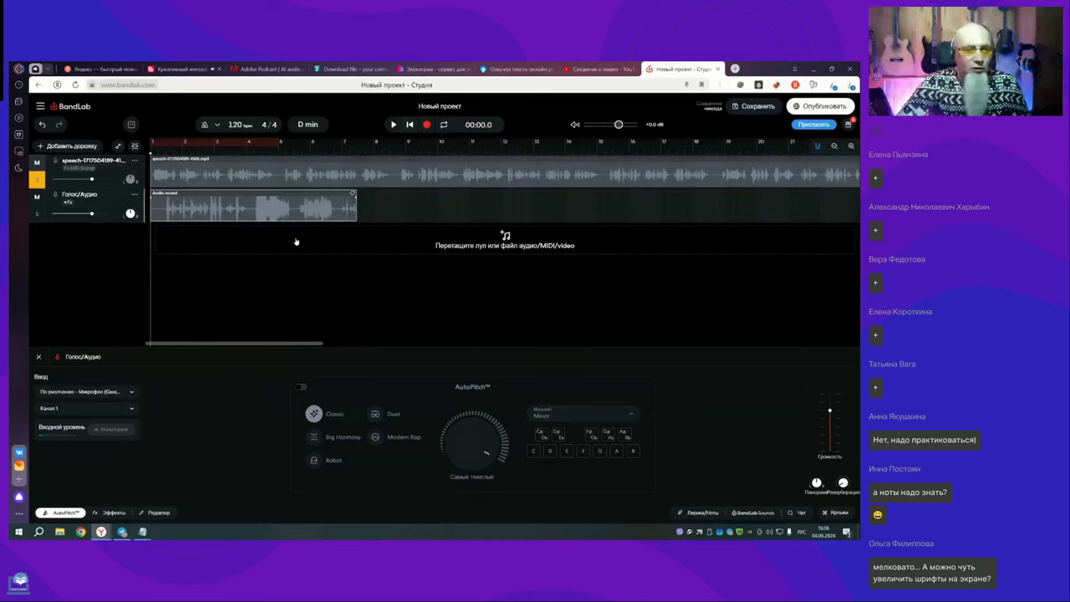
click(394, 124)
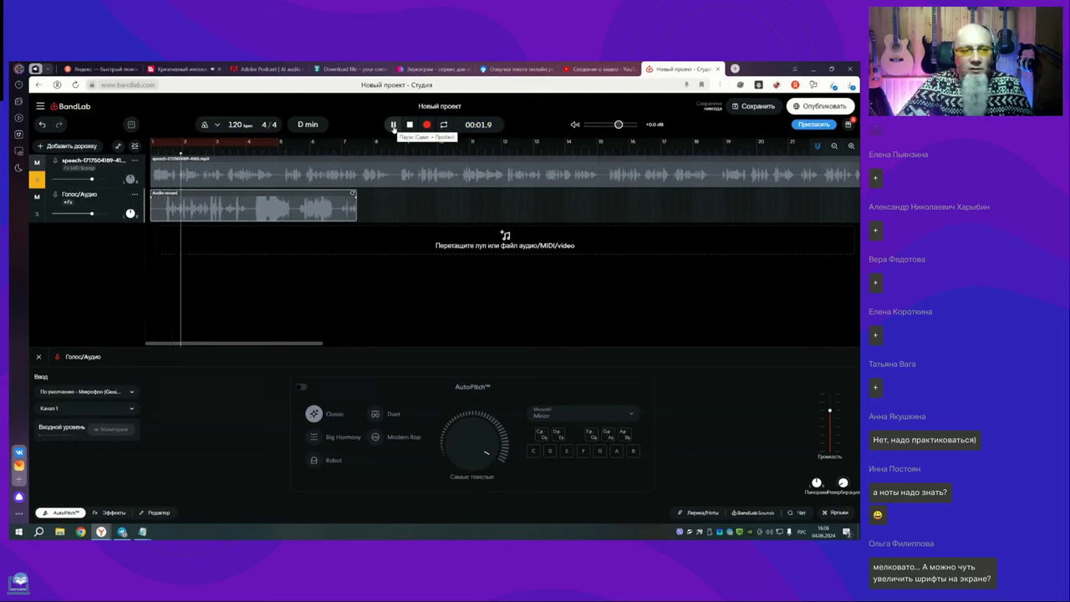
click(394, 124)
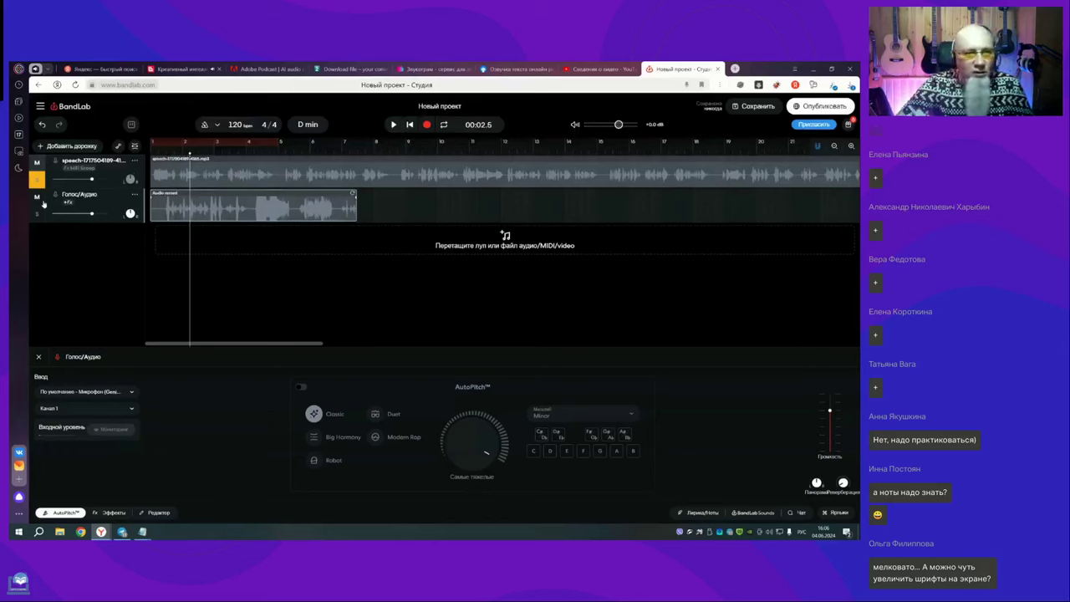
Step: Solo the Голос/Аудио track, return the playhead to the start, and listen to the recorded take
click(41, 205)
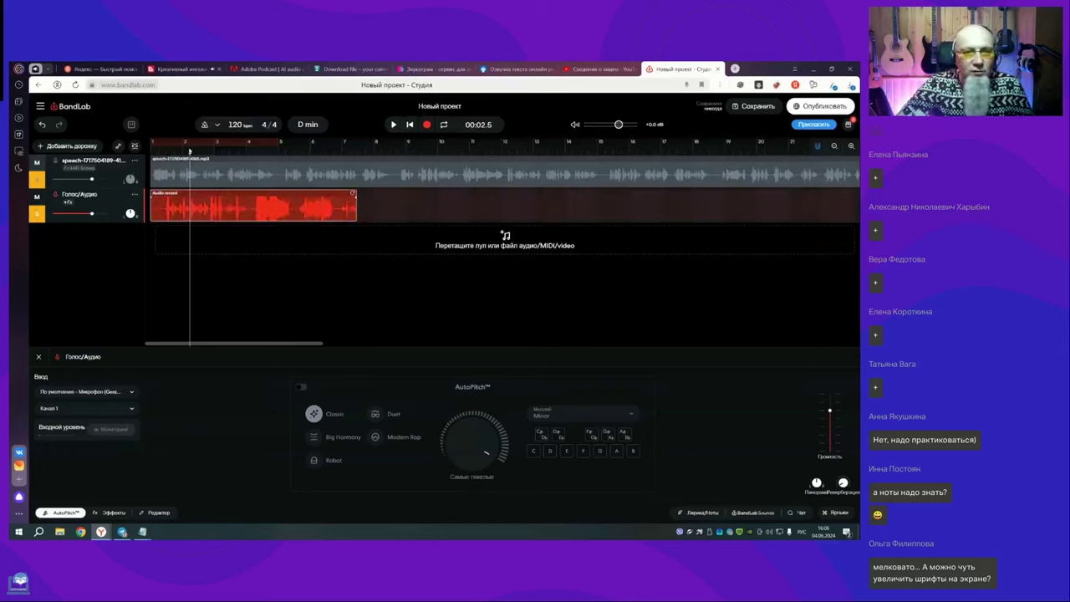
drag(189, 153, 150, 153)
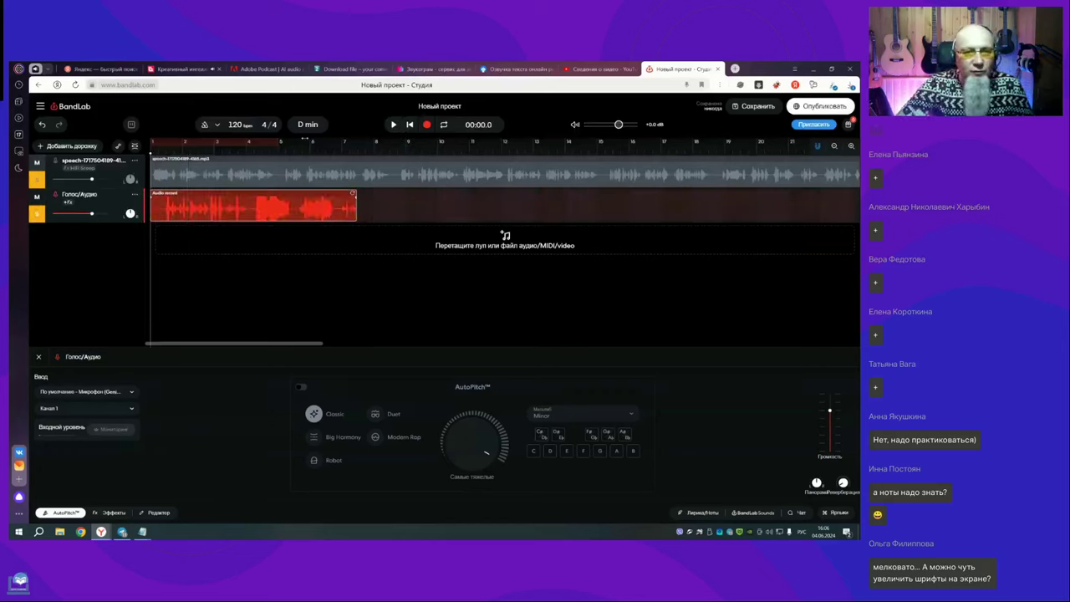
click(393, 125)
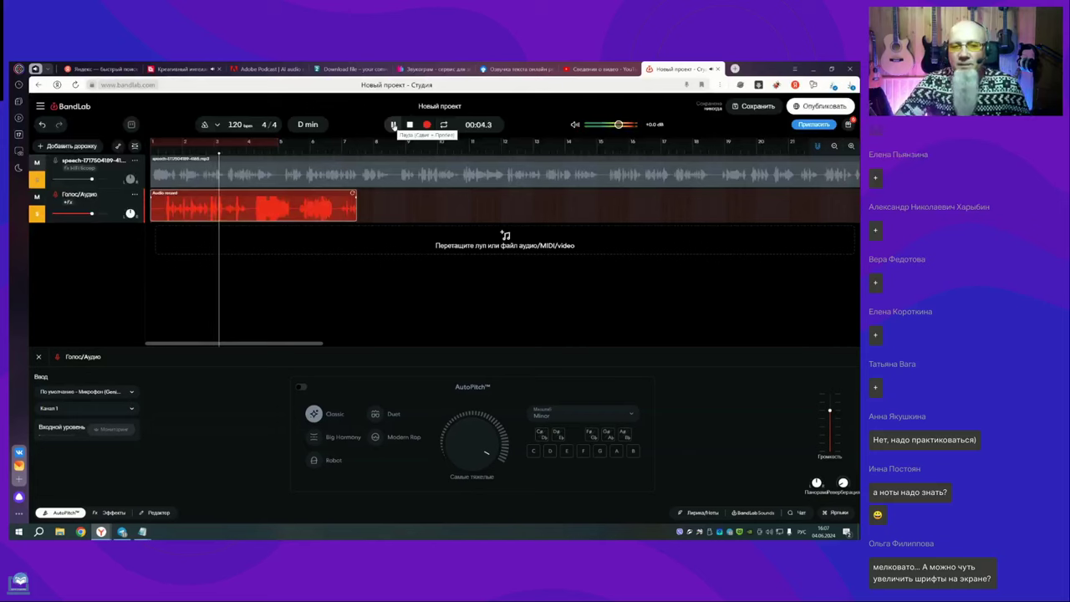
click(409, 125)
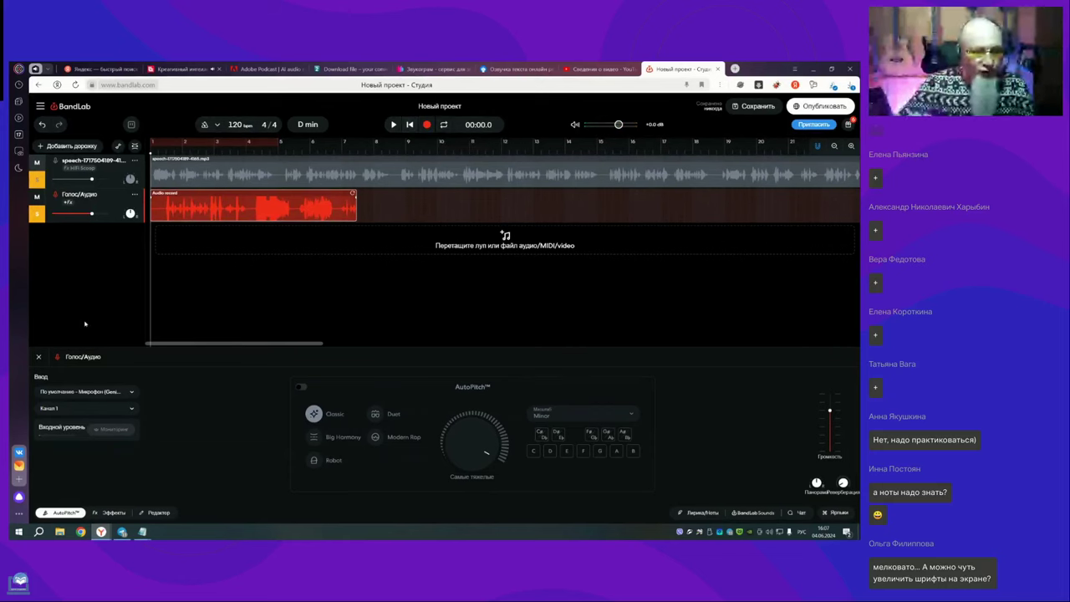
Step: Apply the Punchy Rap effects preset to the Голос/Аудио track and play the recorded take
click(112, 512)
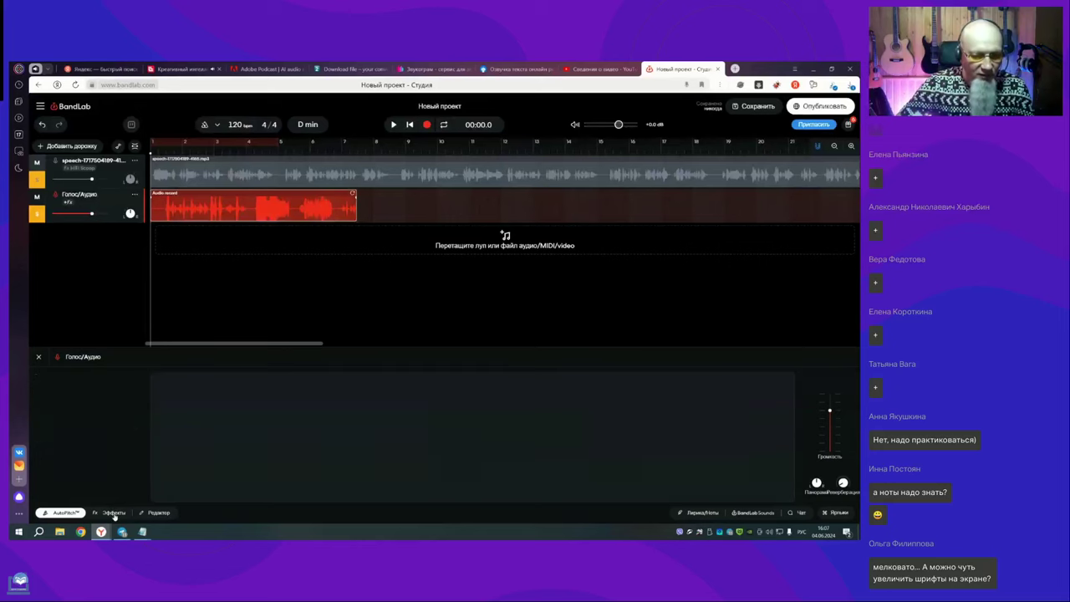
click(118, 424)
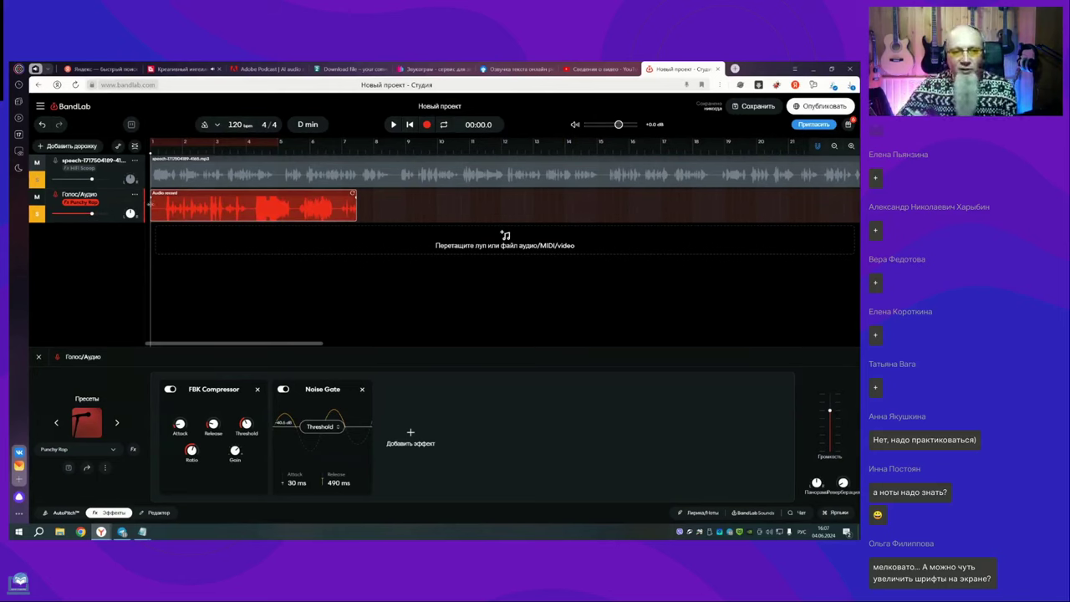
key(space)
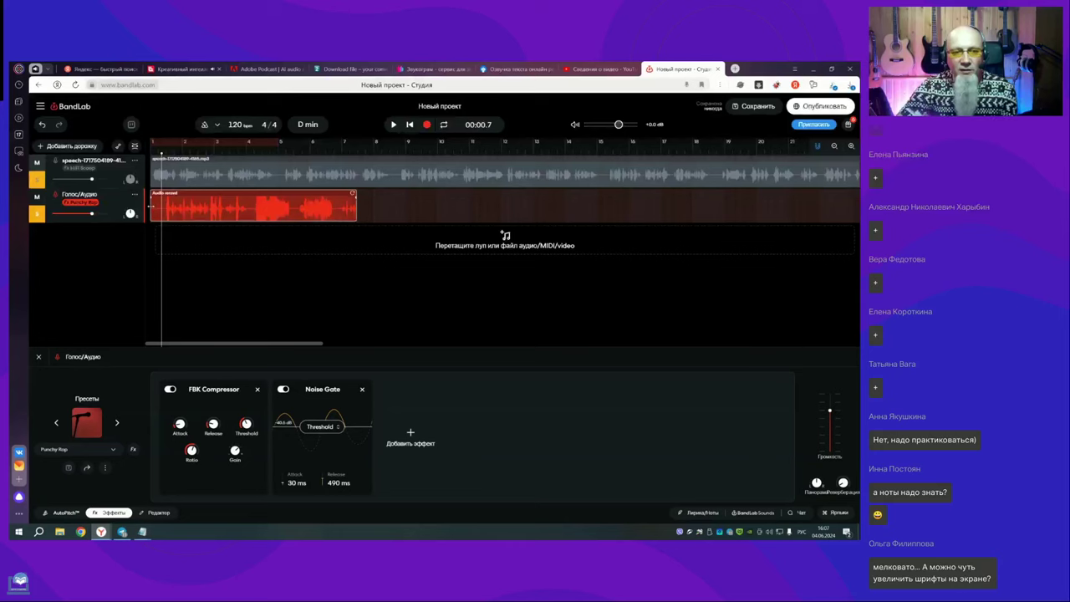
Step: Trim about half a bar off each end of the recorded Голос/Аудио clip and move the clip to the start of the timeline
drag(151, 205, 164, 205)
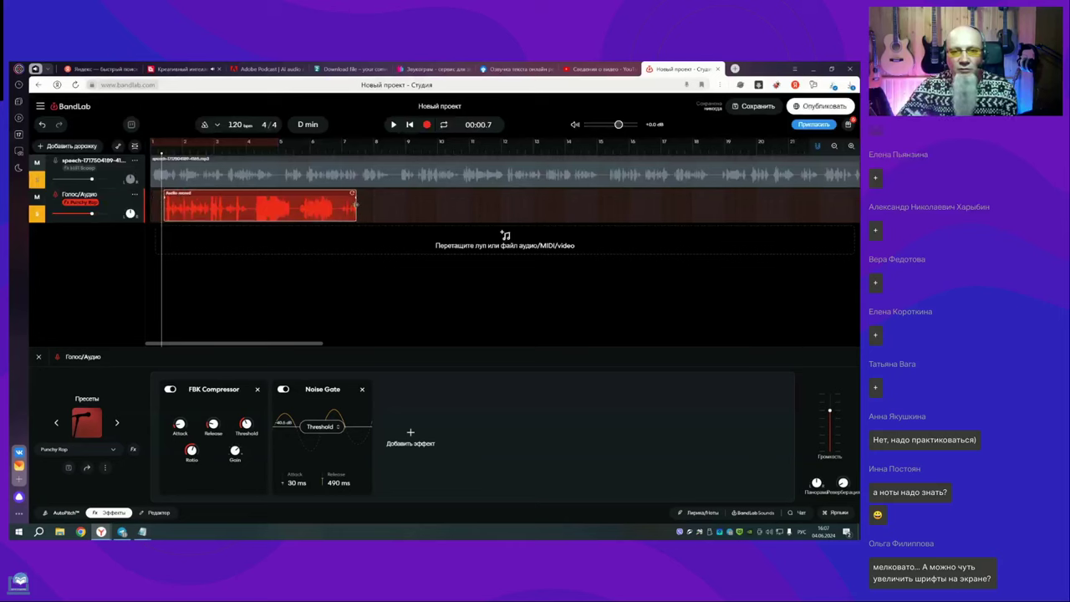
drag(355, 204, 337, 206)
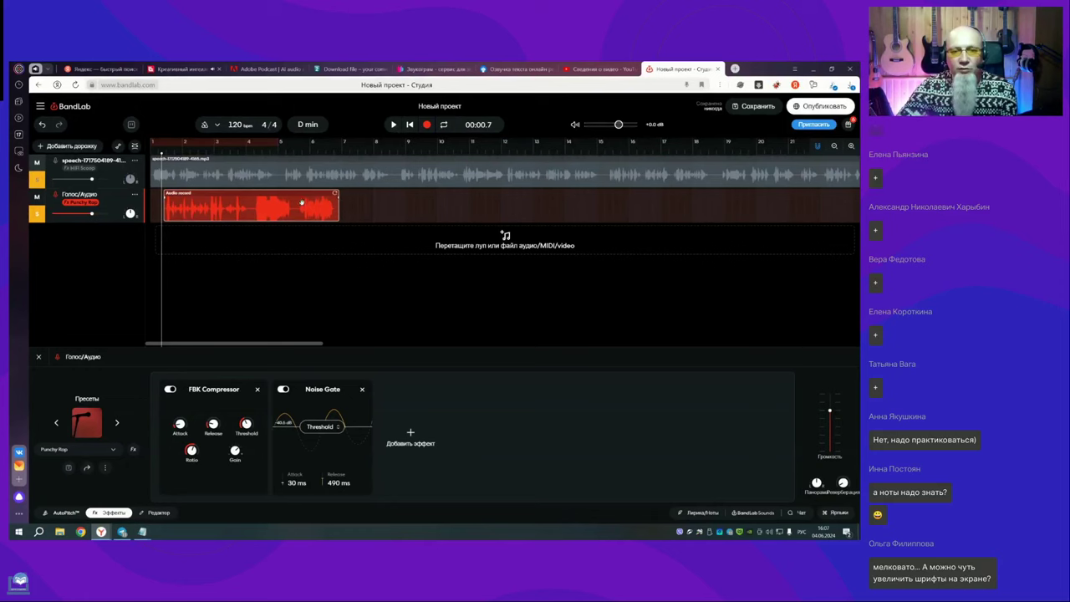
click(369, 200)
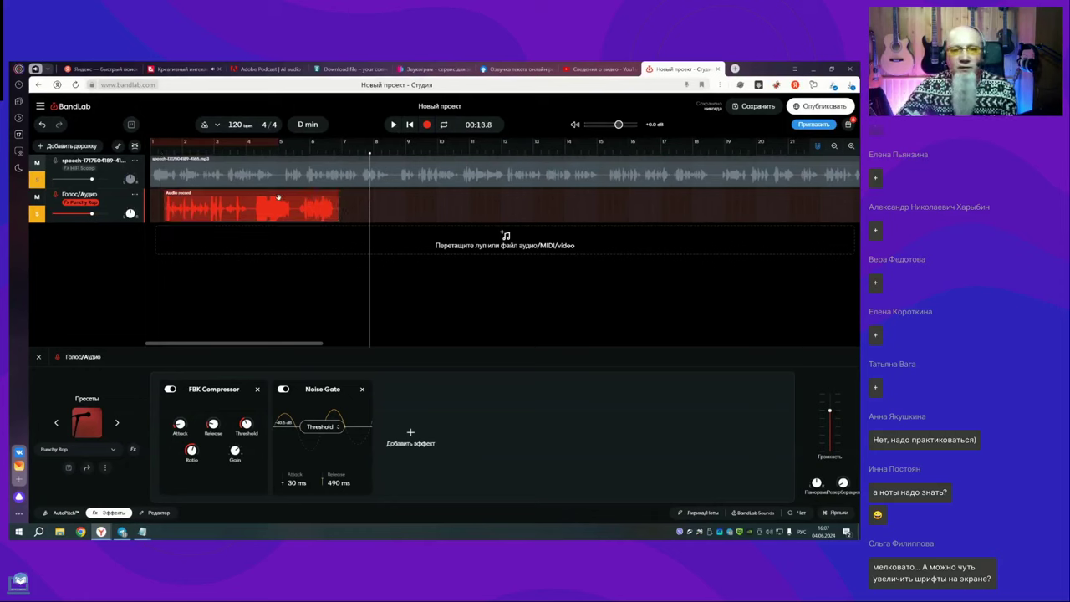
drag(279, 198, 265, 197)
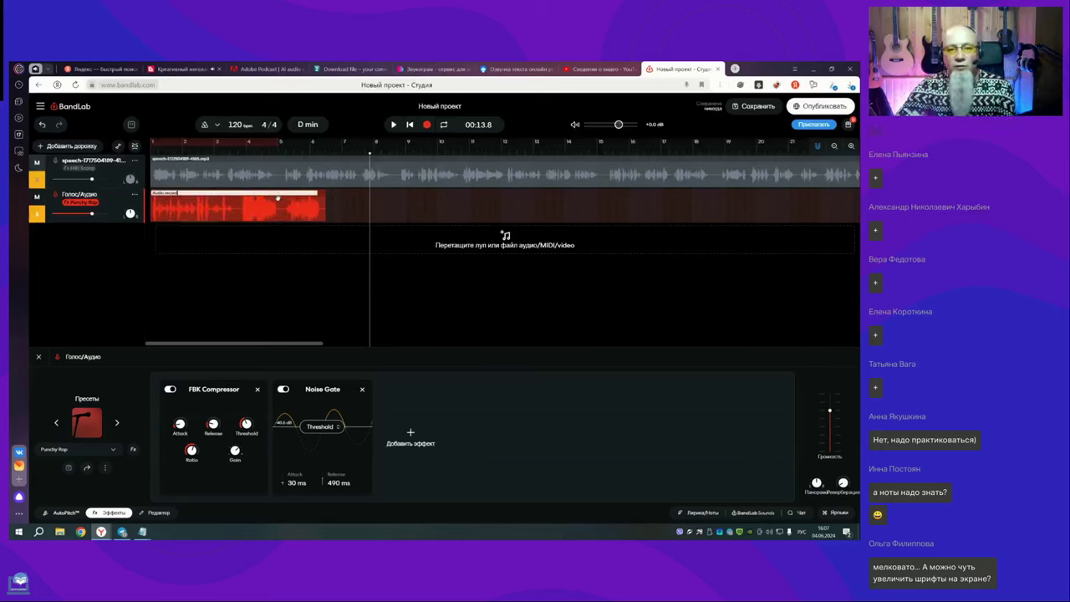
mouse_move(279, 198)
mouse_down()
mouse_move(409, 201)
mouse_move(261, 203)
mouse_up()
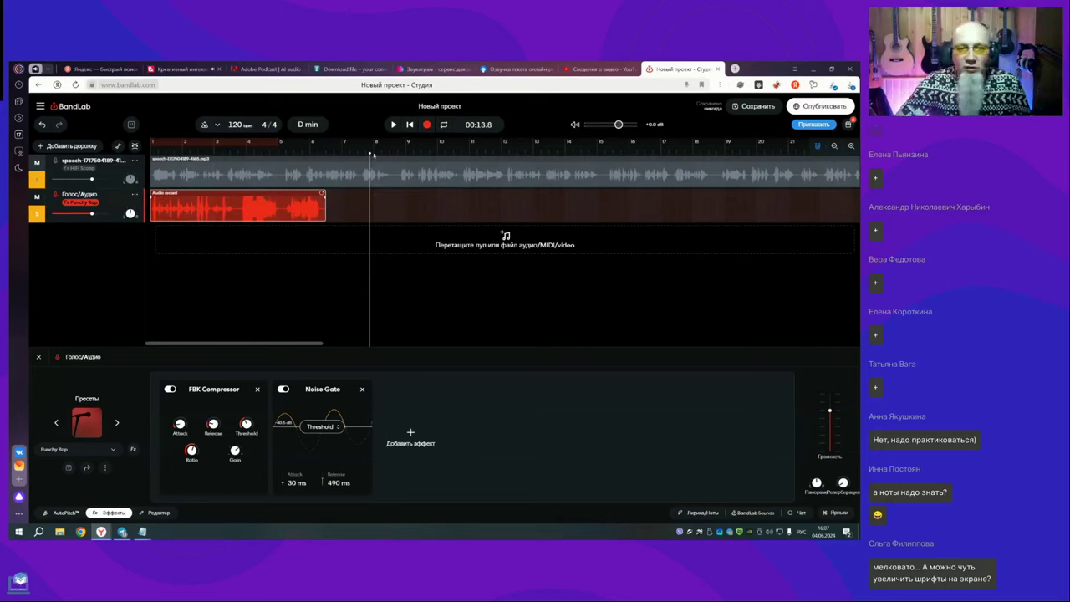
Step: Play the trimmed take from the start, switching presets through Easy M Octaver, Scotty Tone and Sky Sound to 70s Ballad; pause and rewind to the start
drag(371, 155, 126, 165)
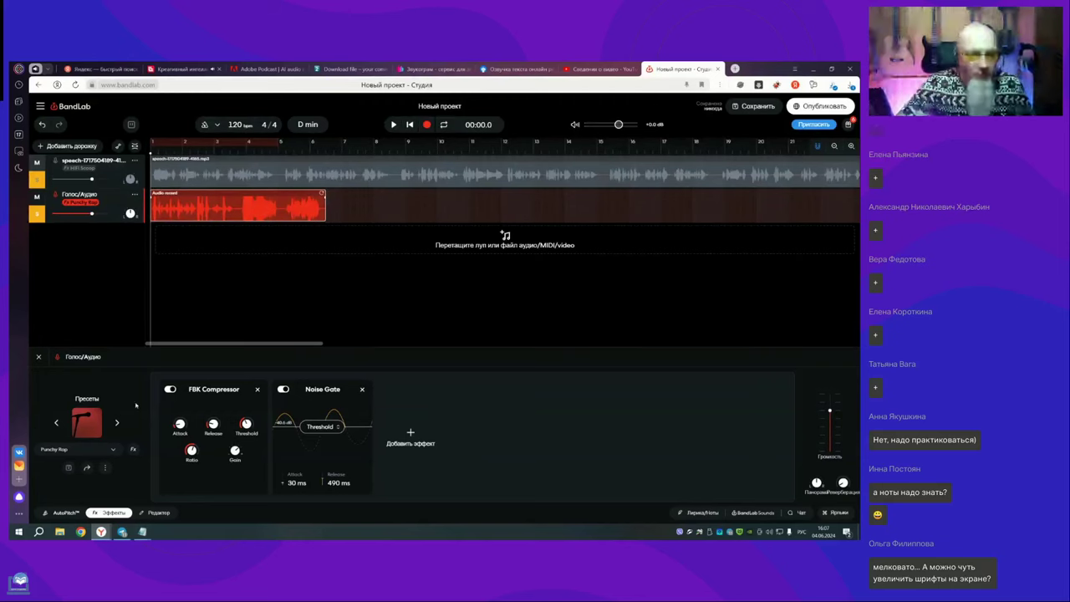
click(393, 125)
click(115, 424)
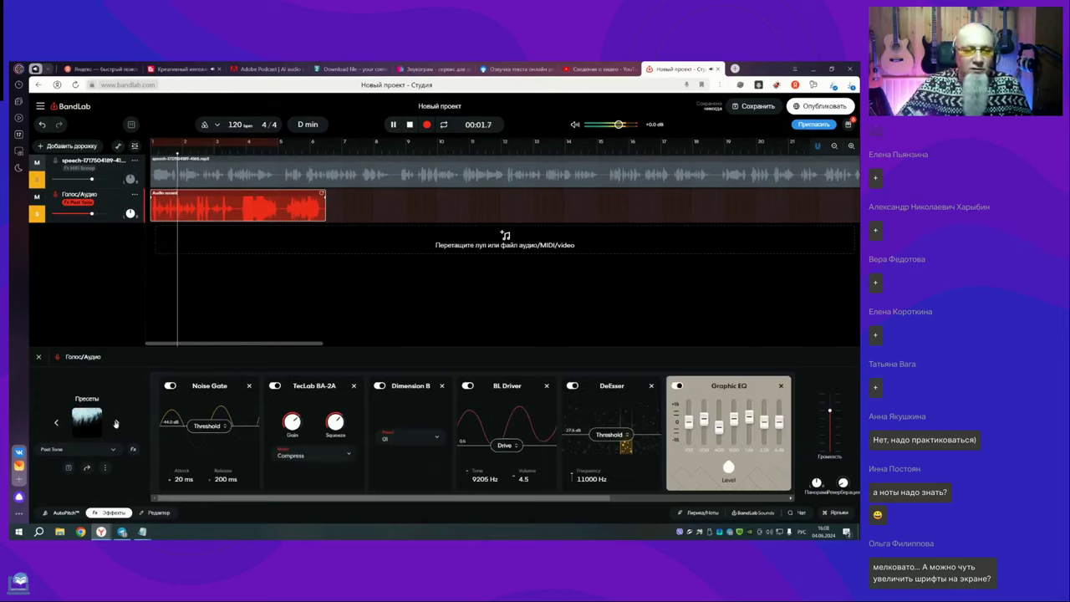
click(116, 424)
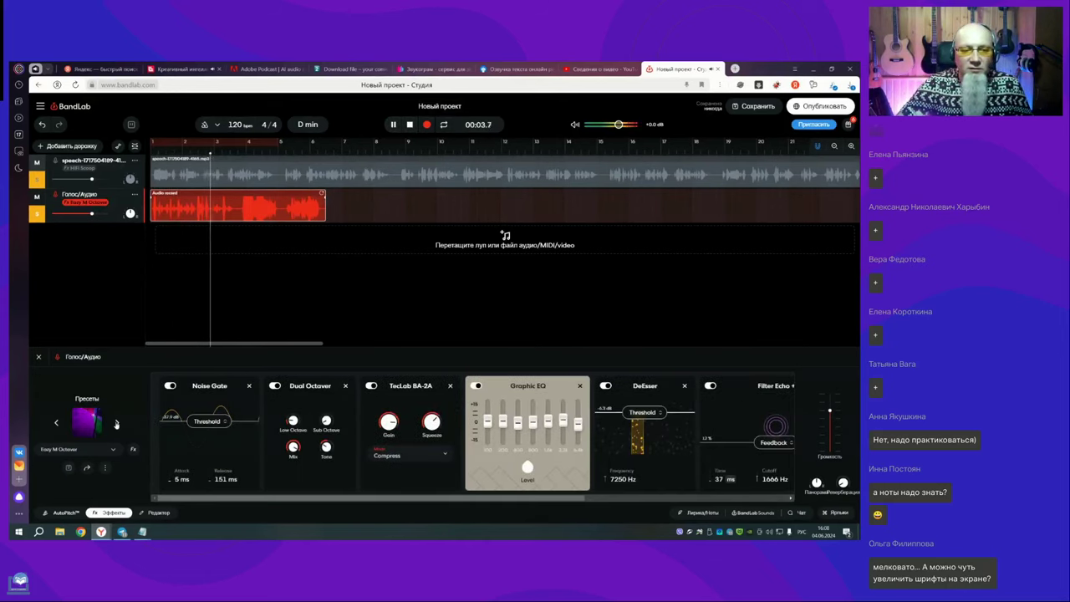
click(115, 424)
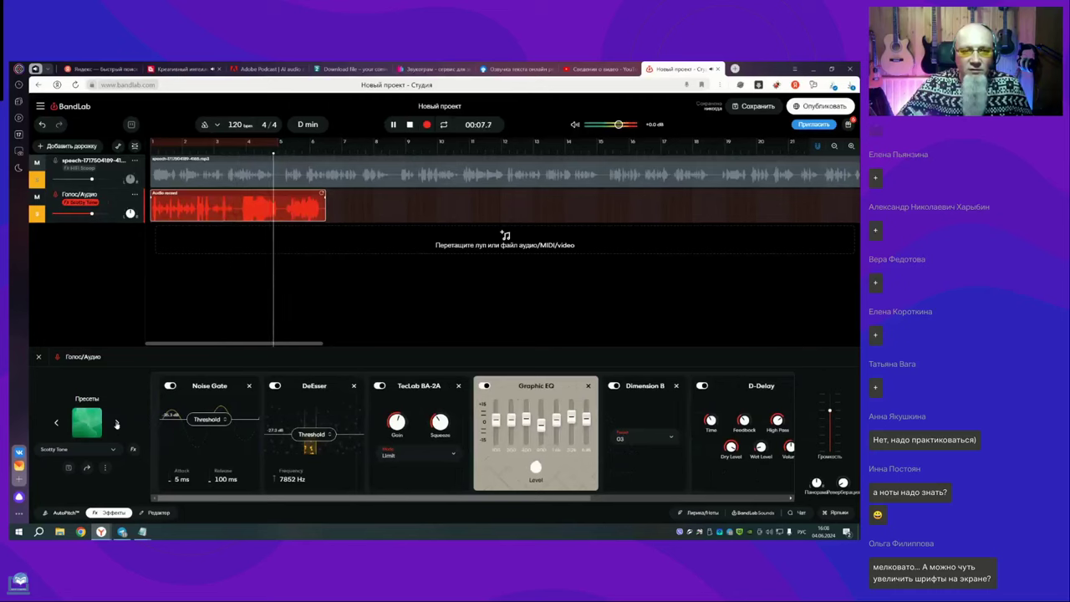
click(116, 424)
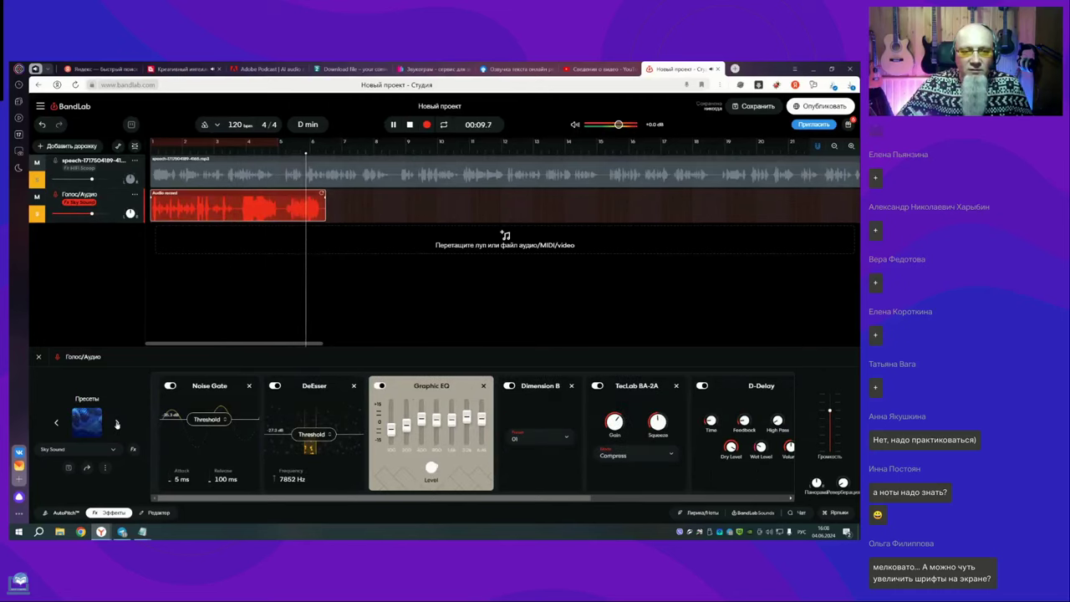
click(117, 424)
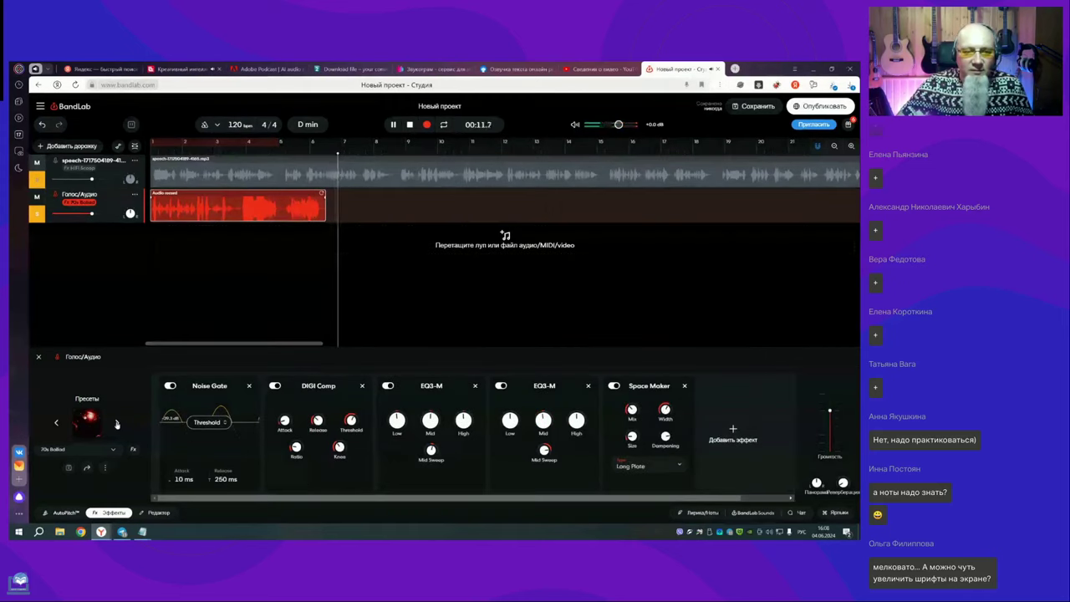
click(393, 125)
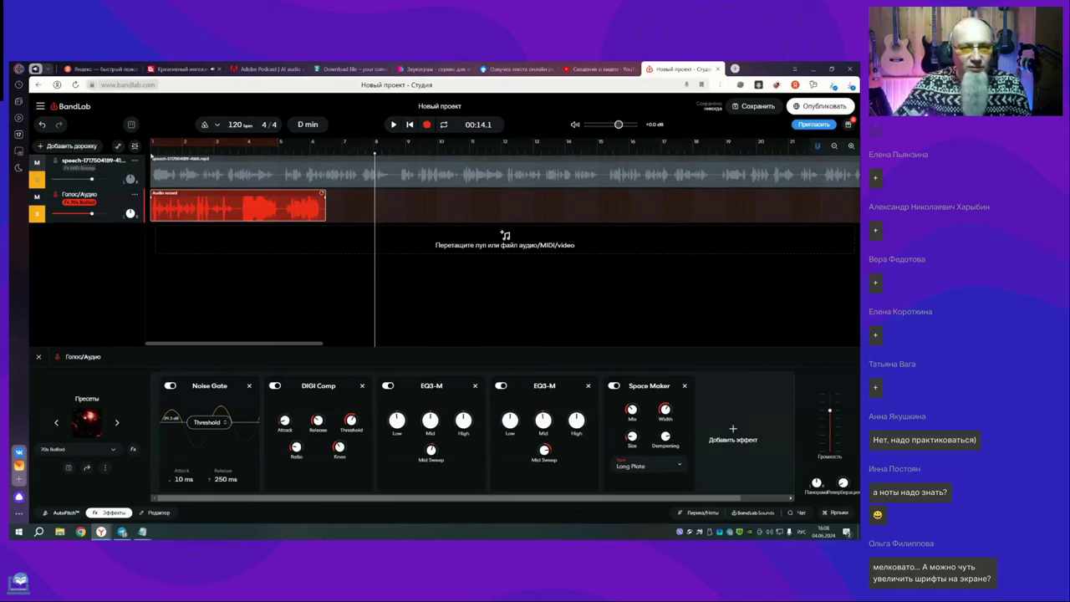
click(152, 157)
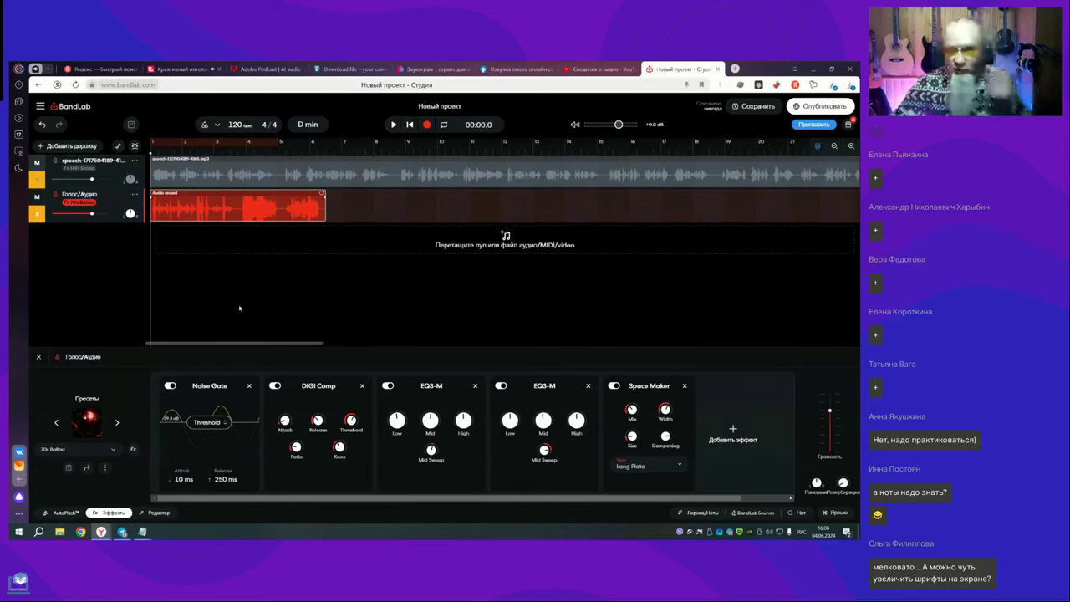